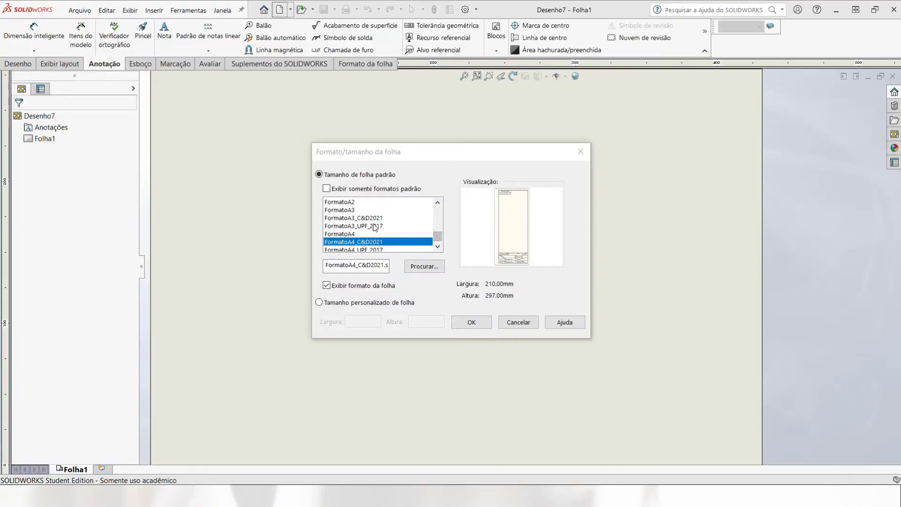
# Step: Create the drawing sheet with the FormatoA3_C&D2021 format and set its projection type to first angle (Primeiro diedro)
pyautogui.click(352, 219)
pyautogui.click(471, 323)
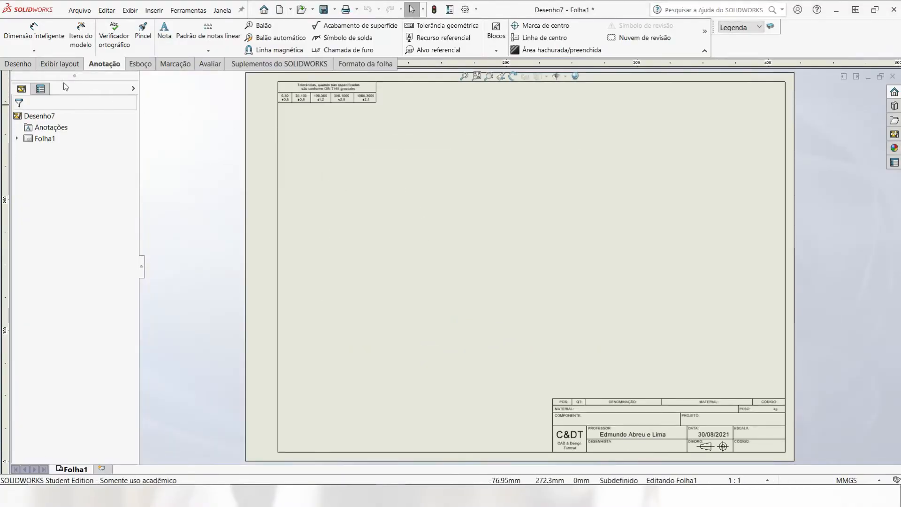
pyautogui.click(18, 64)
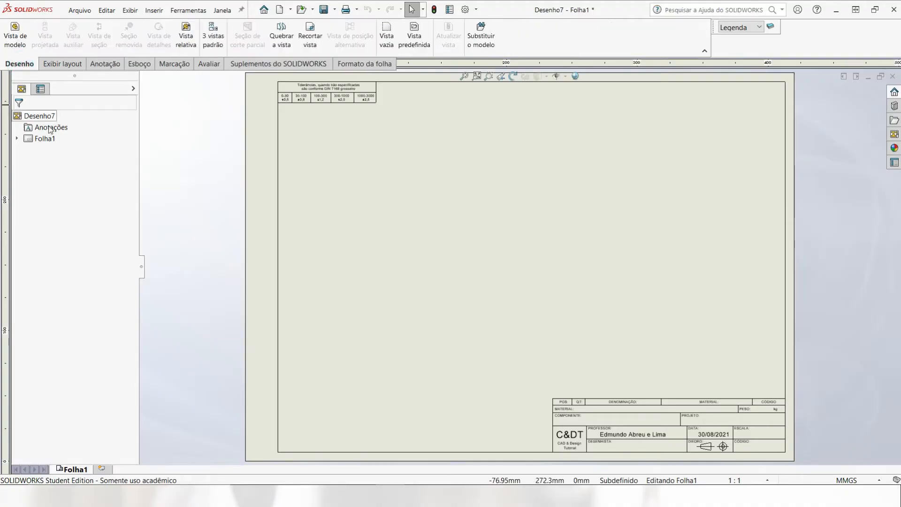
pyautogui.rightClick(53, 143)
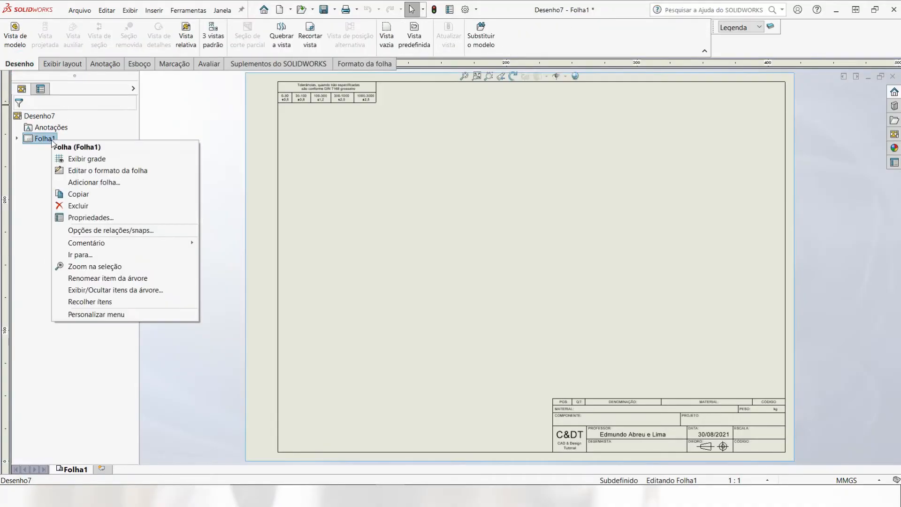
pyautogui.click(108, 218)
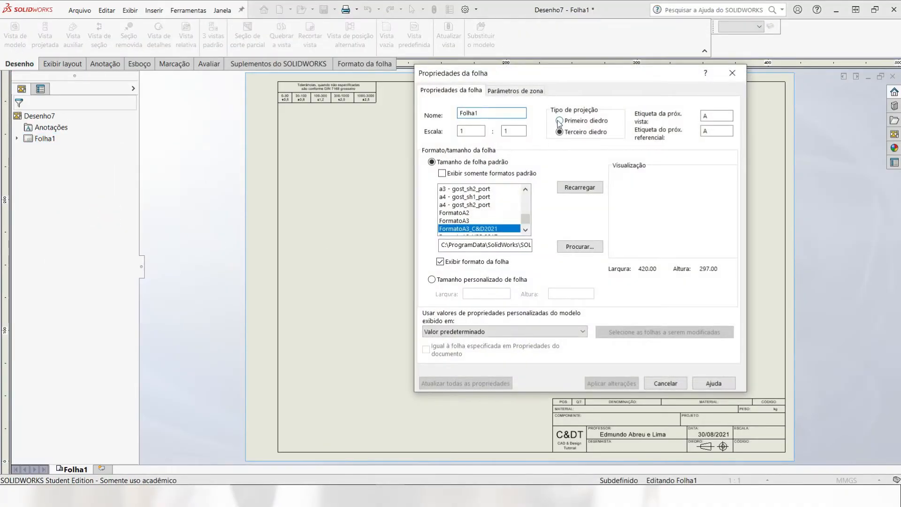
pyautogui.click(560, 120)
pyautogui.click(604, 384)
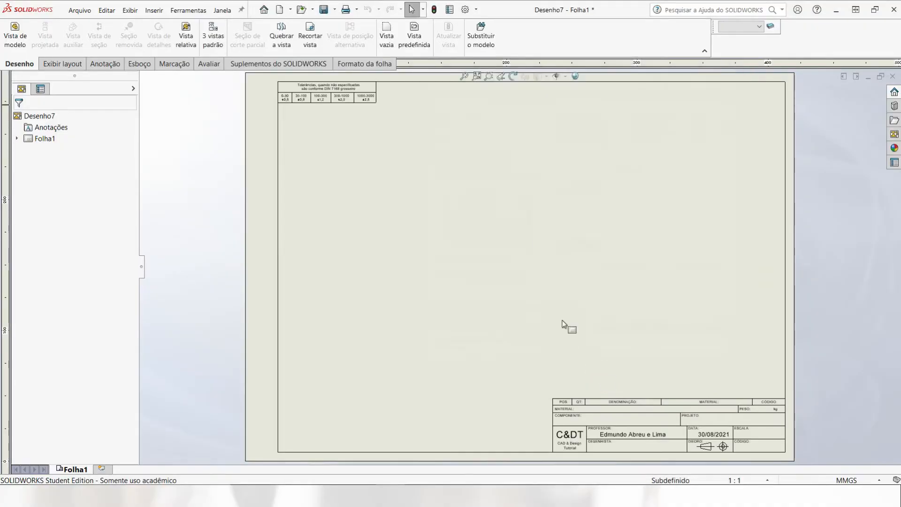
# Step: Load the external drafting standard file NBR_UPF.sldstd as the document's overall drafting standard
pyautogui.click(465, 10)
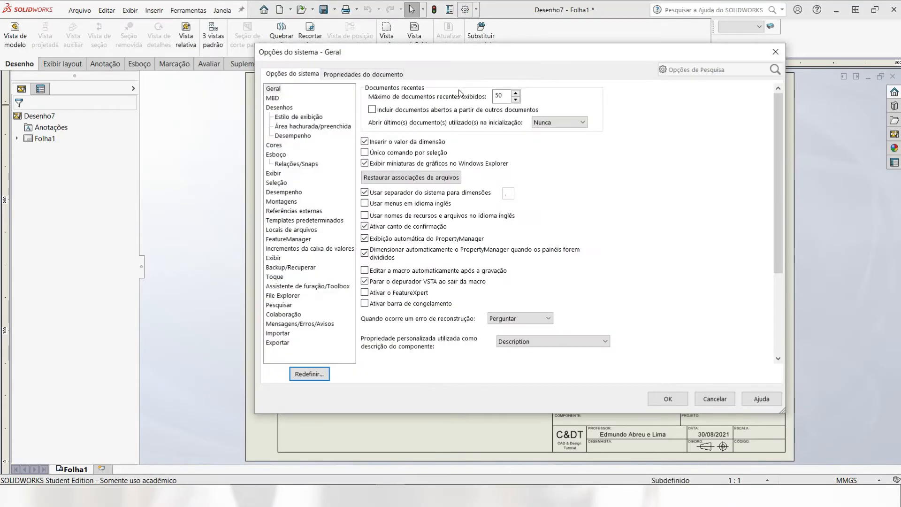
pyautogui.click(366, 74)
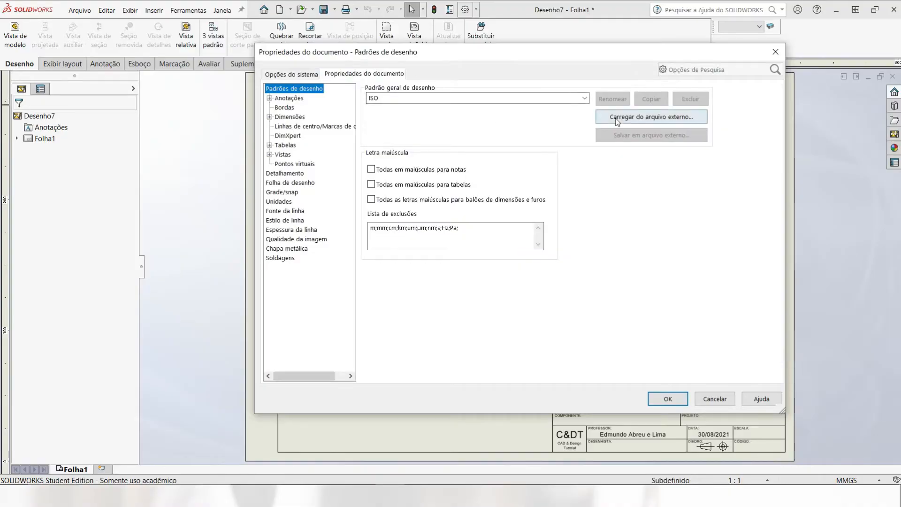
pyautogui.click(617, 121)
pyautogui.click(180, 114)
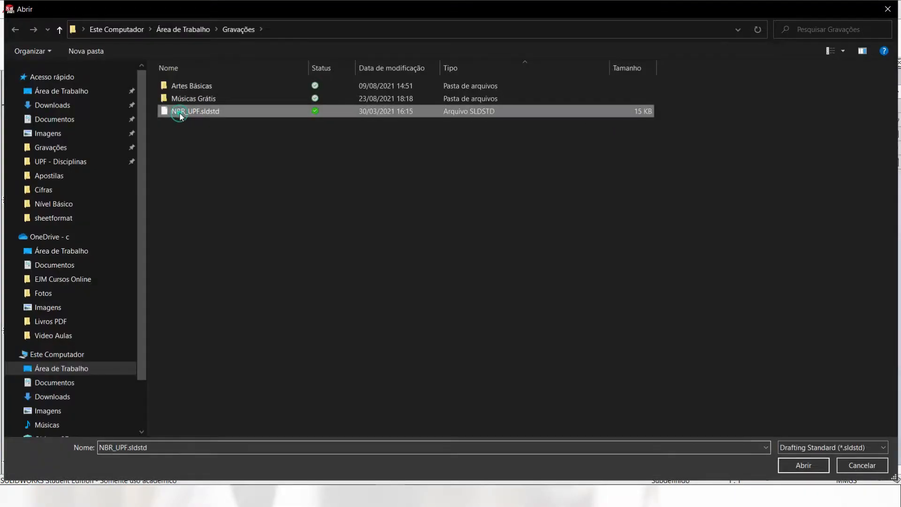
pyautogui.click(789, 469)
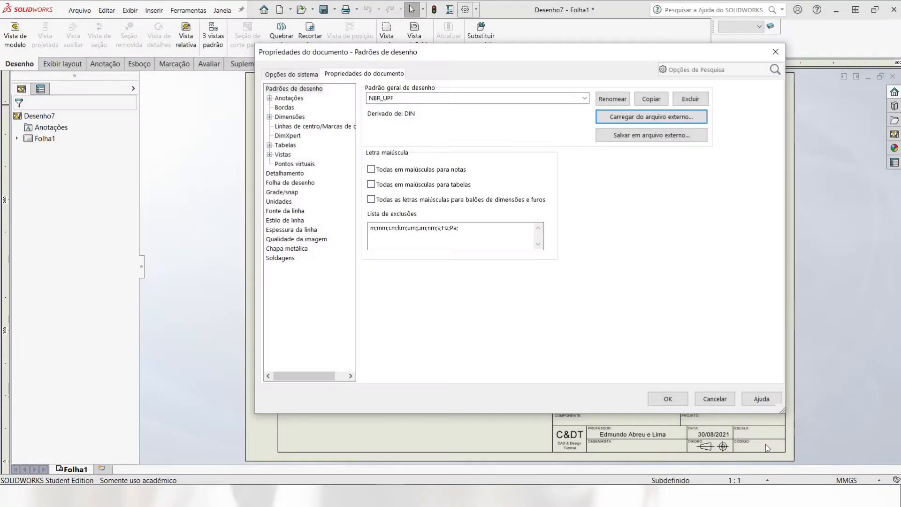
pyautogui.click(681, 401)
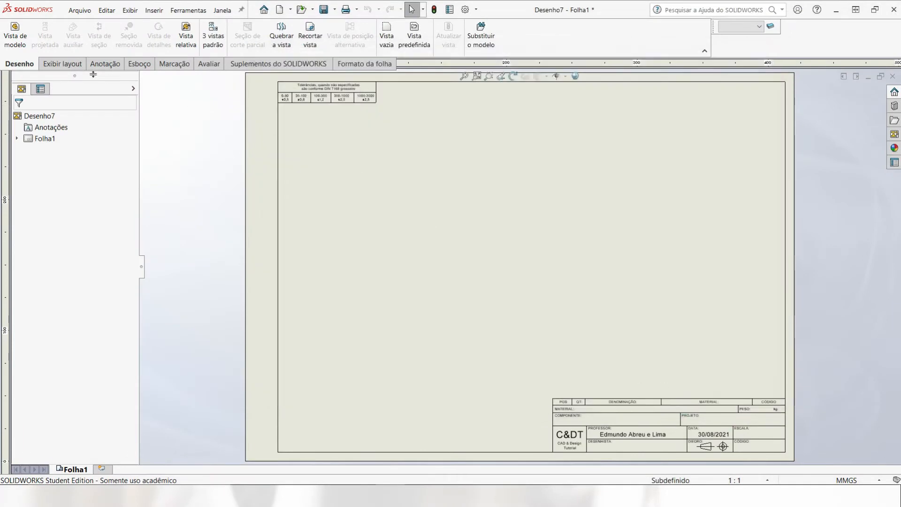
# Step: Insert only a front model view of the assembly #057.00 - Montagem in the upper right area of the sheet
pyautogui.click(15, 35)
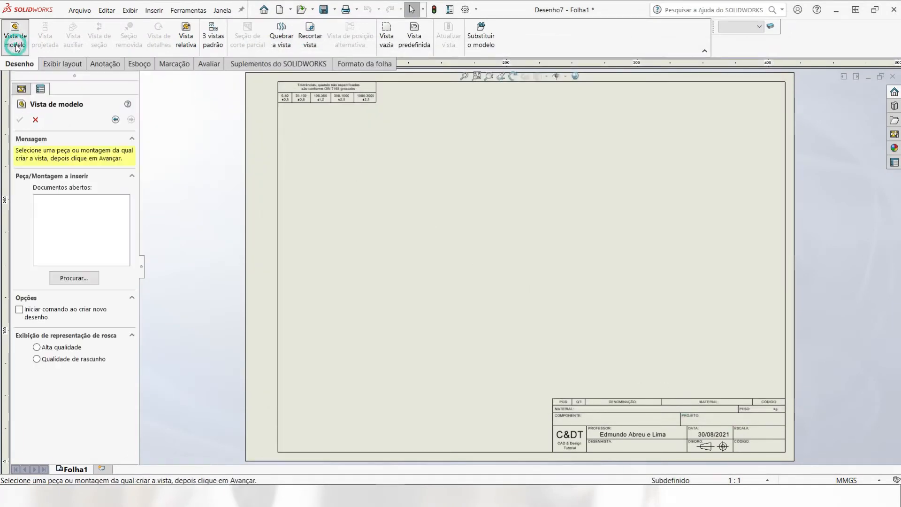
pyautogui.click(75, 278)
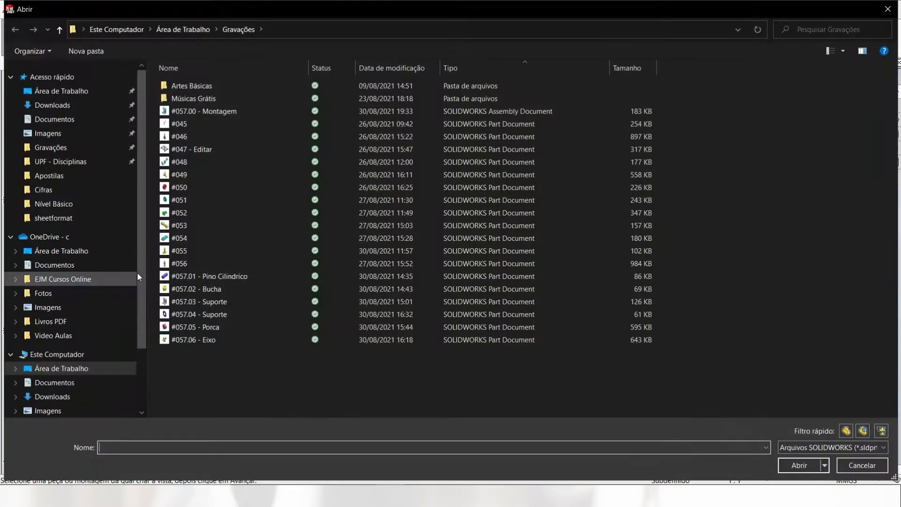
pyautogui.click(211, 111)
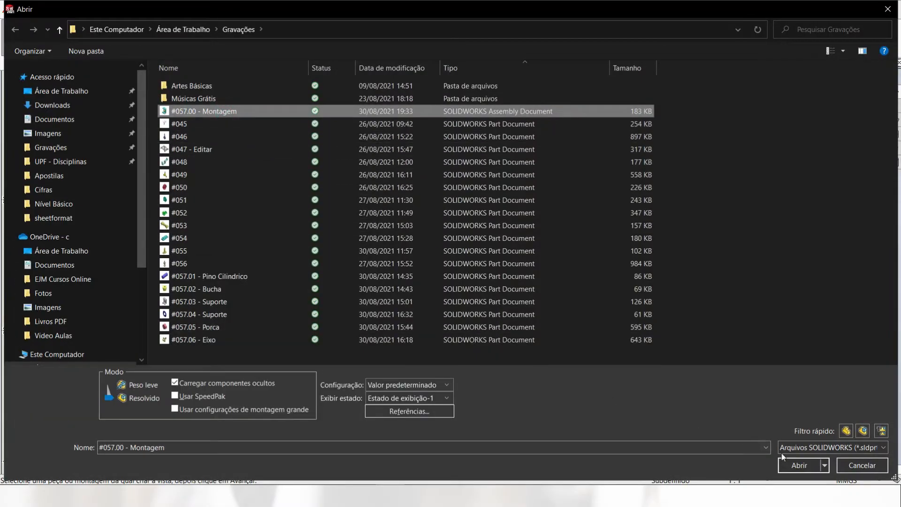
pyautogui.click(800, 468)
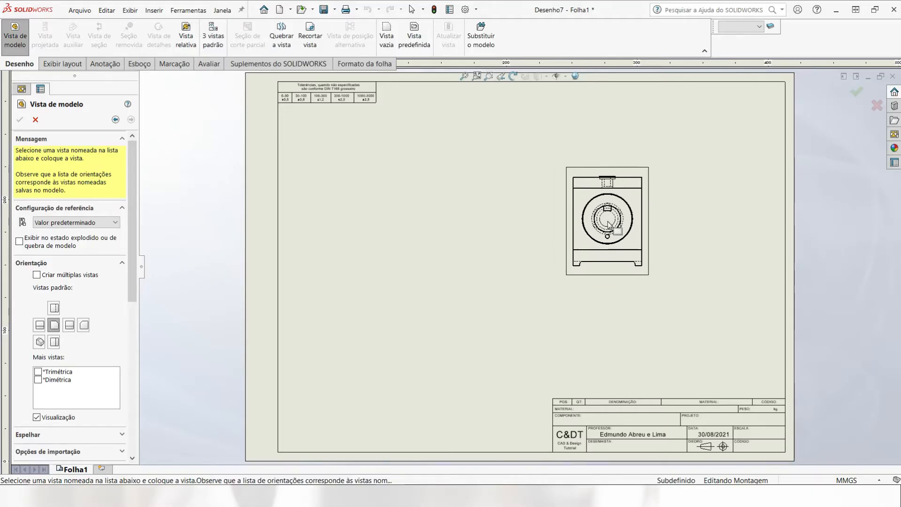
pyautogui.click(621, 209)
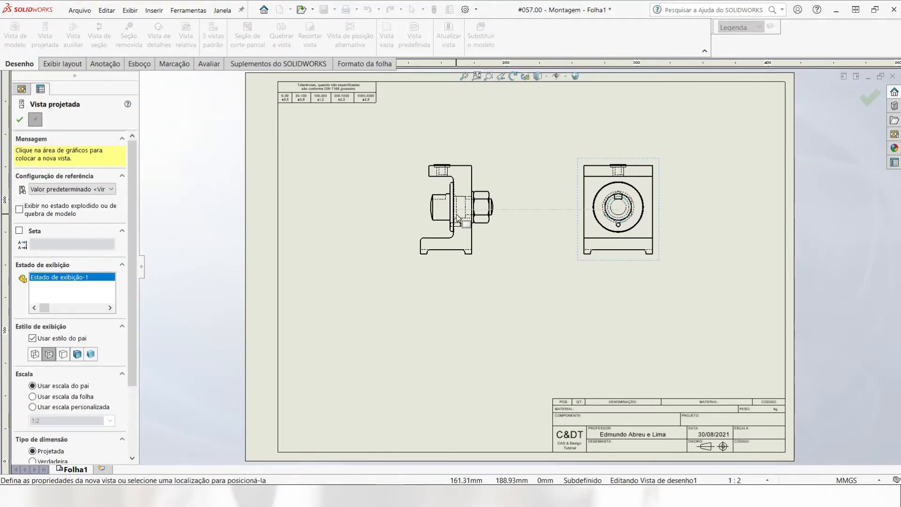
pyautogui.press('Escape')
# Step: Set the front view to a custom scale of 1:1
pyautogui.scroll(-4, 605, 225)
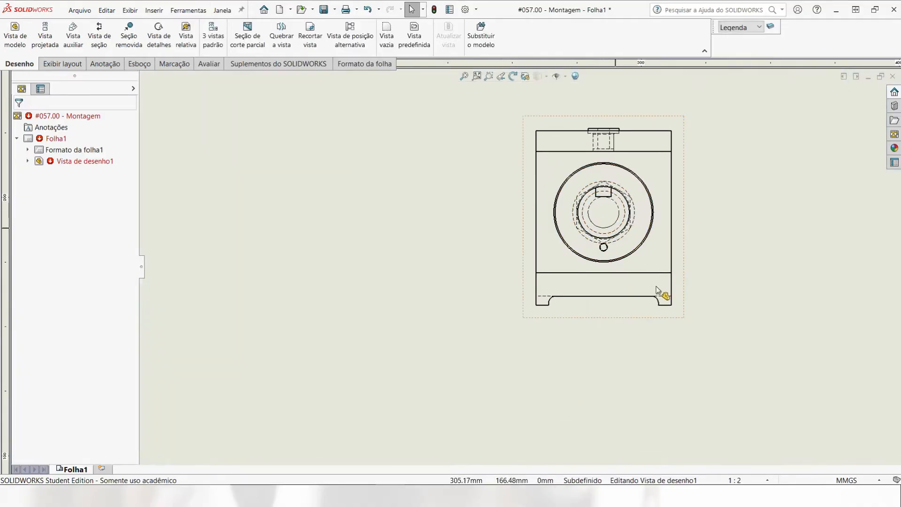
pyautogui.click(682, 321)
pyautogui.moveTo(132, 272); pyautogui.dragTo(137, 399)
pyautogui.click(36, 344)
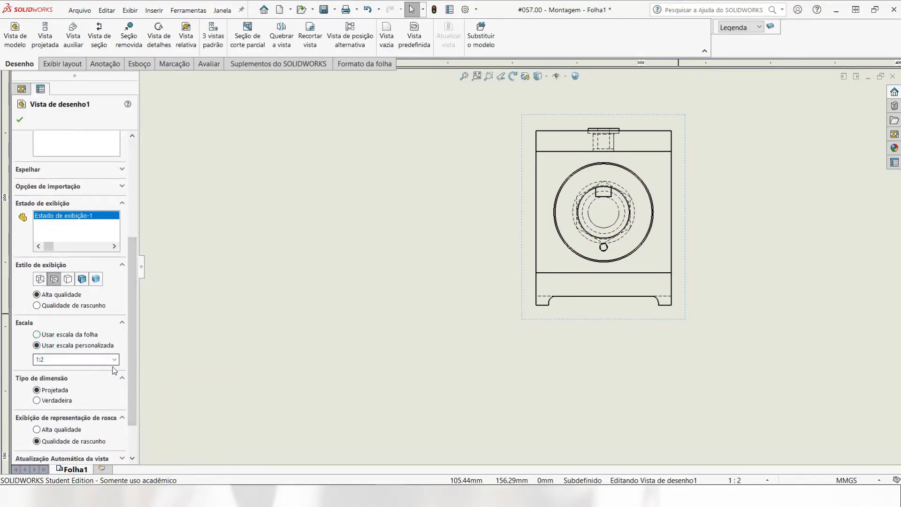
pyautogui.click(114, 359)
pyautogui.click(89, 371)
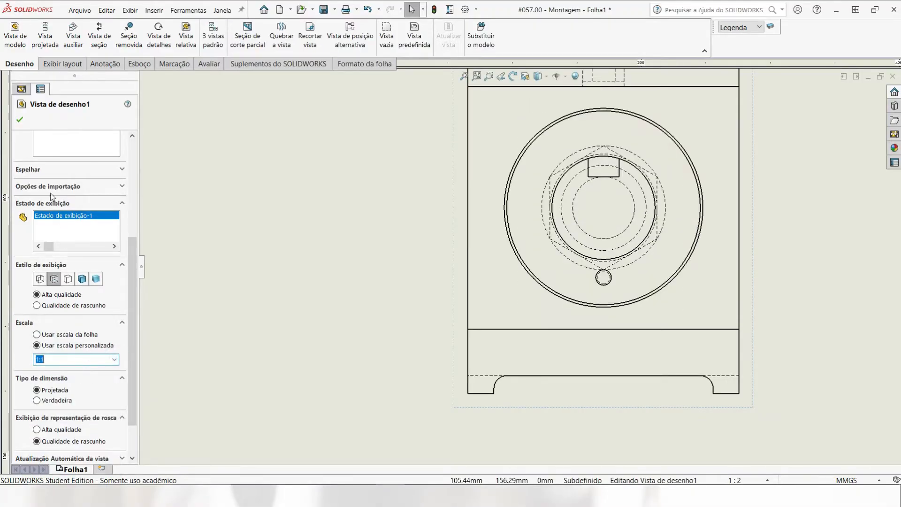
pyautogui.click(20, 121)
# Step: Create a section view with a vertical cutting line through the front view's circle centre, placed to the left of that view
pyautogui.scroll(5, 460, 289)
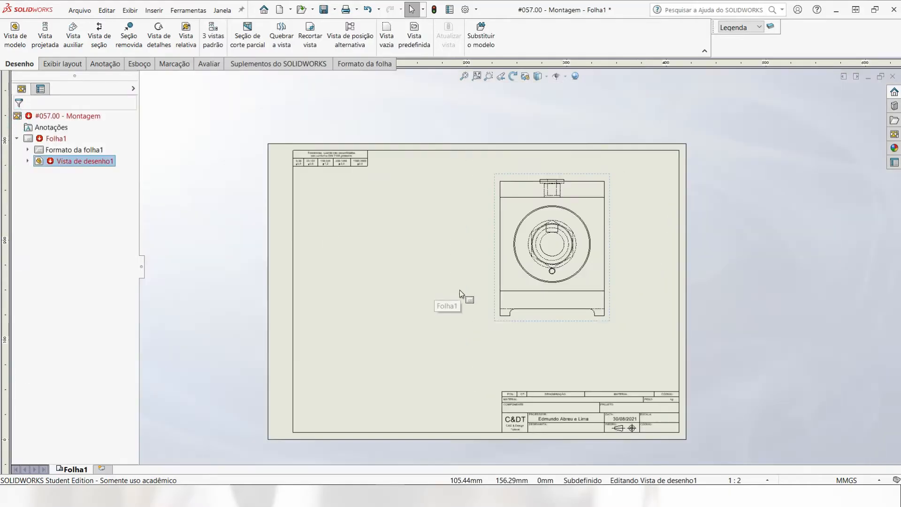
pyautogui.click(99, 35)
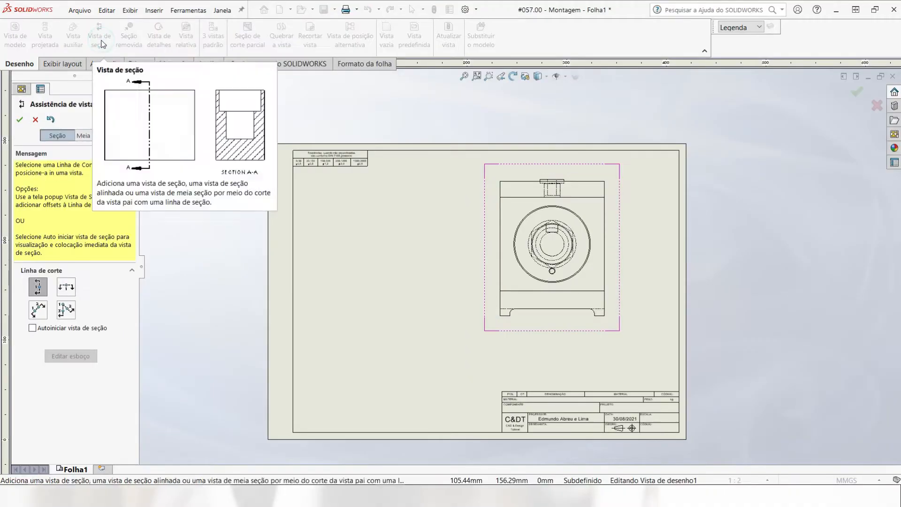
pyautogui.scroll(-2, 575, 266)
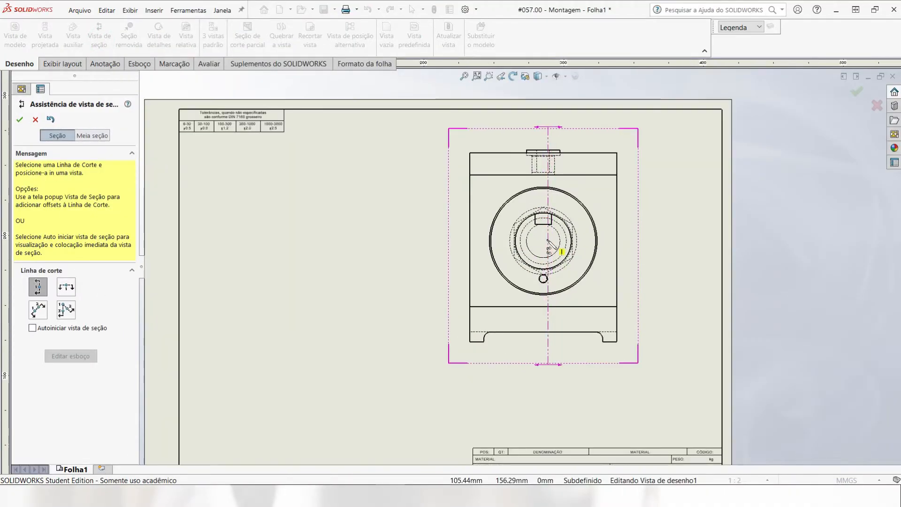
pyautogui.click(543, 241)
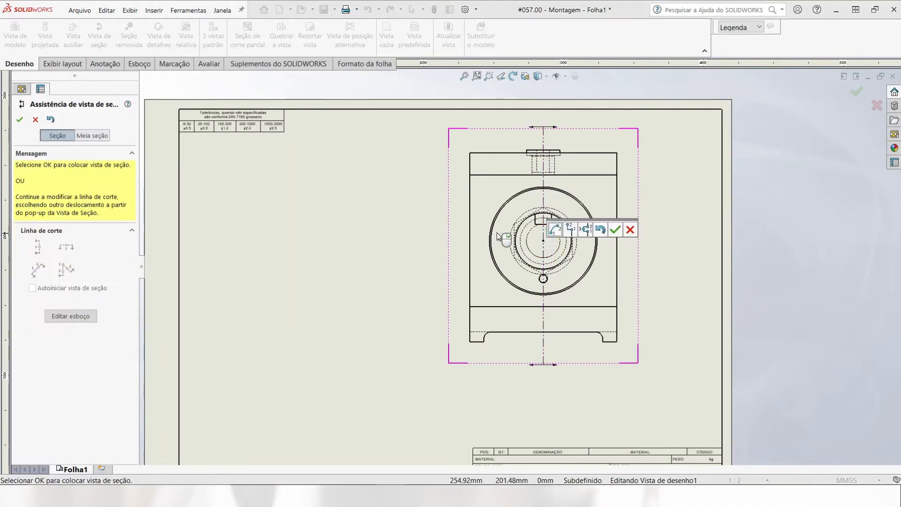
pyautogui.click(615, 230)
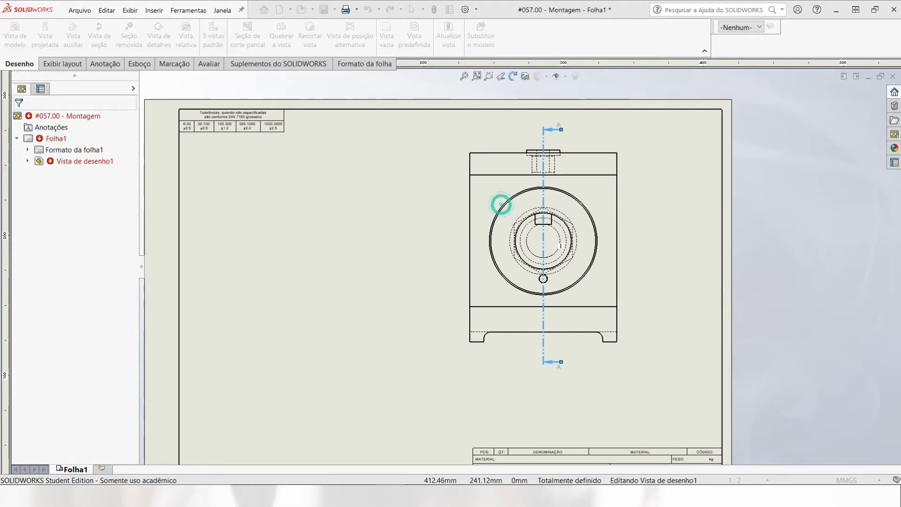
pyautogui.moveTo(900, 89); pyautogui.dragTo(251, 89)
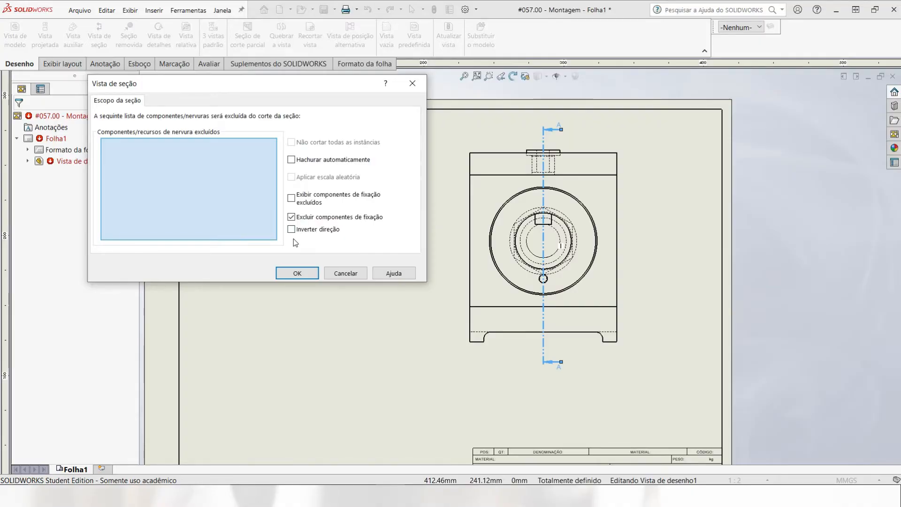
pyautogui.click(297, 273)
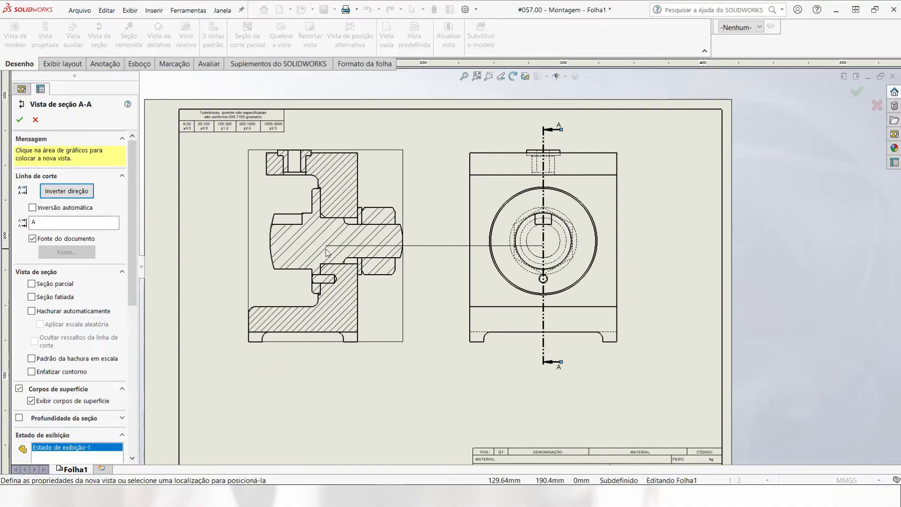
pyautogui.click(327, 253)
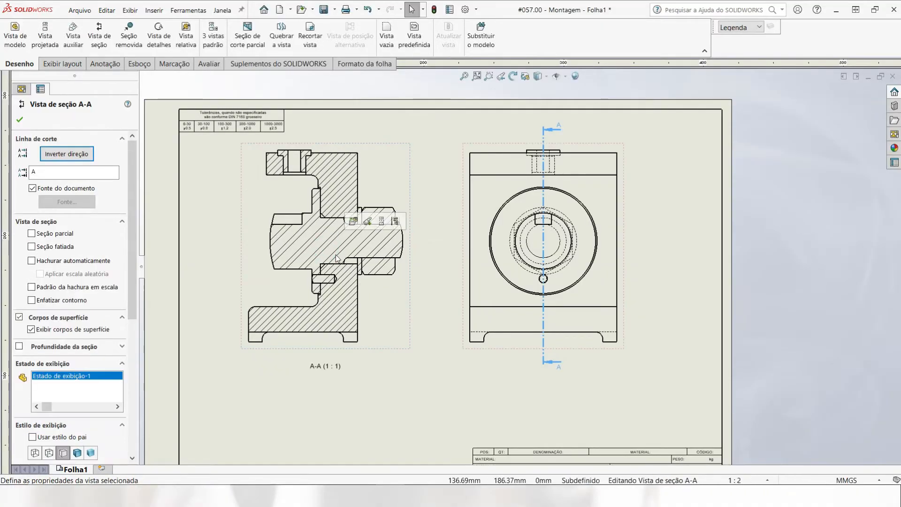
pyautogui.click(20, 121)
# Step: Replace the bushing's material hatch in the section view with ANSI31 (Tijolo de ferro) at scale 2 and 90° angle
pyautogui.press('z')
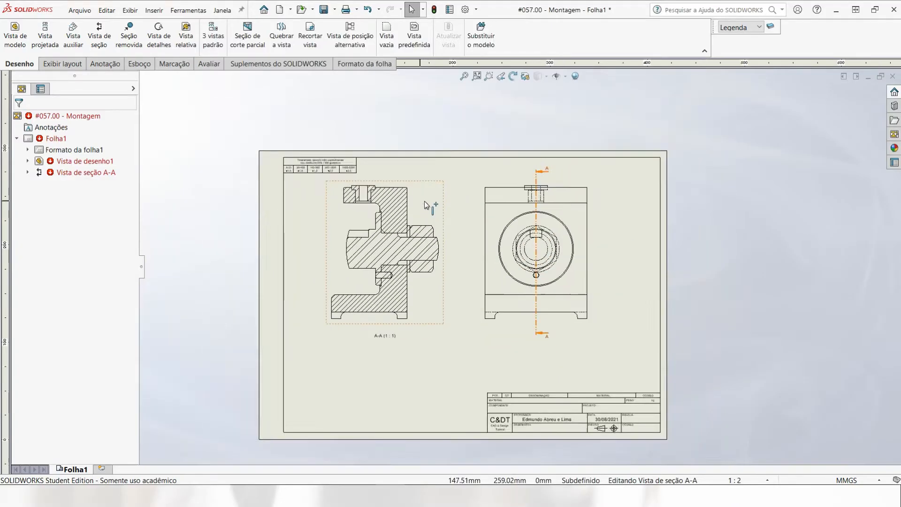
pyautogui.scroll(-5, 413, 220)
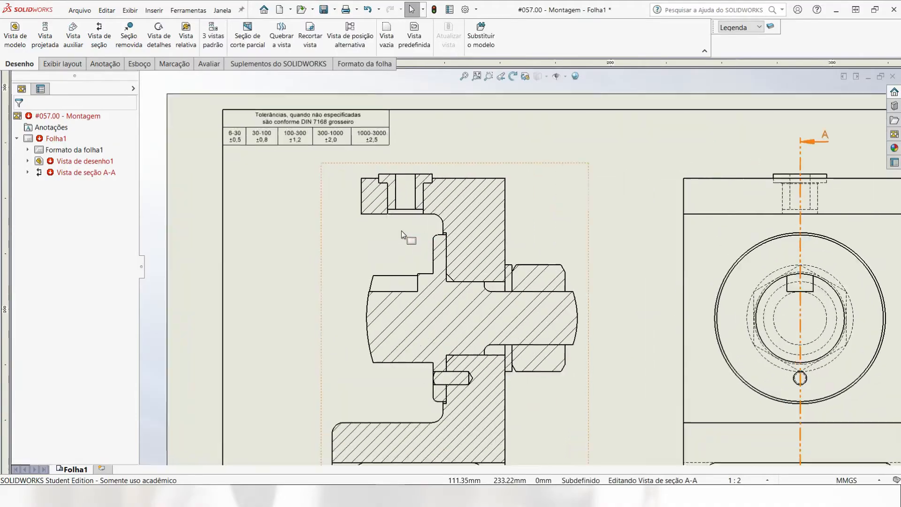
pyautogui.click(389, 185)
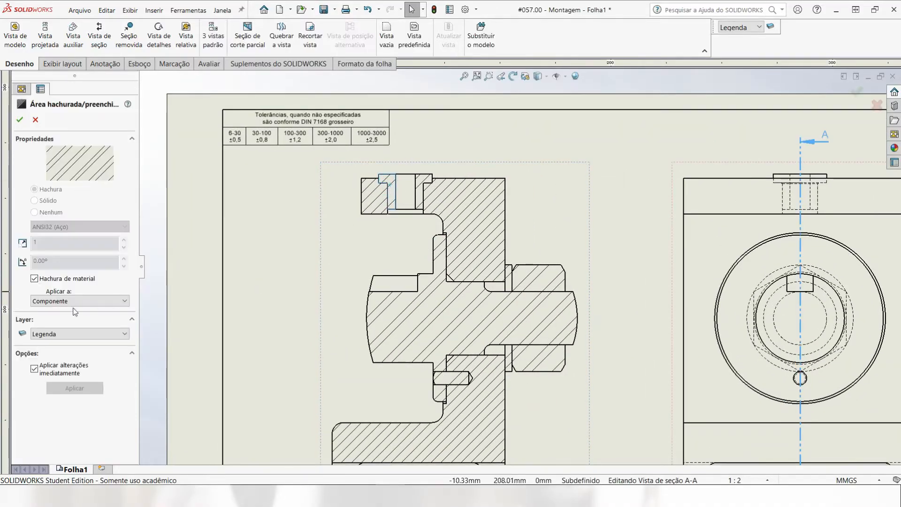
pyautogui.click(34, 279)
pyautogui.click(85, 225)
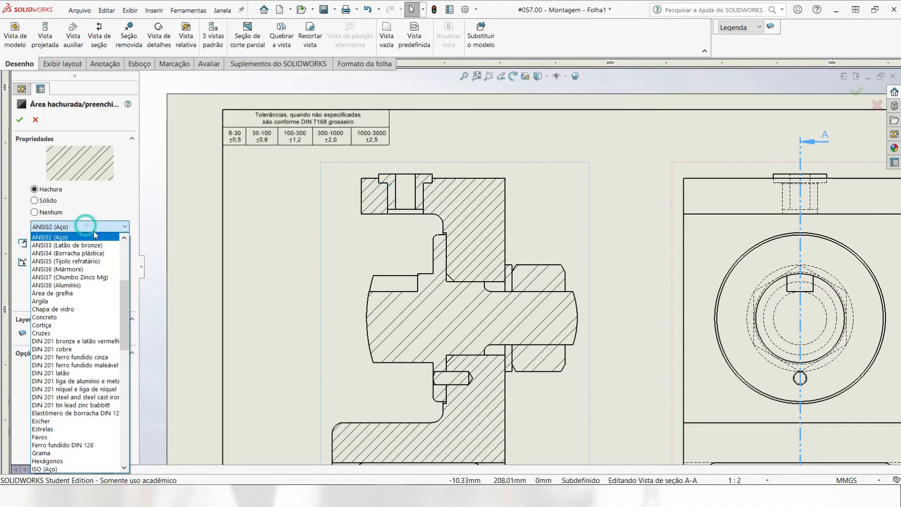
pyautogui.scroll(5, 122, 240)
pyautogui.click(59, 239)
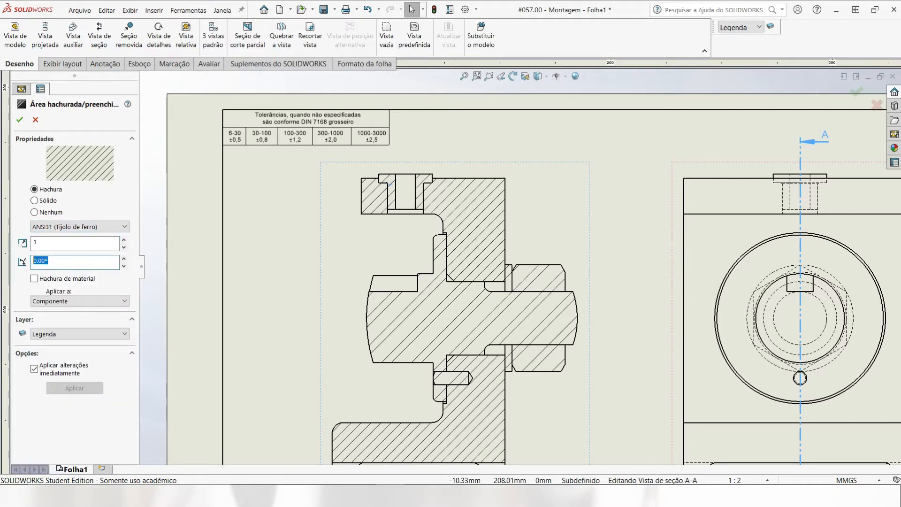
pyautogui.write('90')
pyautogui.press('Return')
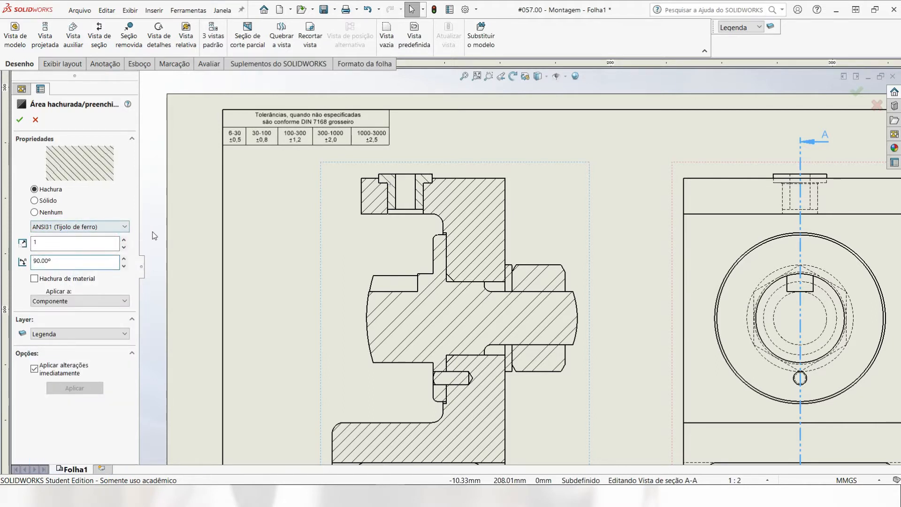
pyautogui.click(123, 241)
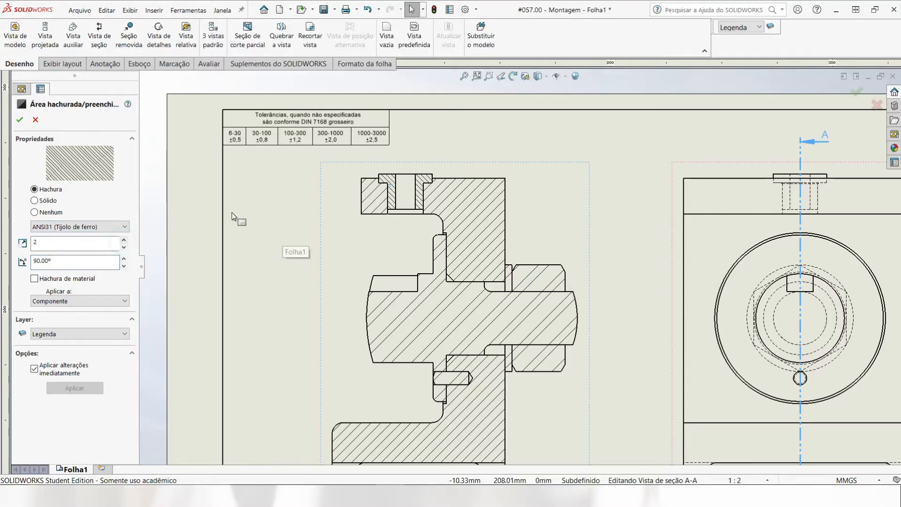
pyautogui.click(151, 188)
# Step: Turn off the material hatch on the shaft in section view A-A and set its fill to Nenhum
pyautogui.click(434, 312)
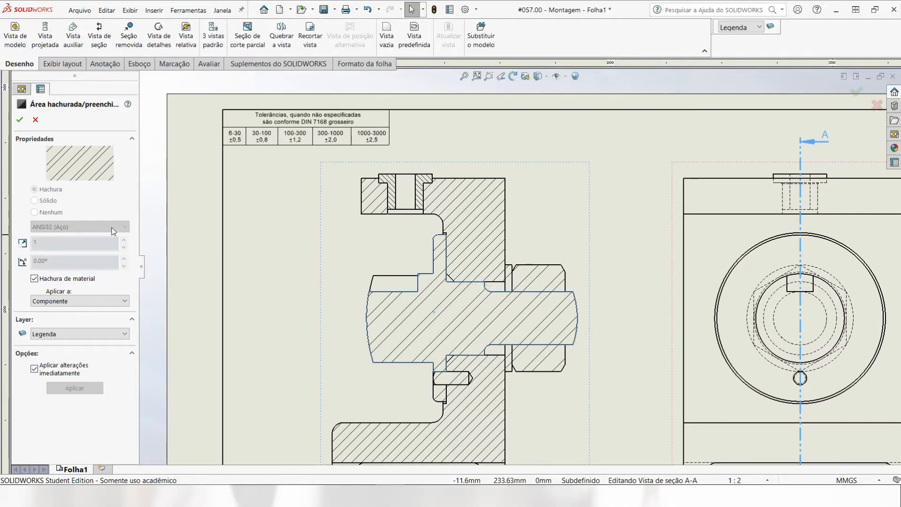
pyautogui.click(34, 279)
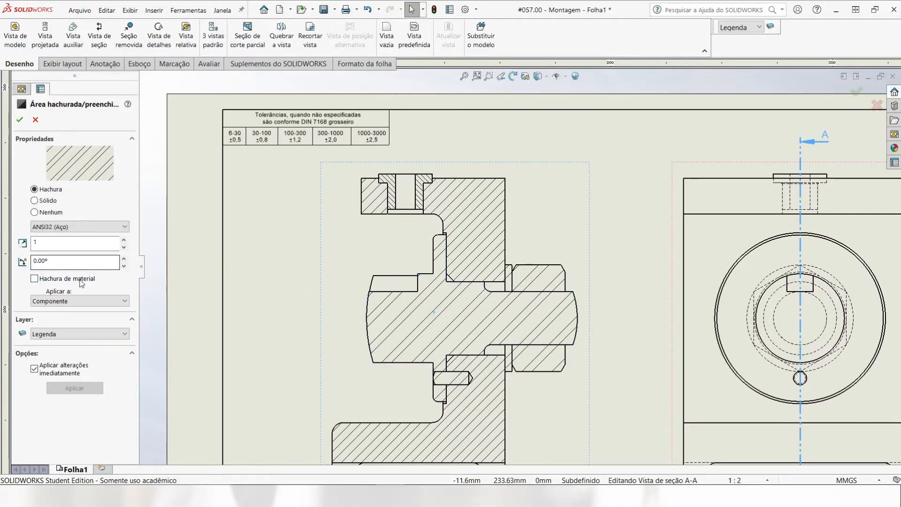
pyautogui.click(51, 212)
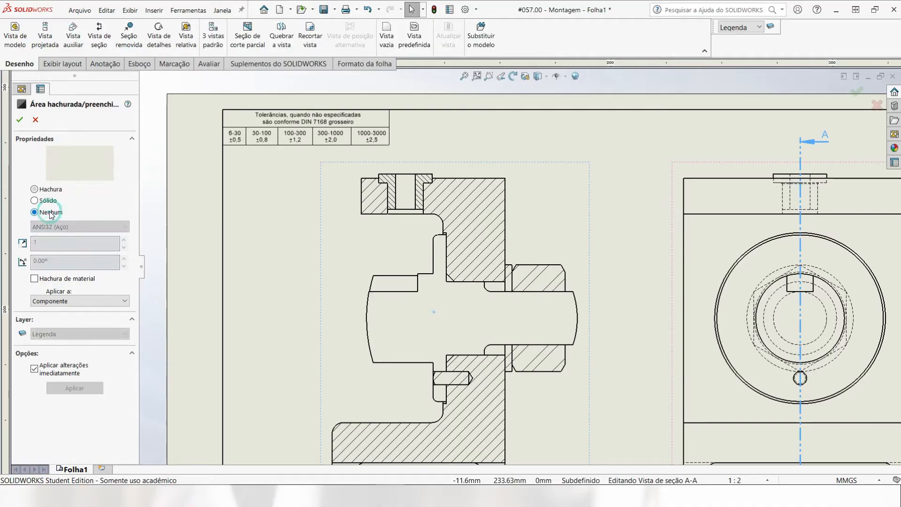
pyautogui.click(21, 121)
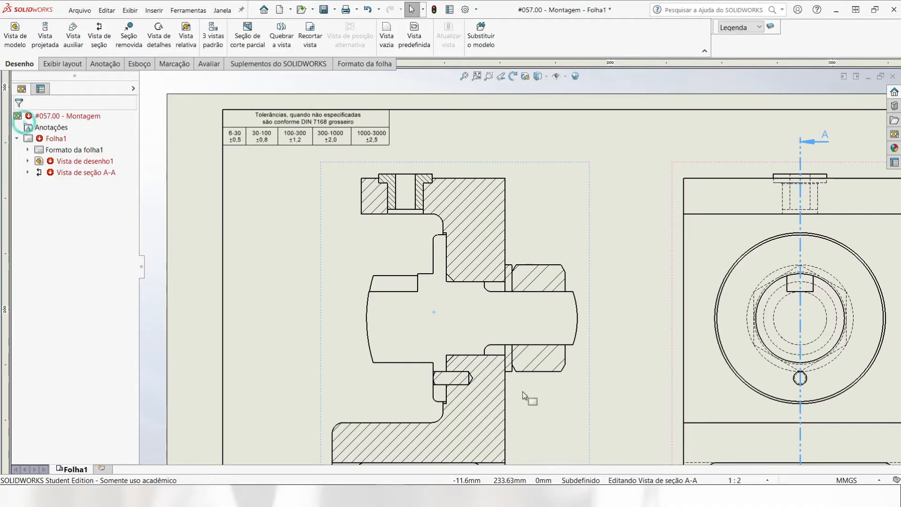
# Step: Remove the hatching from the small pin in the section view by replacing its material hatch with Nenhum
pyautogui.click(459, 380)
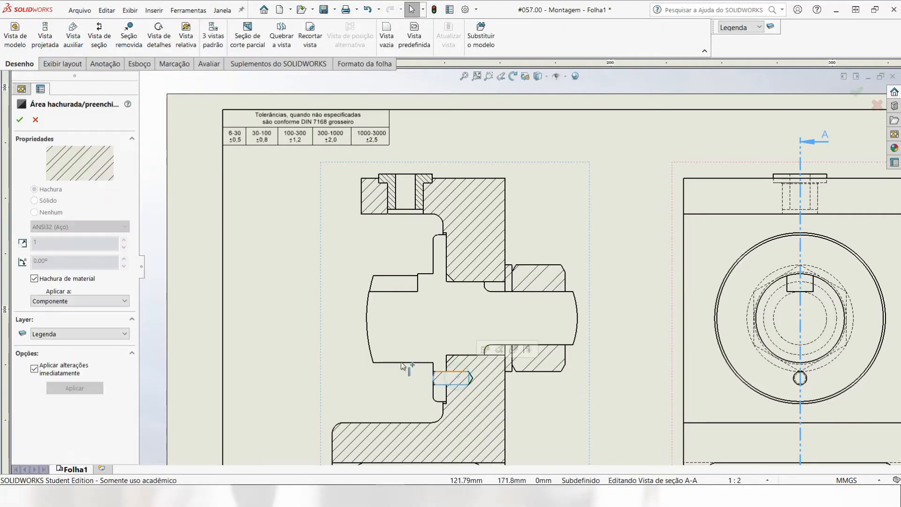
pyautogui.click(35, 279)
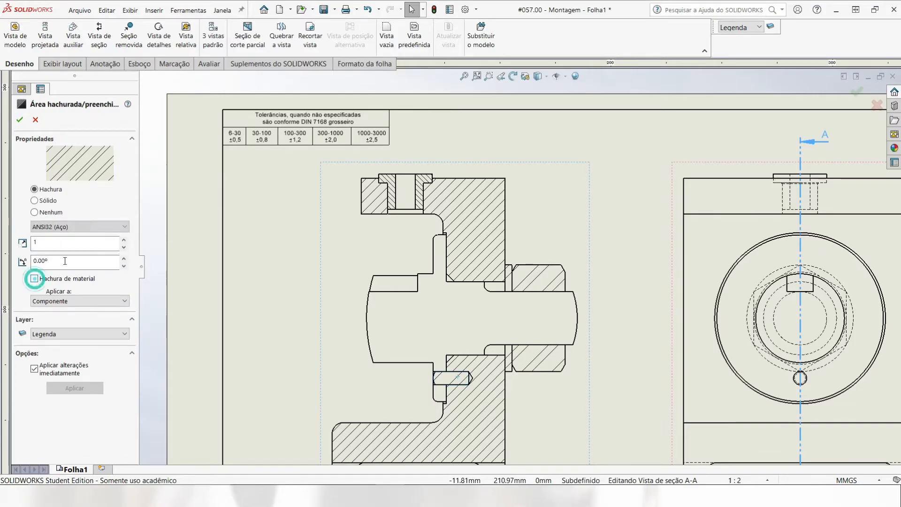
pyautogui.click(34, 212)
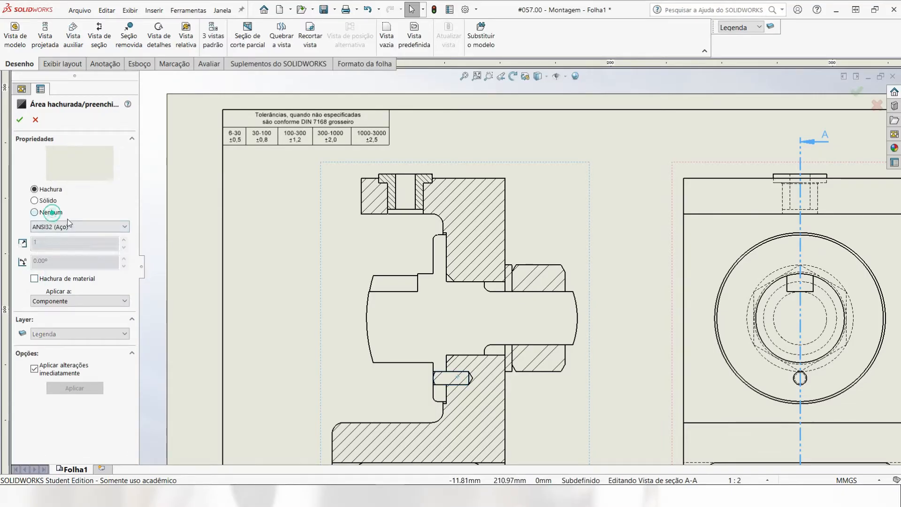
# Step: Replace the material hatch of the washer and the nut in the section view with Nenhum
pyautogui.click(533, 275)
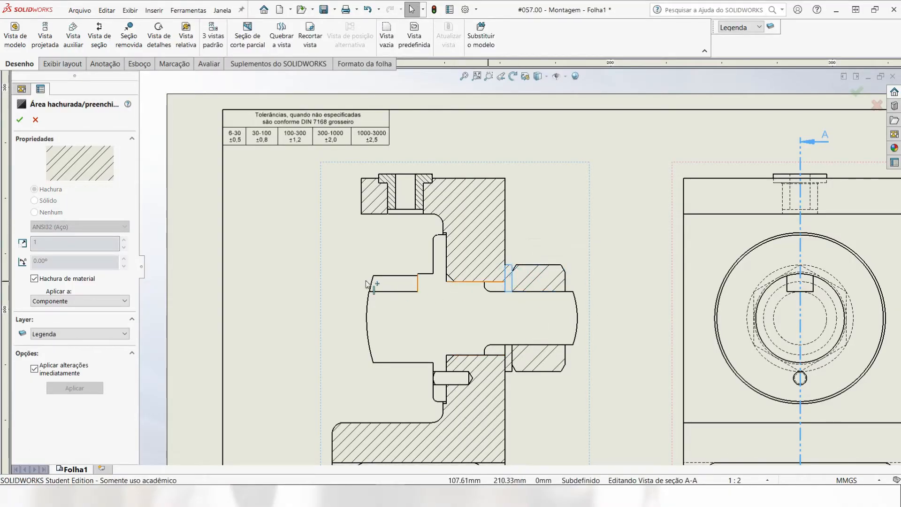
pyautogui.click(55, 280)
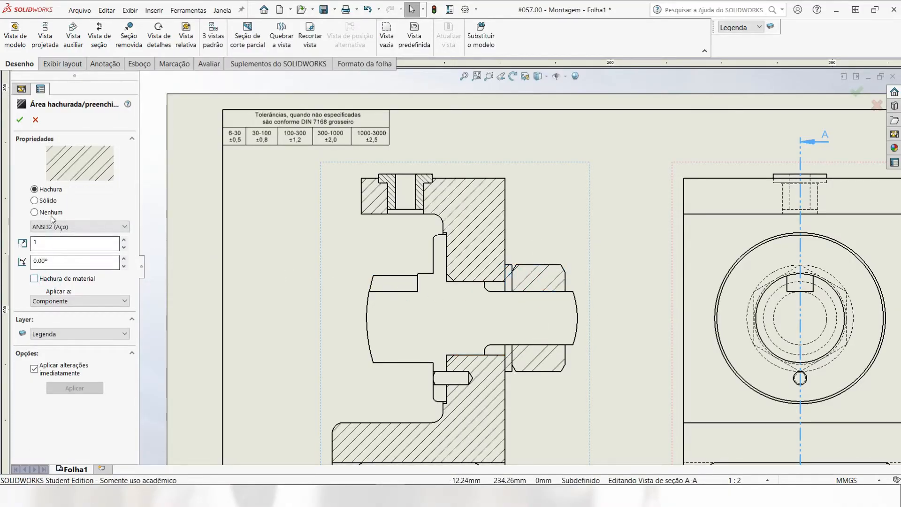
pyautogui.click(34, 212)
pyautogui.click(548, 289)
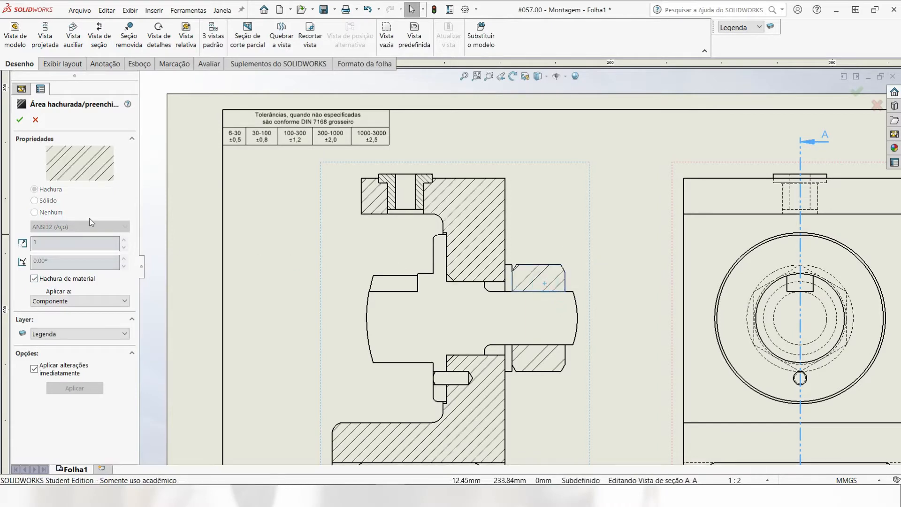
pyautogui.click(47, 280)
pyautogui.click(34, 212)
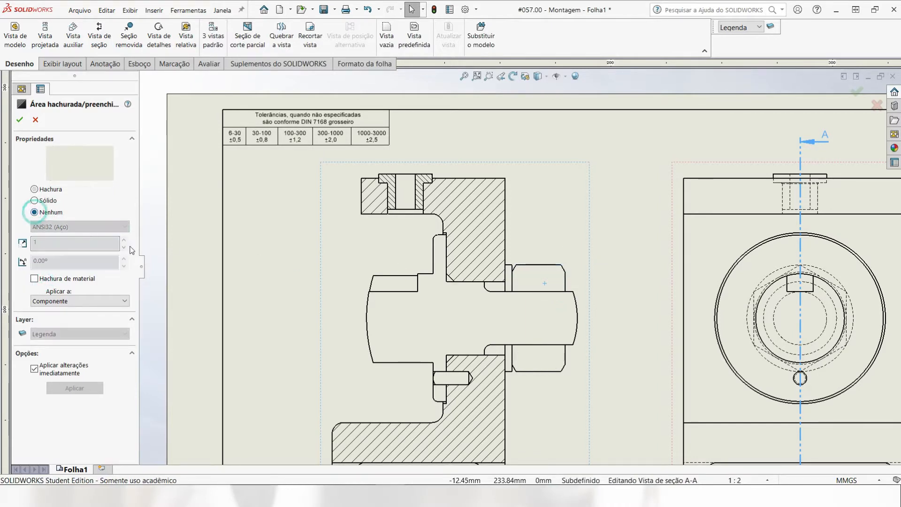
pyautogui.scroll(3, 520, 265)
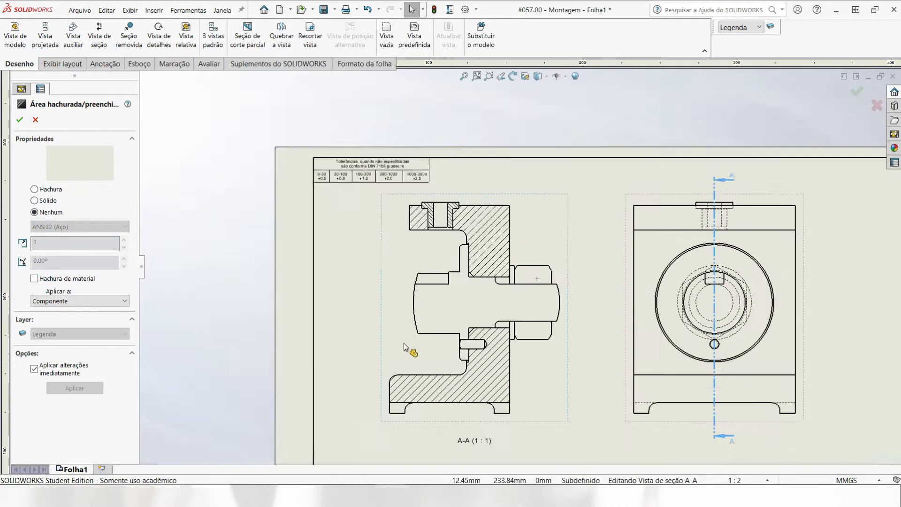
pyautogui.click(19, 121)
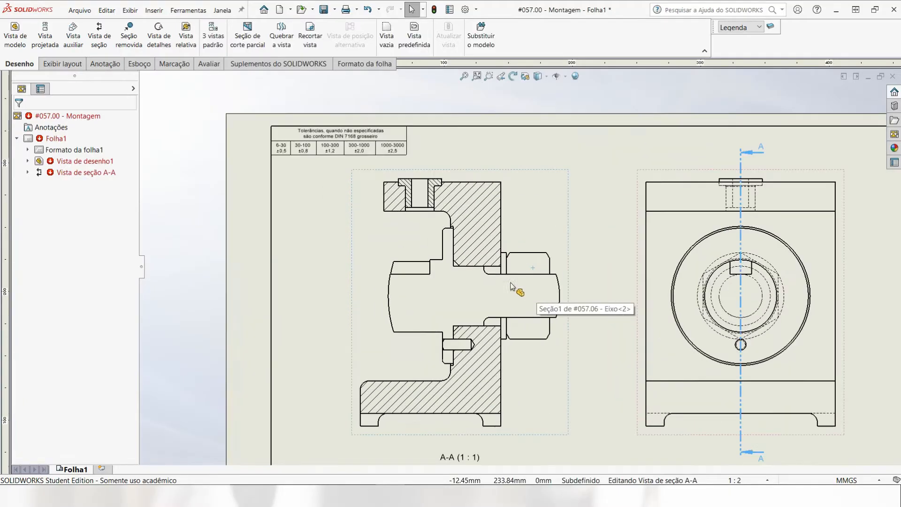
# Step: Create a new drawing layer named Contorno with a line thickness of 0.25 mm
pyautogui.scroll(-4, 483, 300)
pyautogui.scroll(-5, 474, 387)
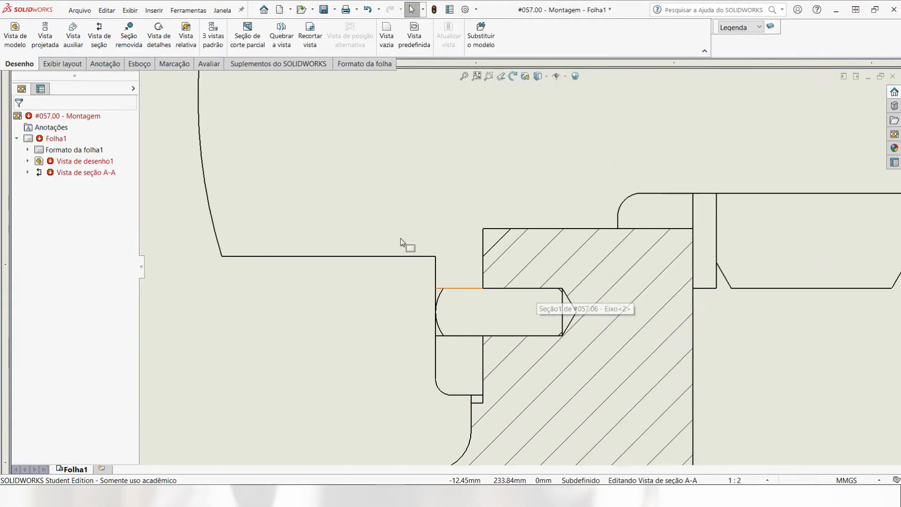
pyautogui.click(759, 27)
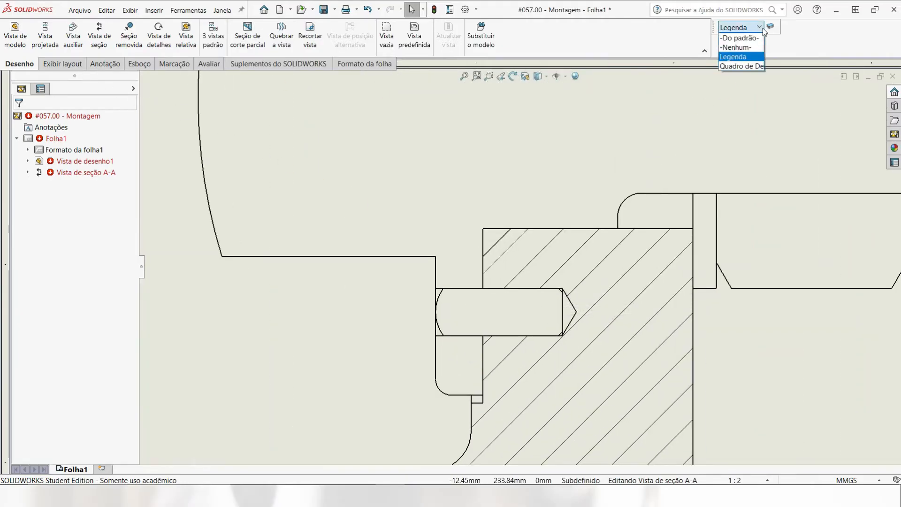
pyautogui.click(754, 29)
pyautogui.click(771, 27)
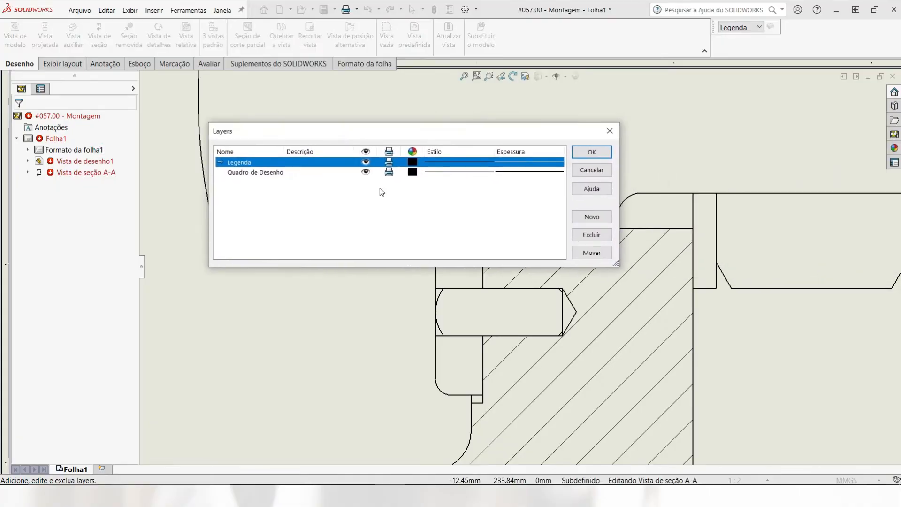
pyautogui.click(590, 218)
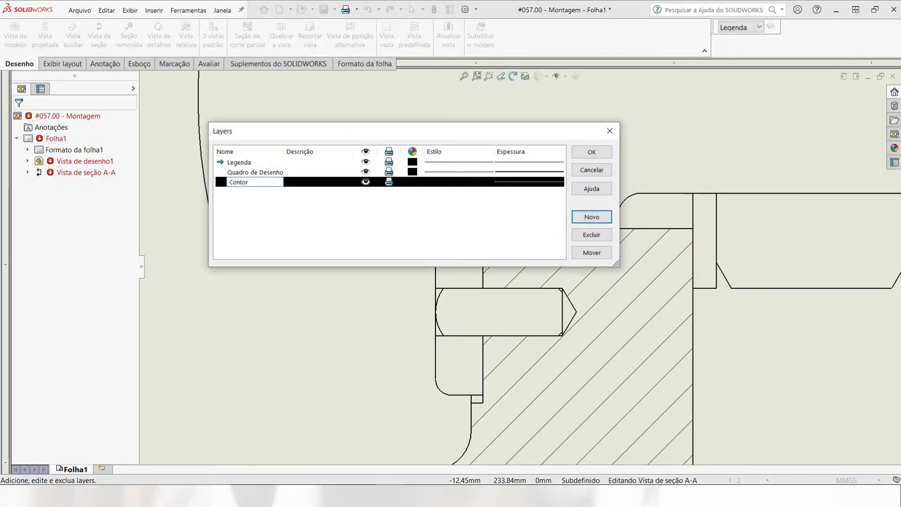
pyautogui.click(465, 207)
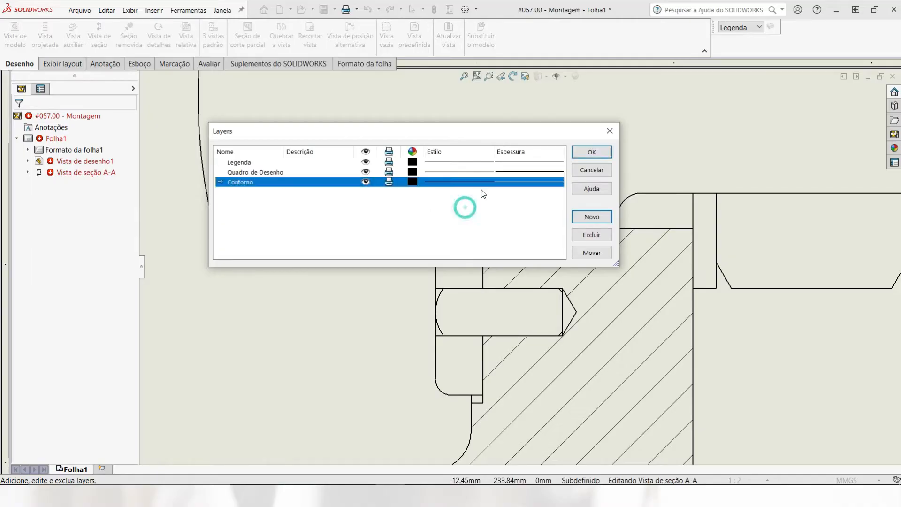
pyautogui.click(513, 182)
pyautogui.click(533, 196)
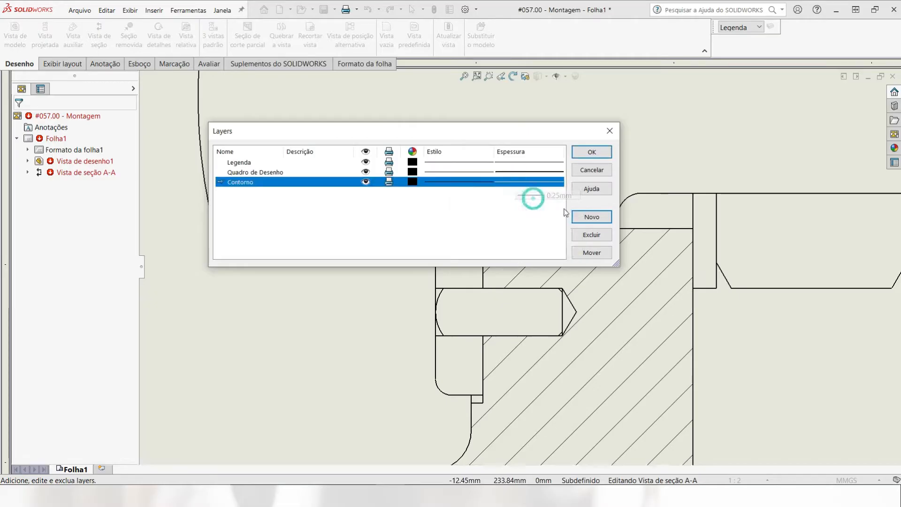
pyautogui.click(584, 157)
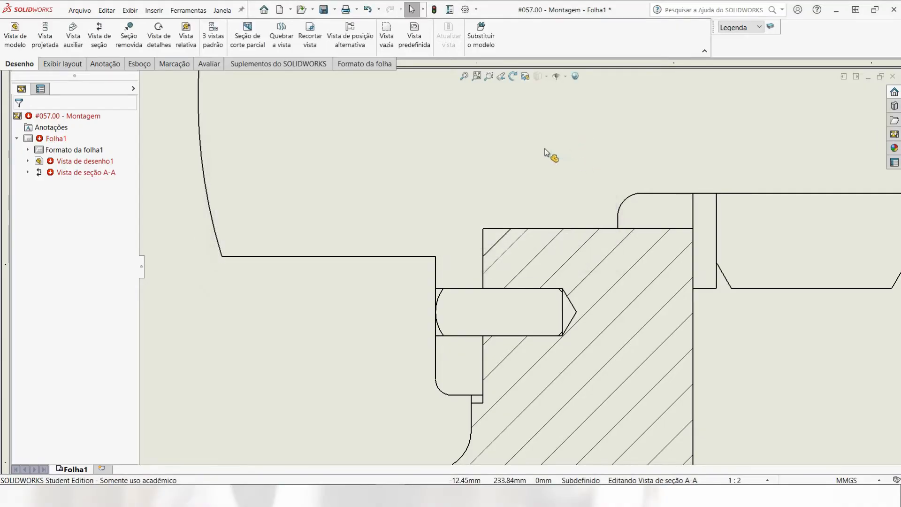
# Step: Draw a vertical line across the pin's rounded end, joining the two endpoints of its arc
pyautogui.click(133, 63)
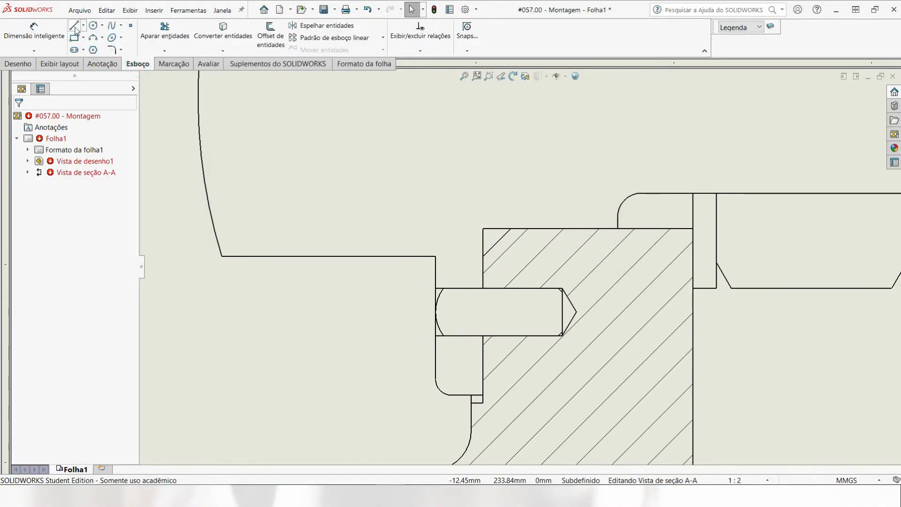
pyautogui.click(74, 26)
pyautogui.scroll(-4, 452, 308)
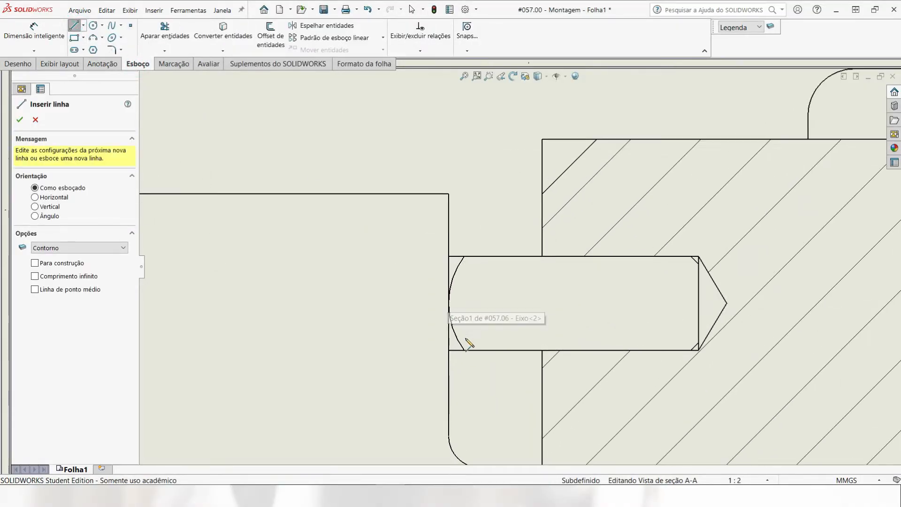
pyautogui.click(464, 349)
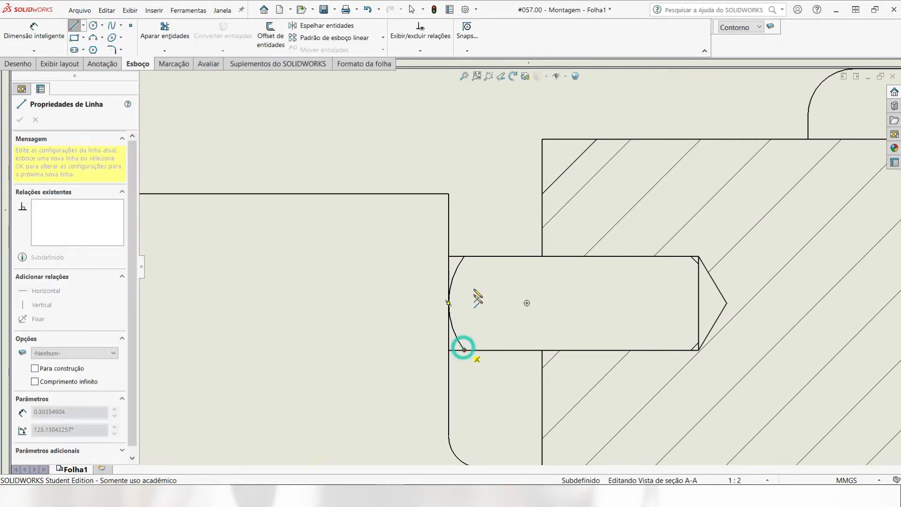
pyautogui.click(464, 257)
pyautogui.press('Escape')
# Step: Draw a vertical line across the pin's chamfered end, joining the inner corners of both chamfers
pyautogui.scroll(3, 610, 314)
pyautogui.scroll(-3, 605, 293)
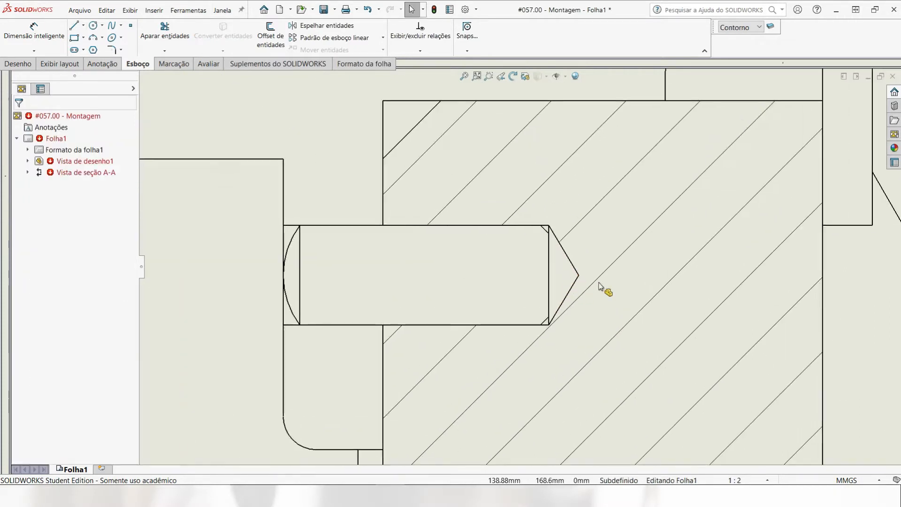
pyautogui.click(74, 25)
pyautogui.scroll(-2, 590, 217)
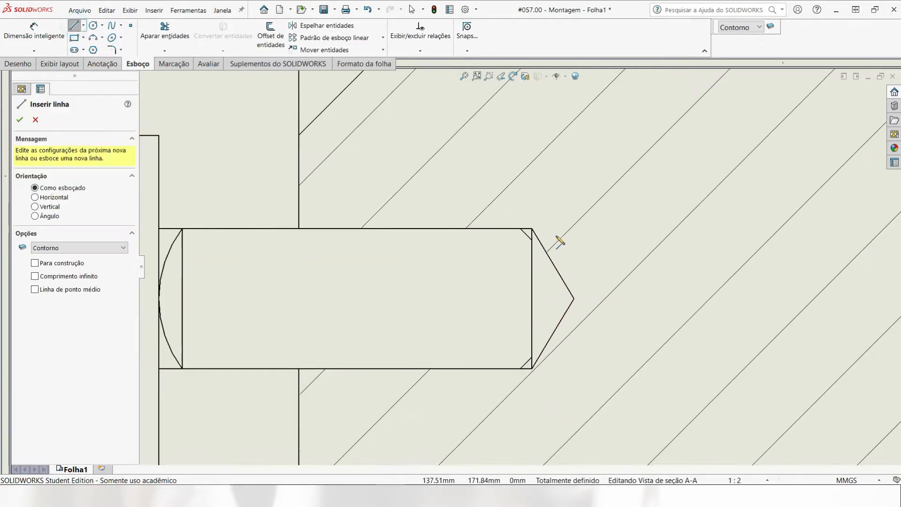
pyautogui.click(519, 229)
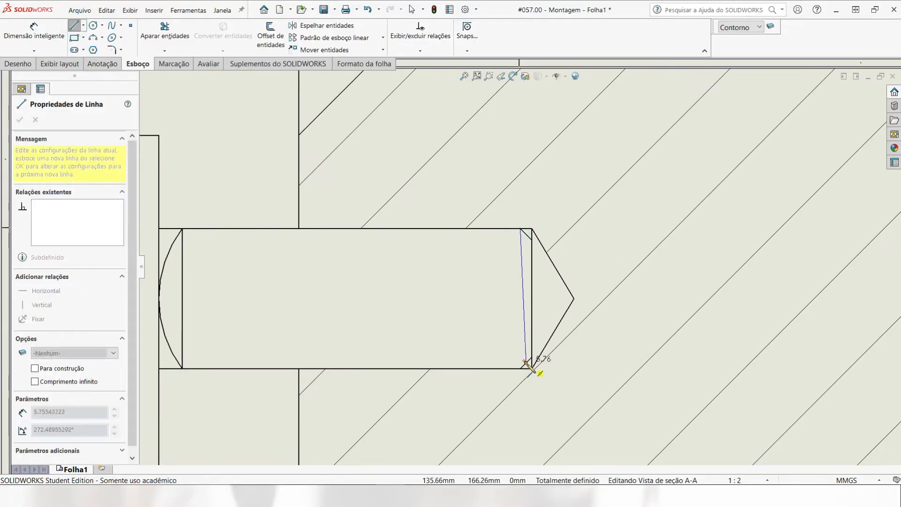
pyautogui.click(520, 368)
pyautogui.press('Escape')
# Step: Draw a vertical line along the outer face of the shaft's flange, between the upper and lower shaft edges
pyautogui.scroll(5, 485, 333)
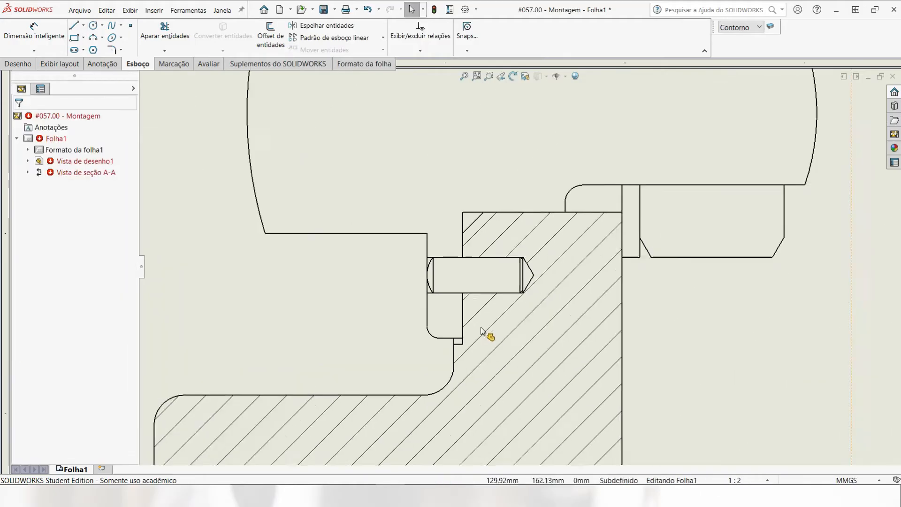
pyautogui.scroll(-2, 569, 255)
pyautogui.scroll(-1, 419, 143)
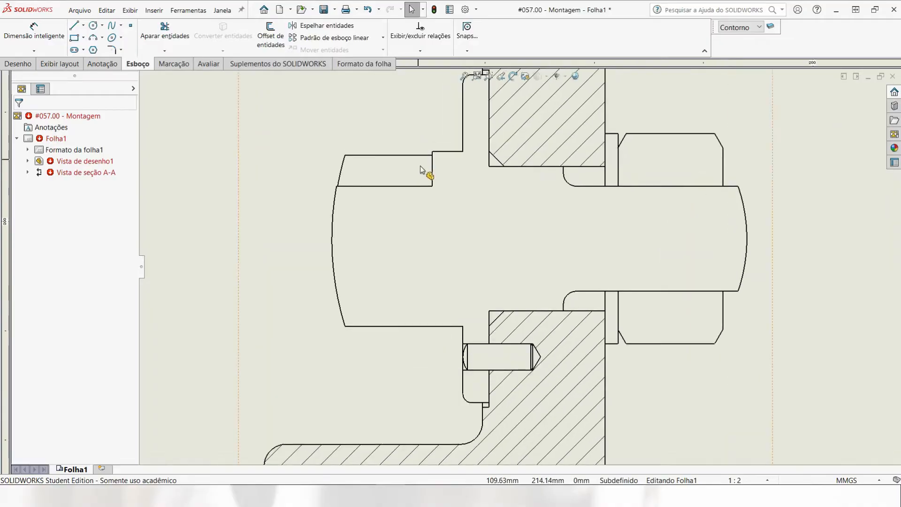
pyautogui.click(73, 25)
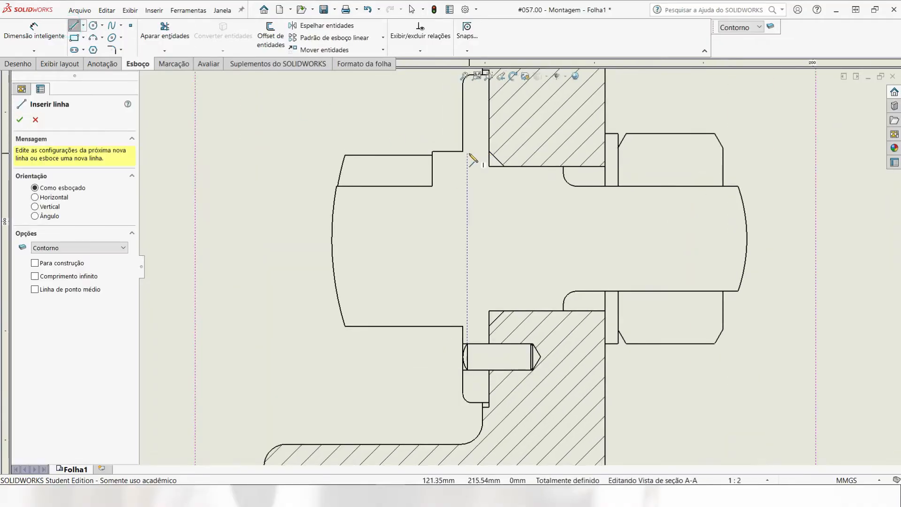
pyautogui.click(463, 151)
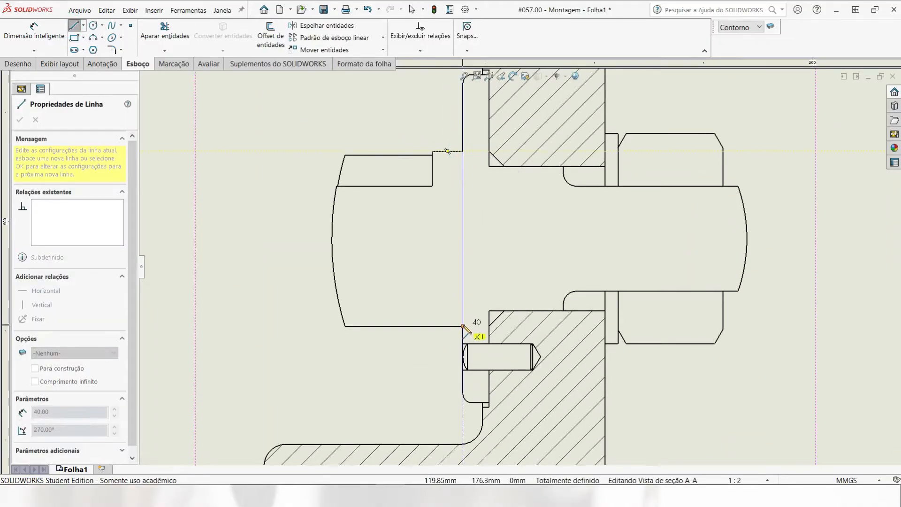
pyautogui.click(463, 327)
pyautogui.press('Escape')
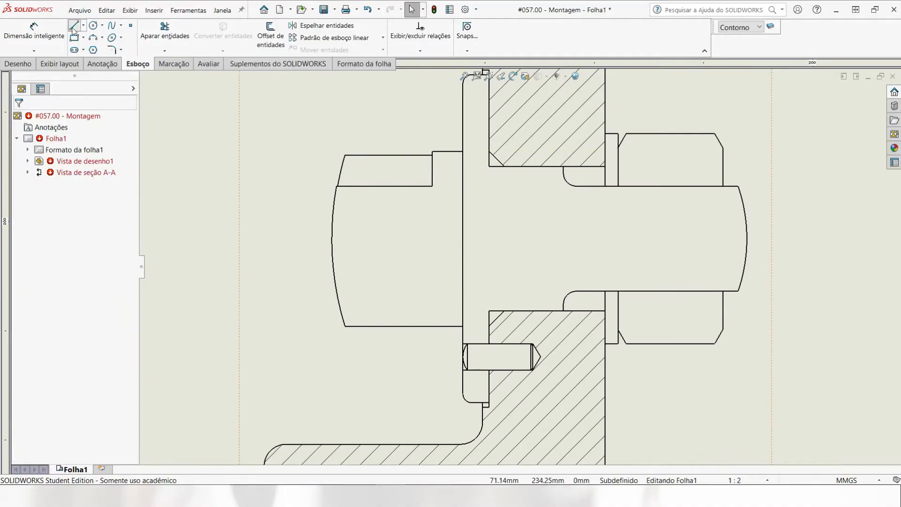
# Step: Draw a vertical line across the shaft along the flange's inner face, joining the upper and lower bore corners
pyautogui.click(74, 26)
pyautogui.click(489, 167)
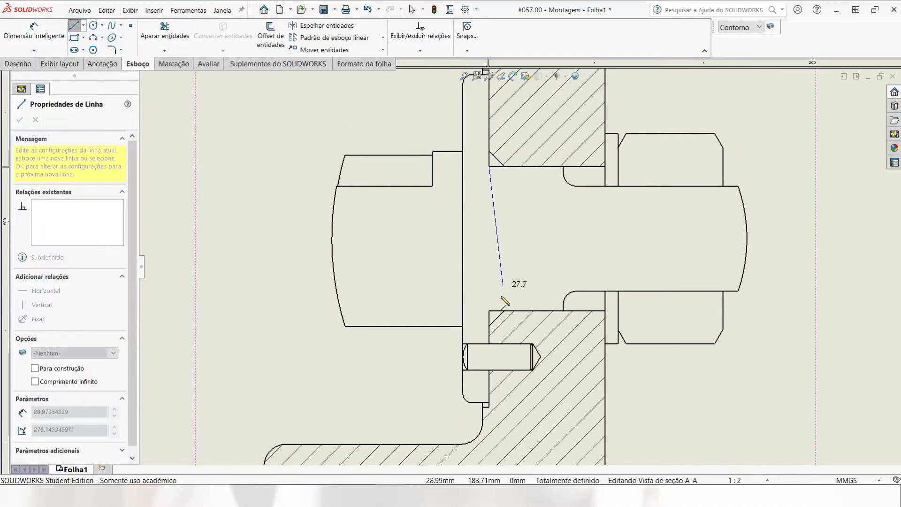
pyautogui.click(489, 310)
pyautogui.press('Escape')
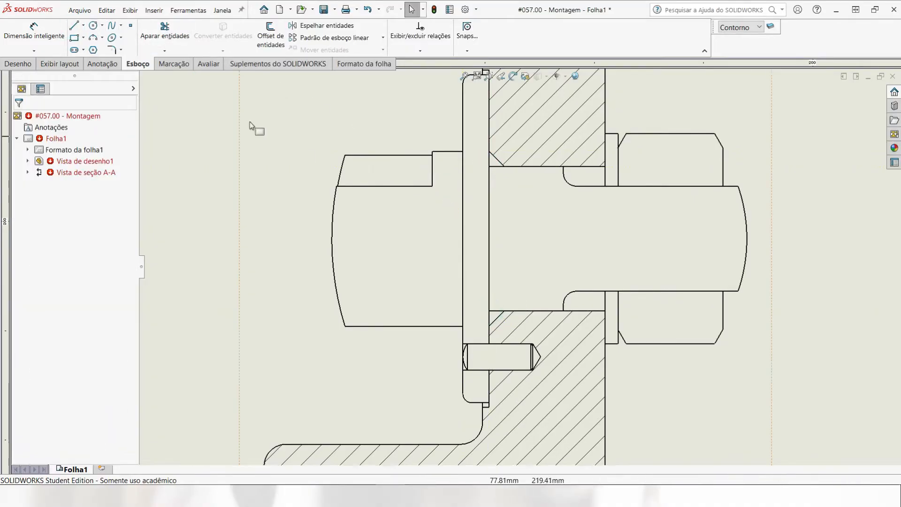
# Step: Draw a vertical line across the shaft at its shoulder, joining the outer ends of the upper and lower fillets
pyautogui.click(74, 26)
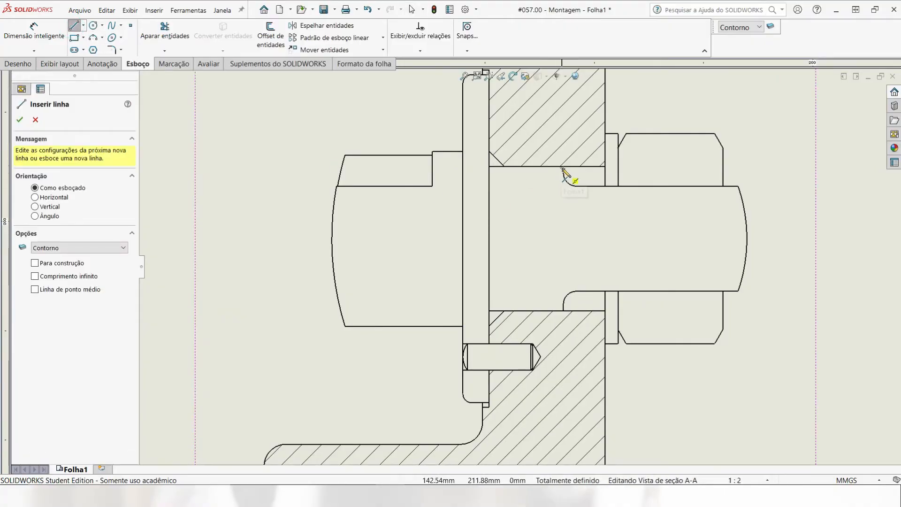
pyautogui.click(563, 167)
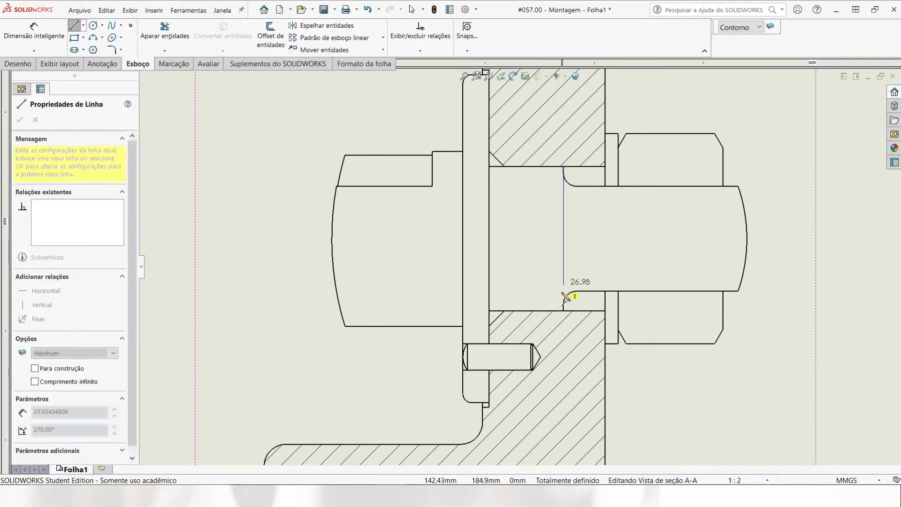
pyautogui.click(563, 310)
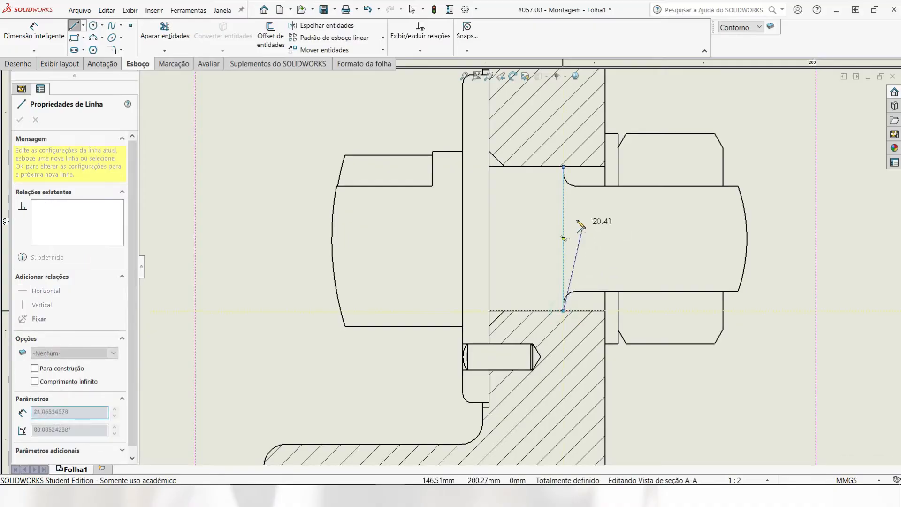
pyautogui.press('Escape')
# Step: Draw a vertical line across the shaft's domed end beyond the nut, joining the two endpoints of its arc
pyautogui.click(74, 27)
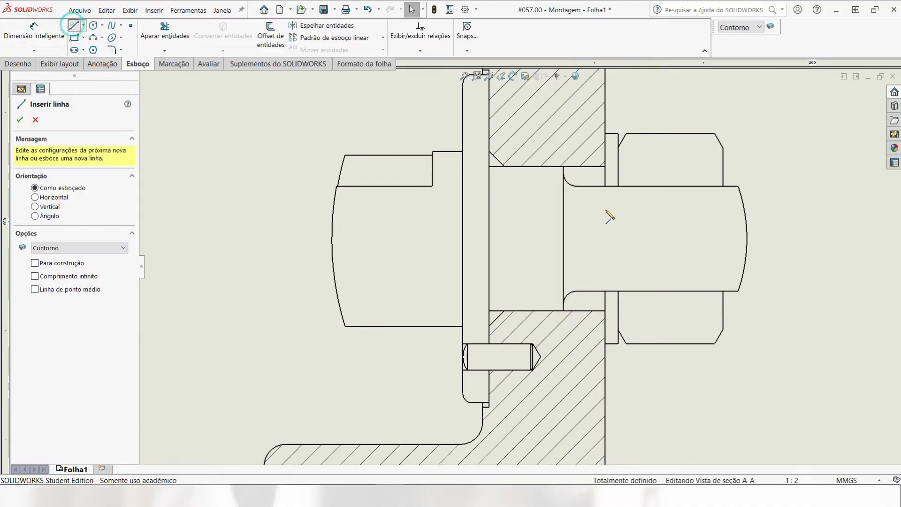
pyautogui.scroll(-2, 680, 206)
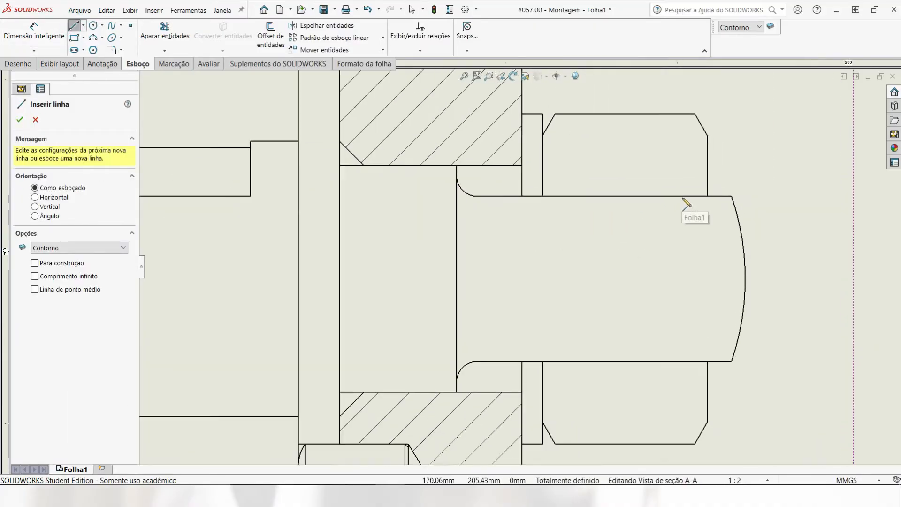
pyautogui.click(731, 197)
pyautogui.click(731, 361)
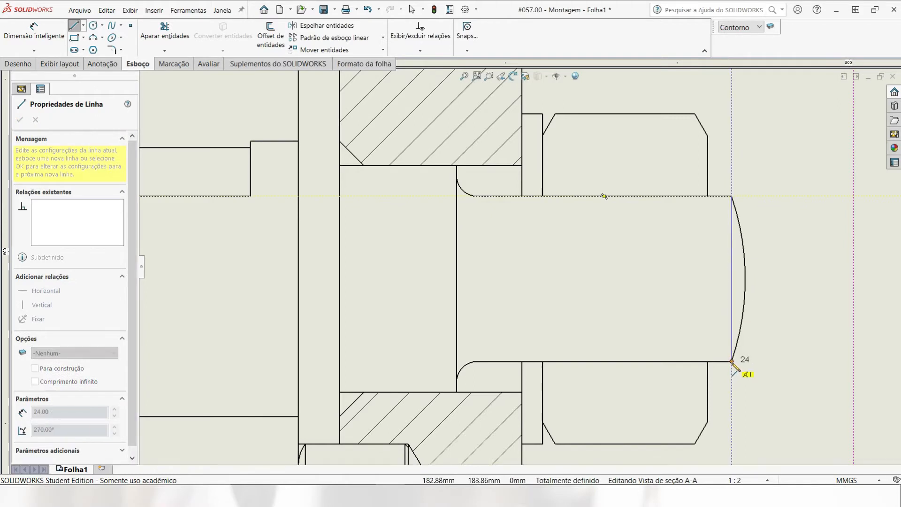
pyautogui.press('Escape')
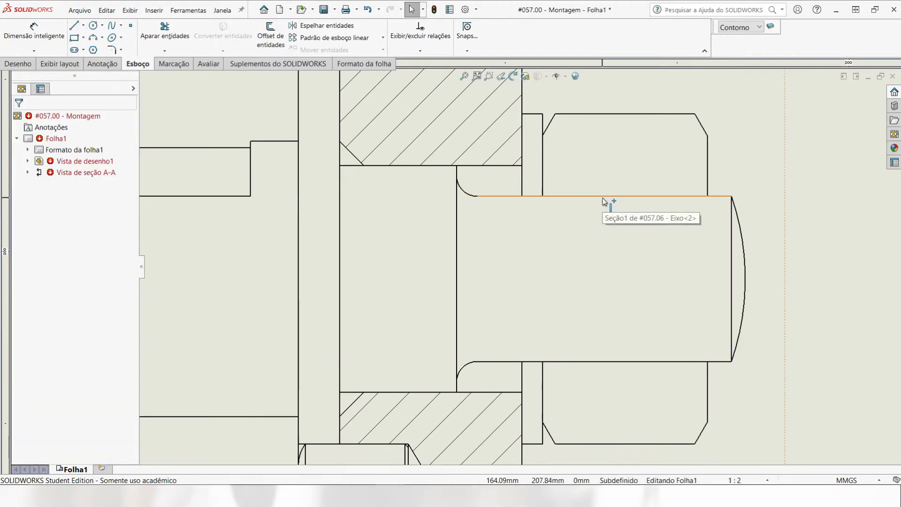
# Step: Hide the shaft's upper horizontal edge and the coincident nut edge in section view A-A
pyautogui.rightClick(603, 201)
pyautogui.click(653, 98)
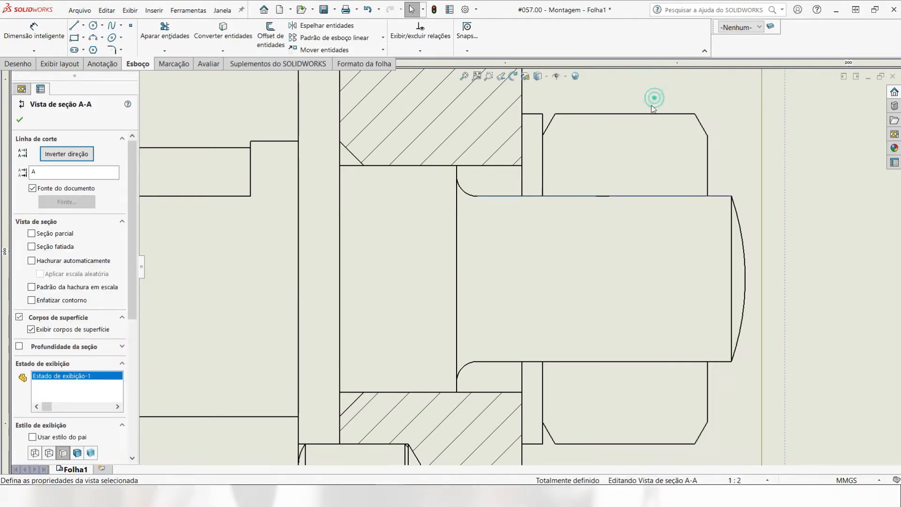
pyautogui.press('Escape')
pyautogui.click(630, 198)
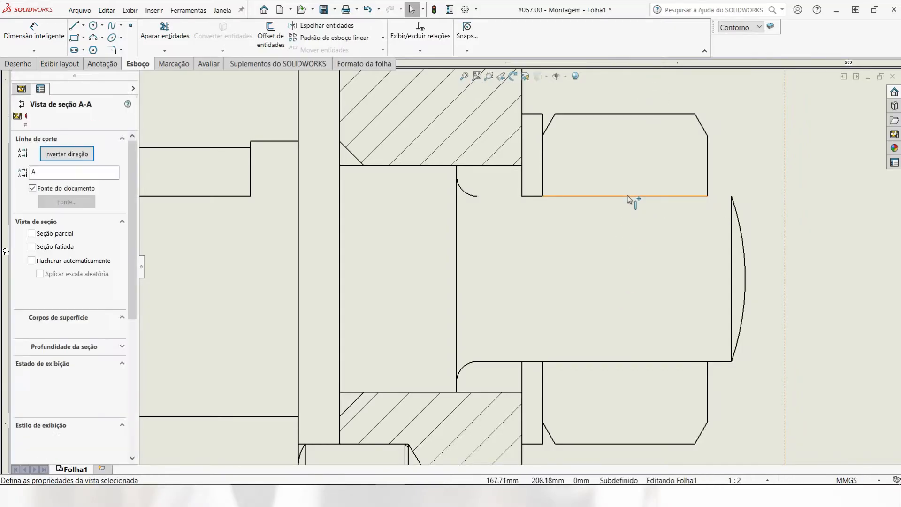
pyautogui.rightClick(631, 199)
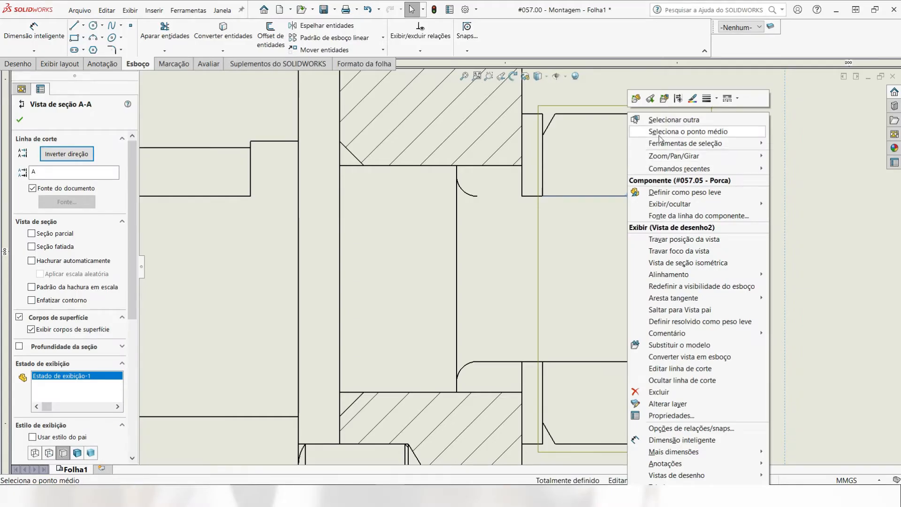
pyautogui.click(678, 99)
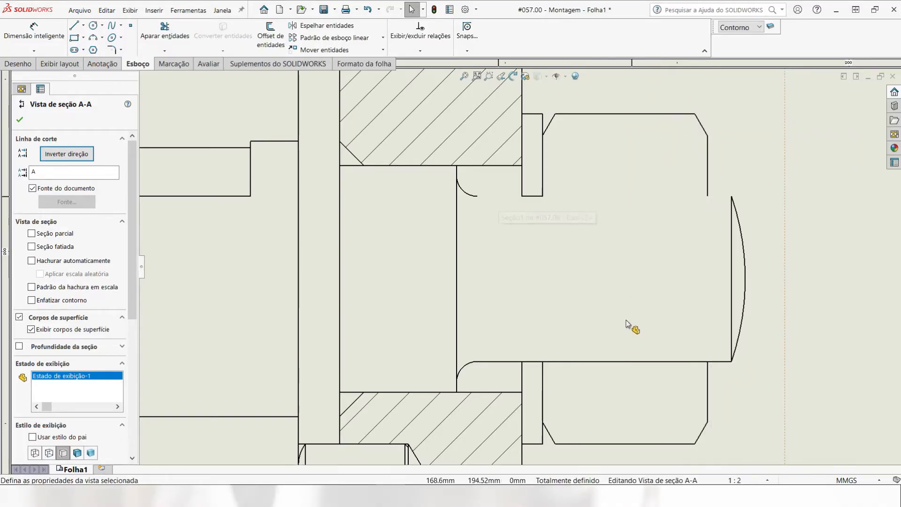
# Step: Hide the shaft's lower horizontal edge and the coincident nut edge in section view A-A
pyautogui.rightClick(624, 362)
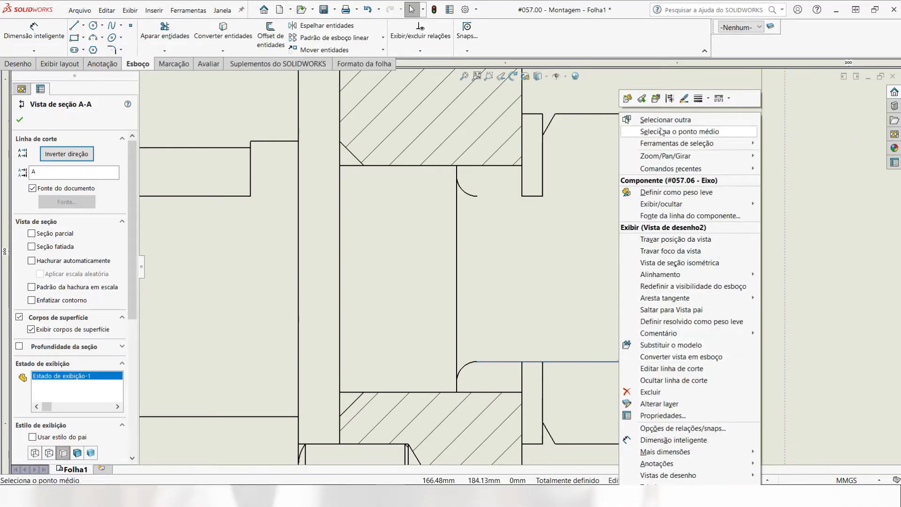
pyautogui.click(669, 98)
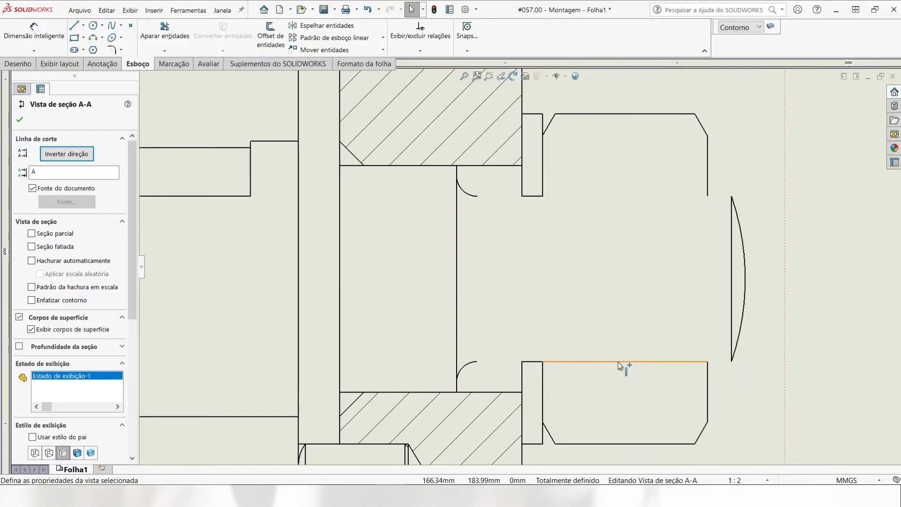
pyautogui.rightClick(618, 361)
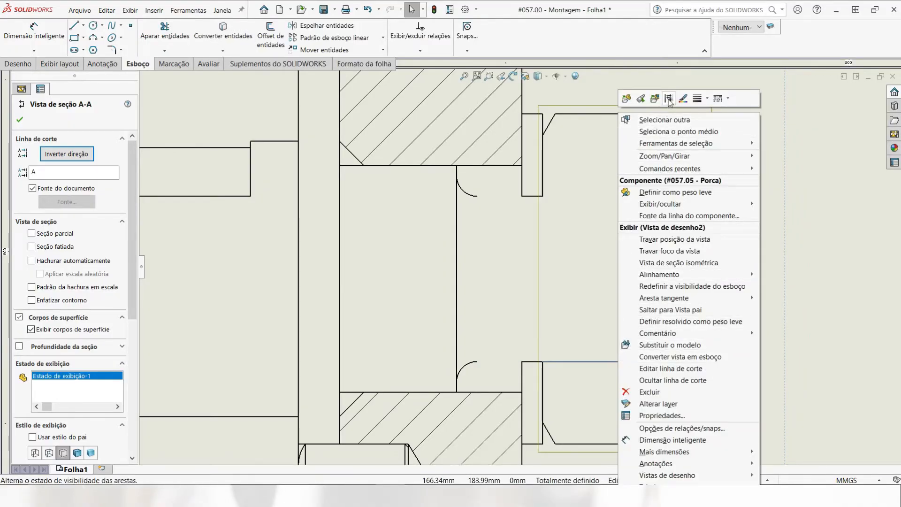
pyautogui.click(669, 98)
# Step: Draw a vertical line closing the nut's outer face, between the ends of its upper and lower side edges
pyautogui.click(73, 25)
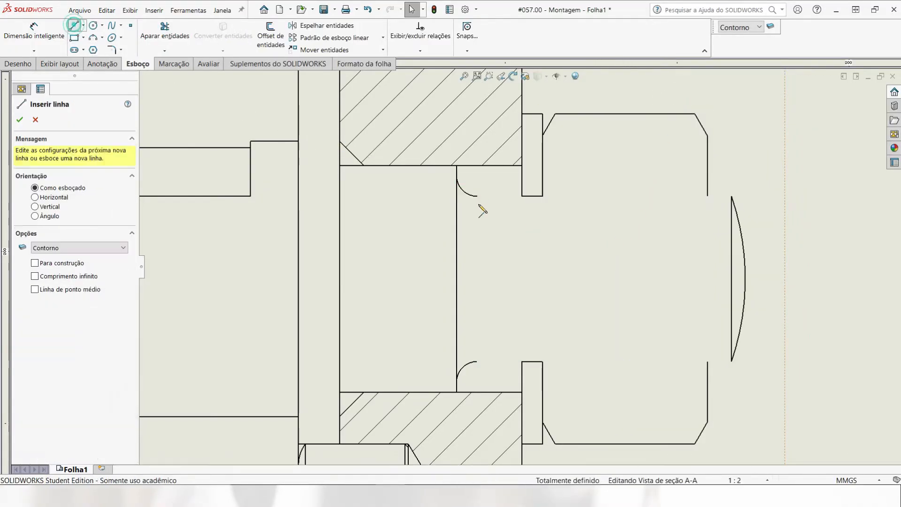
pyautogui.click(707, 196)
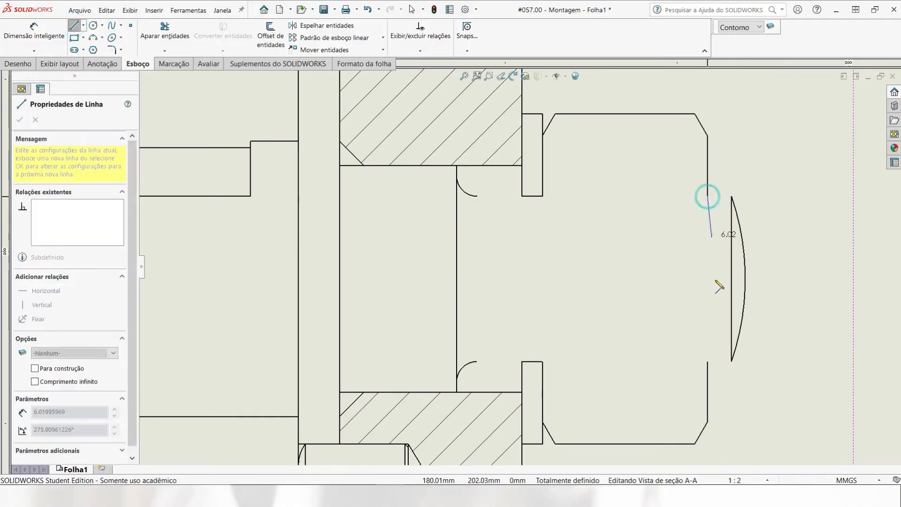
pyautogui.click(708, 361)
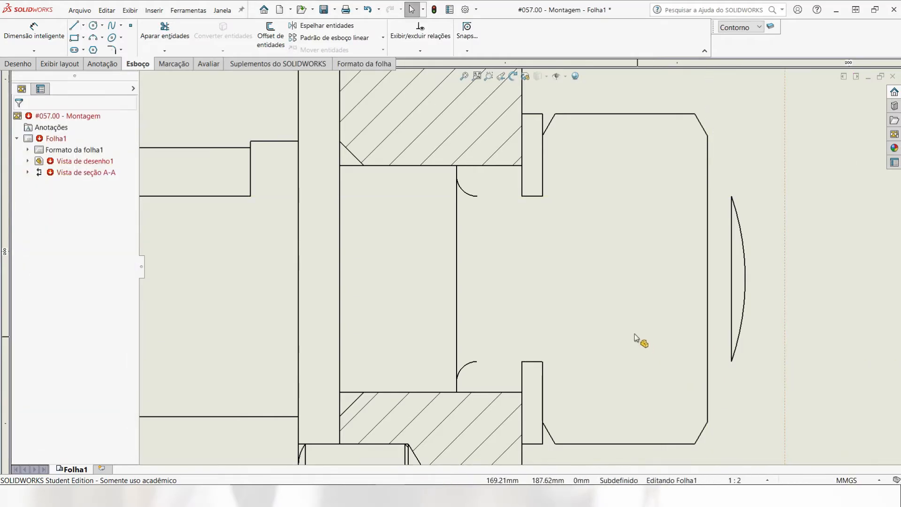
# Step: Draw two horizontal lines connecting the upper and lower corners of the shaft's domed end to the nut's outer face
pyautogui.click(731, 197)
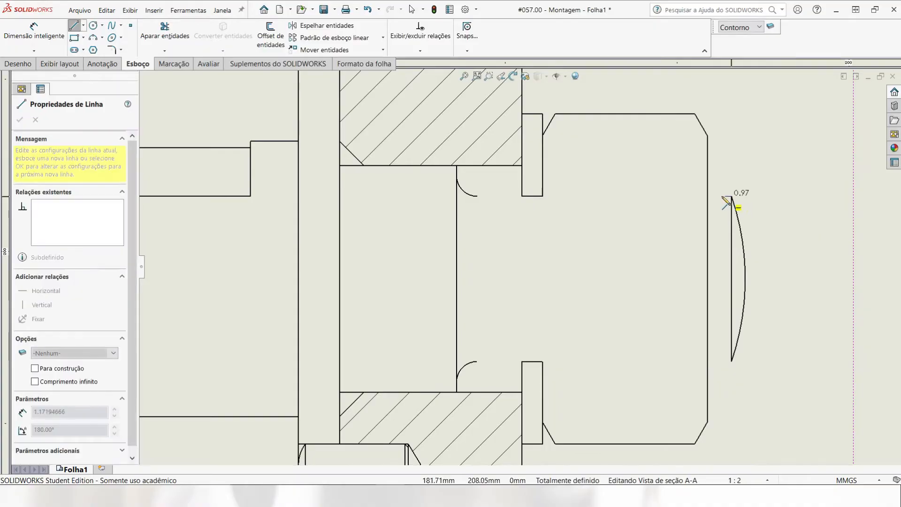
pyautogui.click(707, 196)
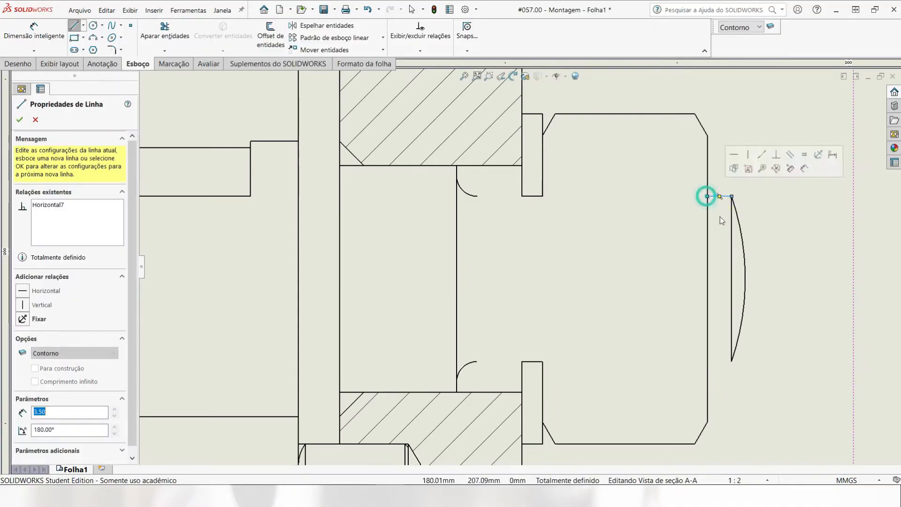
pyautogui.click(731, 361)
pyautogui.click(708, 362)
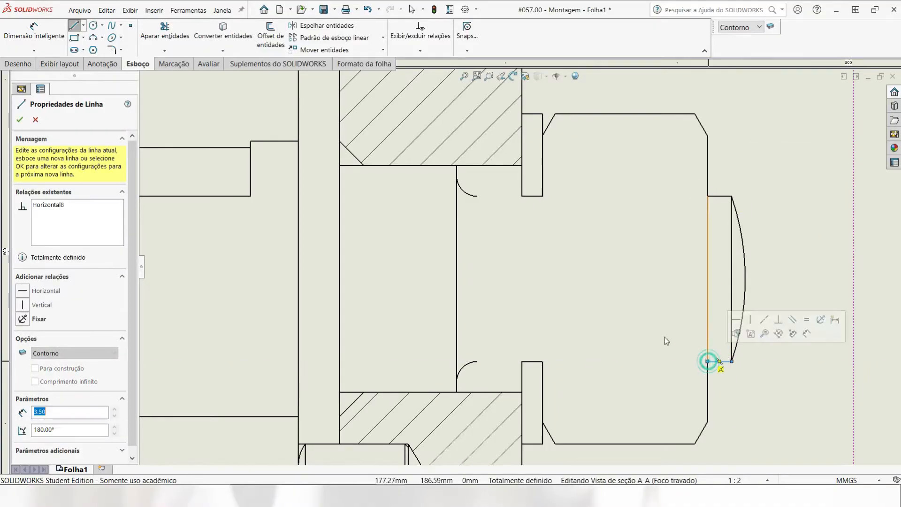
pyautogui.press('Escape')
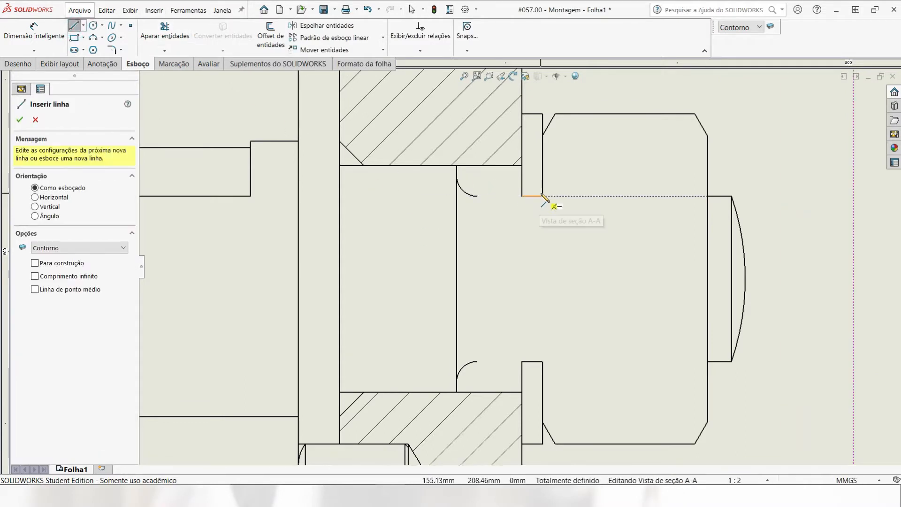
pyautogui.press('Escape')
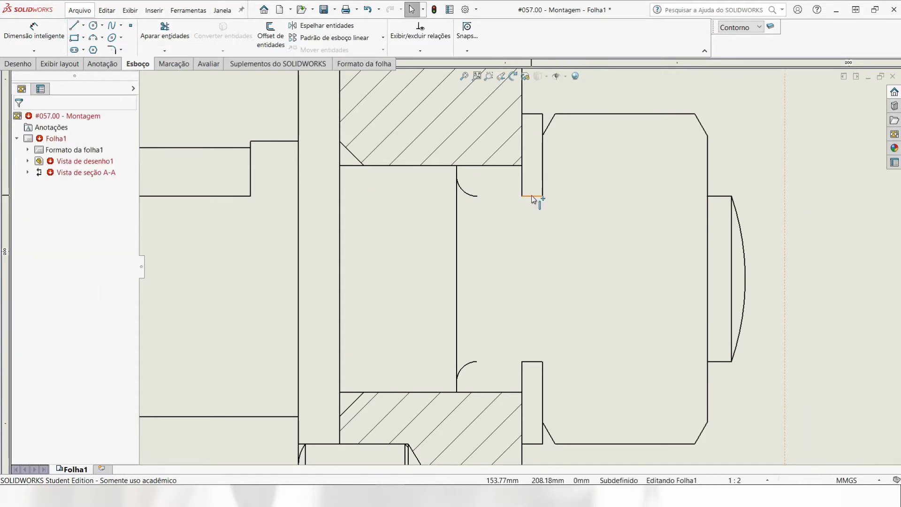
# Step: Hide the upper and lower inner horizontal edges of the thin ring between the nut and the hatched wall
pyautogui.click(533, 200)
pyautogui.rightClick(533, 200)
pyautogui.click(582, 98)
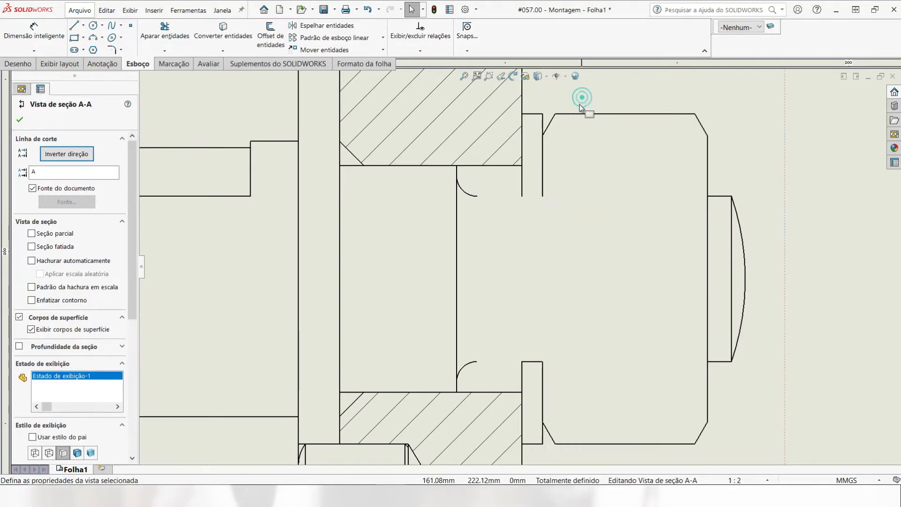
pyautogui.rightClick(533, 367)
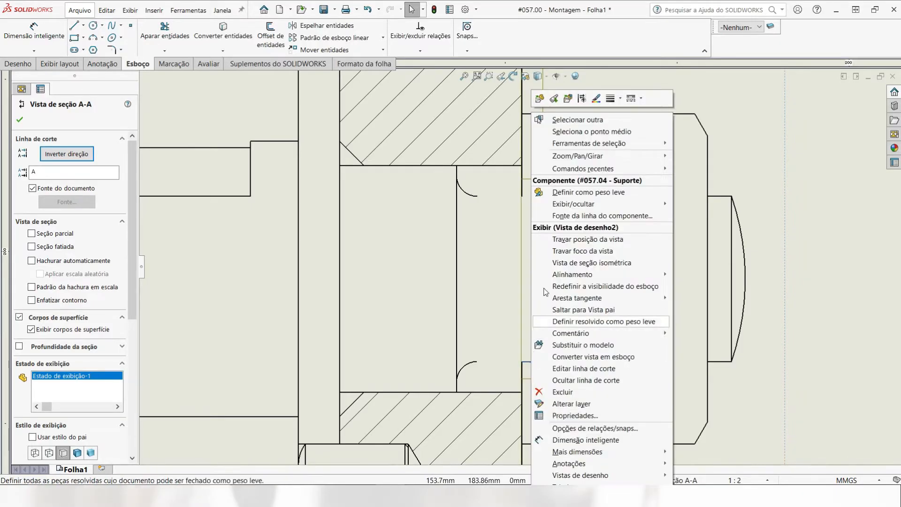
pyautogui.click(582, 97)
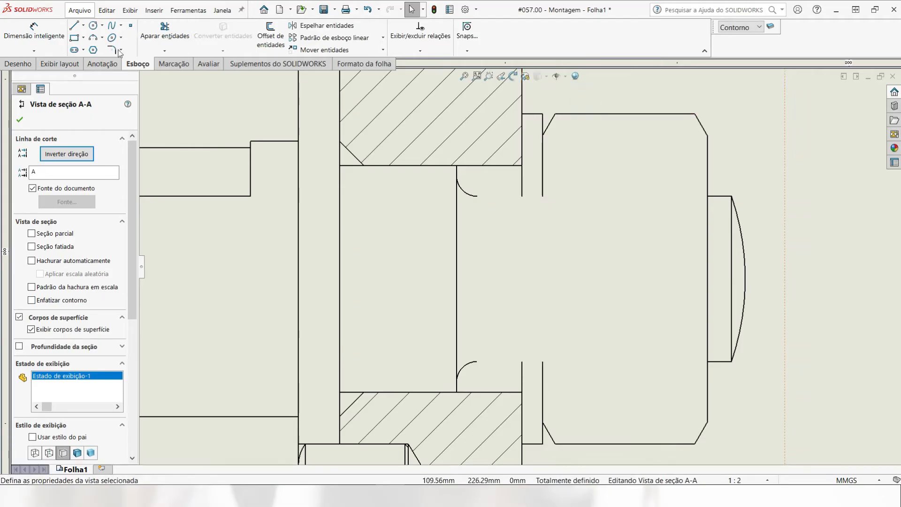
# Step: Draw a vertical line closing the gap along the thin ring's nut-side face
pyautogui.click(75, 25)
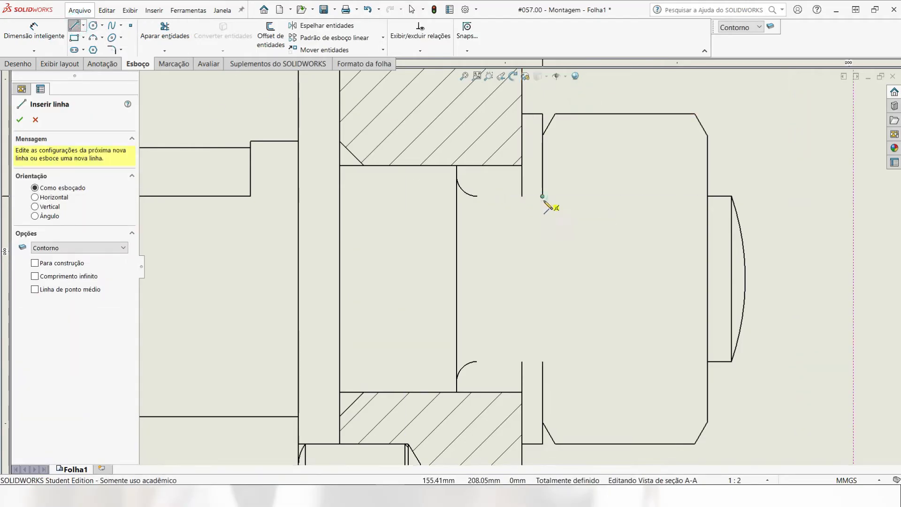
pyautogui.moveTo(543, 196); pyautogui.dragTo(555, 312)
pyautogui.moveTo(542, 362); pyautogui.dragTo(543, 361)
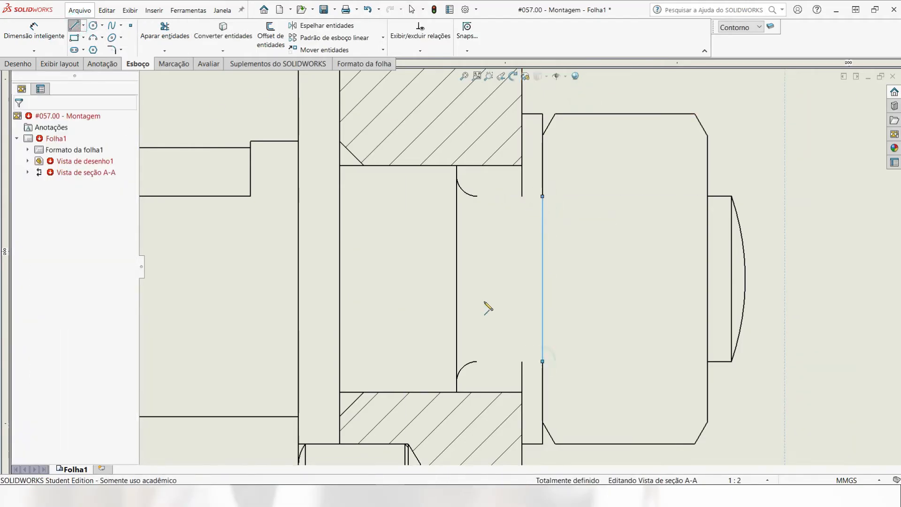
pyautogui.press('Escape')
# Step: Draw a vertical line closing the ring's wall-side face and continue it horizontally to the end of the shaft's lower fillet
pyautogui.click(73, 25)
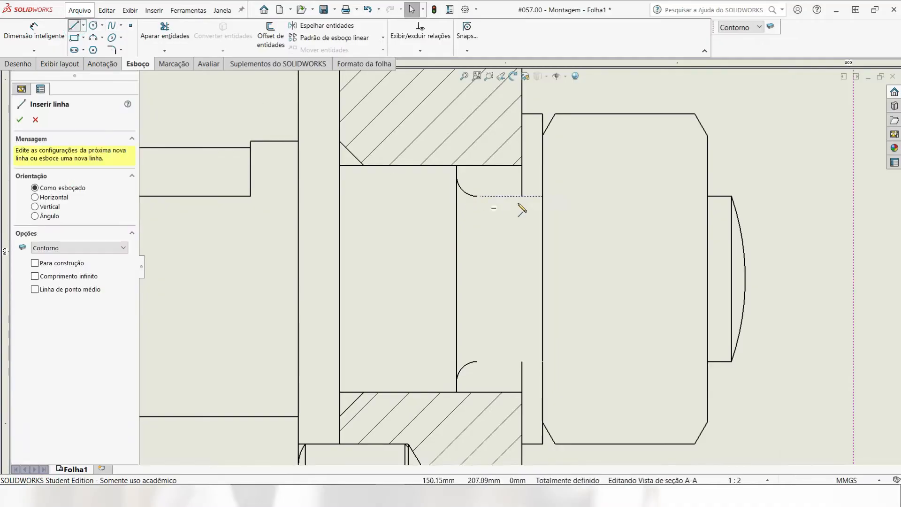
pyautogui.click(522, 196)
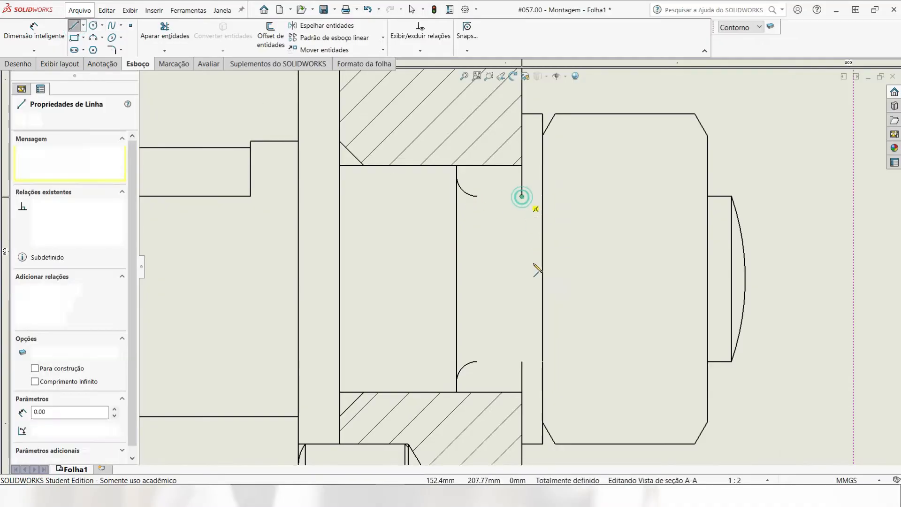
pyautogui.click(521, 361)
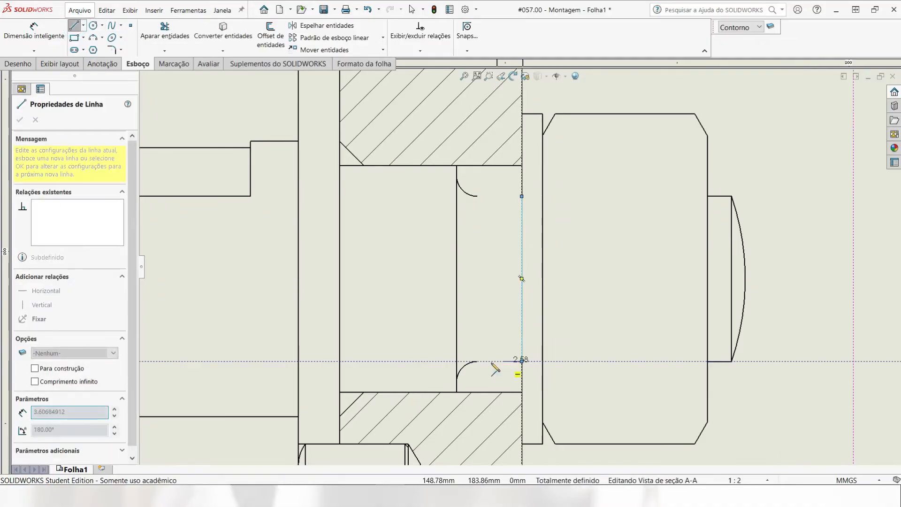
pyautogui.click(477, 361)
pyautogui.press('Escape')
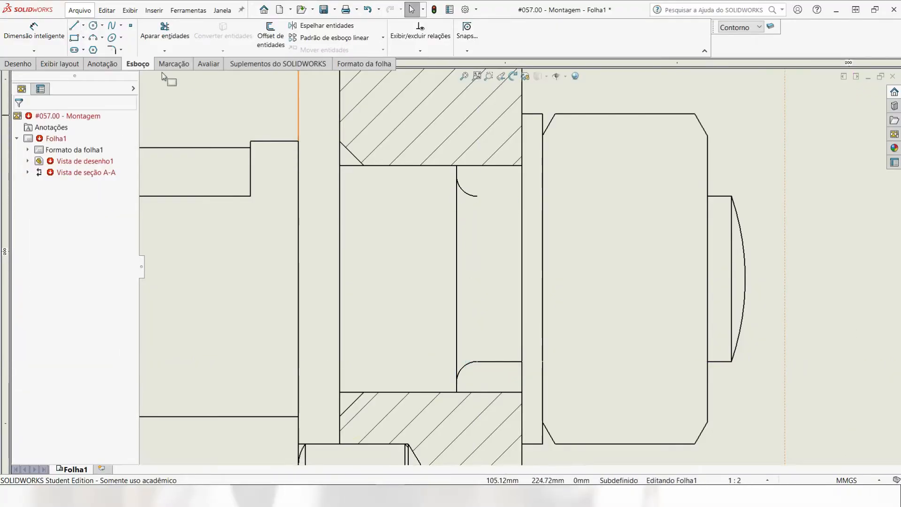
# Step: Draw a horizontal line from the end of the shaft's upper fillet to the ring's wall-side face
pyautogui.click(74, 25)
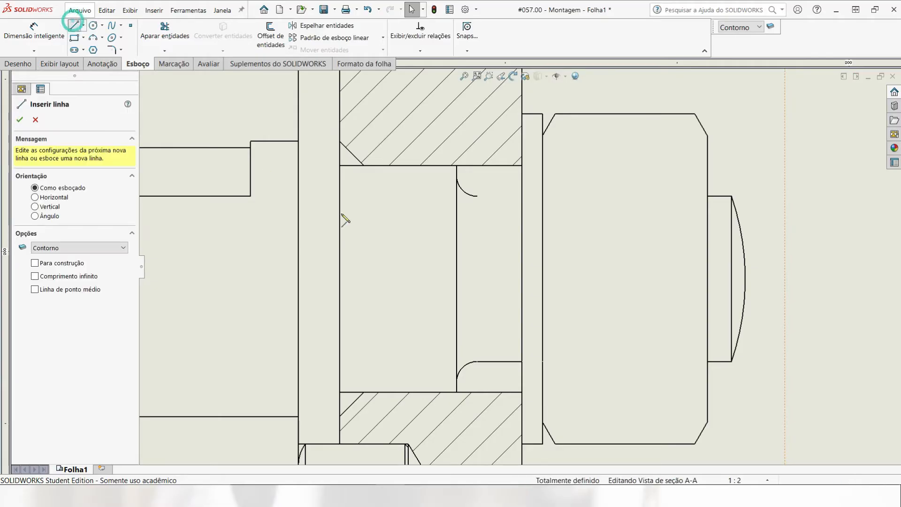
pyautogui.click(476, 196)
pyautogui.click(522, 196)
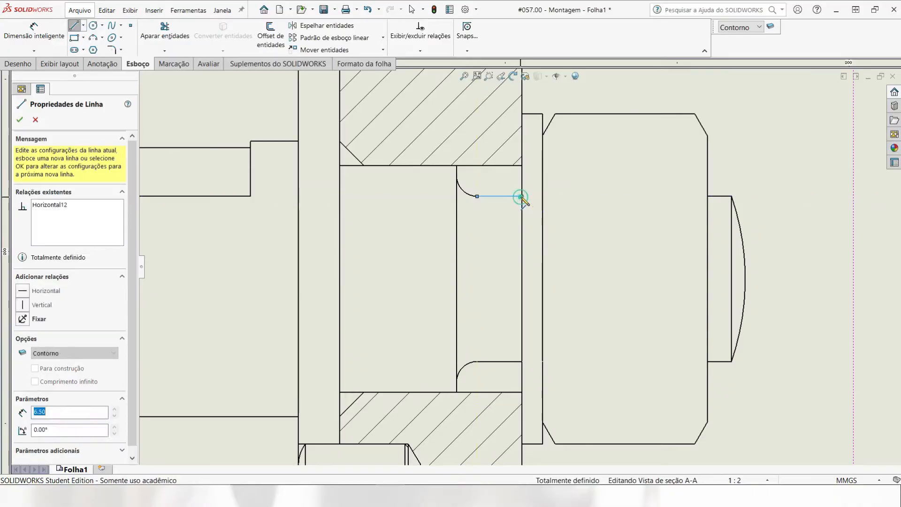
pyautogui.press('Escape')
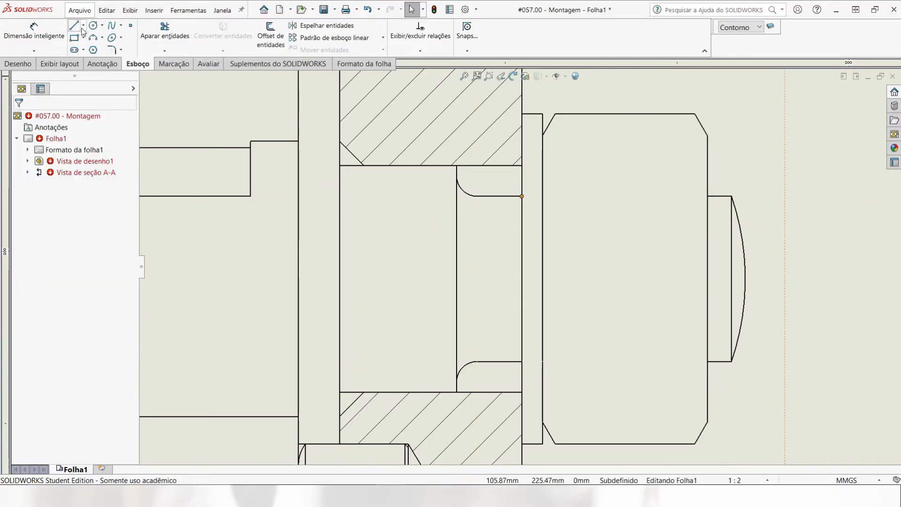
# Step: Draw two vertical lines across the nut in the section view, each joining the upper and lower outer corners of its chamfers
pyautogui.click(73, 27)
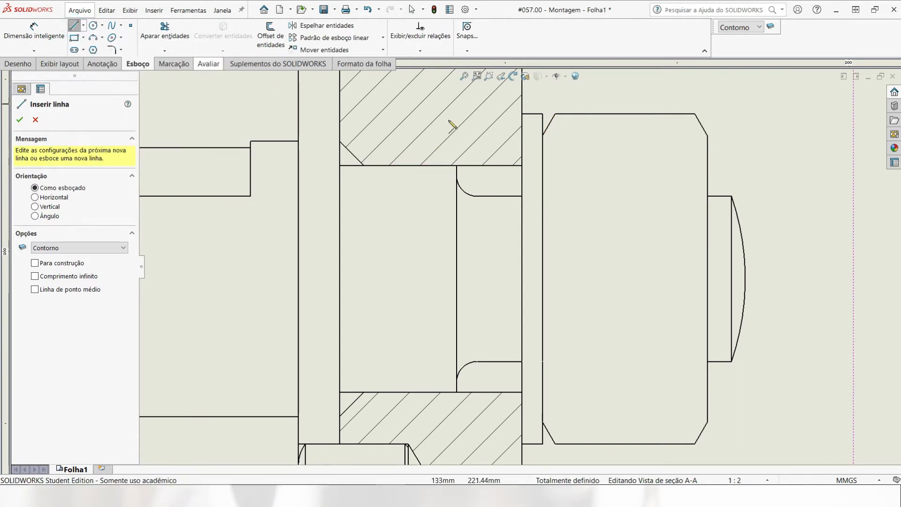
pyautogui.click(555, 114)
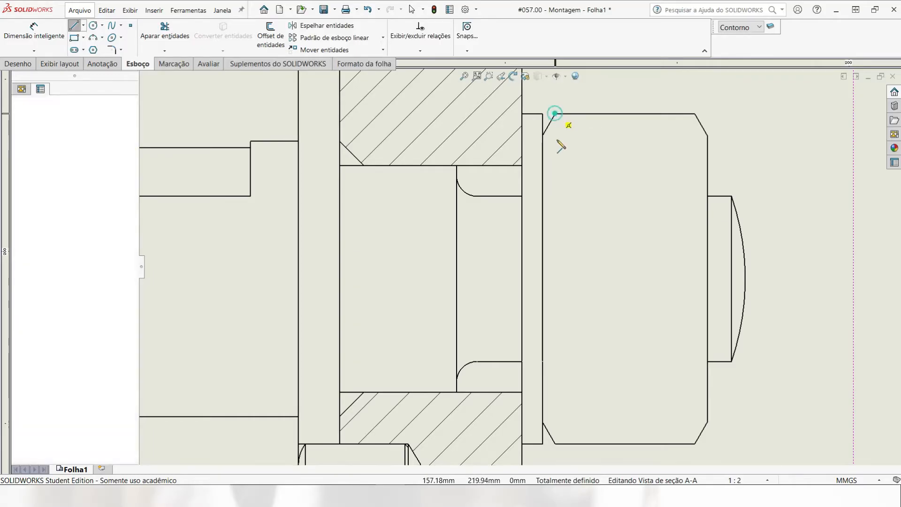
pyautogui.click(555, 444)
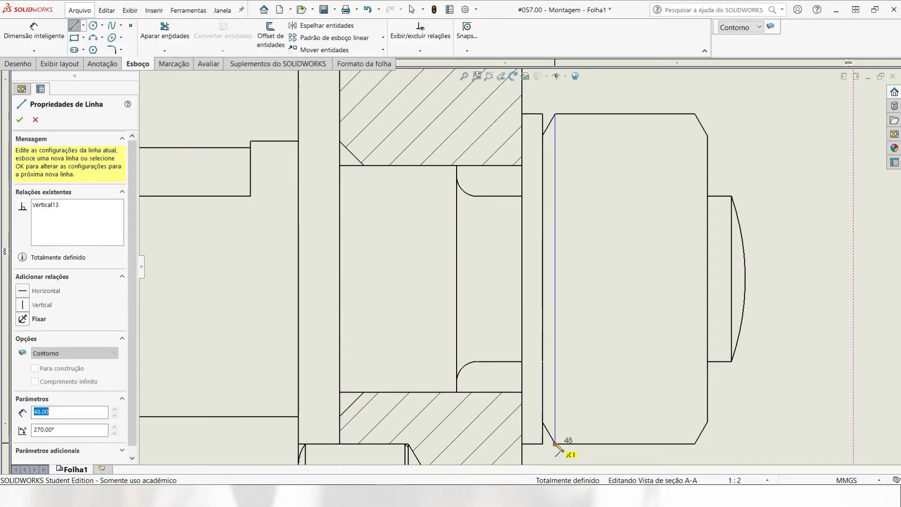
pyautogui.press('Escape')
pyautogui.click(76, 26)
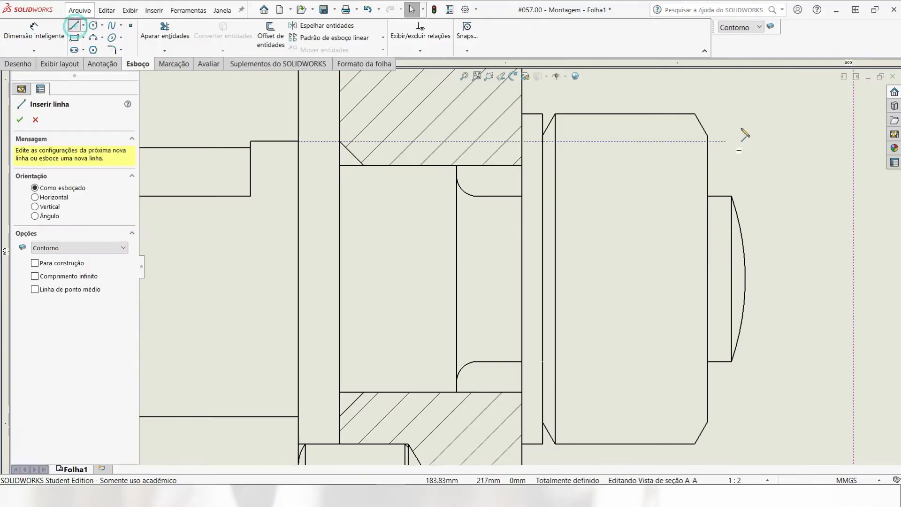
pyautogui.click(694, 114)
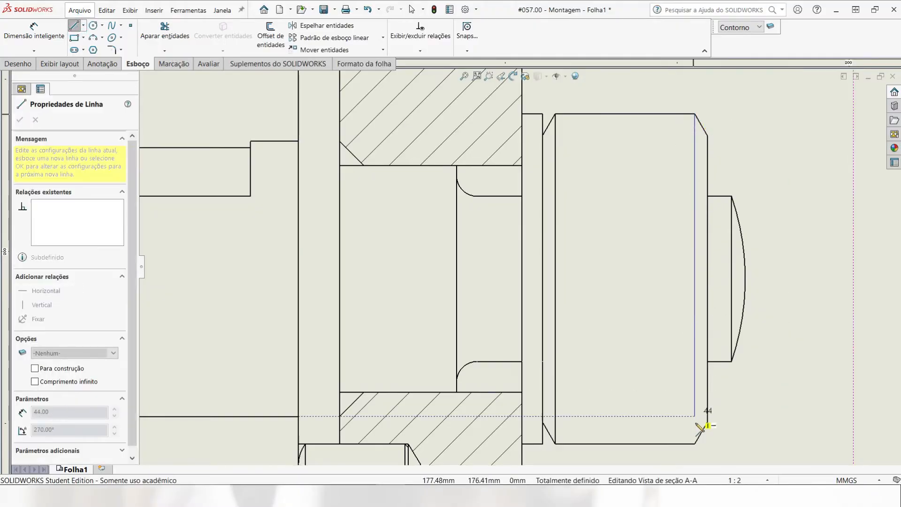
pyautogui.click(694, 443)
pyautogui.press('Escape')
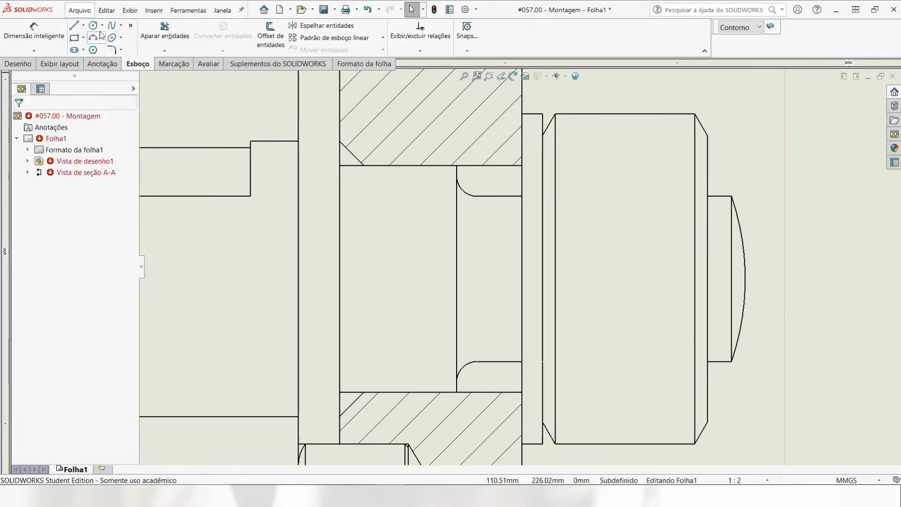
# Step: Draw a three-point arc bulging to the nut's outer face, from the shaft end's upper edge height to the nut's upper chamfer corner
pyautogui.click(94, 40)
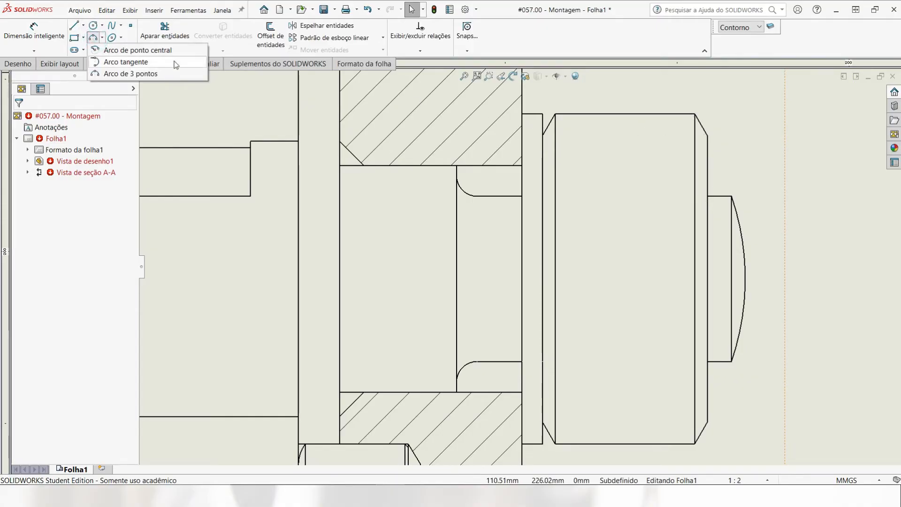
pyautogui.click(130, 73)
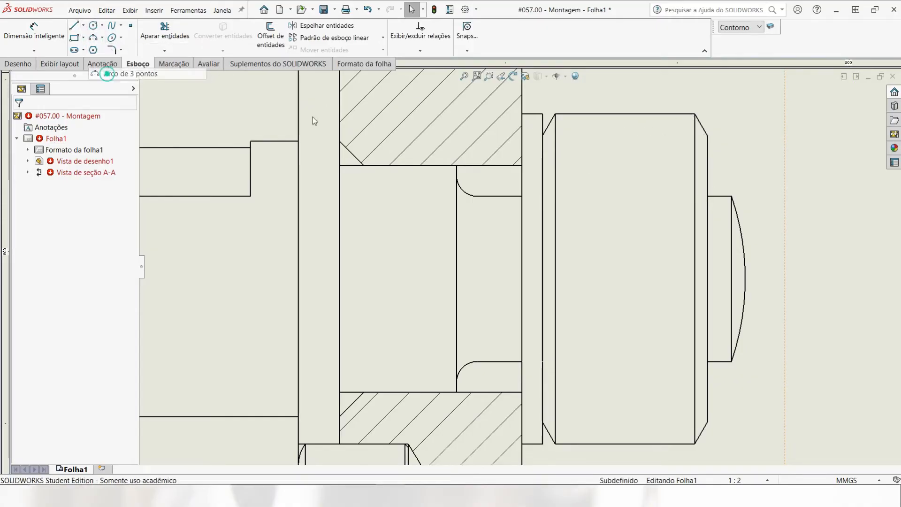
pyautogui.click(694, 196)
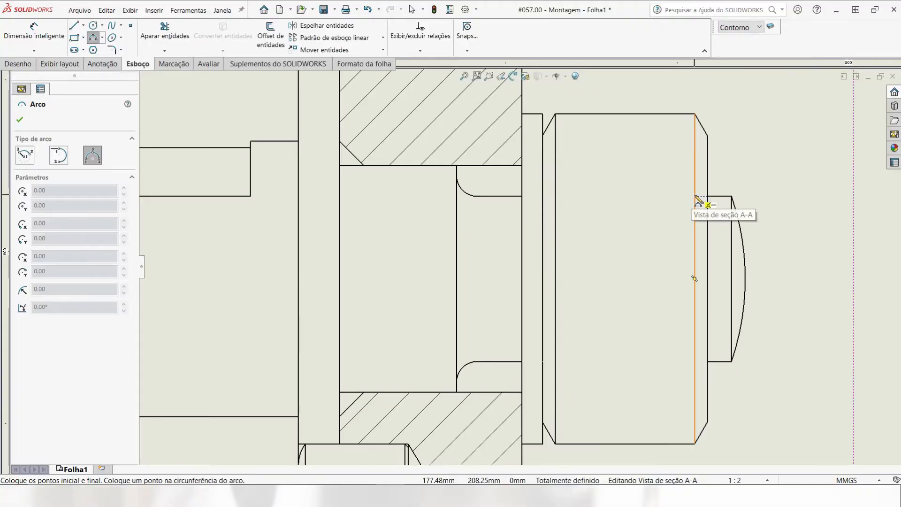
pyautogui.click(695, 114)
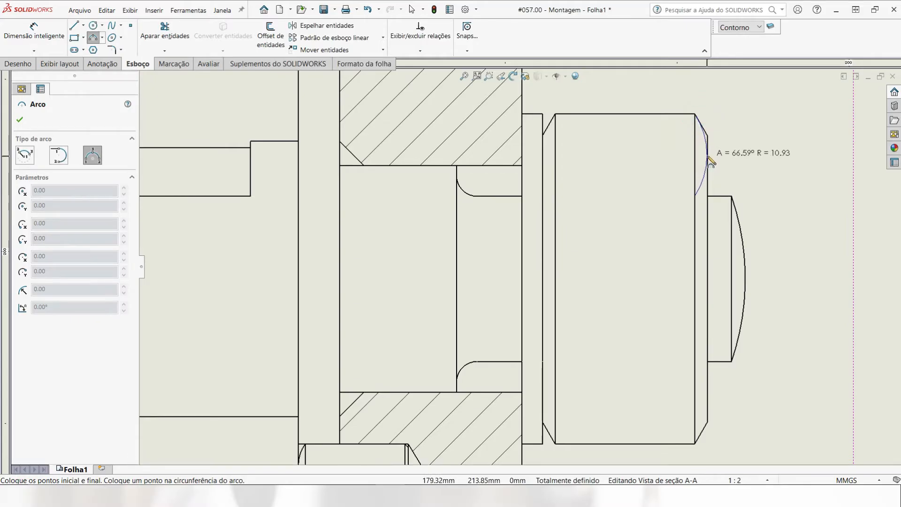
pyautogui.click(709, 159)
pyautogui.press('Escape')
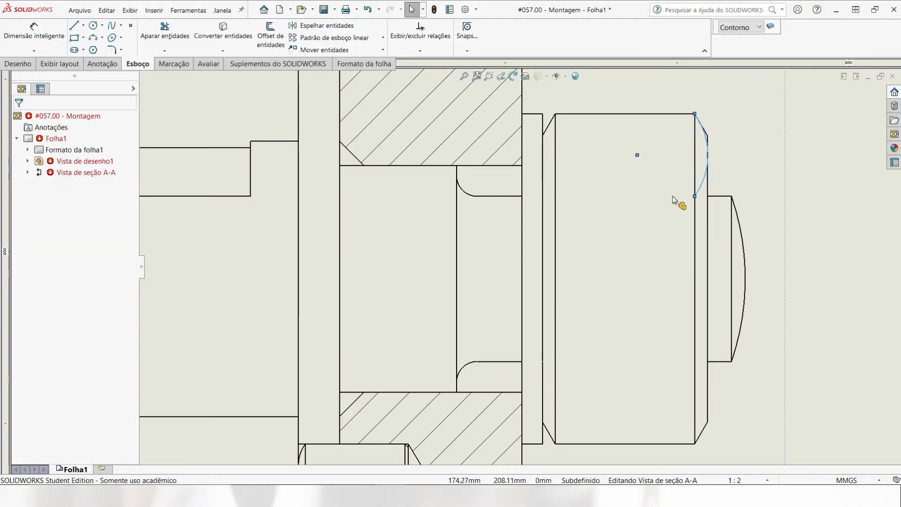
# Step: Draw a three-point arc of about 40 mm radius on the nut's outer chamfer line, spanning the height of the shaft end
pyautogui.click(92, 37)
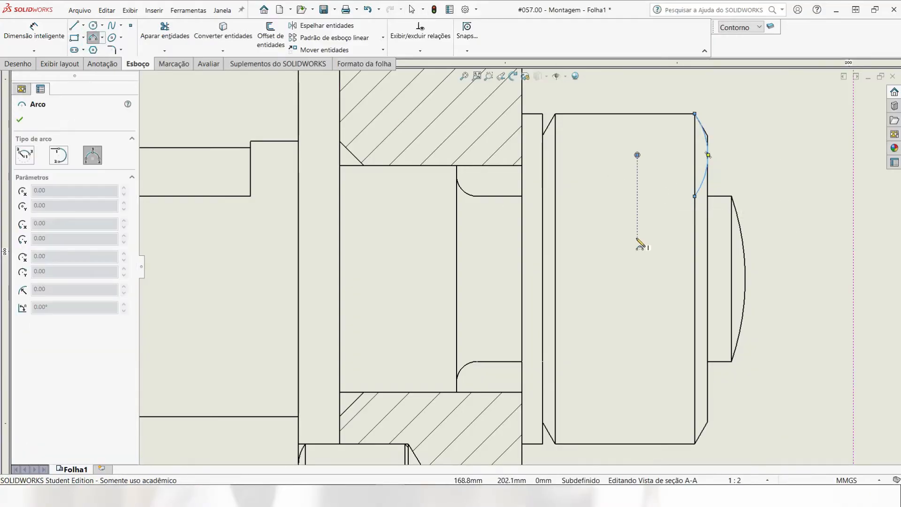
pyautogui.click(694, 194)
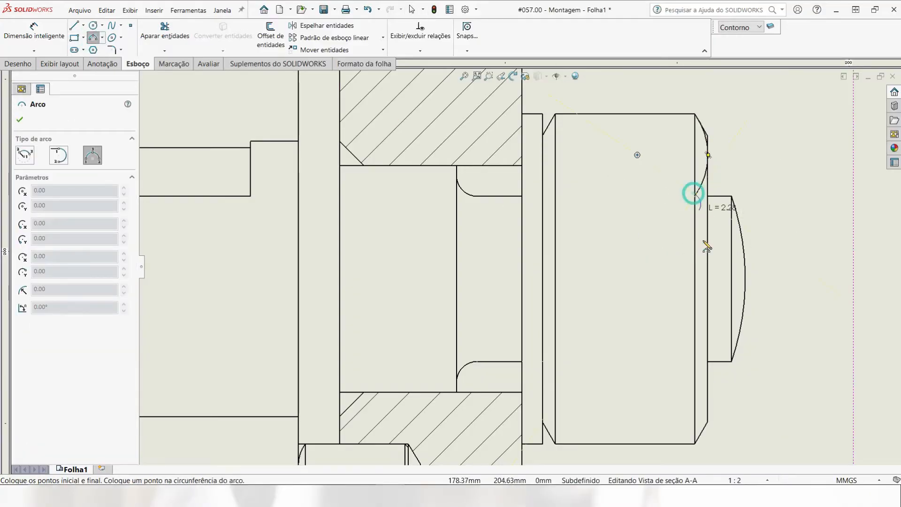
pyautogui.click(694, 360)
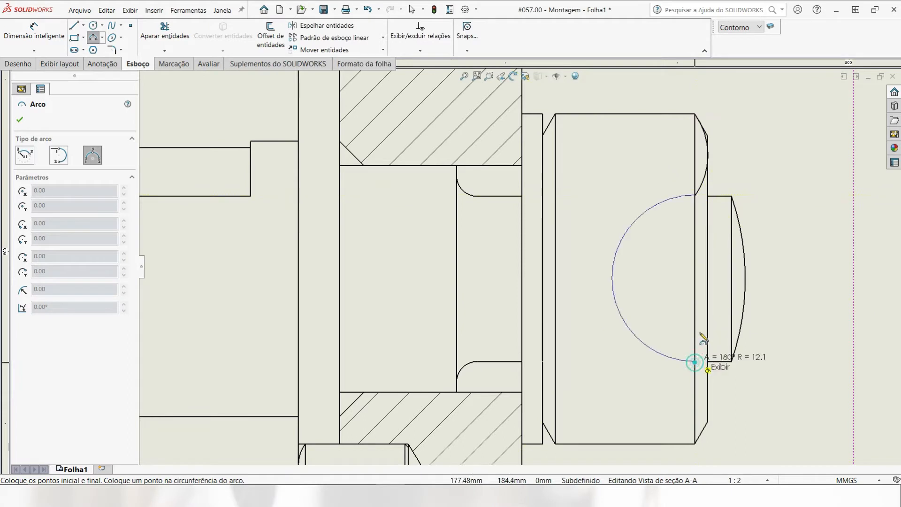
pyautogui.click(707, 281)
pyautogui.press('Escape')
# Step: Make the nut's middle arc tangent to the vertical line of its outer face
pyautogui.scroll(-5, 734, 288)
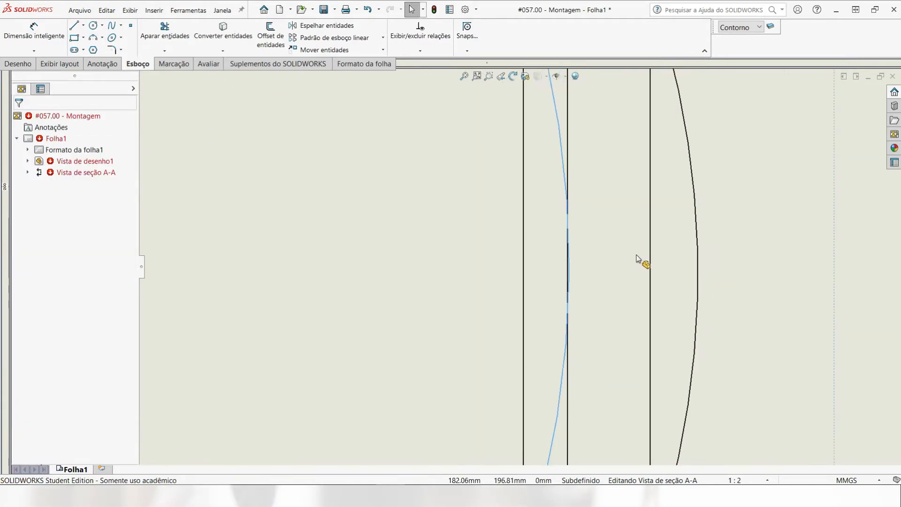
pyautogui.scroll(-1, 636, 258)
pyautogui.press('Escape')
pyautogui.moveTo(553, 266); pyautogui.dragTo(553, 267)
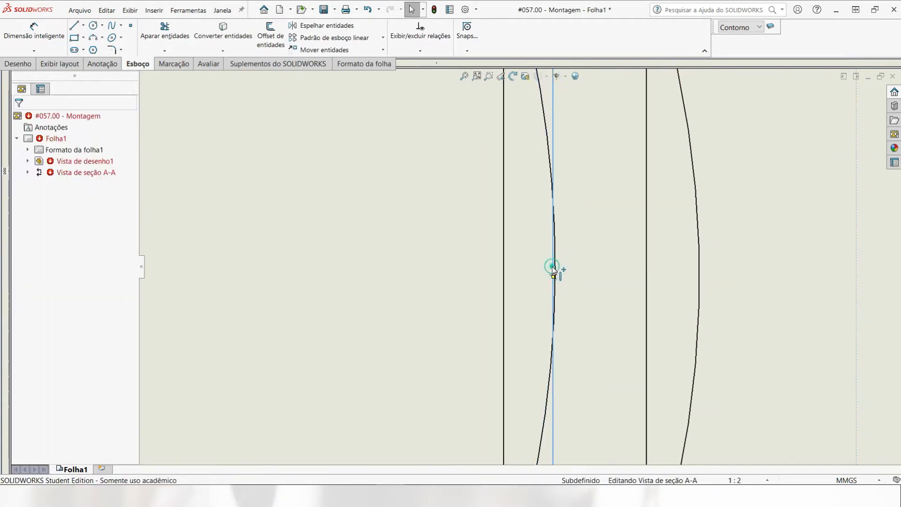
pyautogui.click(578, 230)
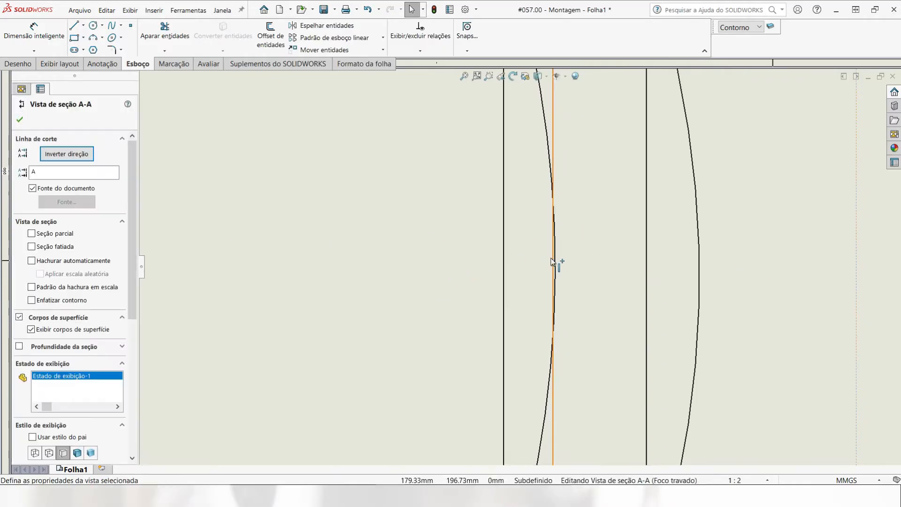
pyautogui.click(556, 267)
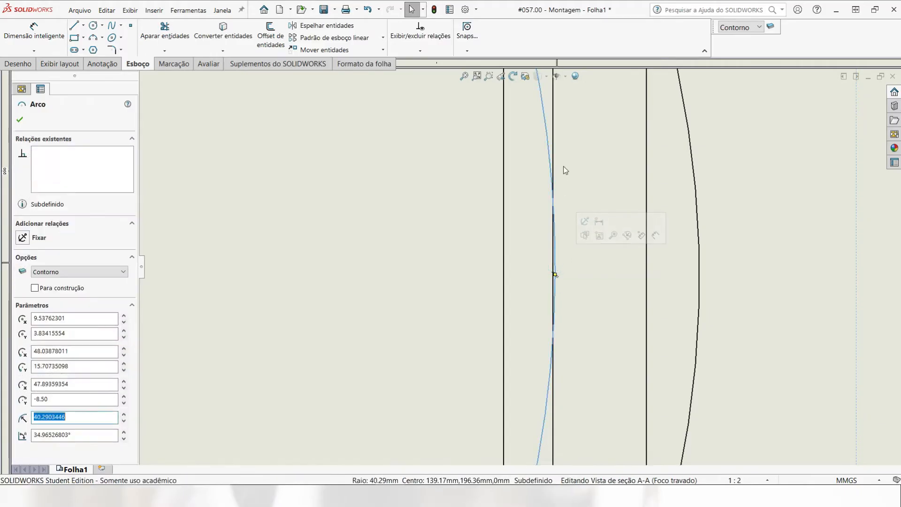
pyautogui.keyDown('ctrl'); pyautogui.click(554, 156); pyautogui.keyUp('ctrl')
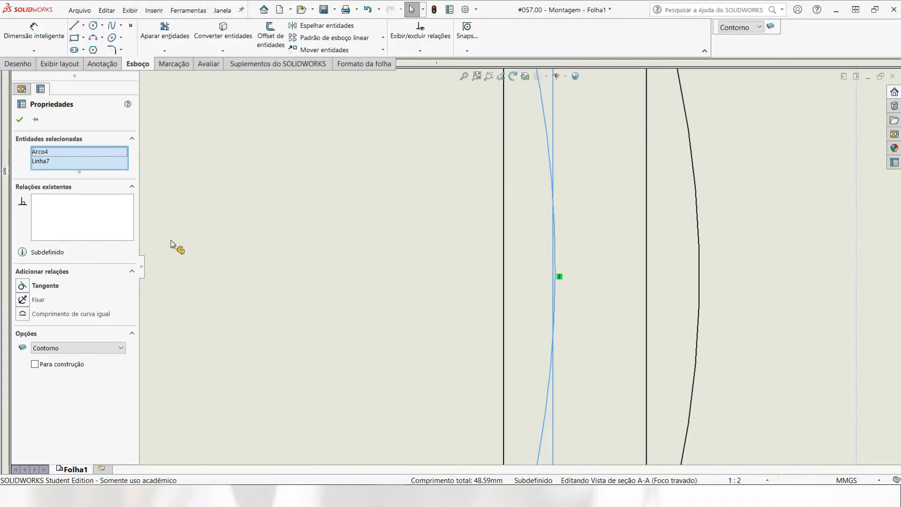
pyautogui.click(22, 286)
pyautogui.click(793, 340)
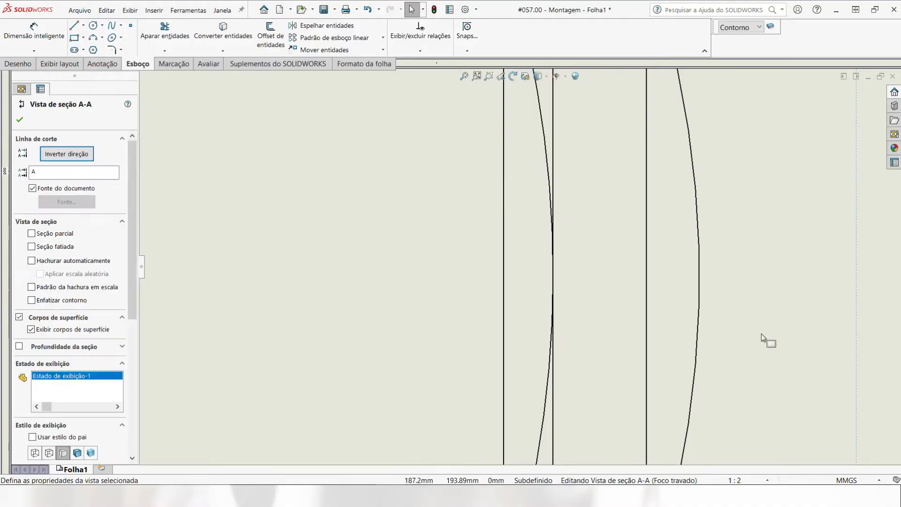
# Step: Make the nut's upper arc tangent to the vertical edge of its outer face
pyautogui.scroll(-3, 728, 346)
pyautogui.scroll(3, 540, 165)
pyautogui.scroll(1, 530, 169)
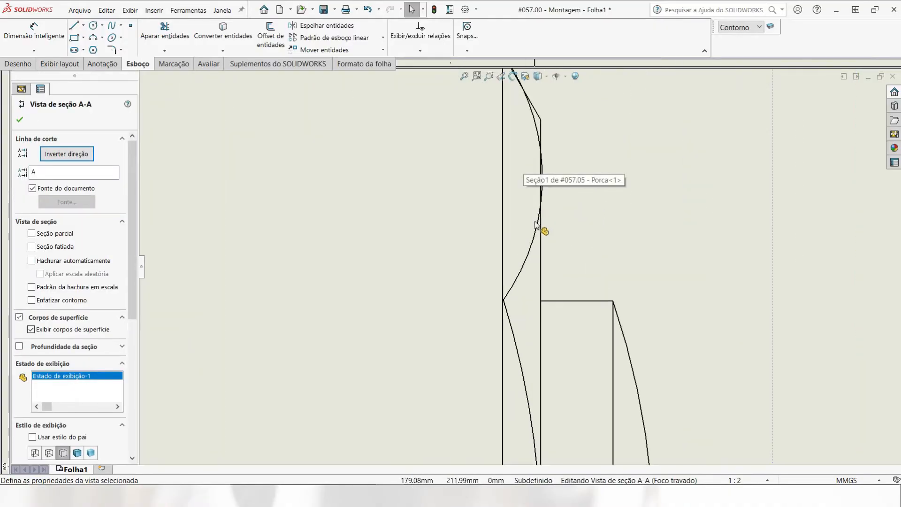
pyautogui.click(539, 230)
pyautogui.keyDown('ctrl'); pyautogui.click(542, 232); pyautogui.keyUp('ctrl')
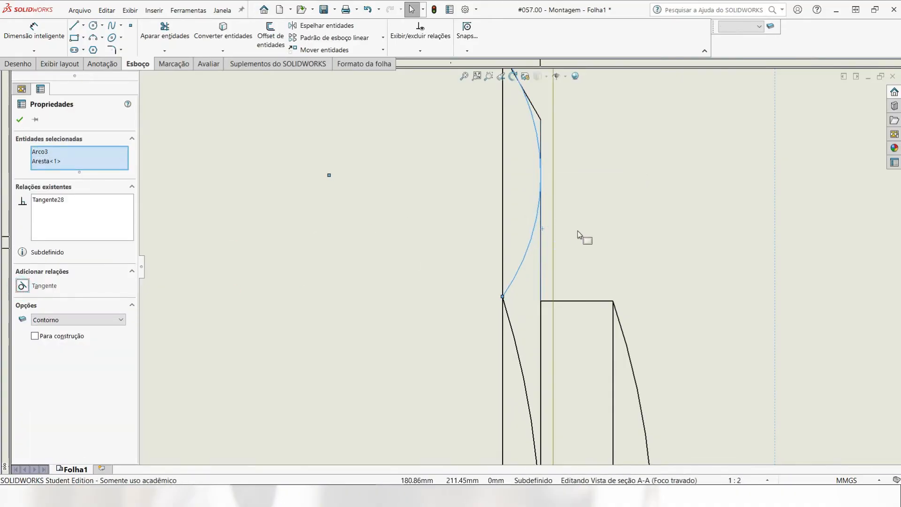
pyautogui.click(629, 249)
# Step: Draw a three-point arc from the nut's lower outer chamfer corner up to the lower end of the middle arc
pyautogui.scroll(-3, 628, 253)
pyautogui.scroll(2, 519, 358)
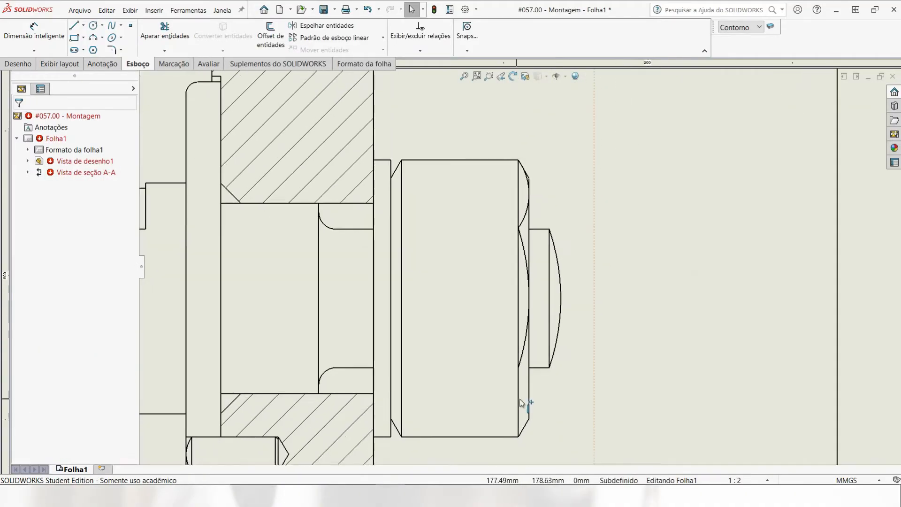
pyautogui.scroll(2, 521, 402)
pyautogui.click(92, 40)
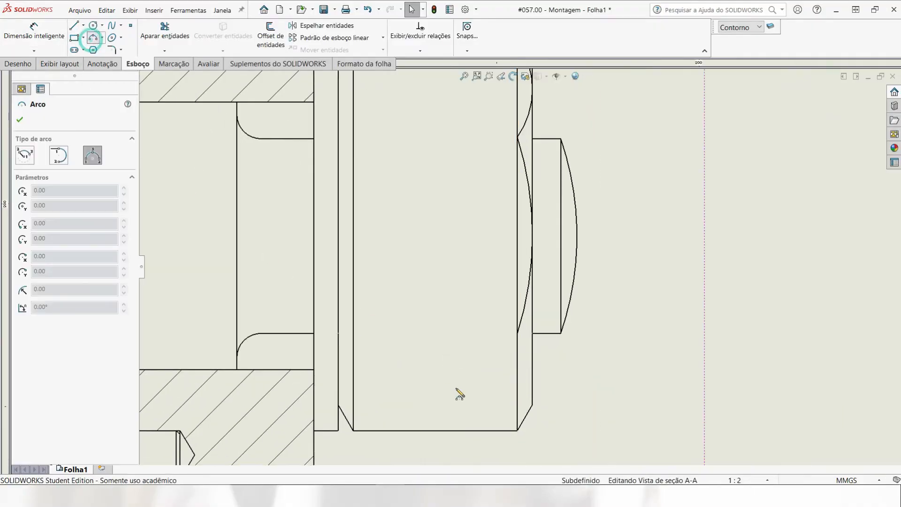
pyautogui.scroll(3, 516, 413)
pyautogui.click(544, 438)
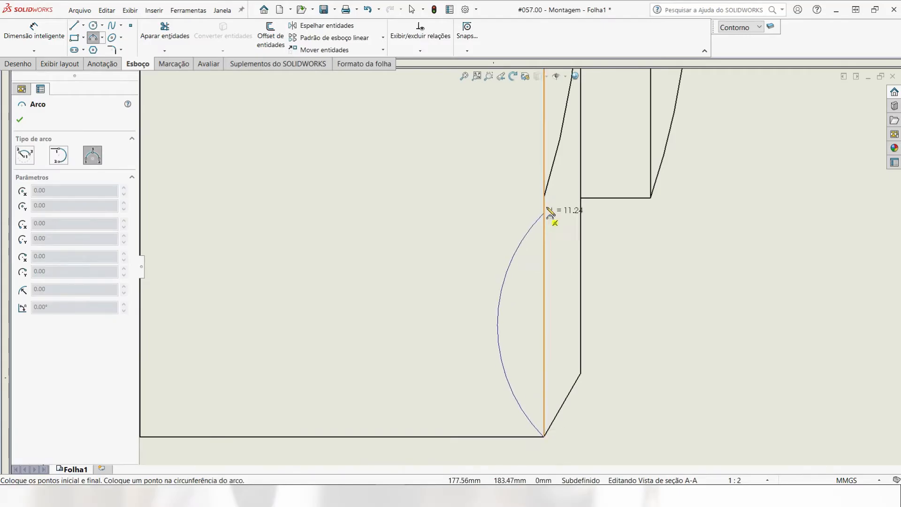
pyautogui.click(544, 198)
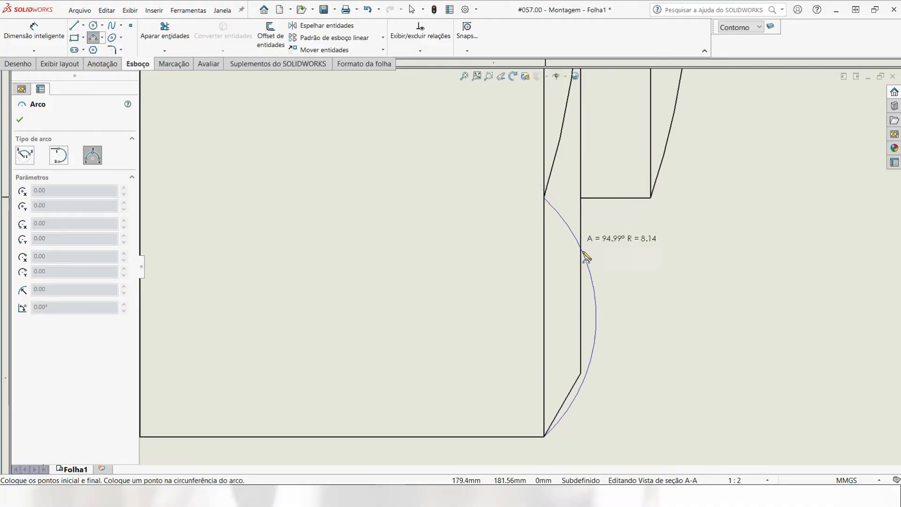
pyautogui.click(574, 318)
pyautogui.press('Escape')
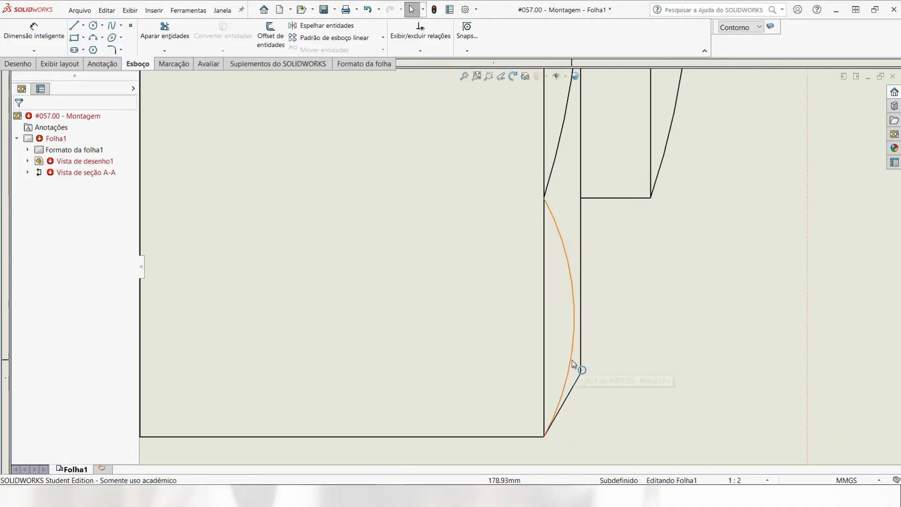
# Step: Make the nut's lower arc tangent to the vertical edge of its outer face
pyautogui.click(572, 363)
pyautogui.keyDown('ctrl'); pyautogui.click(581, 346); pyautogui.keyUp('ctrl')
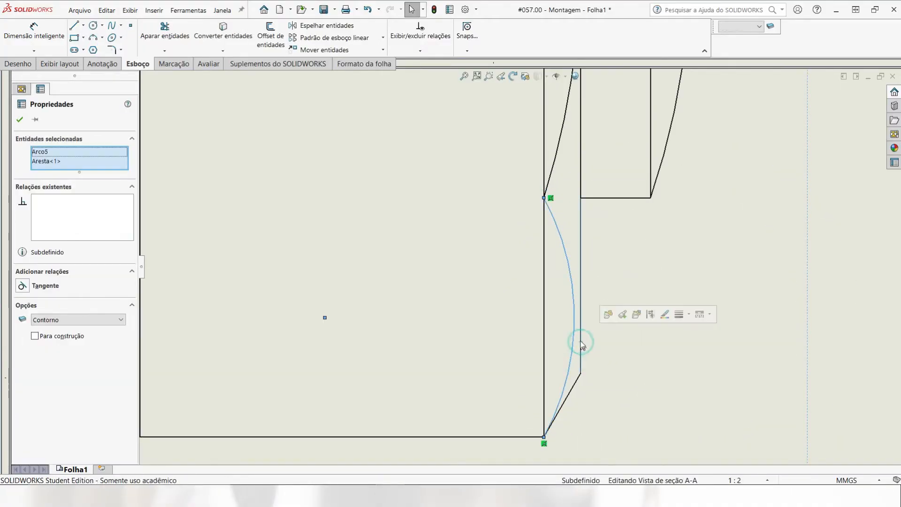
pyautogui.click(30, 286)
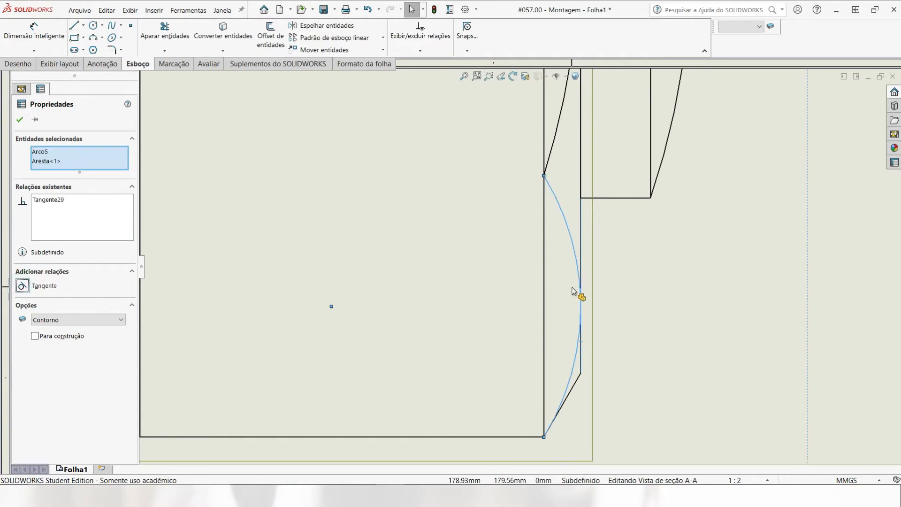
pyautogui.press('Escape')
# Step: Make the junction of the nut's middle and lower arcs coincident with the lower horizontal line of the shaft end
pyautogui.scroll(2, 562, 297)
pyautogui.scroll(1, 536, 253)
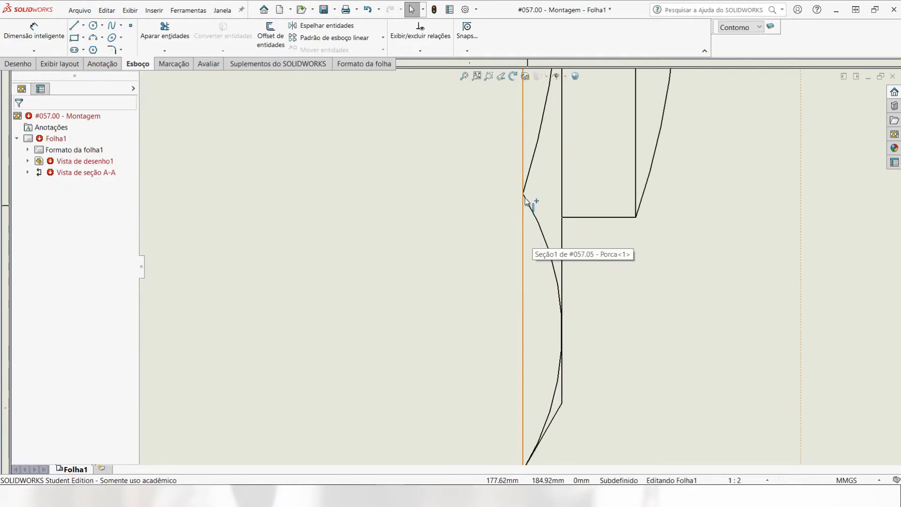
pyautogui.click(523, 193)
pyautogui.keyDown('ctrl'); pyautogui.click(570, 217); pyautogui.keyUp('ctrl')
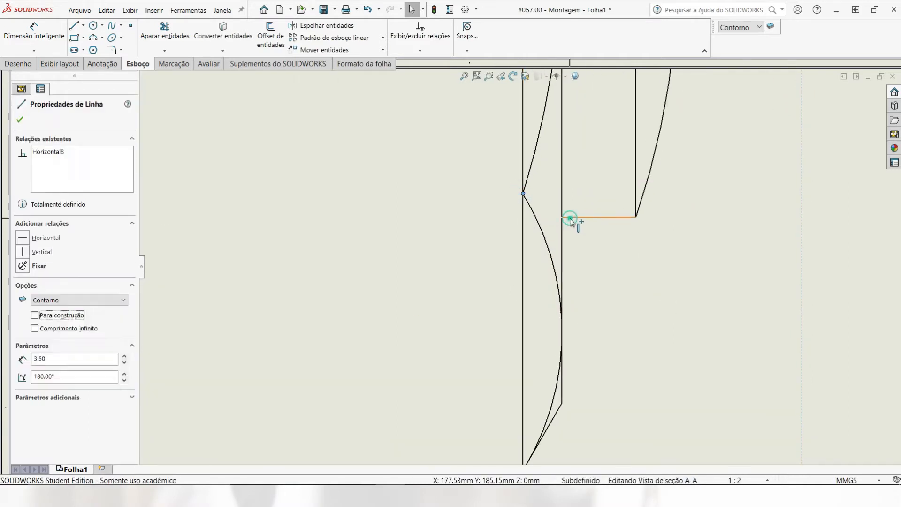
pyautogui.click(26, 301)
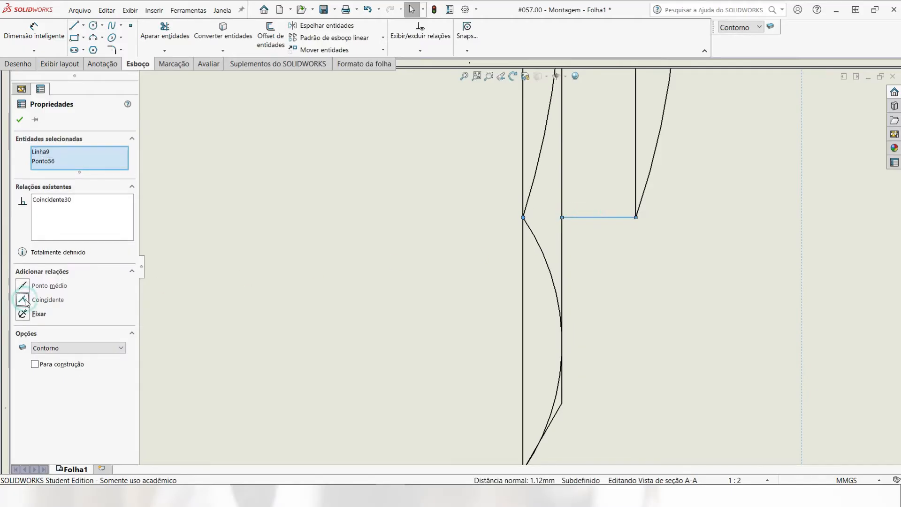
# Step: Make the lower end of the nut's upper outer arc coincident with the upper horizontal line of the shaft end
pyautogui.scroll(-3, 416, 319)
pyautogui.scroll(5, 499, 203)
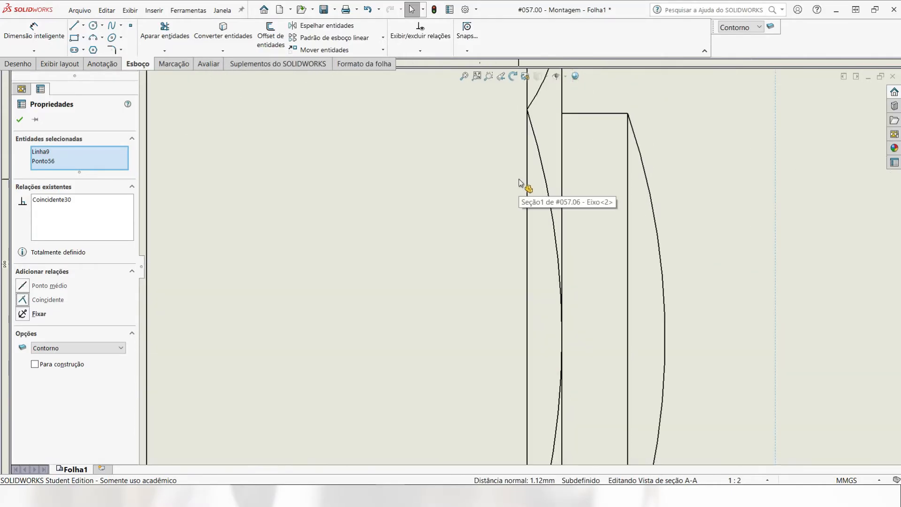
pyautogui.scroll(-5, 543, 182)
pyautogui.scroll(8, 548, 170)
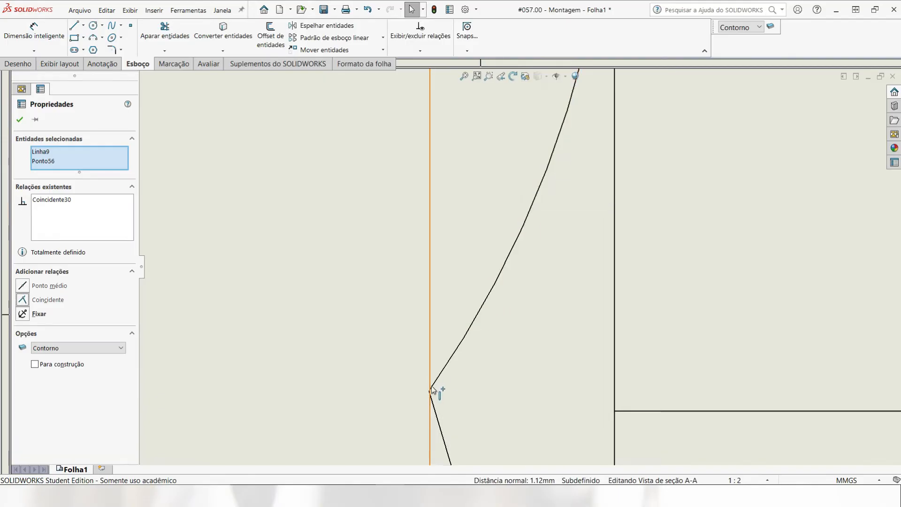
pyautogui.click(430, 390)
pyautogui.keyDown('ctrl'); pyautogui.click(639, 412); pyautogui.keyUp('ctrl')
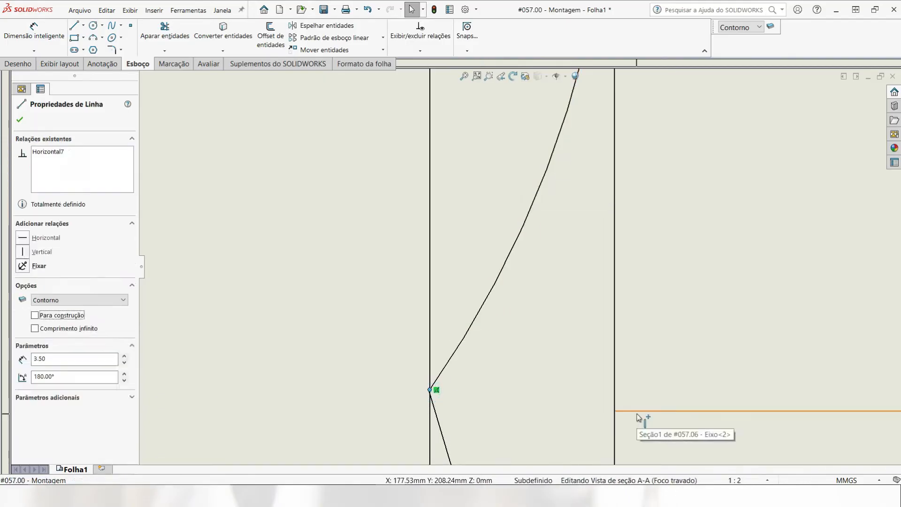
pyautogui.click(677, 373)
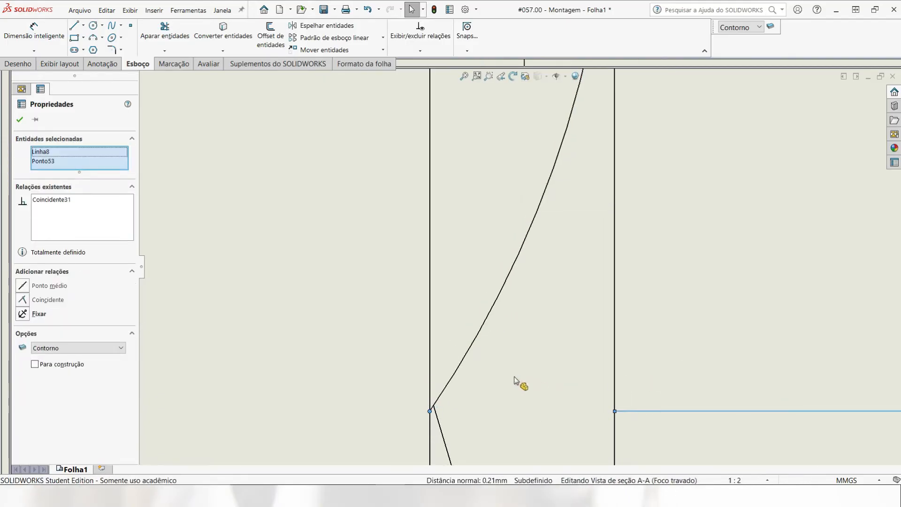
pyautogui.press('Escape')
# Step: Join the upper end of the nut's outer middle arc to the lower end of the upper arc
pyautogui.click(436, 417)
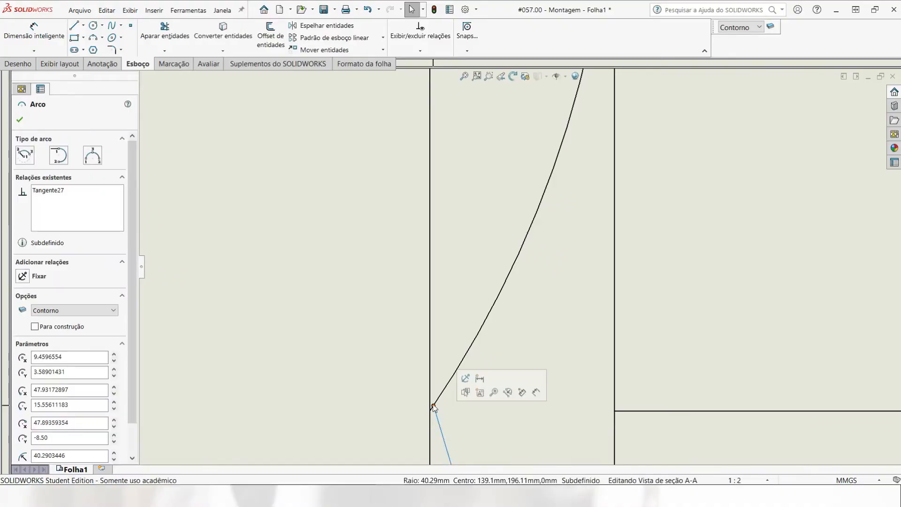
pyautogui.click(429, 413)
pyautogui.press('Escape')
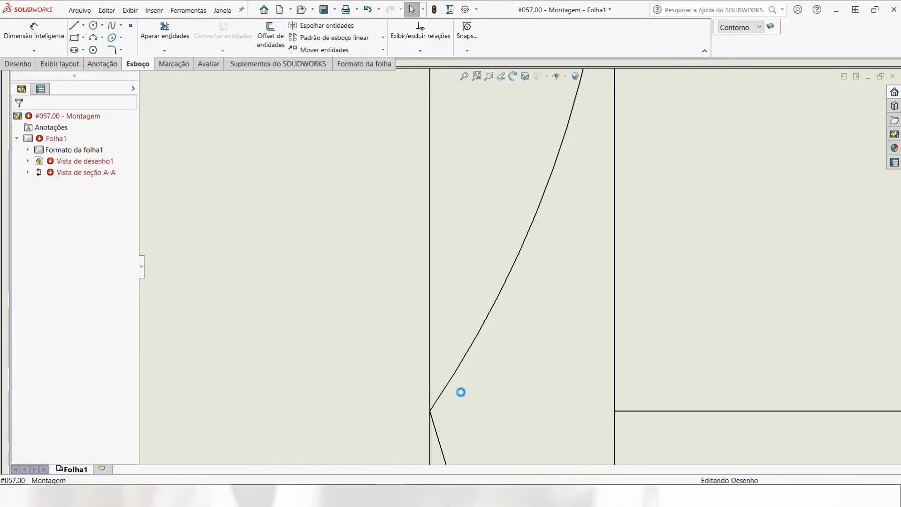
# Step: Delete the vertical line running through the arc junctions on the nut's outer side
pyautogui.scroll(2, 462, 392)
pyautogui.scroll(-5, 475, 388)
pyautogui.scroll(-1, 488, 389)
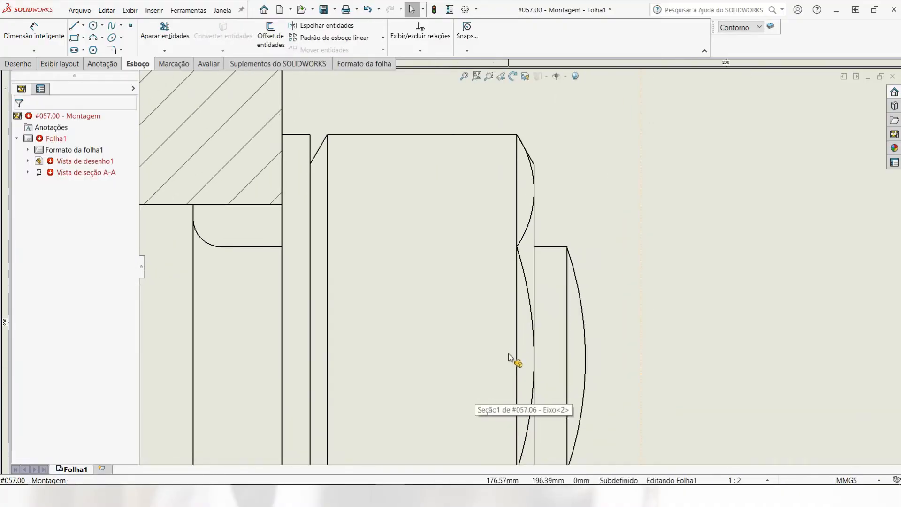
pyautogui.click(516, 338)
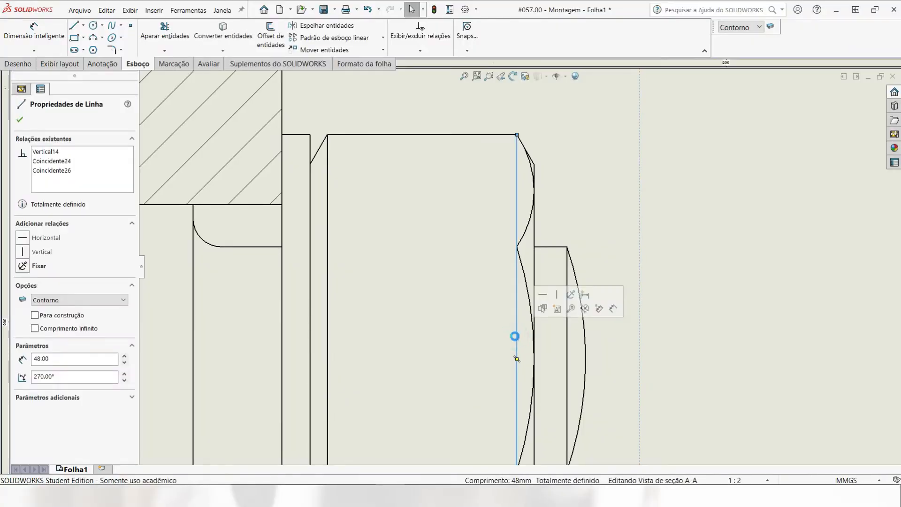
pyautogui.press('Delete')
pyautogui.scroll(3, 482, 309)
pyautogui.scroll(-3, 420, 288)
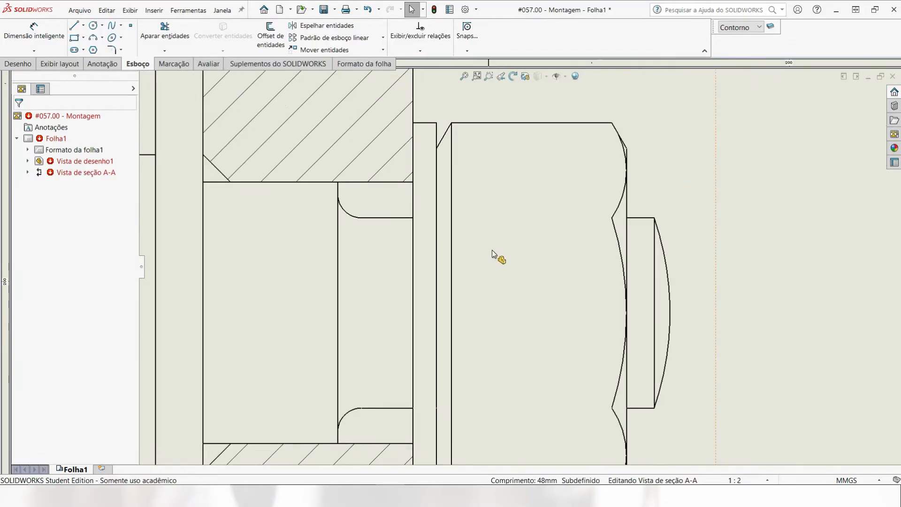
# Step: Draw a three-point arc of about 11.9 mm radius from the nut's upper washer-side corner to the level of the shaft's upper horizontal line
pyautogui.click(92, 38)
pyautogui.click(452, 124)
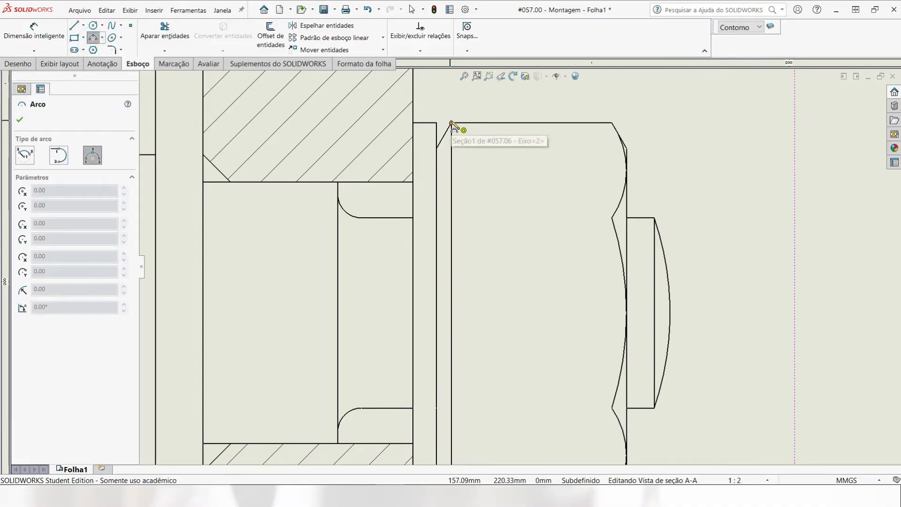
pyautogui.click(451, 218)
pyautogui.click(439, 186)
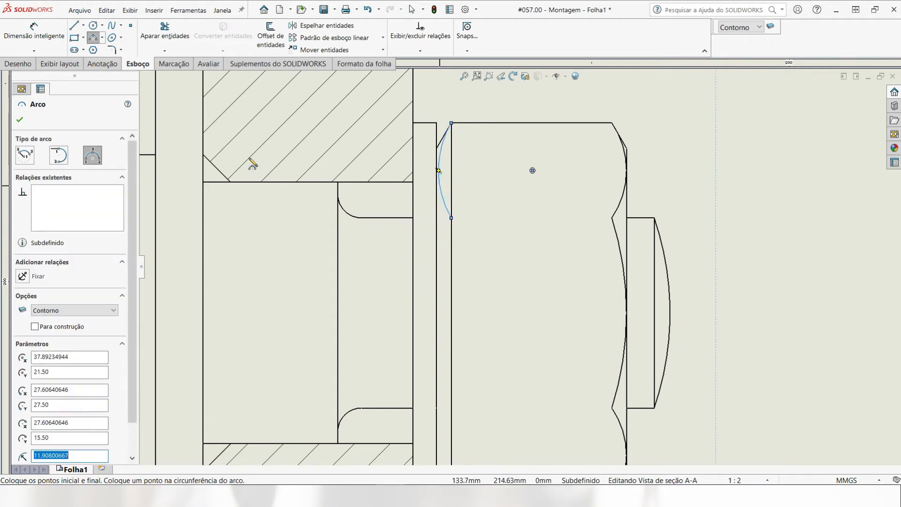
# Step: Draw the washer-side middle three-point arc of about 39.7 mm radius from the upper arc's end to the level of the shaft's lower horizontal line
pyautogui.click(452, 218)
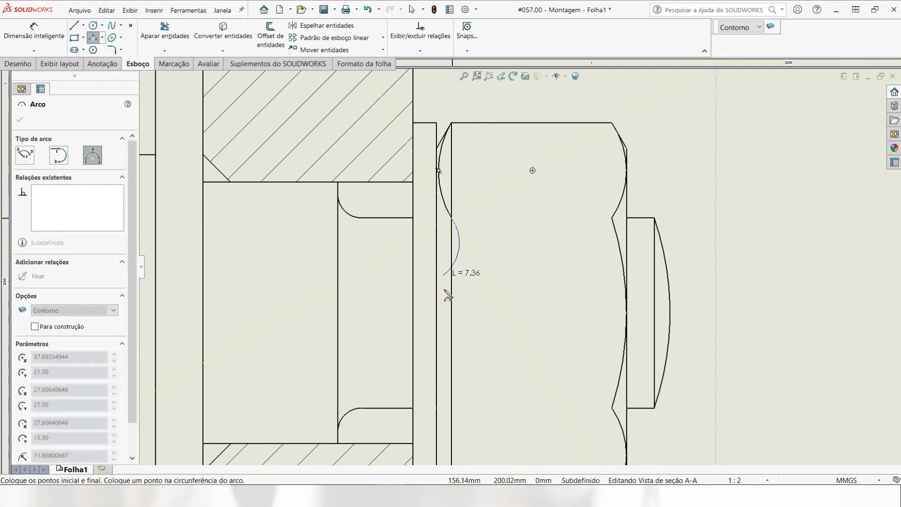
pyautogui.scroll(3, 448, 295)
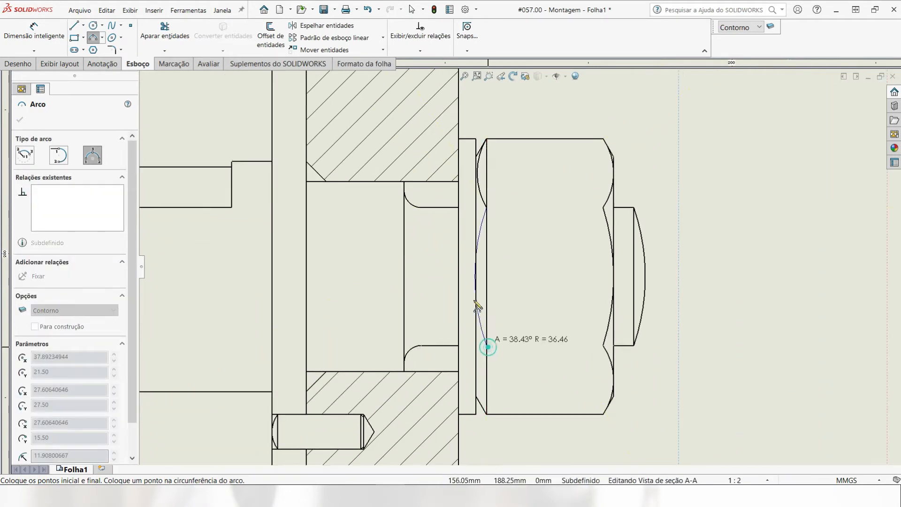
pyautogui.click(479, 278)
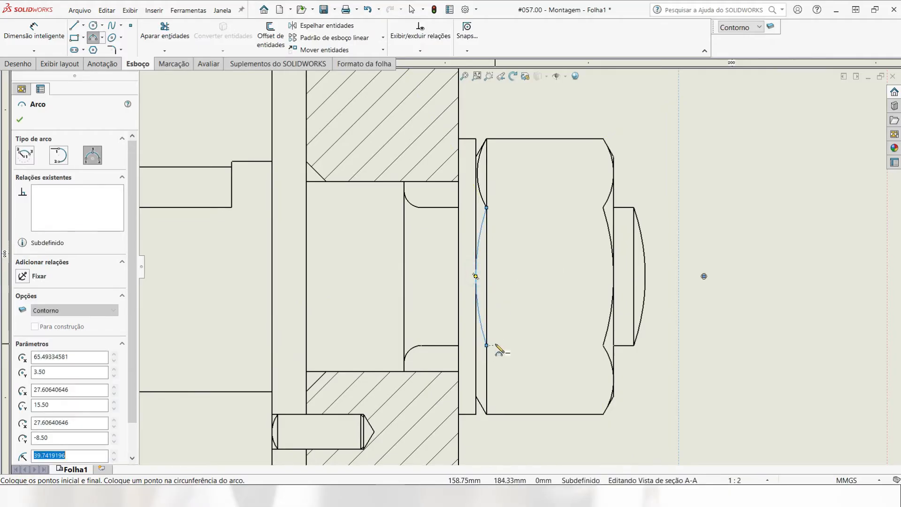
# Step: Draw a three-point arc of about 12.8 mm radius from the washer-side middle arc's lower end to the nut's lower corner
pyautogui.click(486, 346)
pyautogui.click(487, 413)
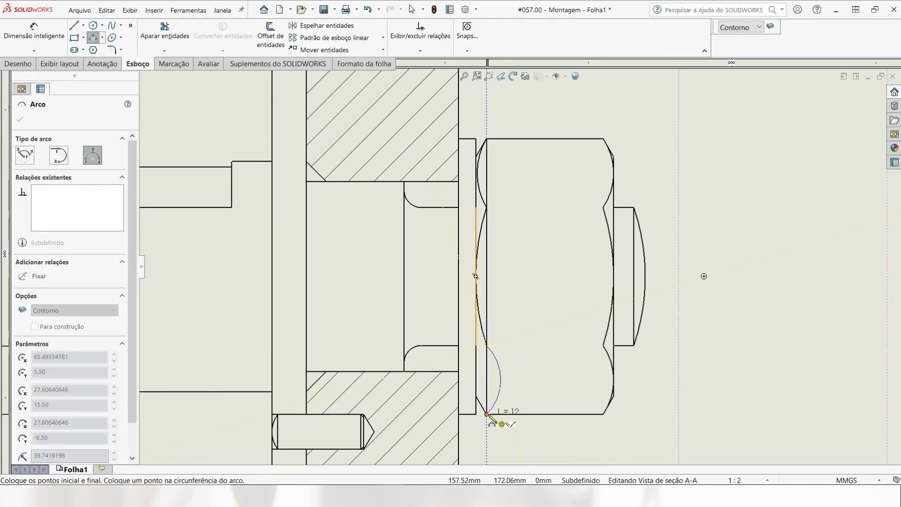
pyautogui.click(483, 383)
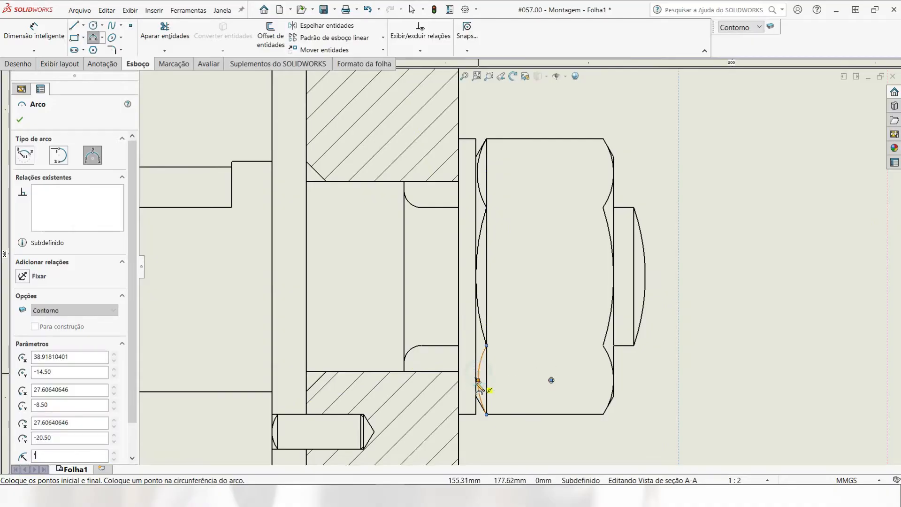
pyautogui.scroll(3, 483, 380)
pyautogui.press('Escape')
# Step: Make the nut's lower washer-side arc tangent to the vertical edge between the washer and the nut
pyautogui.scroll(2, 493, 359)
pyautogui.click(491, 358)
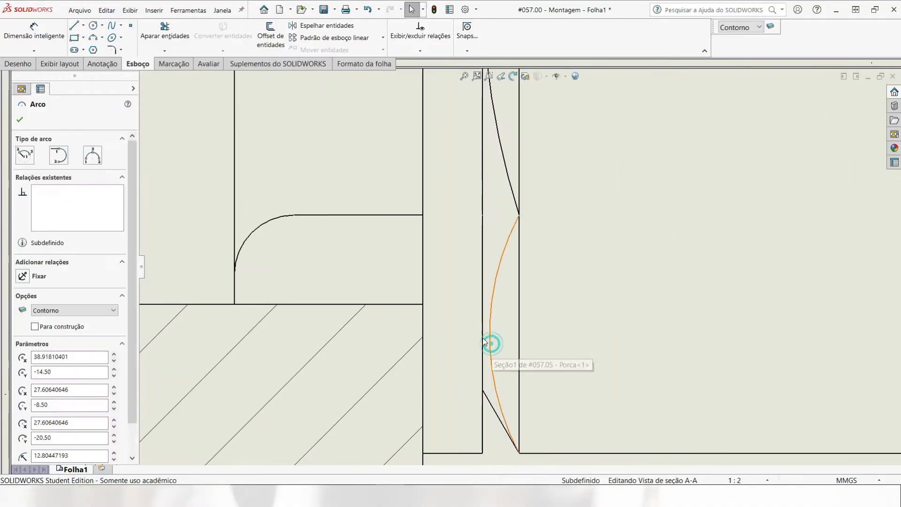
pyautogui.keyDown('ctrl'); pyautogui.click(486, 352); pyautogui.keyUp('ctrl')
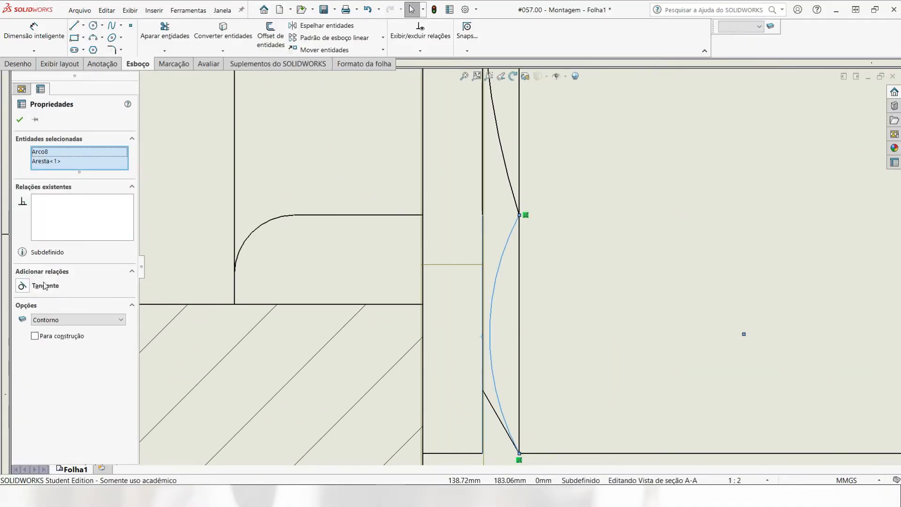
pyautogui.click(22, 286)
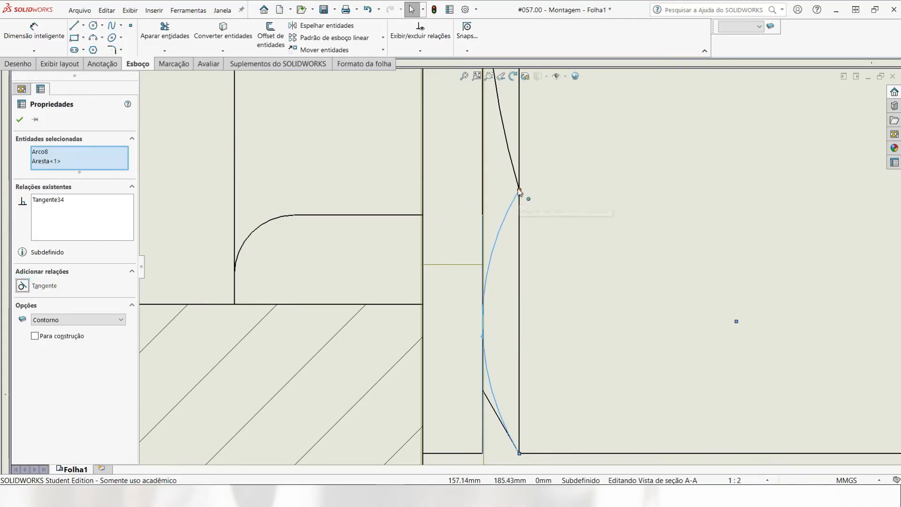
# Step: Make the junction of the washer-side middle and lower arcs coincident with the shaft's lower horizontal line inside the hole
pyautogui.keyDown('ctrl'); pyautogui.click(407, 218); pyautogui.keyUp('ctrl')
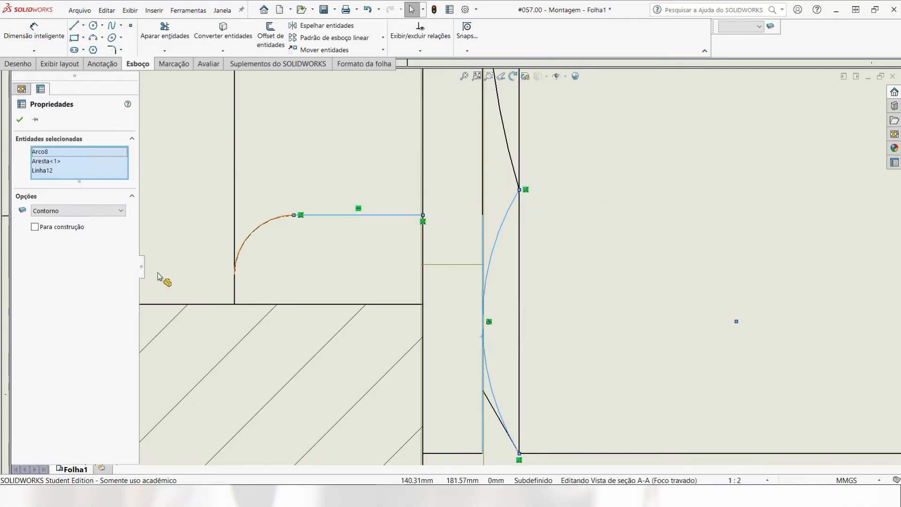
pyautogui.click(378, 233)
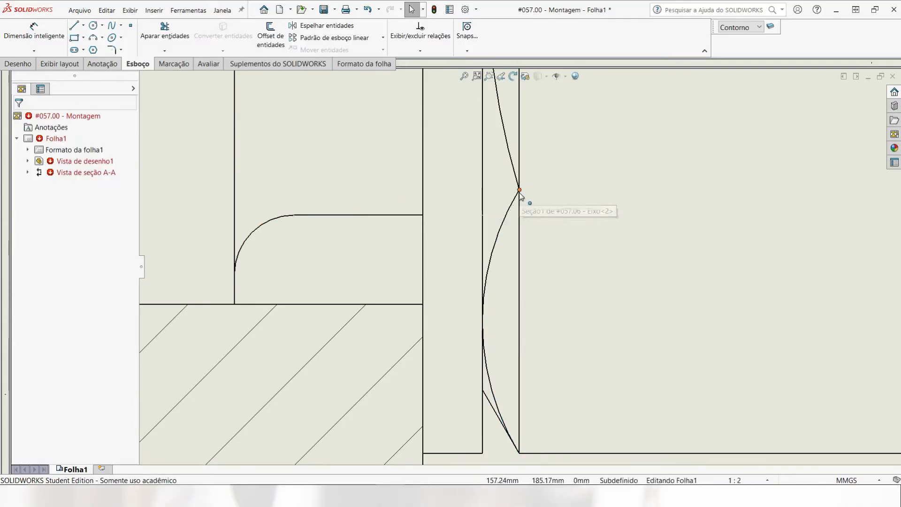
pyautogui.click(519, 190)
pyautogui.keyDown('ctrl'); pyautogui.click(407, 216); pyautogui.keyUp('ctrl')
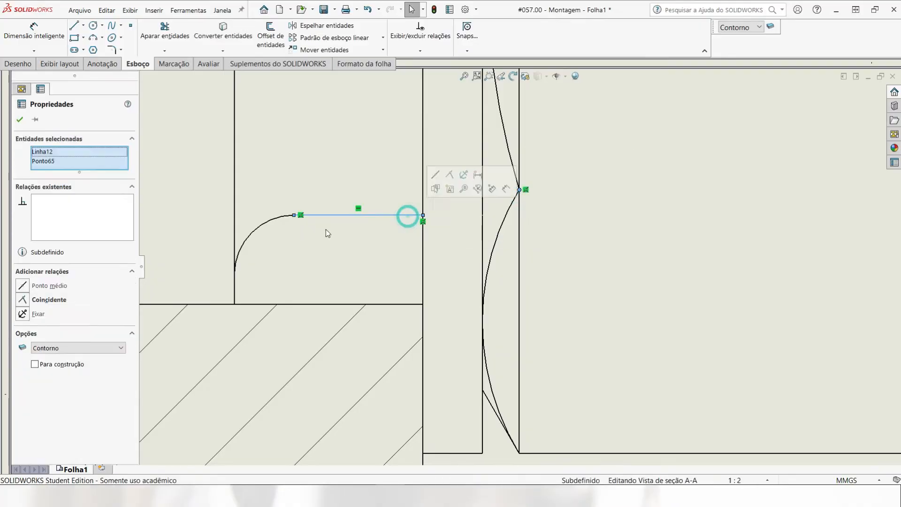
pyautogui.click(23, 299)
pyautogui.scroll(2, 493, 196)
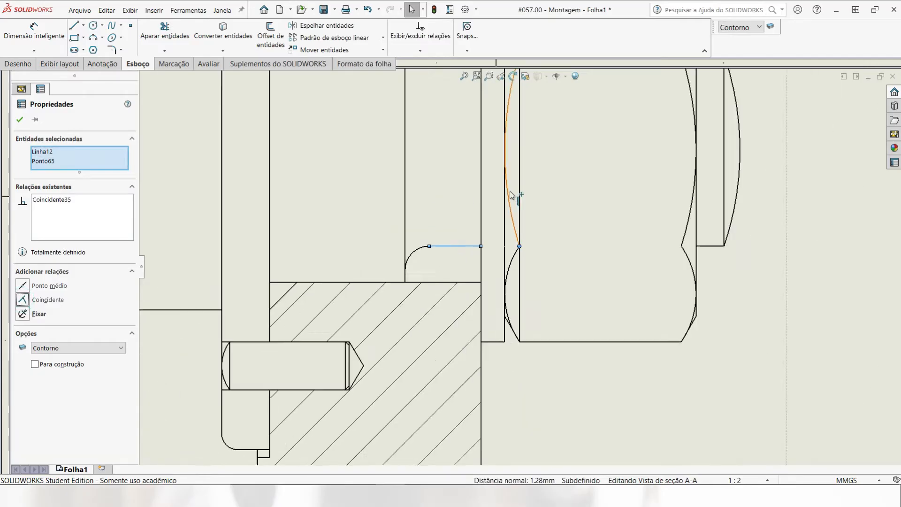
pyautogui.scroll(-2, 514, 194)
pyautogui.press('Escape')
# Step: Make the nut's middle washer-side arc tangent to the vertical line between the washer and the nut
pyautogui.click(515, 192)
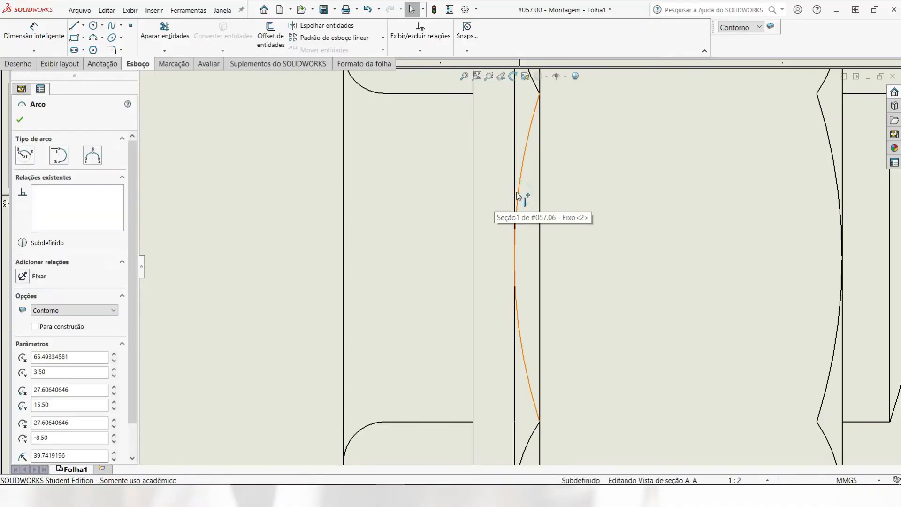
pyautogui.keyDown('ctrl'); pyautogui.click(515, 192); pyautogui.keyUp('ctrl')
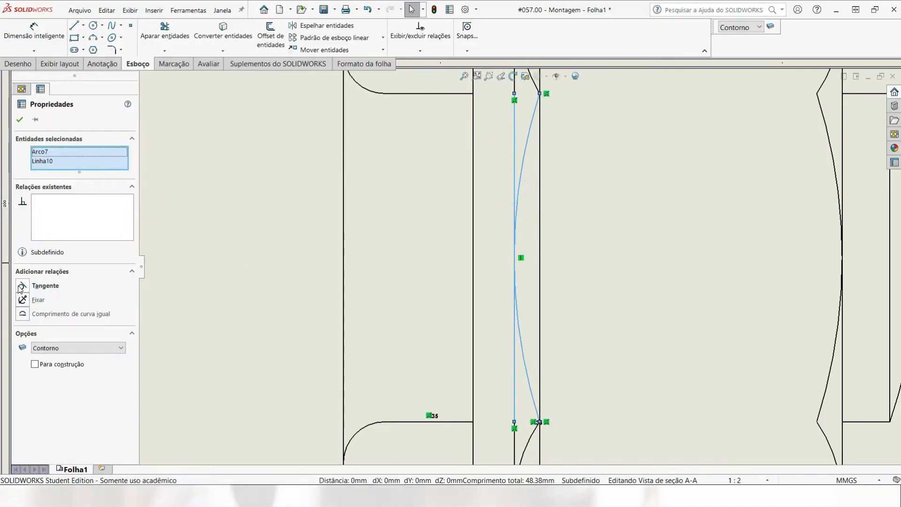
pyautogui.scroll(5, 440, 254)
pyautogui.scroll(-9, 527, 214)
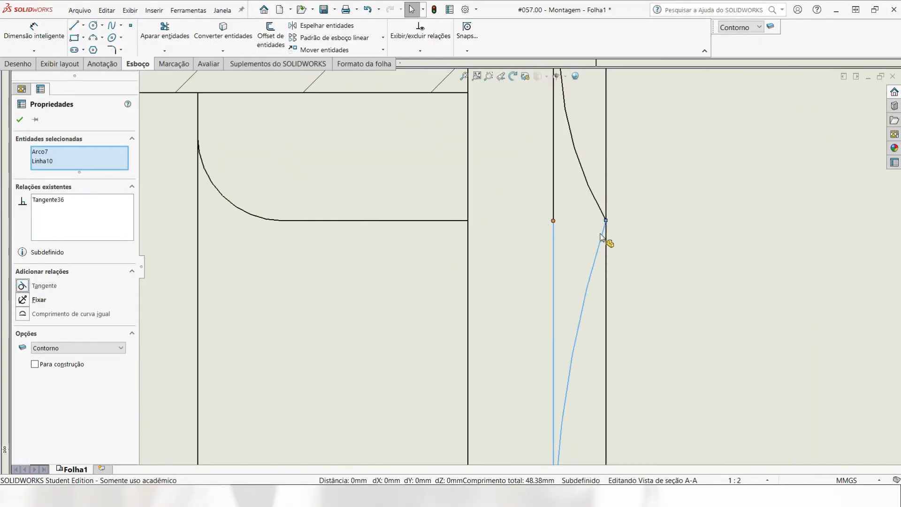
pyautogui.press('Escape')
# Step: Make the junction of the washer-side upper and middle arcs coincident with the shaft's upper horizontal line inside the hole
pyautogui.click(605, 220)
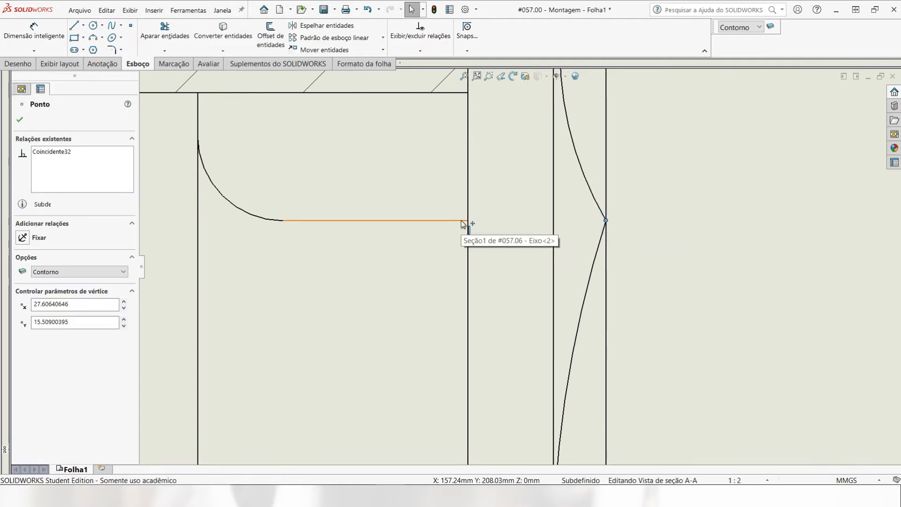
pyautogui.keyDown('ctrl'); pyautogui.click(461, 221); pyautogui.keyUp('ctrl')
pyautogui.scroll(5, 517, 227)
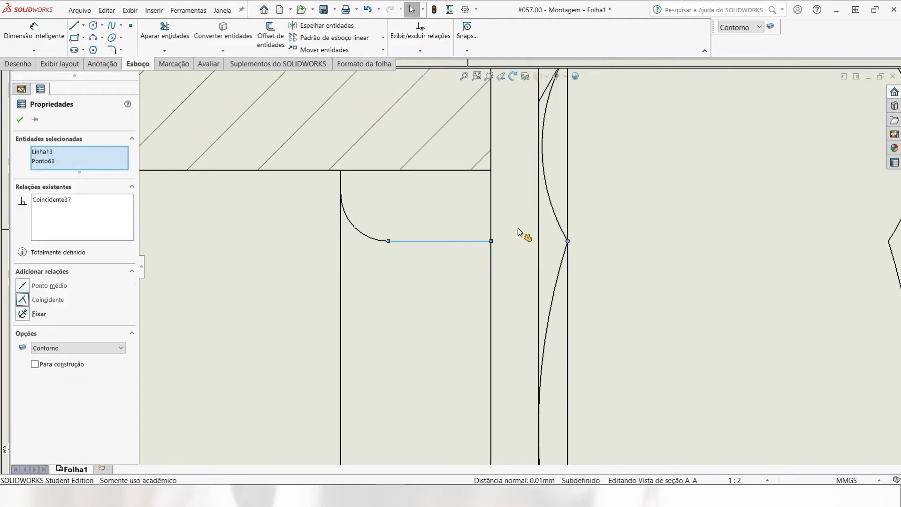
pyautogui.press('Escape')
# Step: Make the nut's upper washer-side arc tangent to the vertical edge between the washer and the nut
pyautogui.scroll(-2, 557, 186)
pyautogui.click(543, 211)
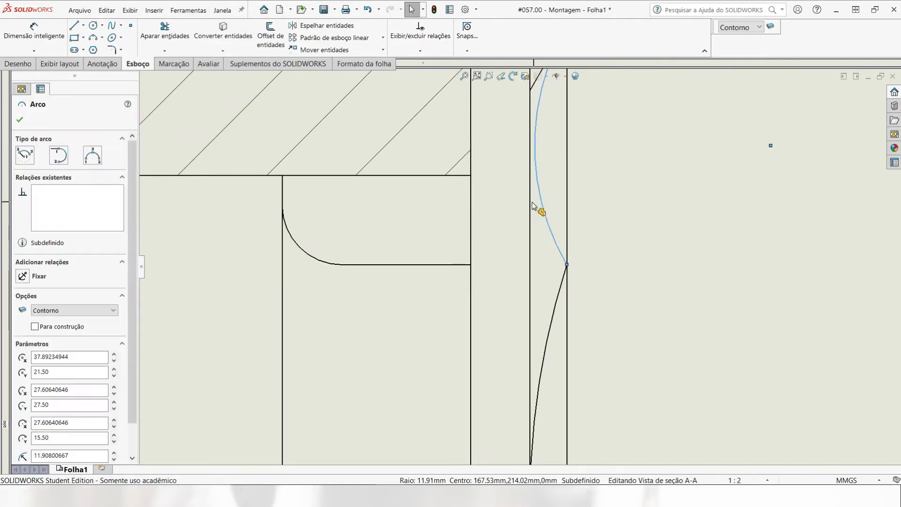
pyautogui.keyDown('ctrl'); pyautogui.click(530, 201); pyautogui.keyUp('ctrl')
pyautogui.click(21, 287)
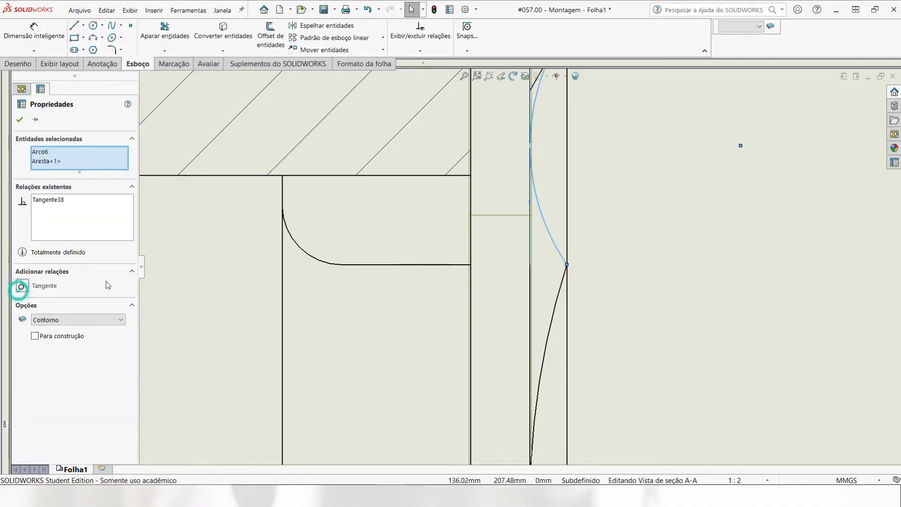
pyautogui.click(582, 223)
# Step: Delete the vertical line running through the arc junctions on the nut's washer side
pyautogui.scroll(2, 583, 222)
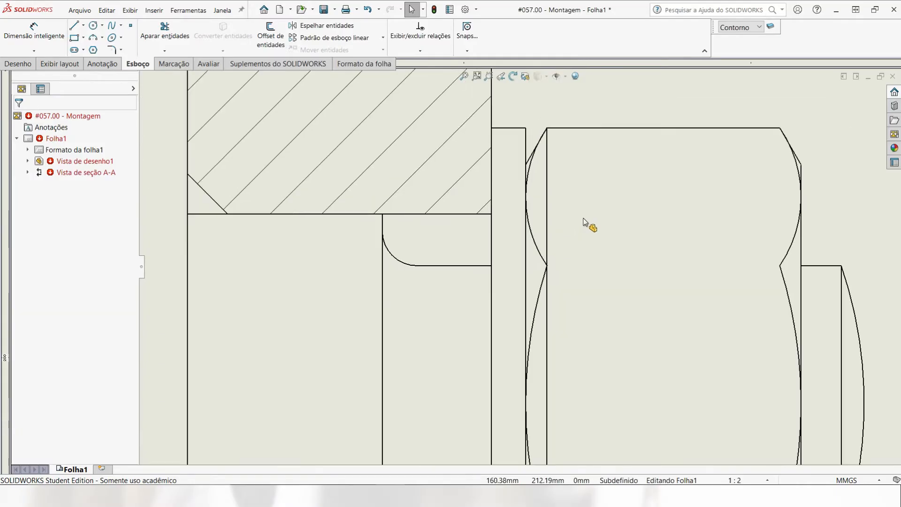
pyautogui.click(549, 224)
pyautogui.press('Delete')
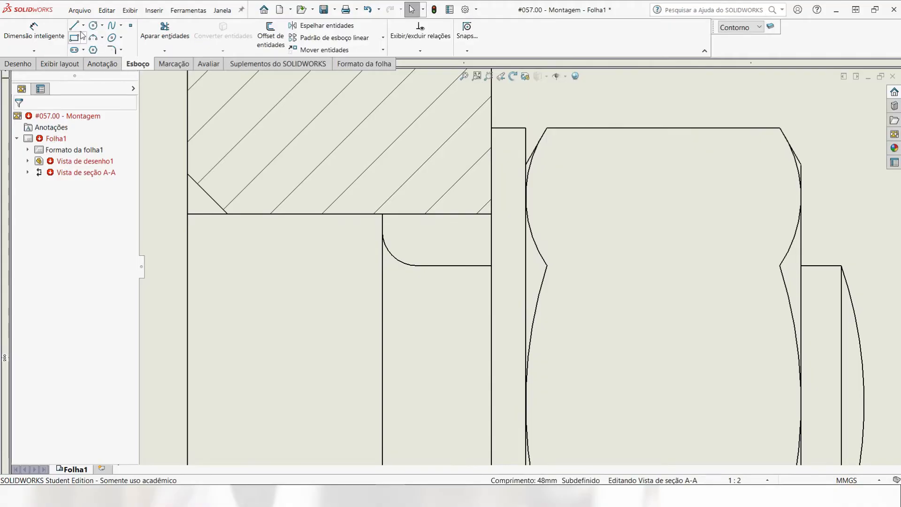
# Step: Draw a horizontal line about 20.3 mm long across the nut between its two upper arc junctions
pyautogui.press('l')
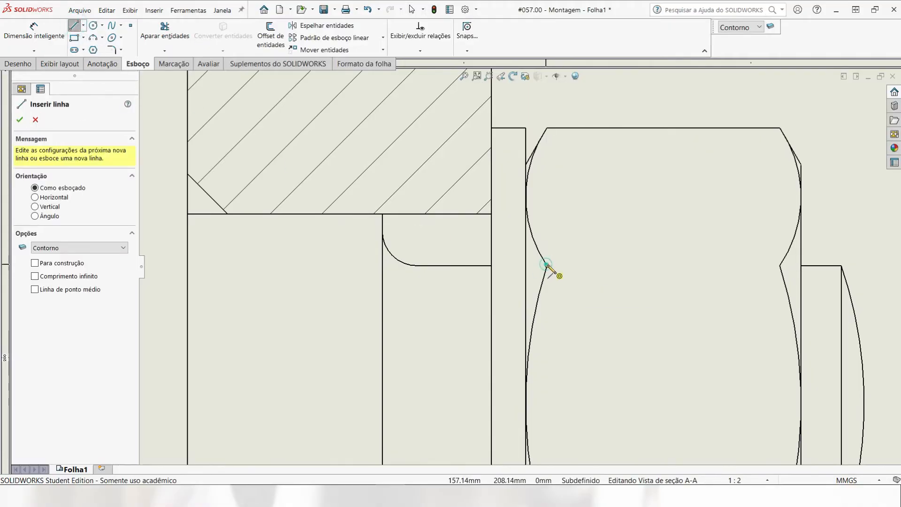
pyautogui.moveTo(547, 265)
pyautogui.mouseDown()
pyautogui.moveTo(782, 258)
pyautogui.moveTo(790, 275)
pyautogui.moveTo(779, 266)
pyautogui.mouseUp()
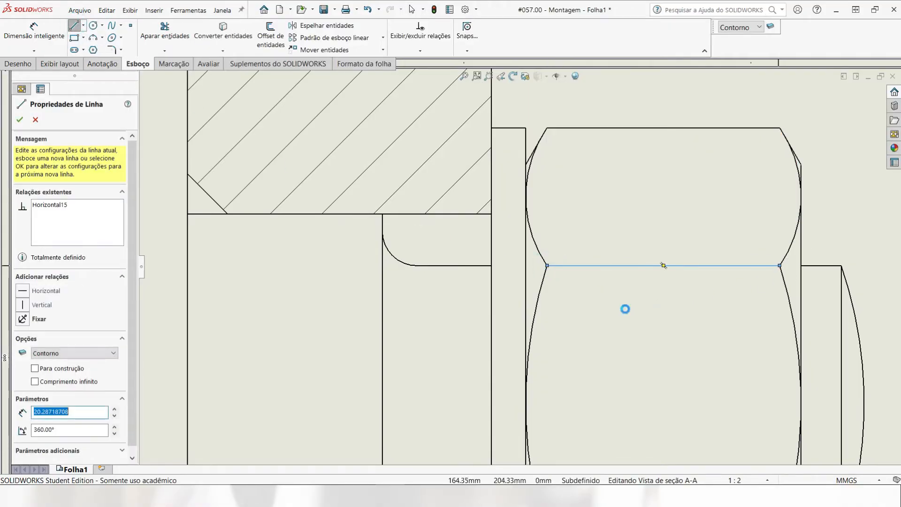
pyautogui.press('Escape')
# Step: Draw a horizontal line across the nut between its two lower arc junctions
pyautogui.scroll(3, 518, 266)
pyautogui.click(75, 26)
pyautogui.scroll(2, 523, 331)
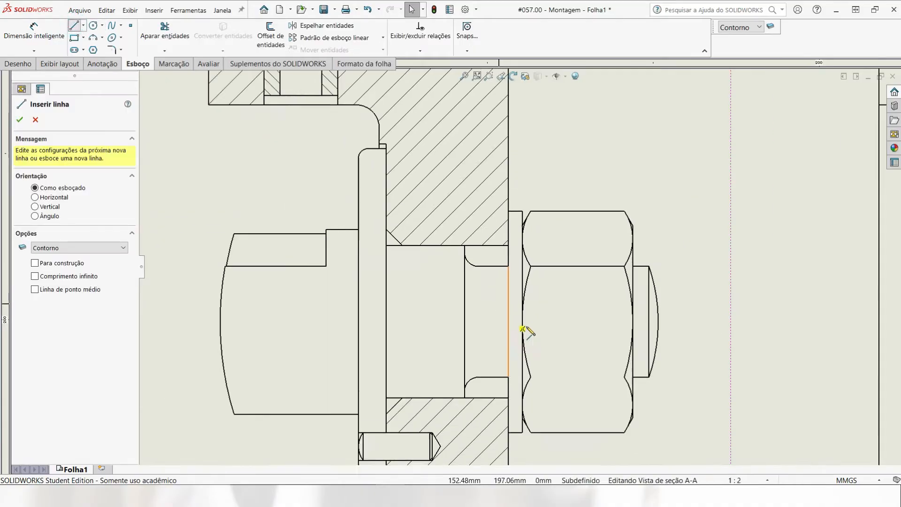
pyautogui.moveTo(500, 346); pyautogui.dragTo(610, 345)
pyautogui.press('Escape')
pyautogui.press('Escape')
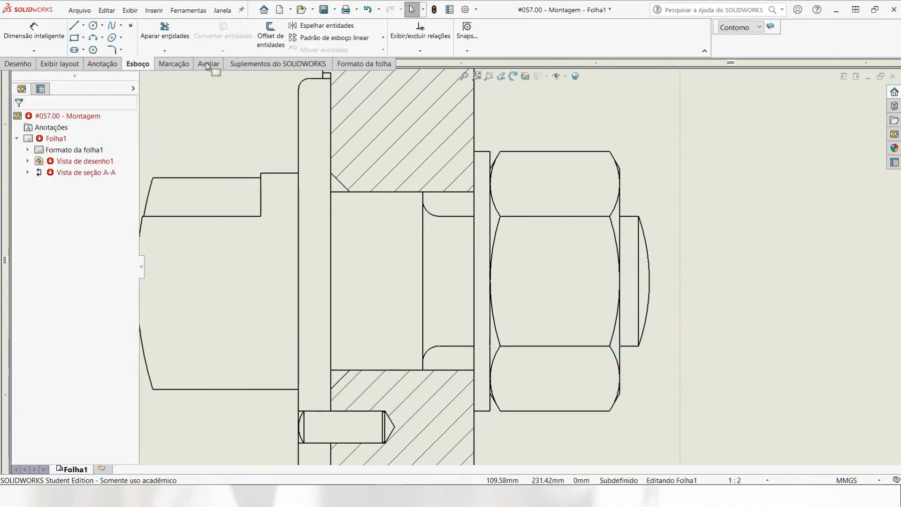
# Step: Set the active layer to Legenda and draw a 24 mm vertical line between the ends of the shaft's upper and lower undercut fillets
pyautogui.click(759, 27)
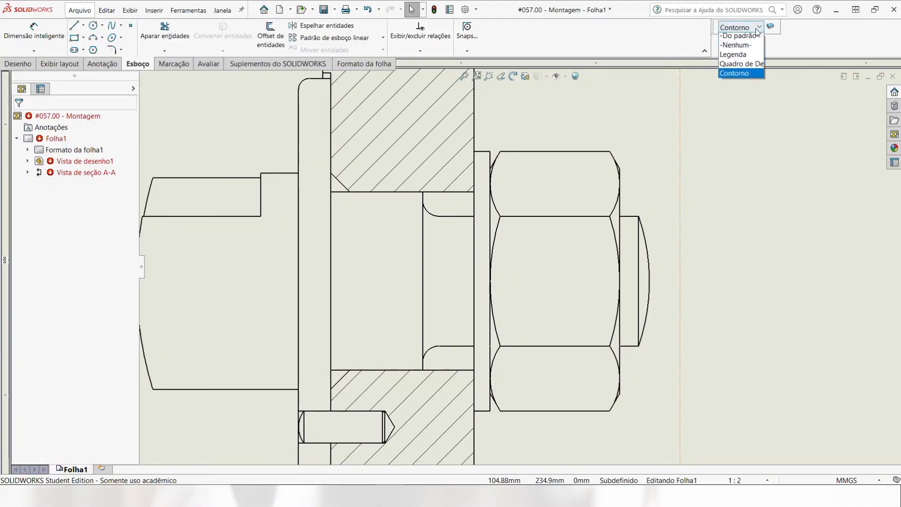
pyautogui.click(732, 56)
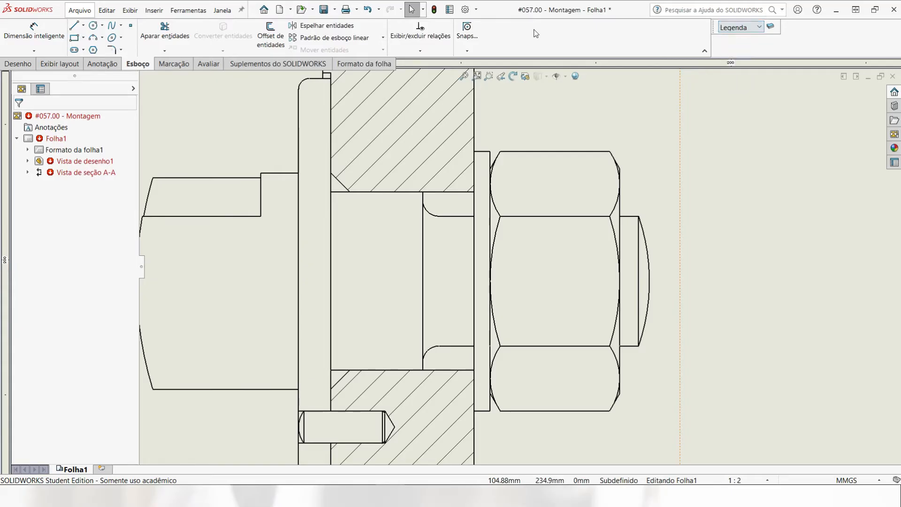
pyautogui.click(74, 26)
pyautogui.click(439, 216)
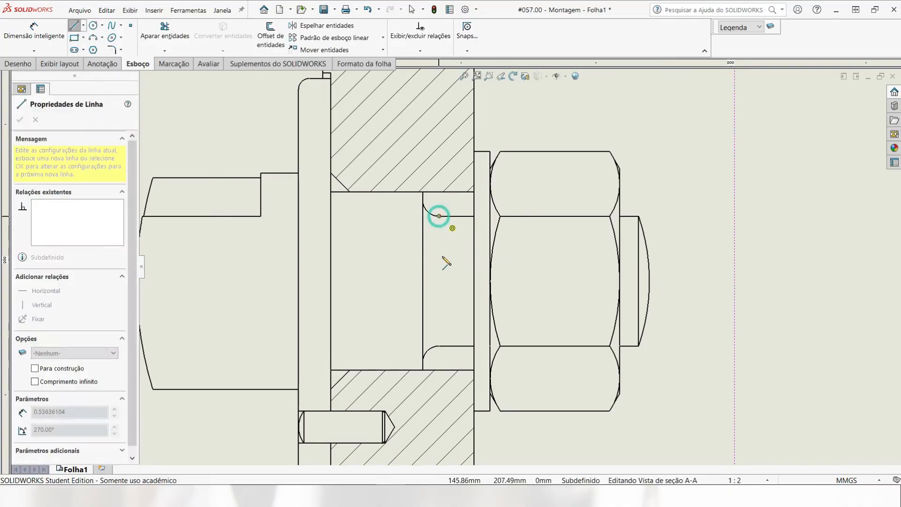
pyautogui.click(439, 346)
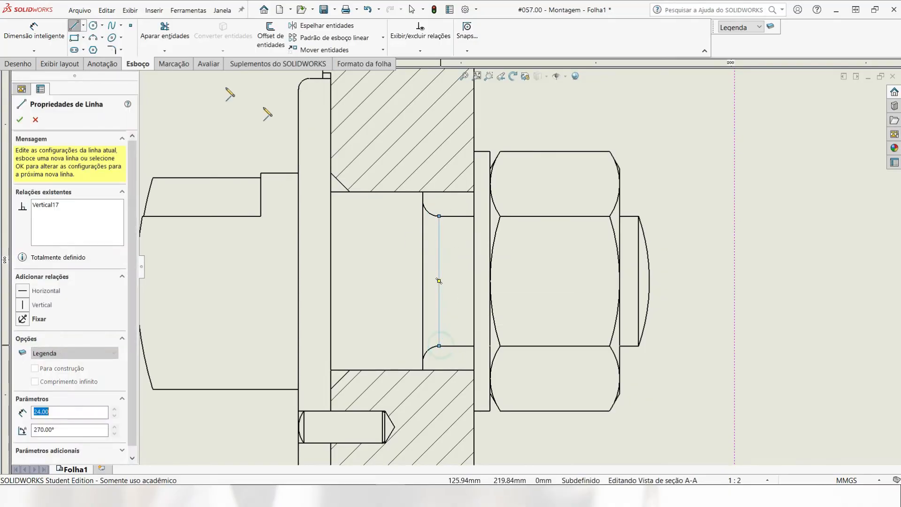
# Step: Draw lower and upper horizontal thread lines about 6.5 mm long from the new vertical line to the body's washer-side face
pyautogui.click(74, 26)
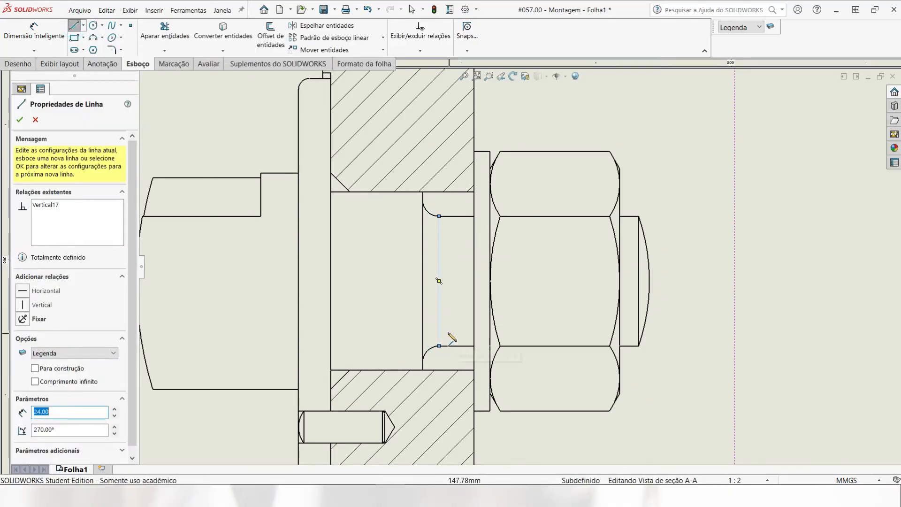
pyautogui.click(439, 332)
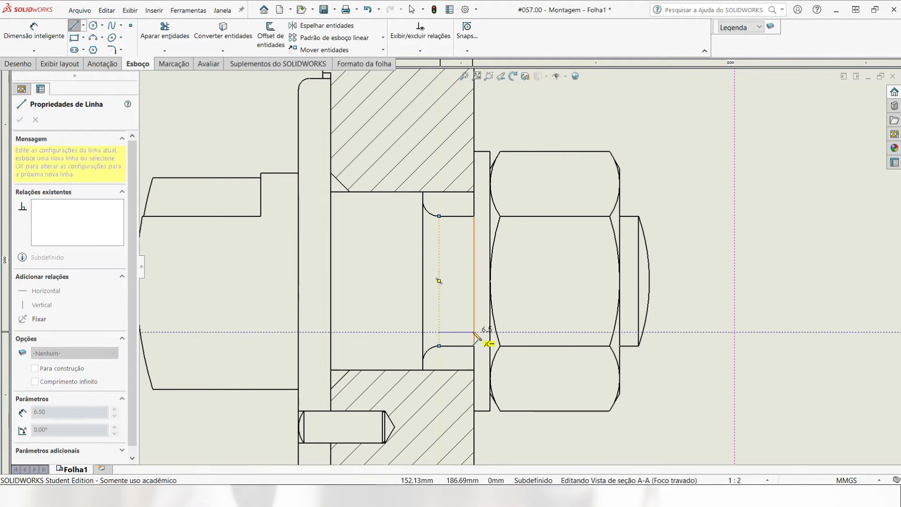
pyautogui.click(473, 332)
pyautogui.press('Escape')
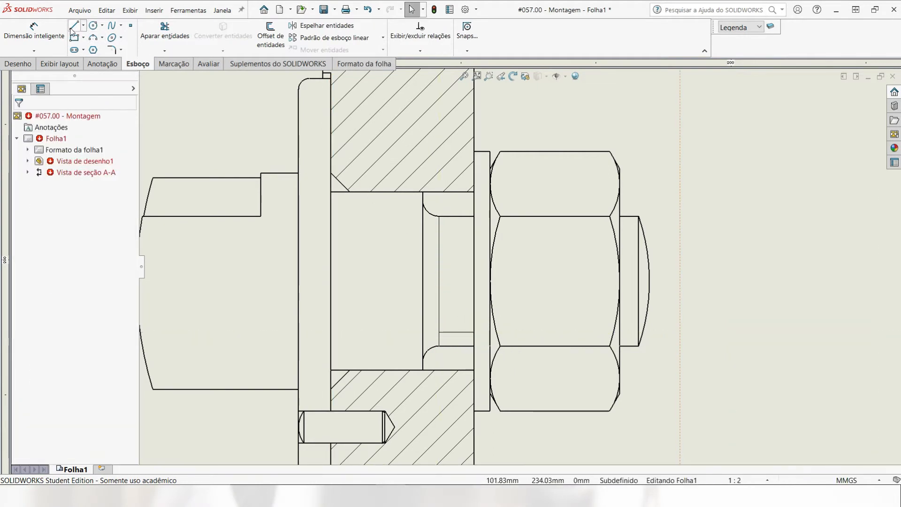
pyautogui.click(73, 27)
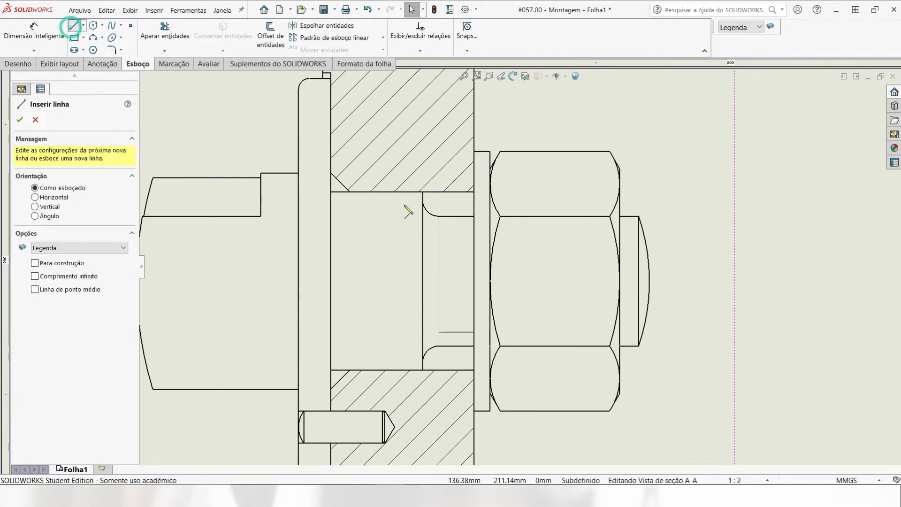
pyautogui.click(439, 230)
pyautogui.click(474, 230)
pyautogui.press('Escape')
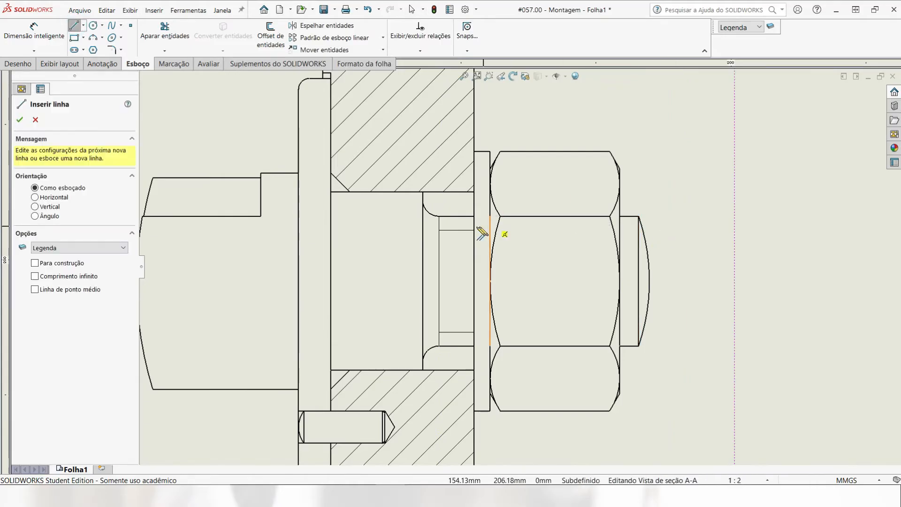
# Step: Draw upper and lower horizontal thread lines on the protruding shaft end, between the nut face and the vertical end edge
pyautogui.click(620, 230)
pyautogui.click(639, 230)
pyautogui.press('Escape')
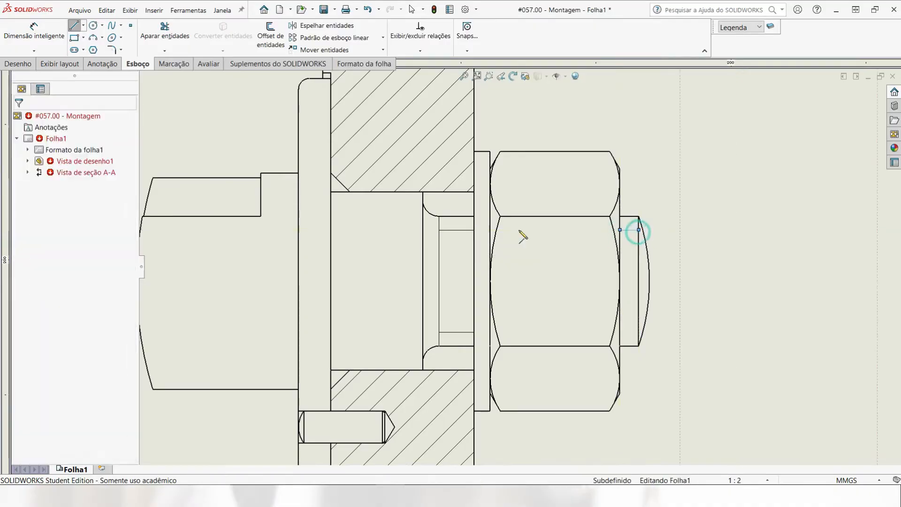
pyautogui.click(75, 27)
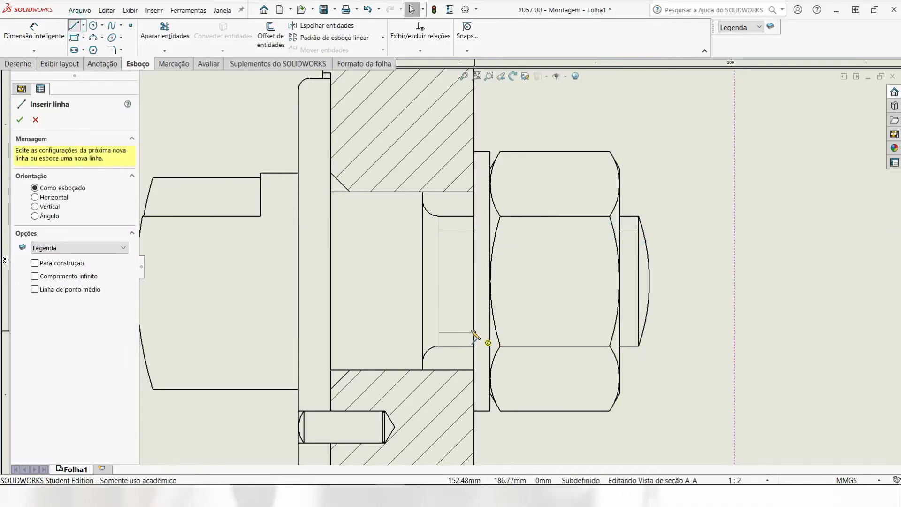
pyautogui.click(621, 333)
pyautogui.press('Escape')
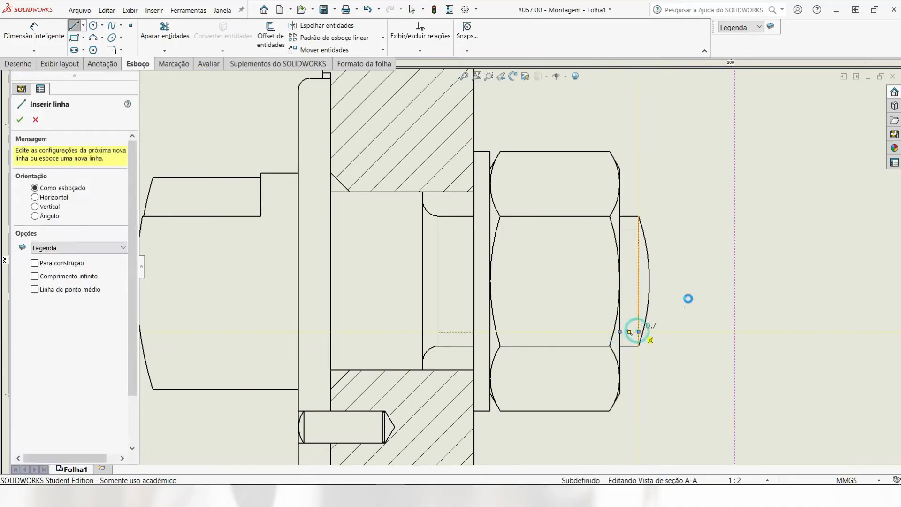
pyautogui.press('Escape')
# Step: Draw a wavy spline around the slot in the shaft head, from the curved end edge to the upper edge beside the flange
pyautogui.scroll(3, 700, 285)
pyautogui.scroll(2, 678, 321)
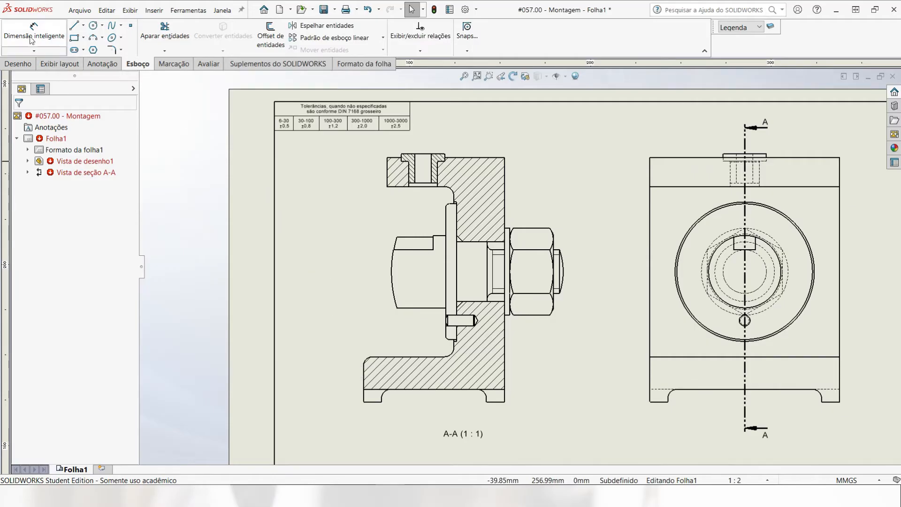
pyautogui.click(76, 26)
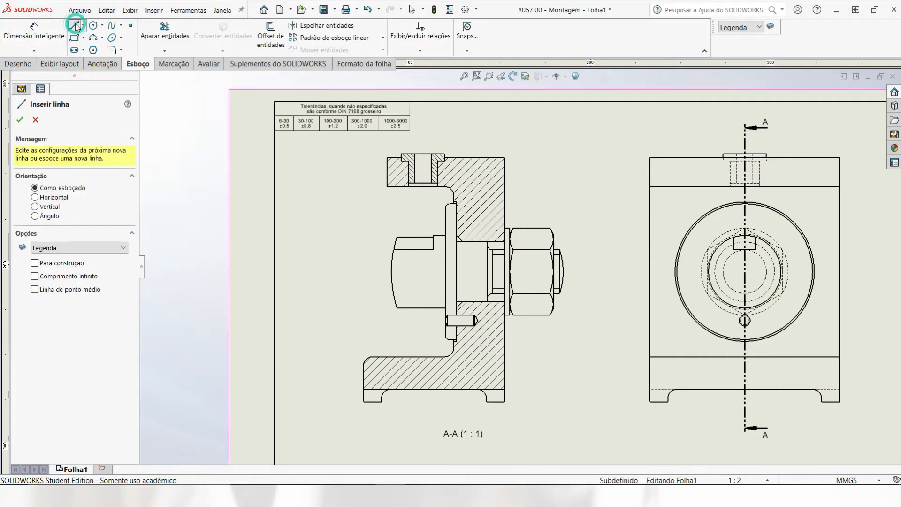
pyautogui.click(112, 27)
pyautogui.scroll(-6, 420, 258)
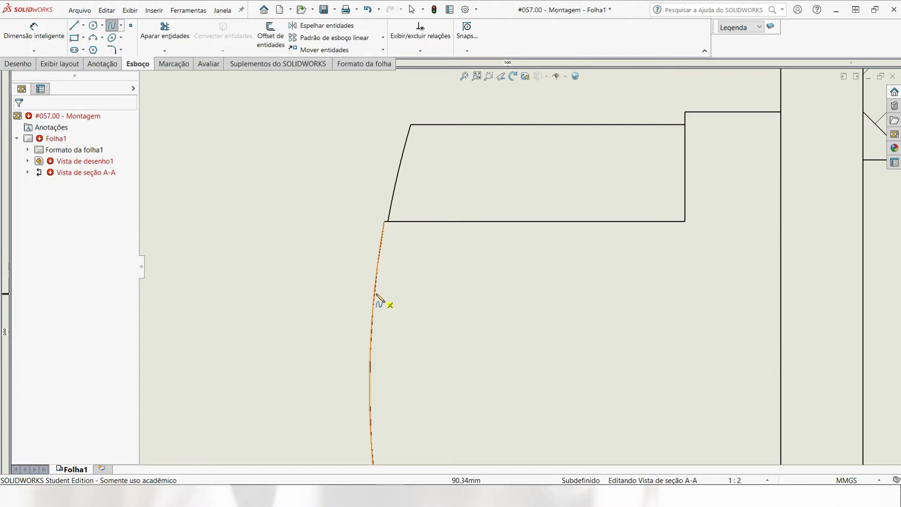
pyautogui.click(374, 294)
pyautogui.click(418, 250)
pyautogui.click(495, 302)
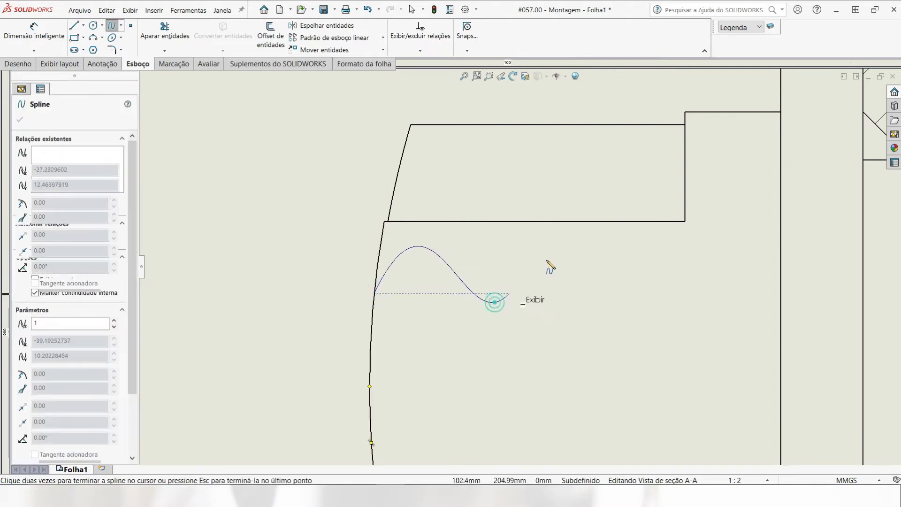
pyautogui.click(585, 237)
pyautogui.click(637, 300)
pyautogui.click(735, 257)
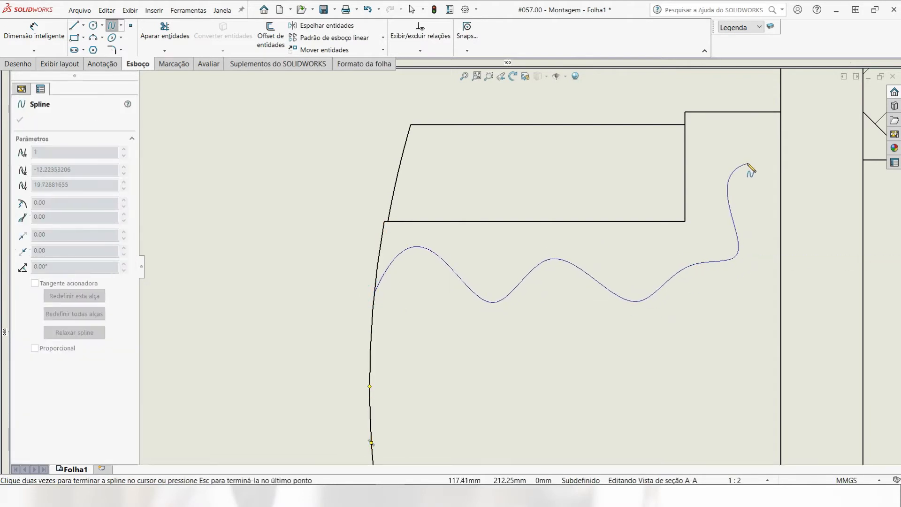
pyautogui.click(743, 112)
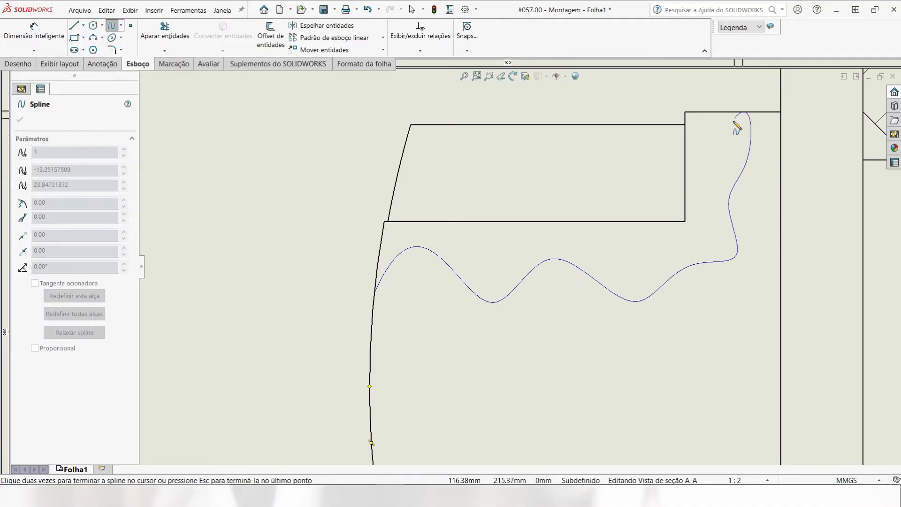
pyautogui.press('Escape')
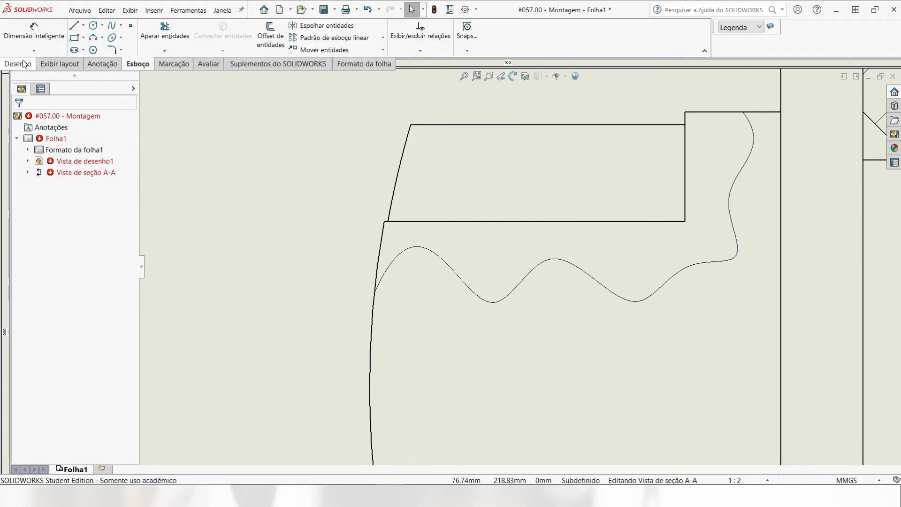
# Step: Hatch the region between the slot and the wavy spline with ANSI31 at scale 2 on the Legenda layer
pyautogui.click(24, 64)
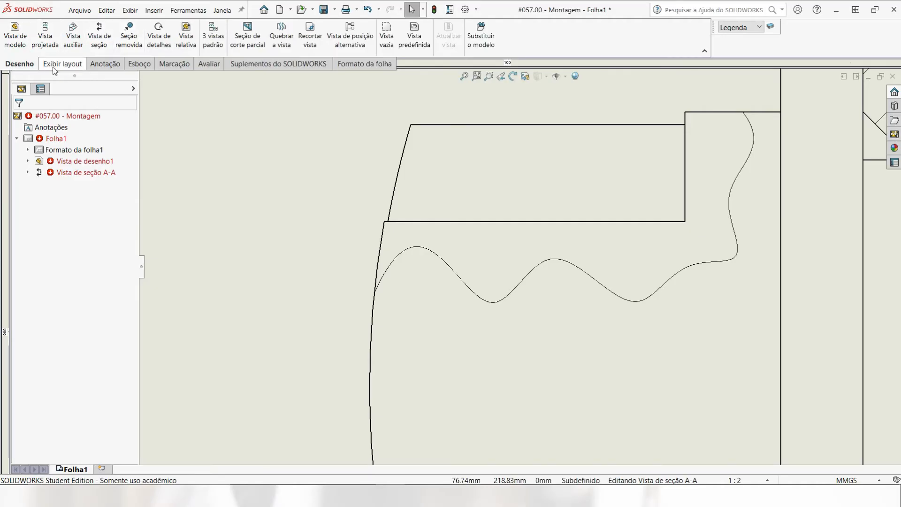
pyautogui.click(105, 64)
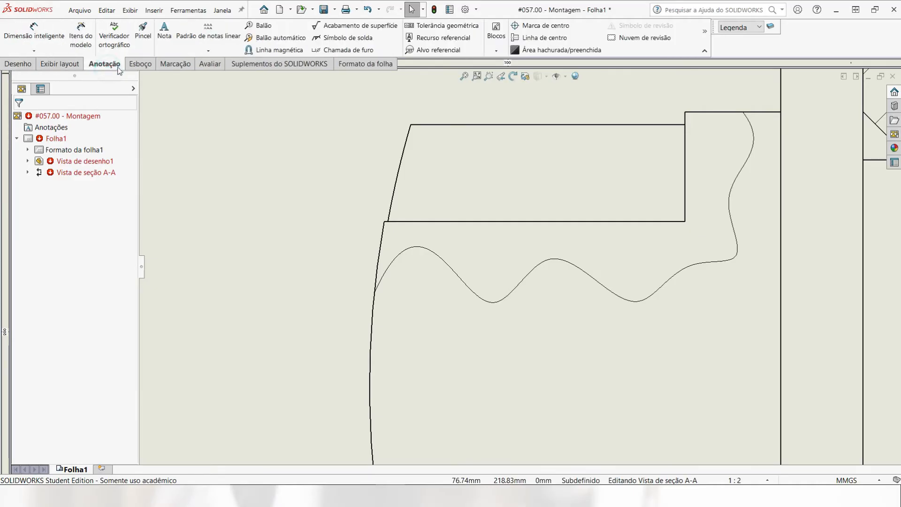
pyautogui.click(551, 51)
pyautogui.click(638, 244)
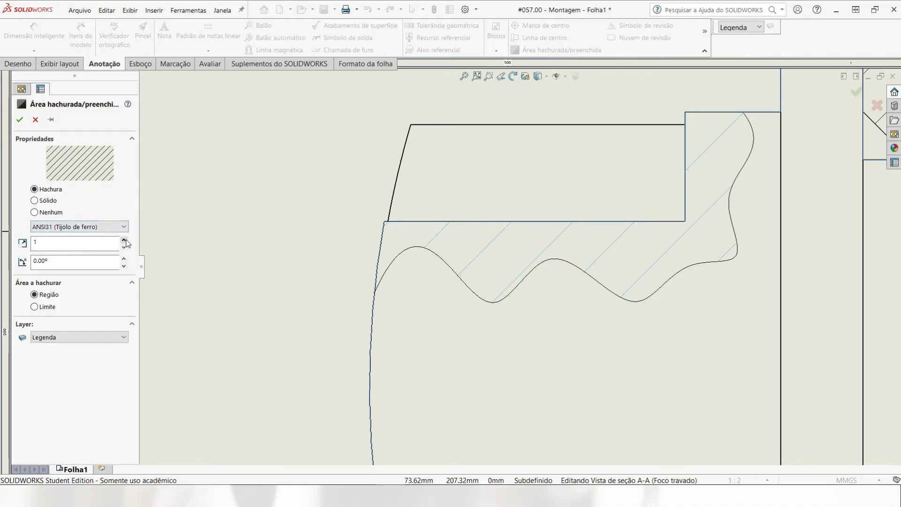
pyautogui.click(124, 240)
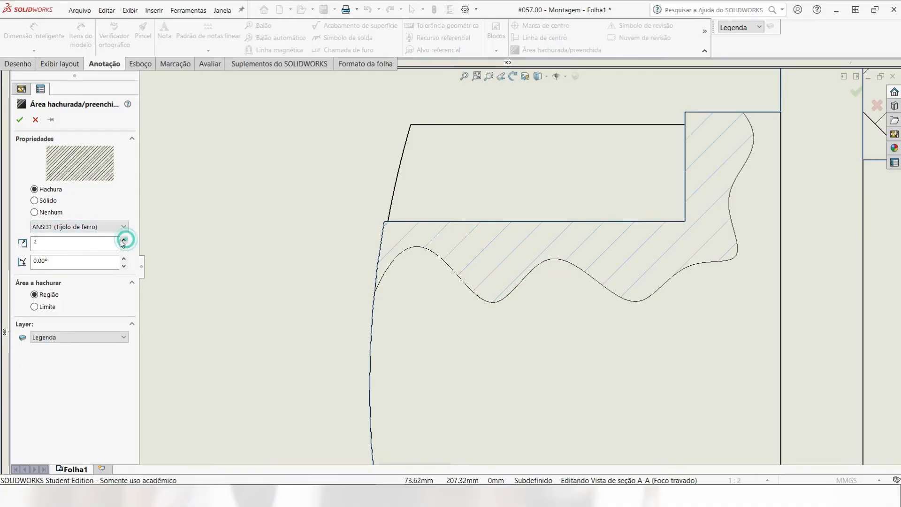
pyautogui.click(20, 120)
# Step: Draw a wavy spline across the shaft flange just above the pin, joining the flange's two vertical edges
pyautogui.scroll(5, 468, 231)
pyautogui.scroll(-6, 580, 345)
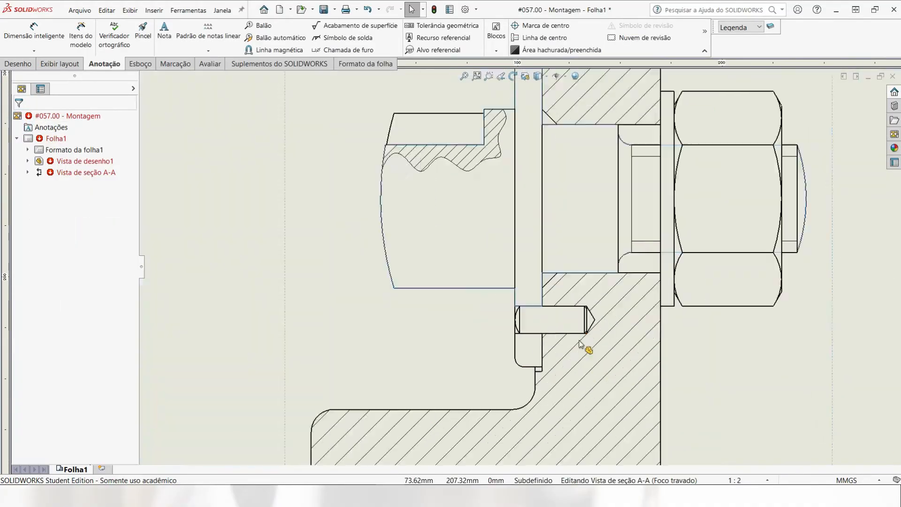
pyautogui.scroll(-3, 580, 345)
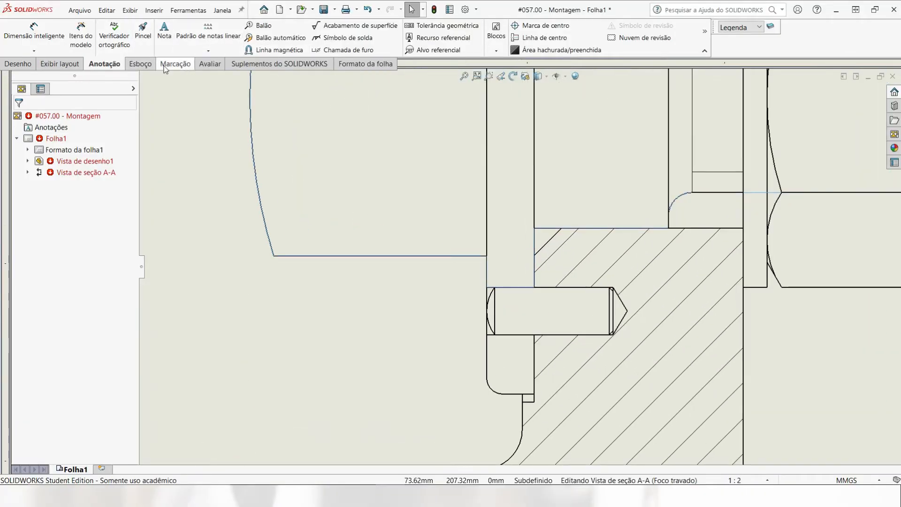
pyautogui.click(140, 63)
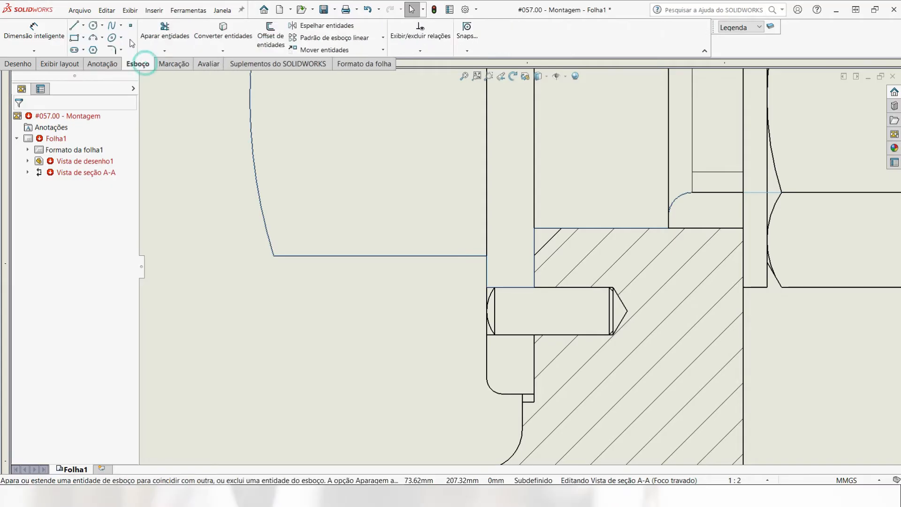
pyautogui.click(111, 24)
pyautogui.scroll(-4, 516, 285)
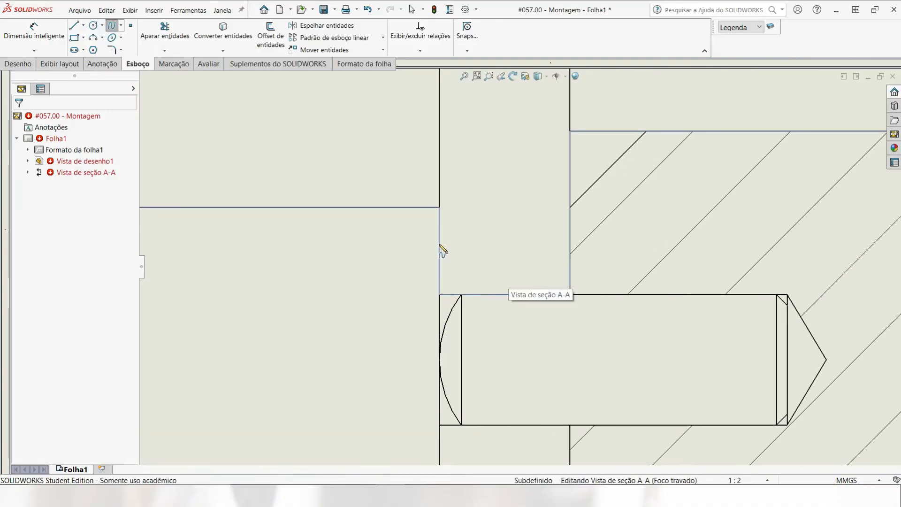
pyautogui.click(439, 251)
pyautogui.click(466, 214)
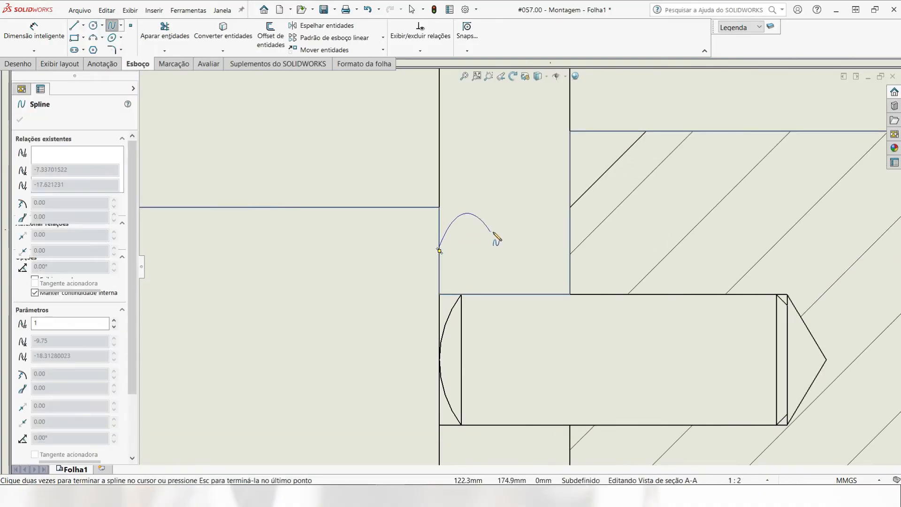
pyautogui.click(520, 208)
pyautogui.click(547, 221)
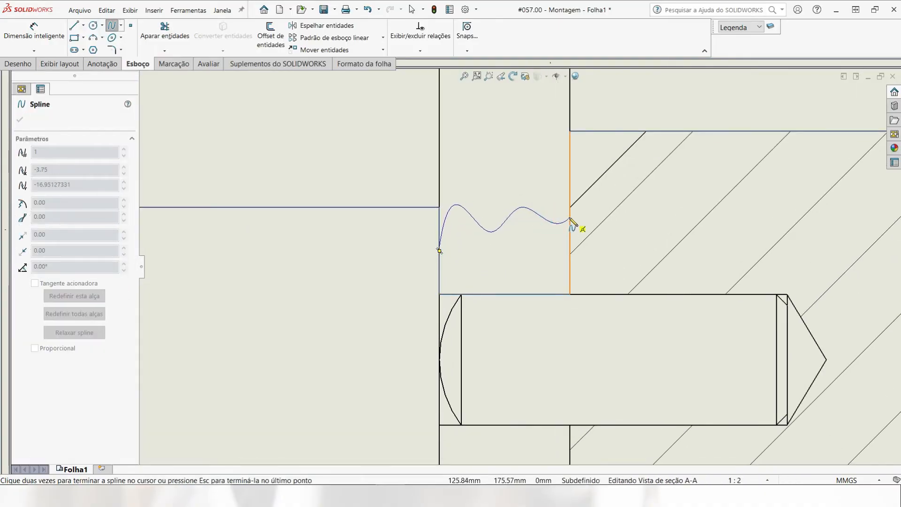
pyautogui.doubleClick(569, 214)
pyautogui.press('Escape')
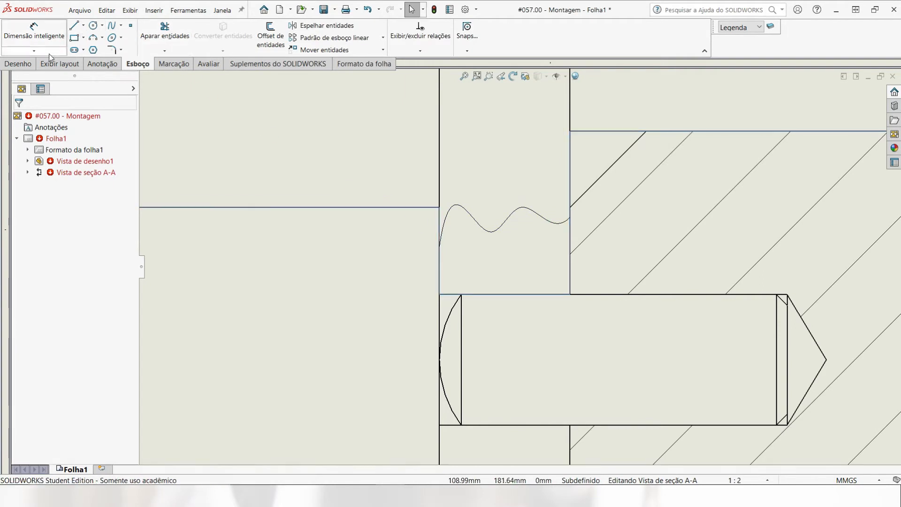
# Step: Hatch the flange area between the wavy spline and the pin with ANSI31 at scale 2 and 90° on the Legenda layer
pyautogui.click(22, 68)
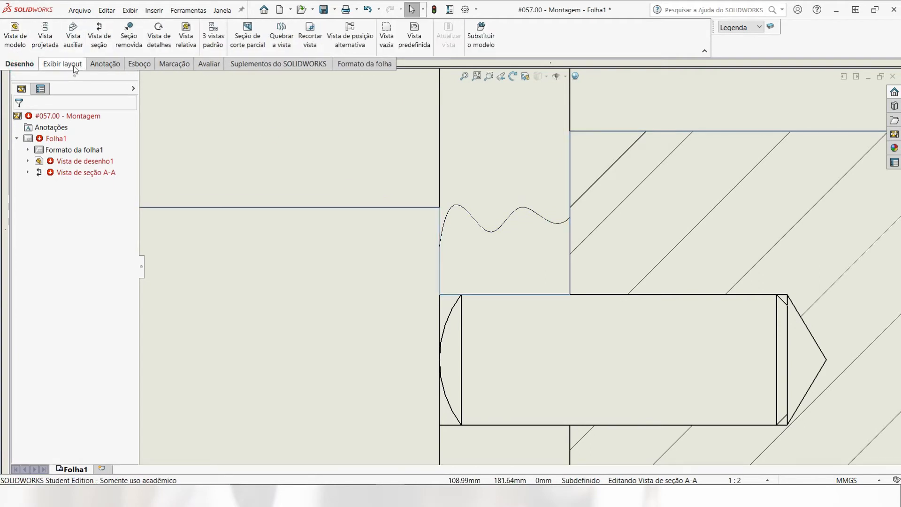
pyautogui.click(105, 63)
pyautogui.click(535, 50)
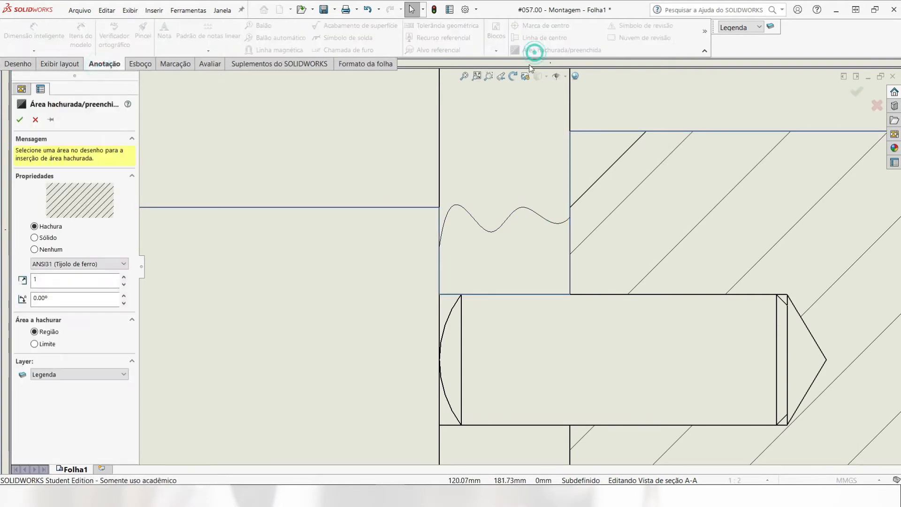
pyautogui.click(516, 256)
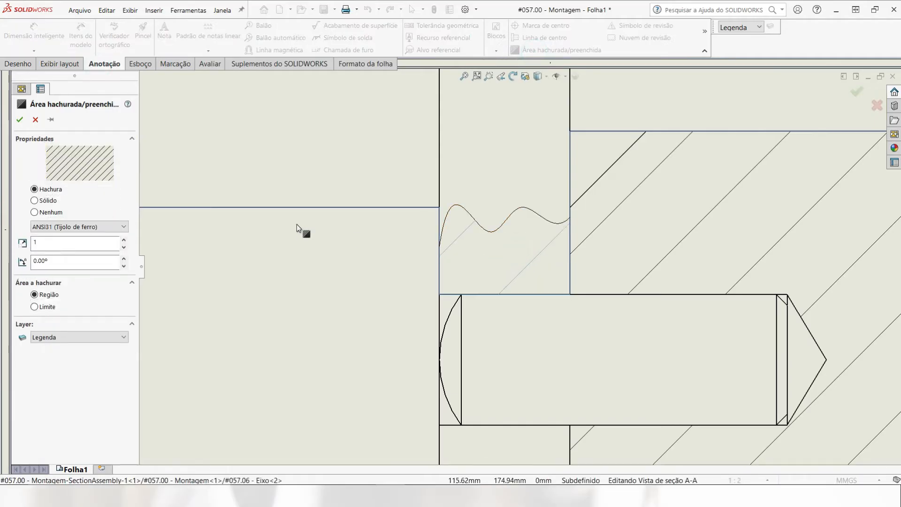
pyautogui.click(124, 239)
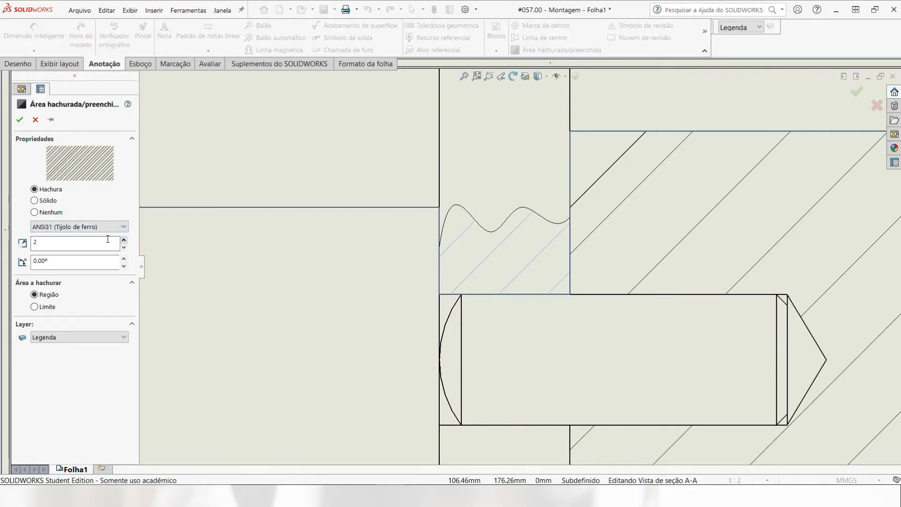
pyautogui.click(32, 261)
pyautogui.write('9')
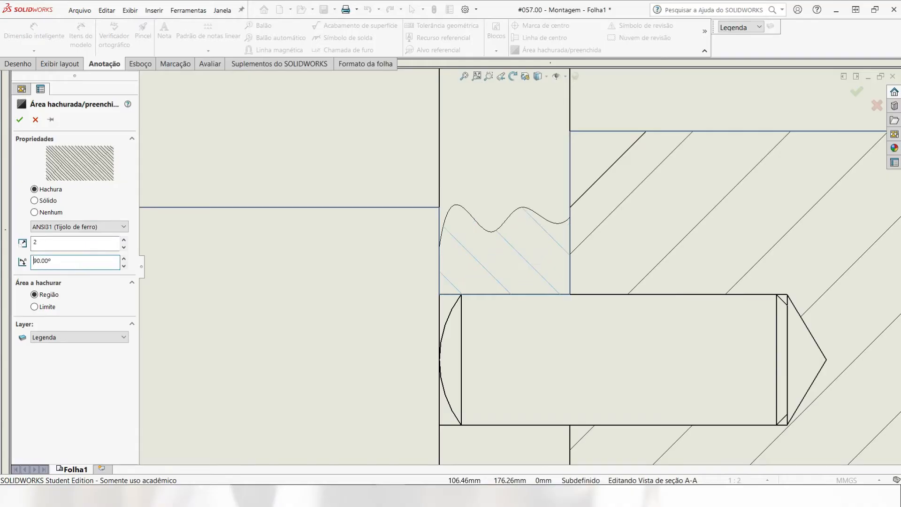
# Step: Apply the same ANSI31 hatch, scale 2 at 90°, to the flange area below the pin and finish the hatching
pyautogui.scroll(3, 503, 338)
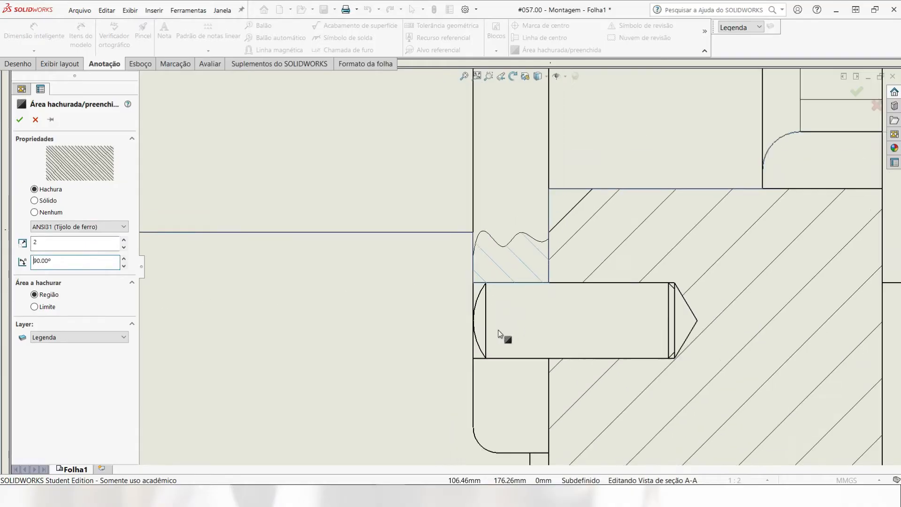
pyautogui.click(517, 373)
pyautogui.scroll(4, 412, 364)
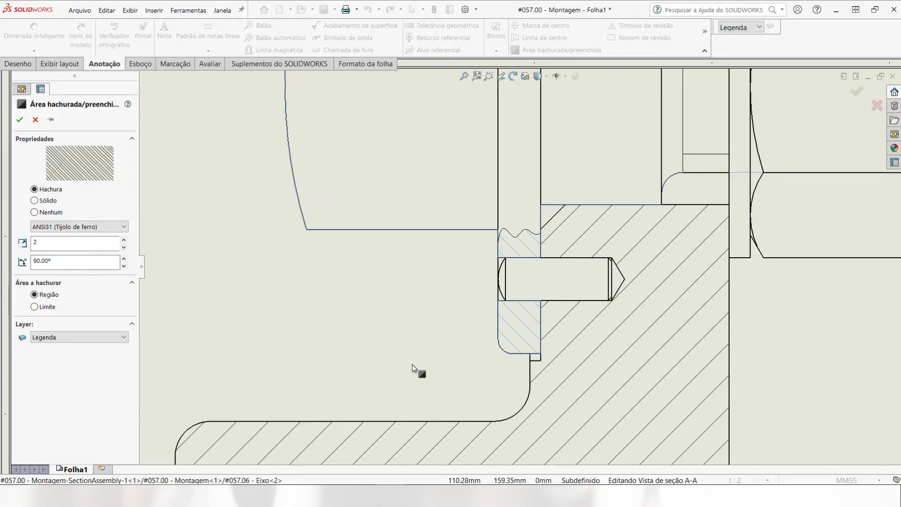
pyautogui.click(19, 120)
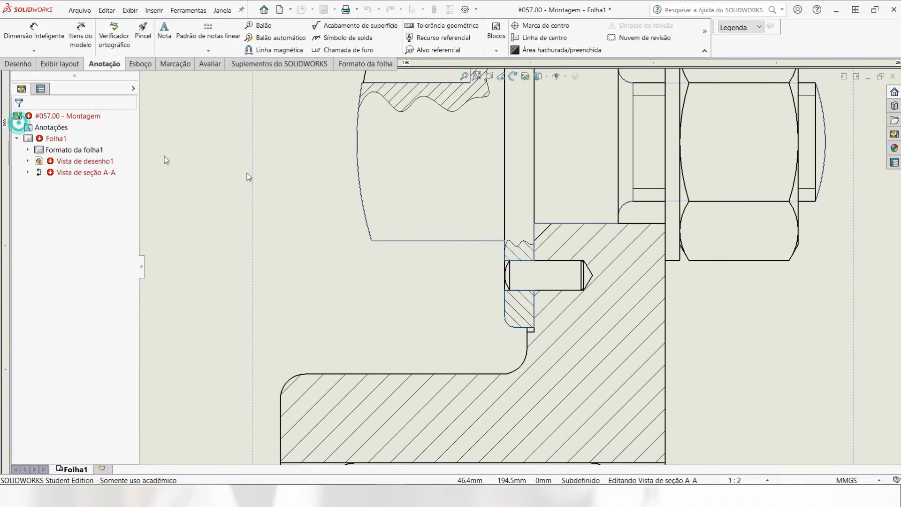
# Step: Start inserting a centre line for the shaft in section view A-A
pyautogui.scroll(1, 457, 297)
pyautogui.scroll(3, 457, 297)
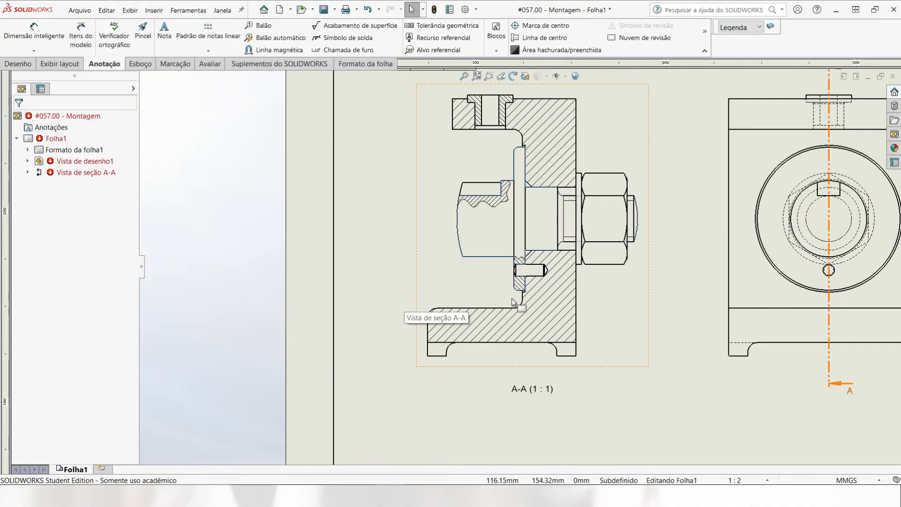
pyautogui.scroll(-2, 544, 202)
pyautogui.scroll(-1, 692, 231)
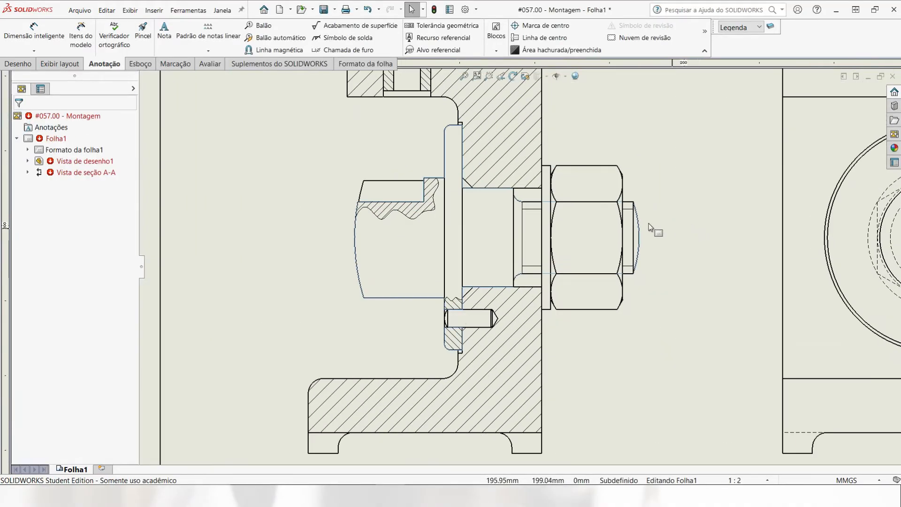
pyautogui.click(544, 38)
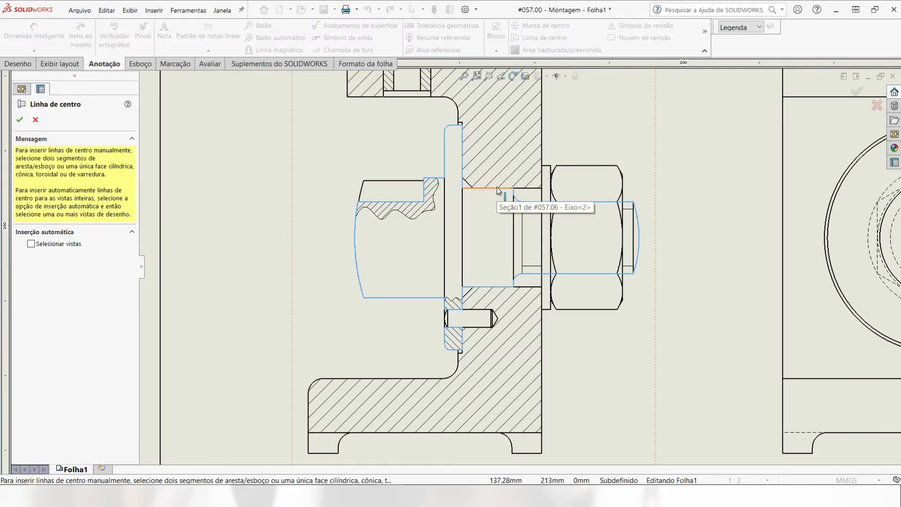
# Step: Add a centre line along the shaft axis in section view A-A and extend it beyond both ends of the shaft and nut assembly
pyautogui.click(497, 187)
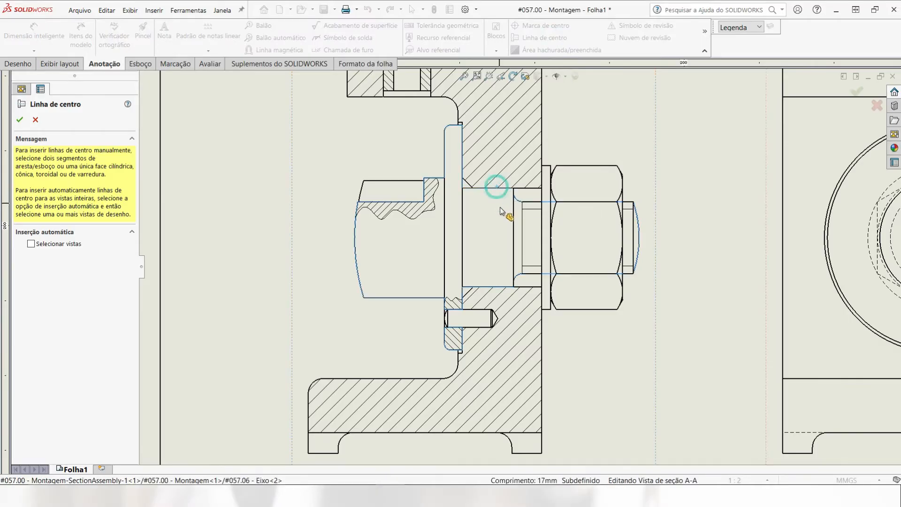
pyautogui.click(500, 287)
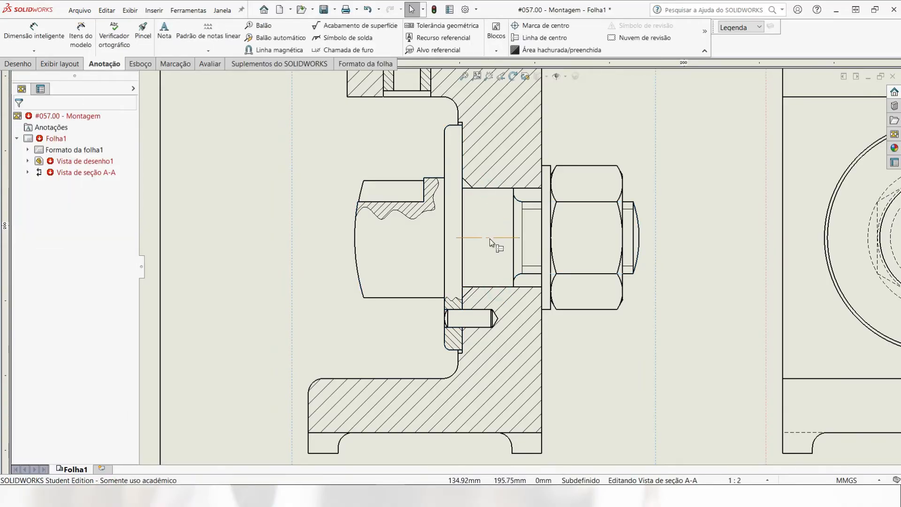
pyautogui.click(490, 238)
pyautogui.click(520, 239)
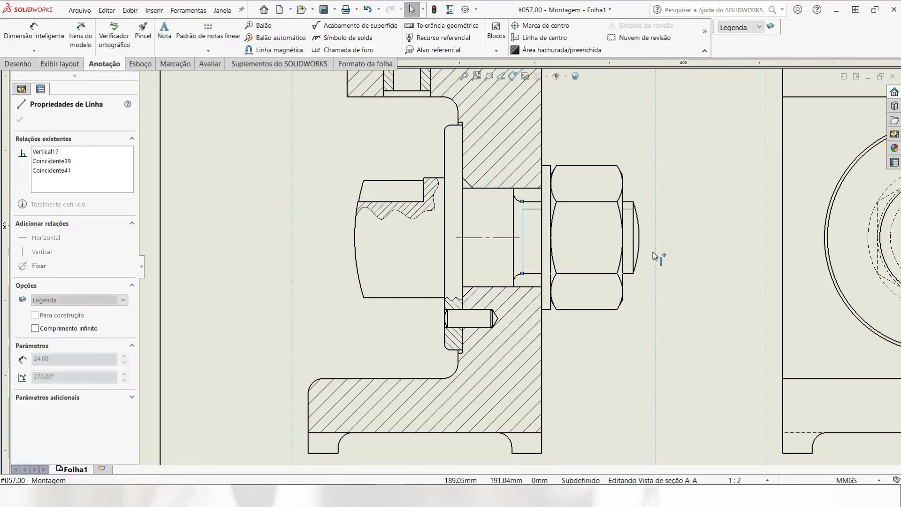
pyautogui.click(494, 238)
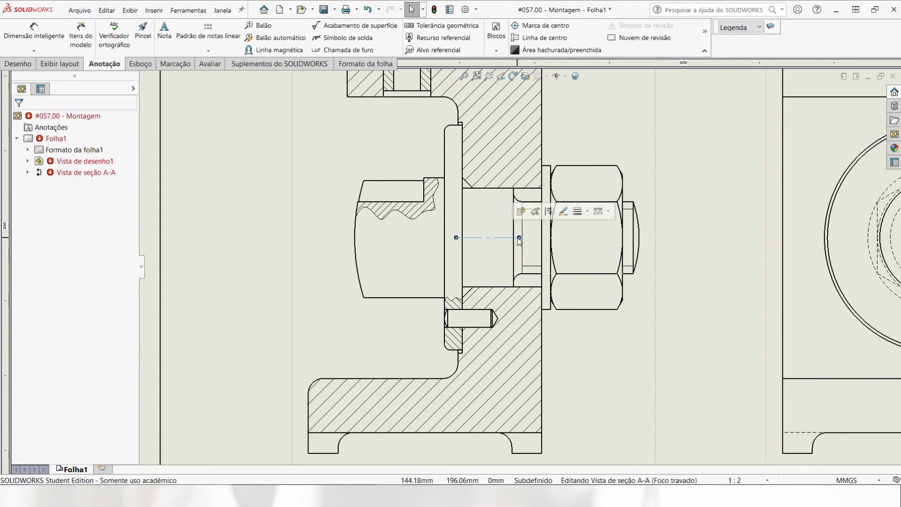
pyautogui.moveTo(652, 245); pyautogui.dragTo(650, 246)
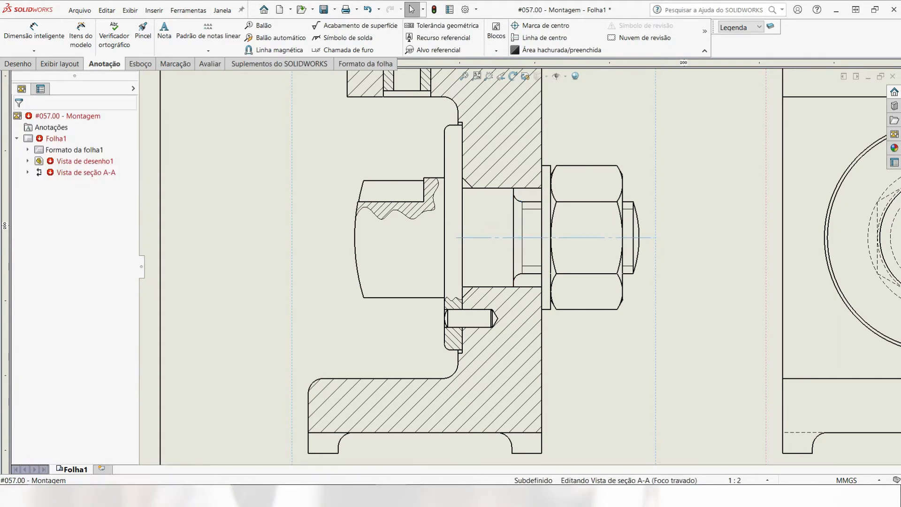
pyautogui.moveTo(456, 237); pyautogui.dragTo(341, 238)
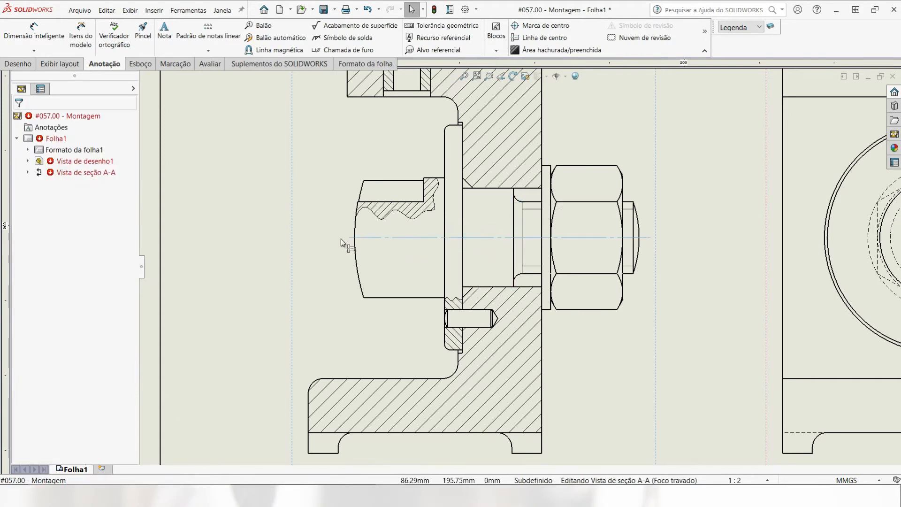
# Step: Add a centre line to the cylindrical pin in section view A-A and extend it past the tip of its hole
pyautogui.click(547, 44)
pyautogui.scroll(-5, 493, 295)
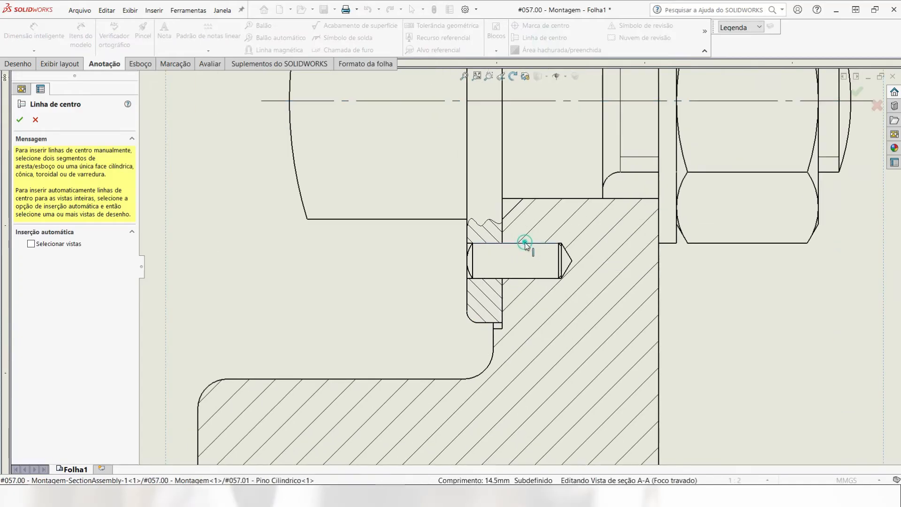
pyautogui.click(520, 278)
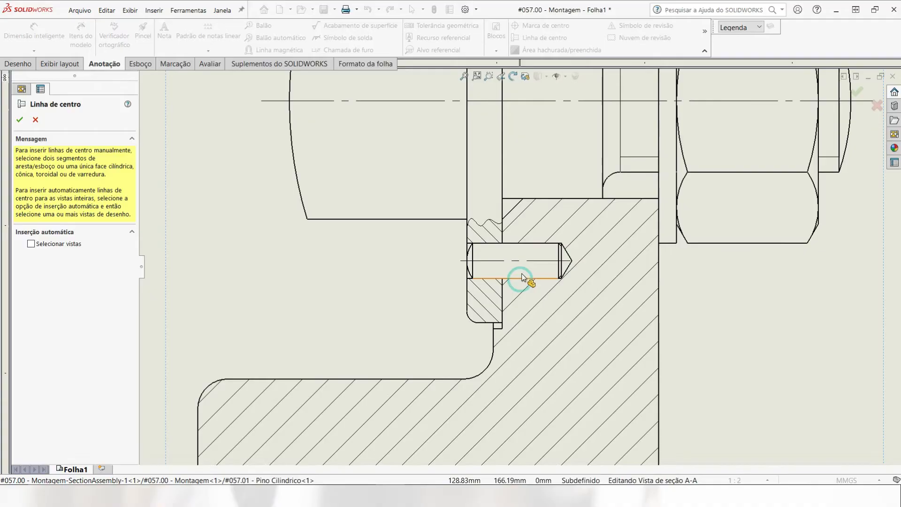
pyautogui.click(543, 260)
pyautogui.moveTo(571, 260); pyautogui.dragTo(585, 263)
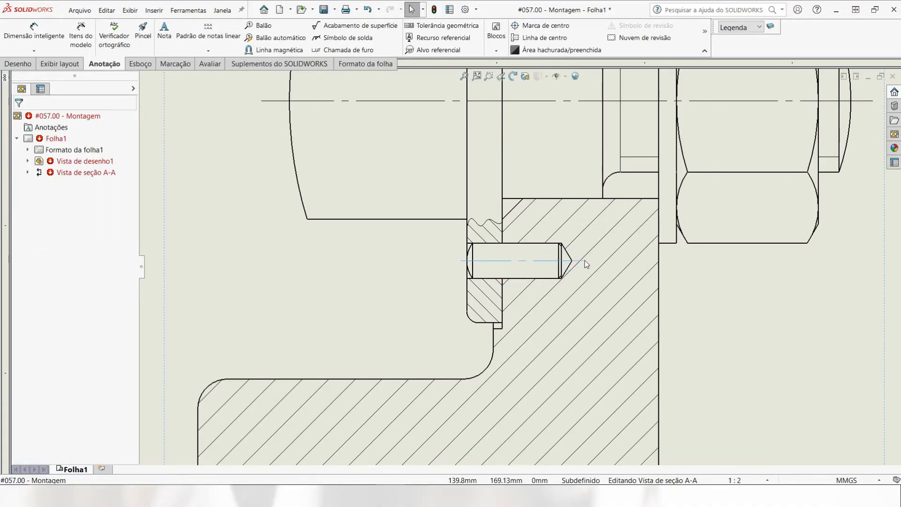
# Step: Add a vertical centre line through the bushing bore in section view A-A, extending below the bushing
pyautogui.scroll(5, 535, 281)
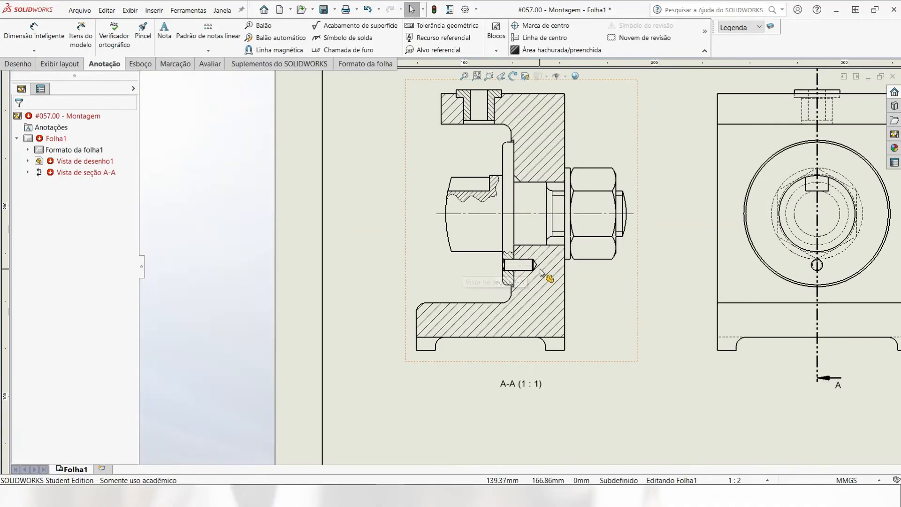
pyautogui.scroll(-5, 516, 146)
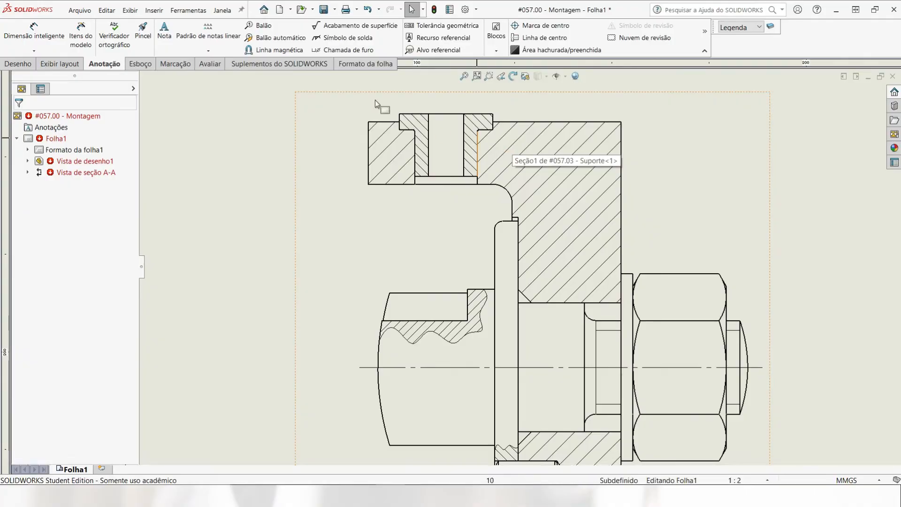
pyautogui.click(545, 37)
pyautogui.click(428, 128)
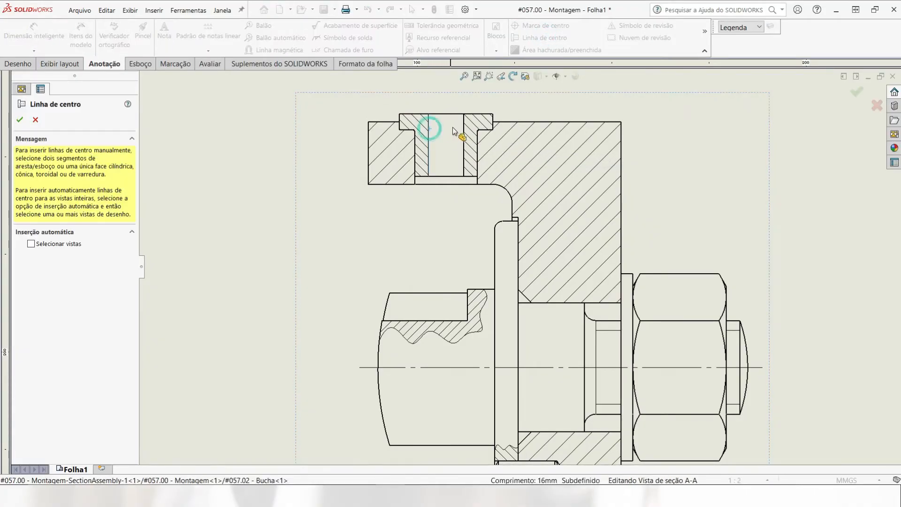
pyautogui.click(464, 134)
pyautogui.press('Return')
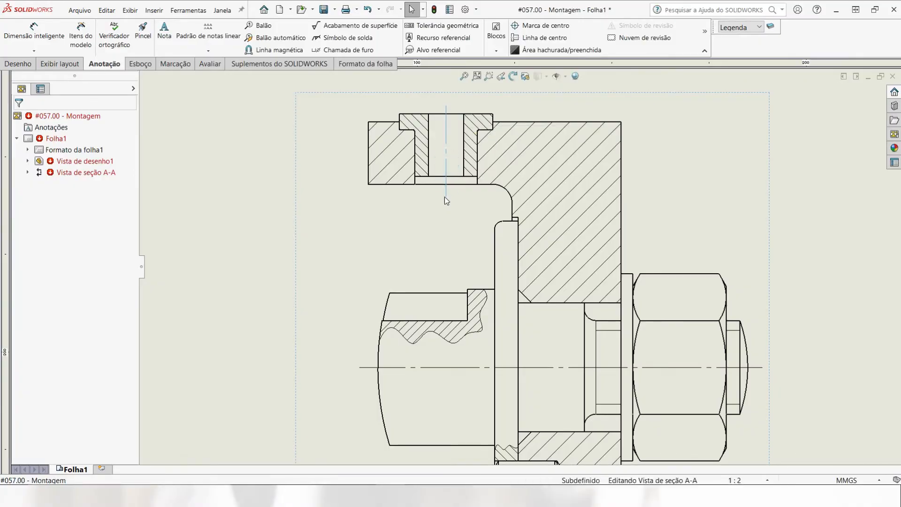
# Step: Sketch a horizontal centre line through the shaft axis in the front view, extending past both sides of the large flange circle
pyautogui.scroll(5, 444, 196)
pyautogui.scroll(5, 475, 226)
pyautogui.scroll(-2, 702, 289)
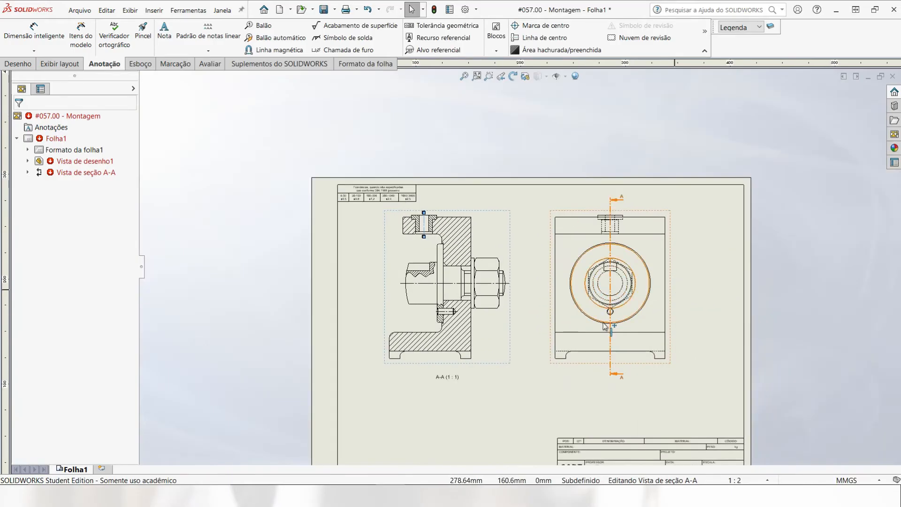
pyautogui.scroll(-2, 595, 289)
pyautogui.scroll(-1, 605, 296)
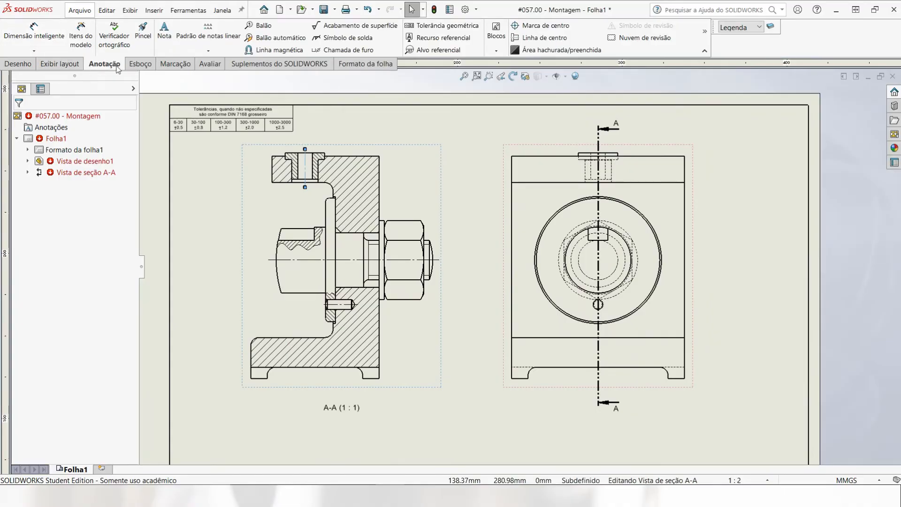
pyautogui.click(140, 64)
pyautogui.click(83, 25)
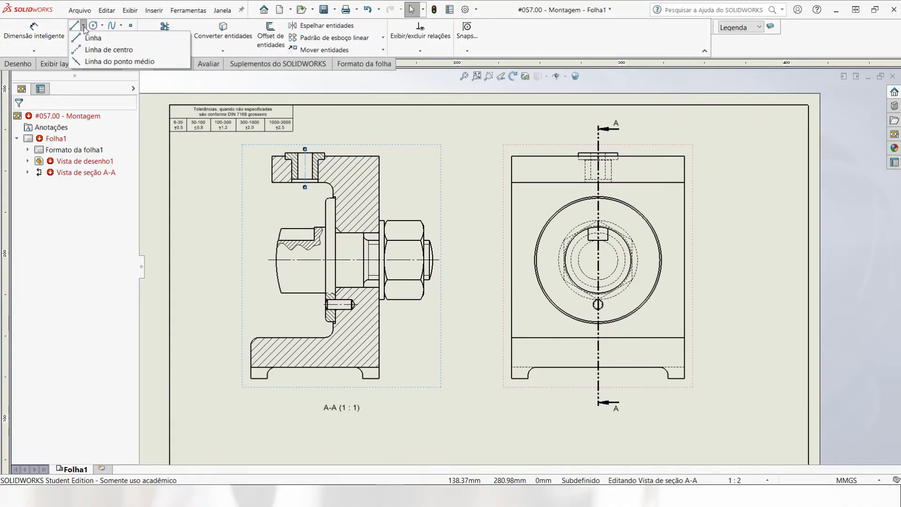
pyautogui.click(100, 48)
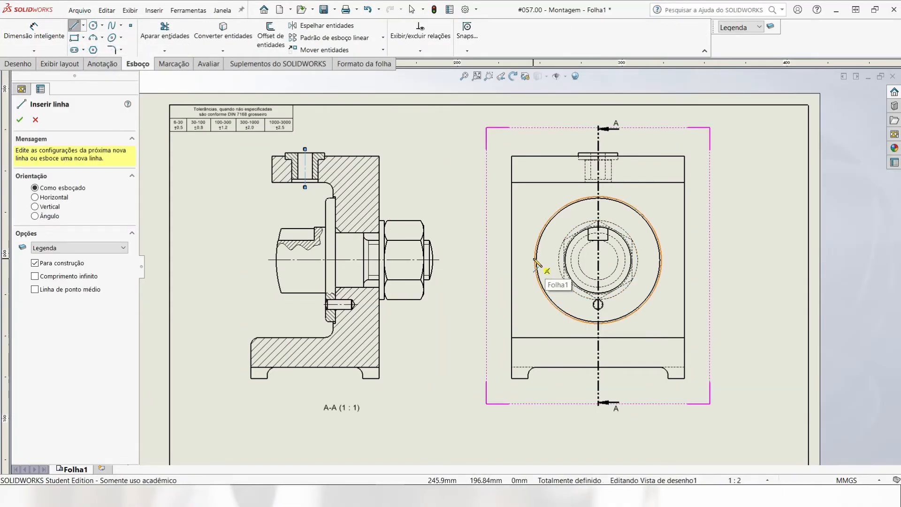
pyautogui.scroll(-4, 536, 260)
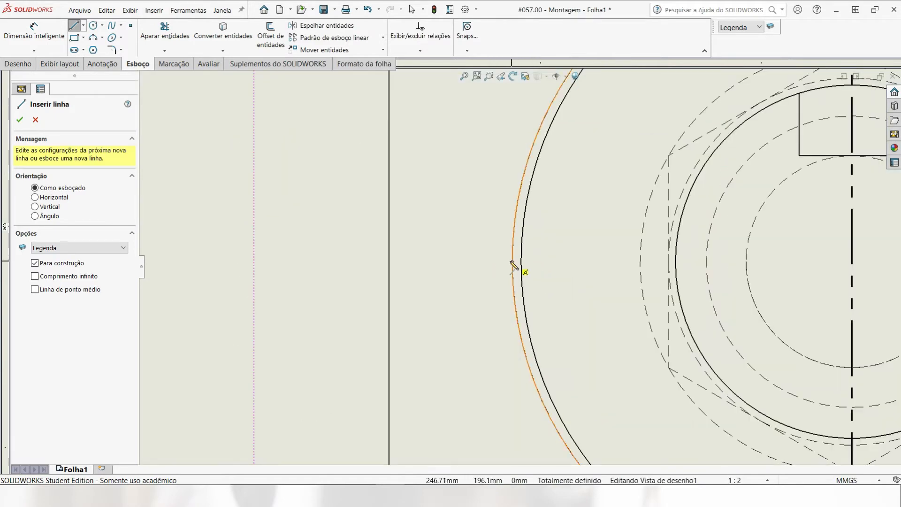
pyautogui.scroll(-5, 527, 267)
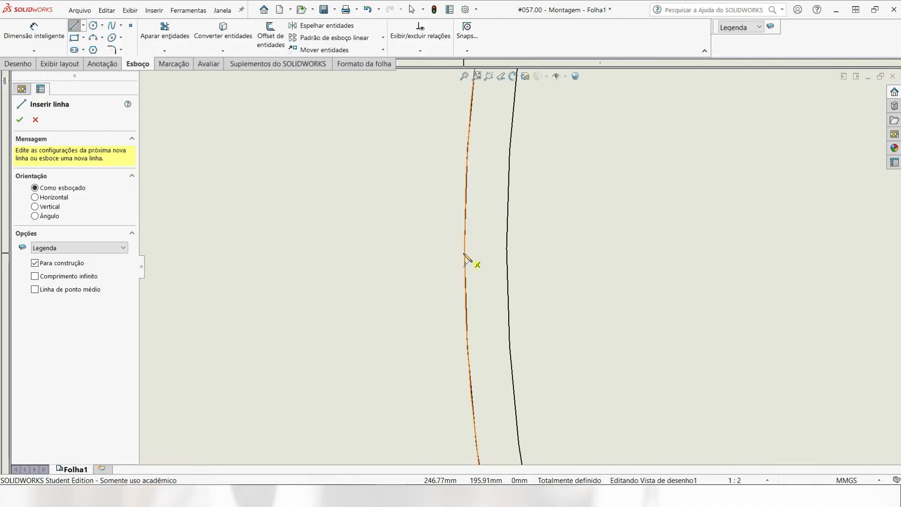
pyautogui.click(464, 249)
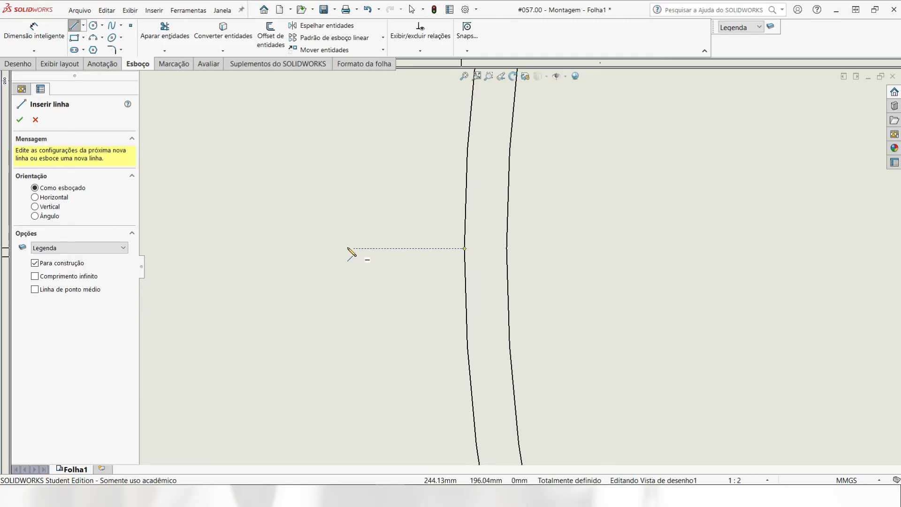
pyautogui.click(261, 248)
pyautogui.scroll(5, 322, 268)
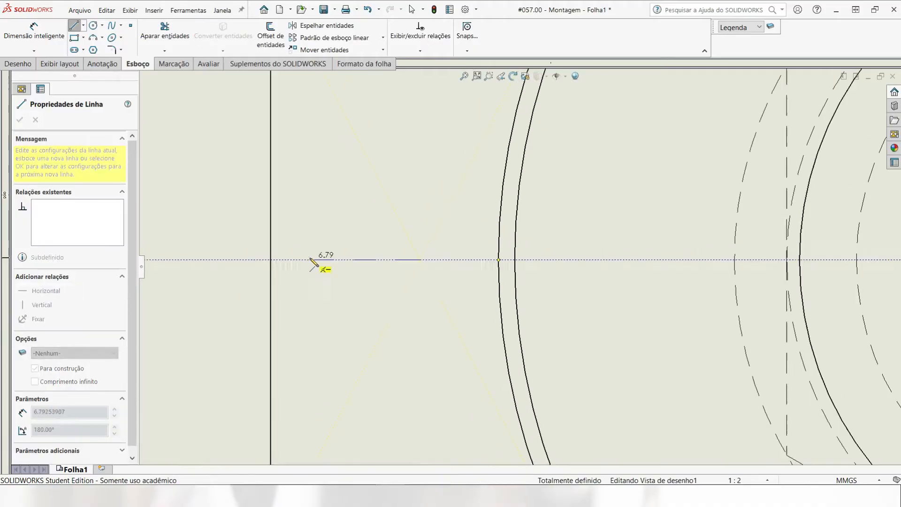
pyautogui.scroll(4, 681, 269)
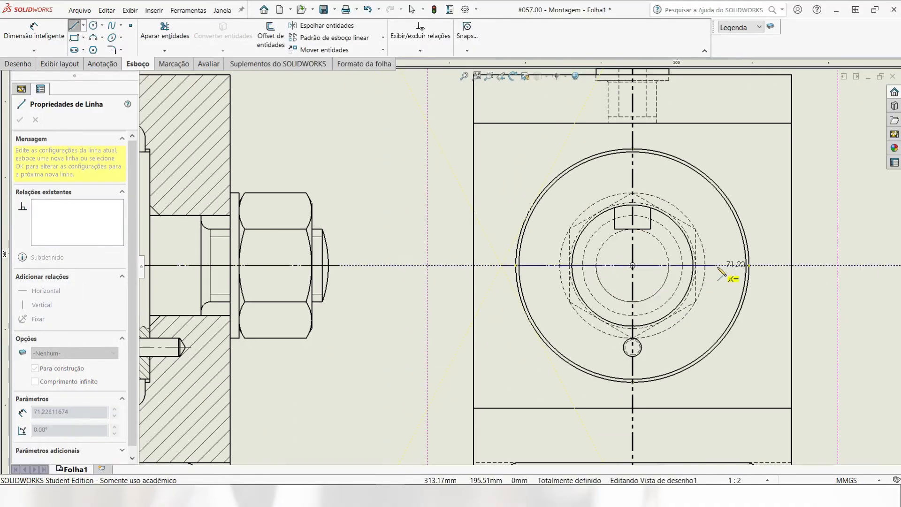
pyautogui.press('Escape')
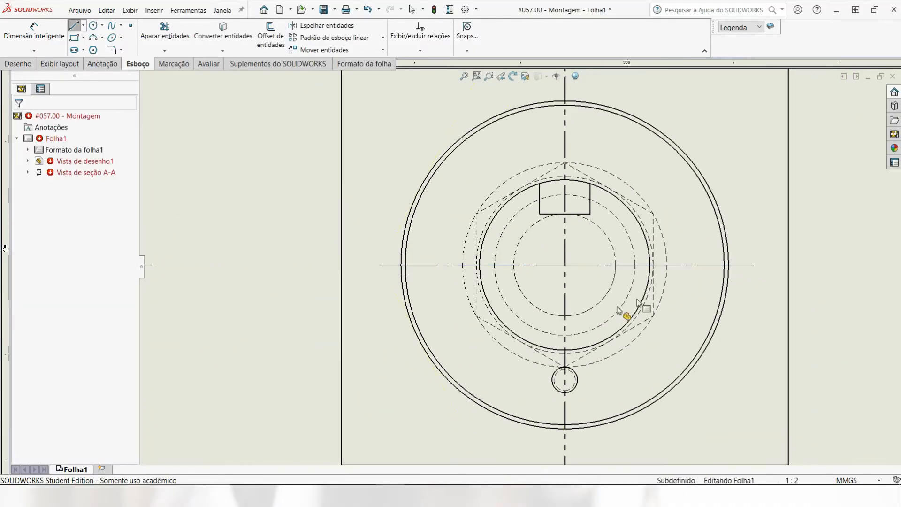
# Step: Sketch a horizontal centre line about 8 mm long through the small pin circle in the front view, extending past both sides
pyautogui.scroll(-2, 582, 383)
pyautogui.scroll(-2, 600, 420)
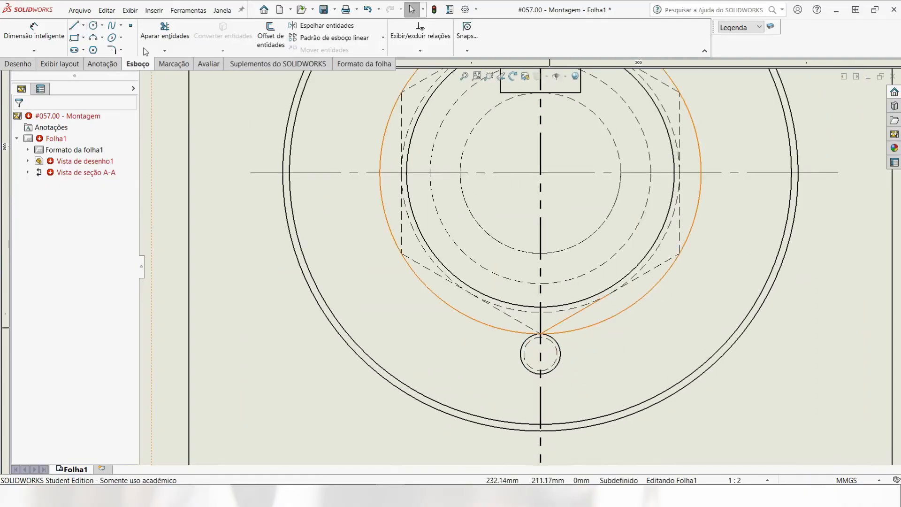
pyautogui.click(83, 26)
pyautogui.click(88, 49)
pyautogui.scroll(-3, 528, 376)
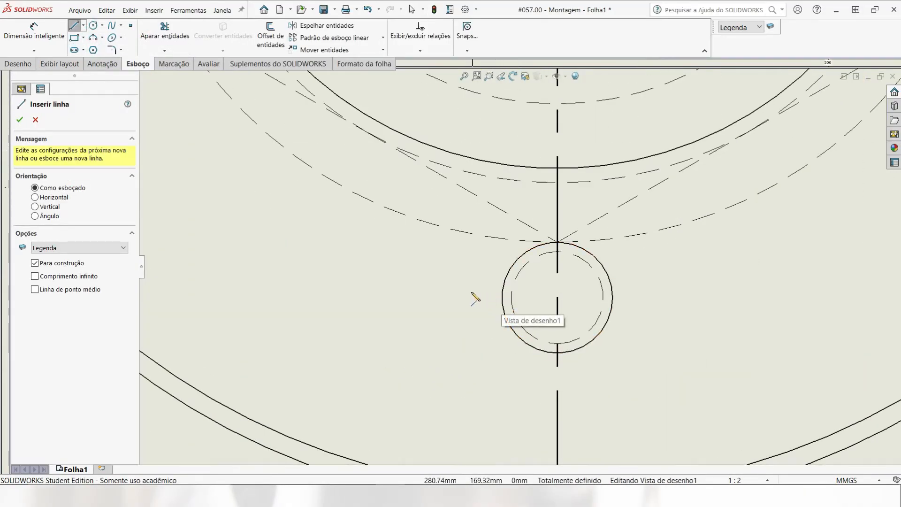
pyautogui.scroll(-4, 493, 299)
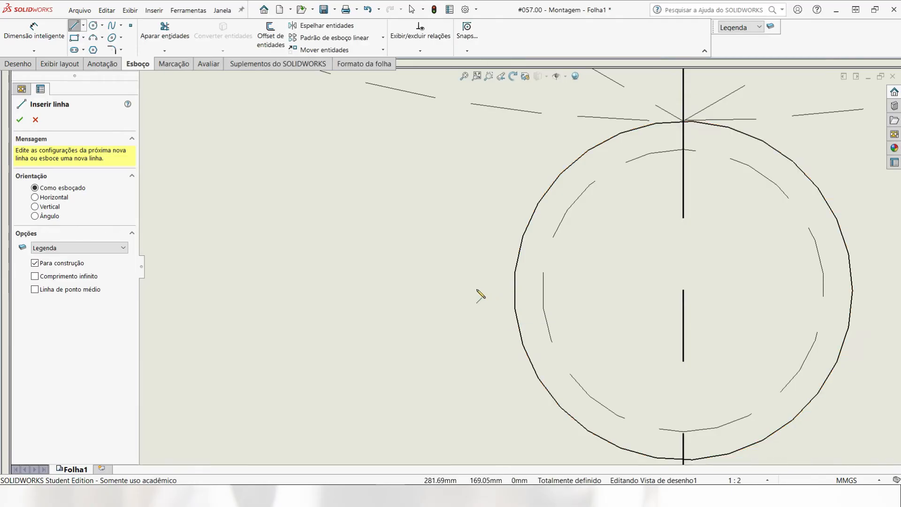
pyautogui.scroll(-5, 467, 301)
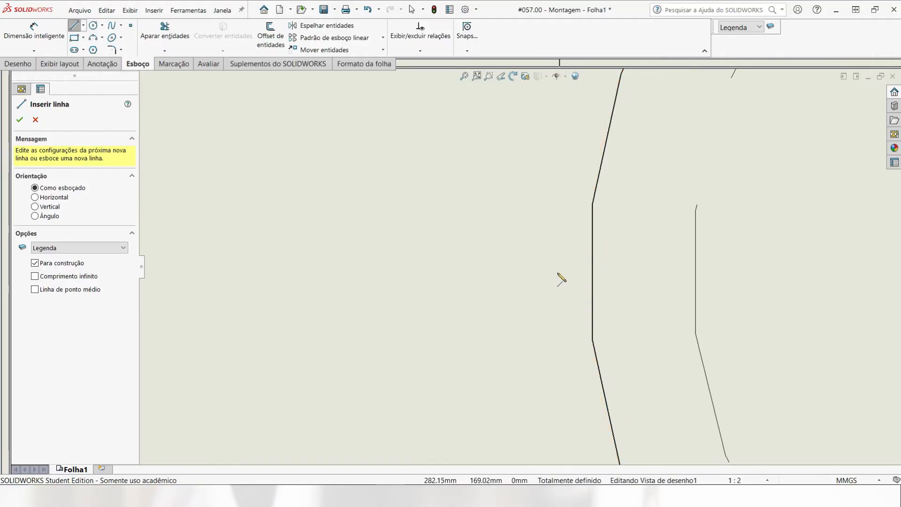
pyautogui.click(338, 272)
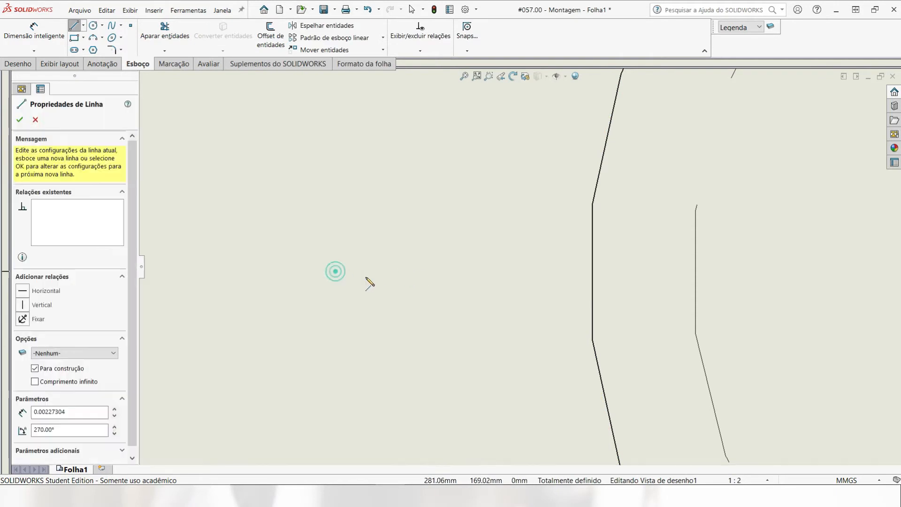
pyautogui.scroll(4, 458, 288)
pyautogui.scroll(3, 607, 282)
pyautogui.scroll(1, 518, 265)
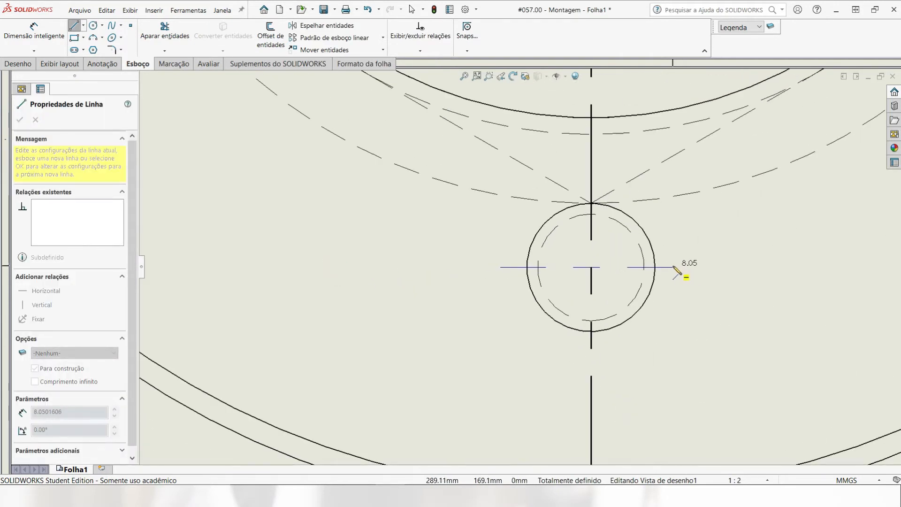
pyautogui.click(674, 266)
pyautogui.press('Escape')
pyautogui.scroll(6, 653, 310)
pyautogui.scroll(6, 652, 315)
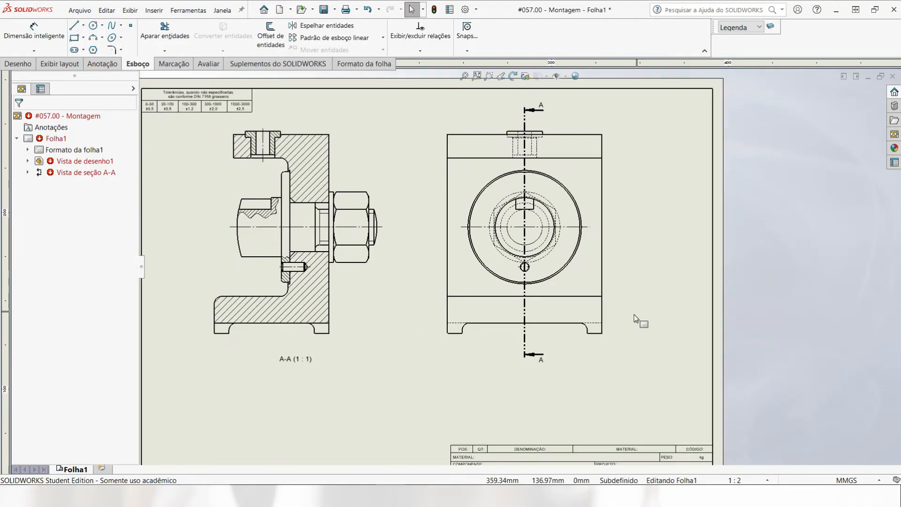
pyautogui.scroll(-2, 476, 261)
pyautogui.scroll(-1, 478, 262)
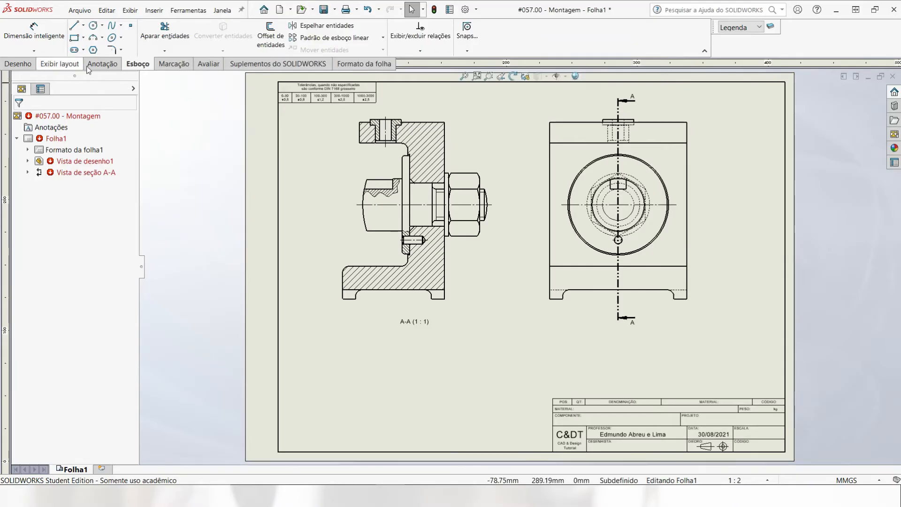
pyautogui.click(100, 64)
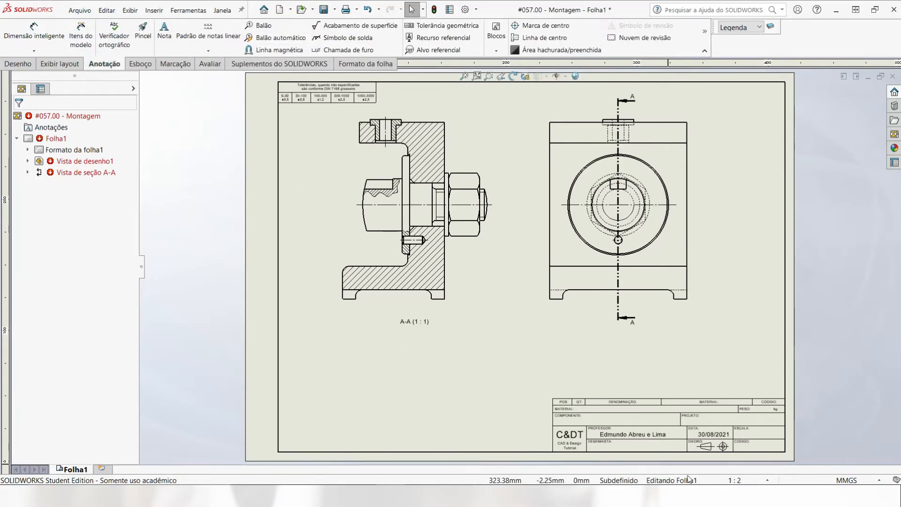
pyautogui.click(729, 495)
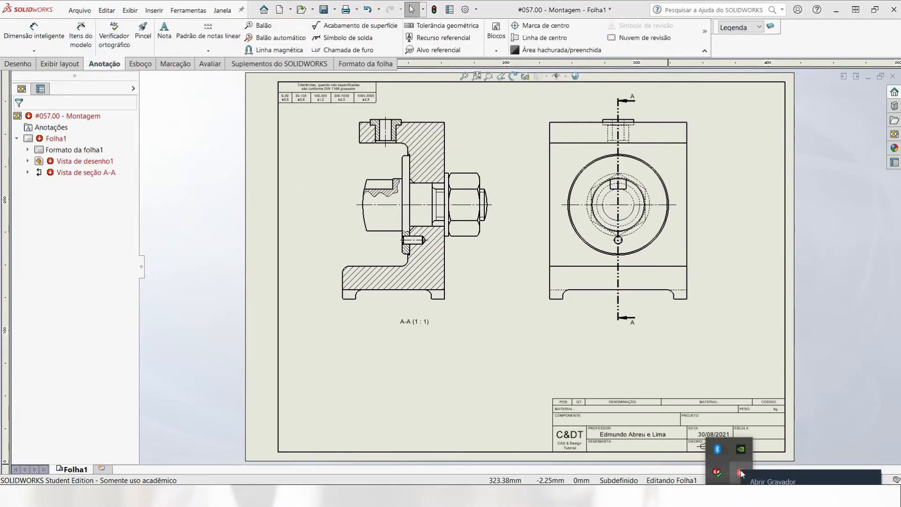
pyautogui.click(741, 472)
pyautogui.click(738, 476)
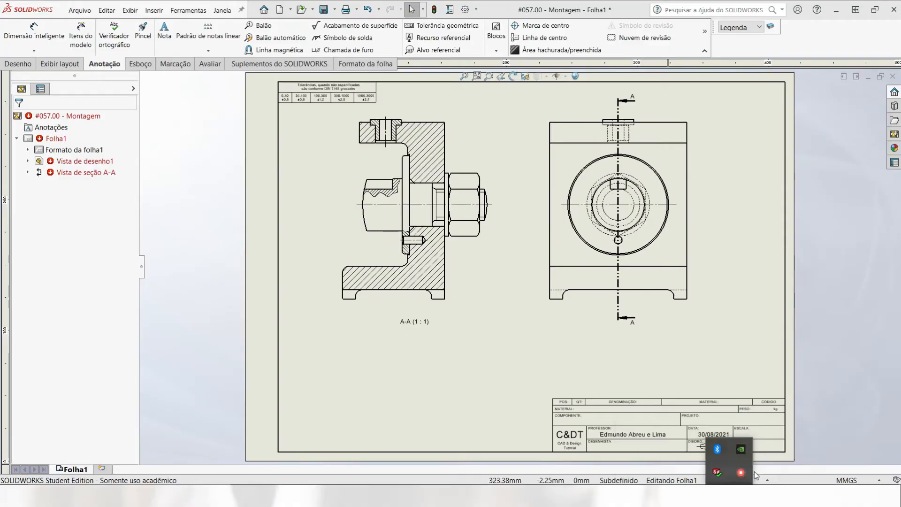
pyautogui.click(840, 399)
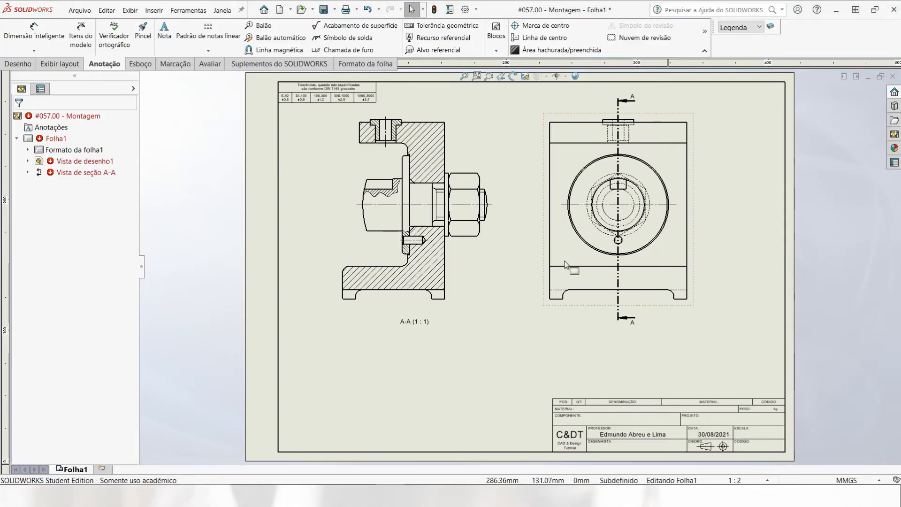
# Step: Move section view A-A slightly closer to the front view and add a circular balloon to the cylindrical pin, placed outside the section
pyautogui.moveTo(489, 303); pyautogui.dragTo(550, 320)
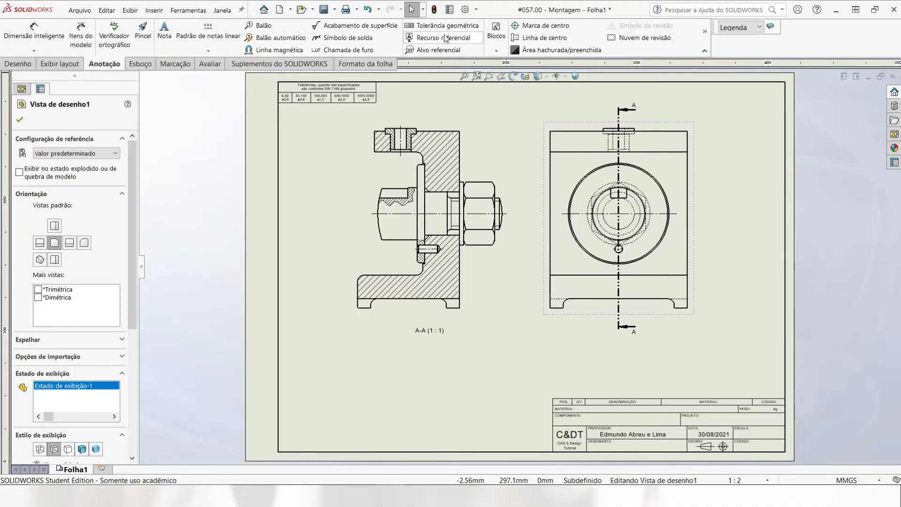
pyautogui.click(262, 28)
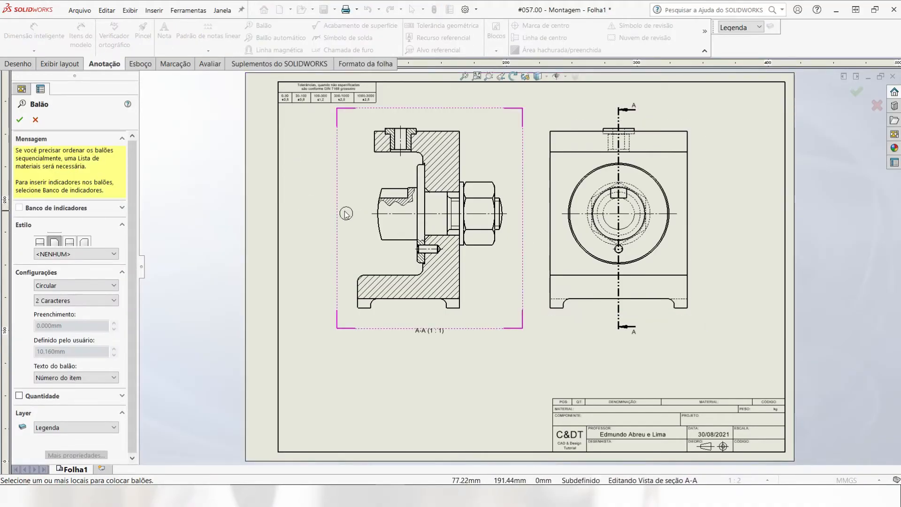
pyautogui.scroll(-3, 393, 256)
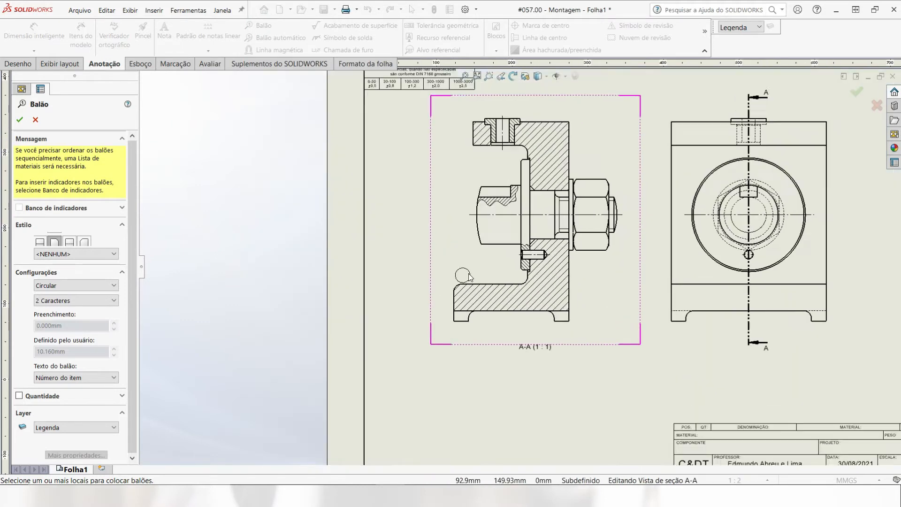
pyautogui.scroll(-2, 548, 256)
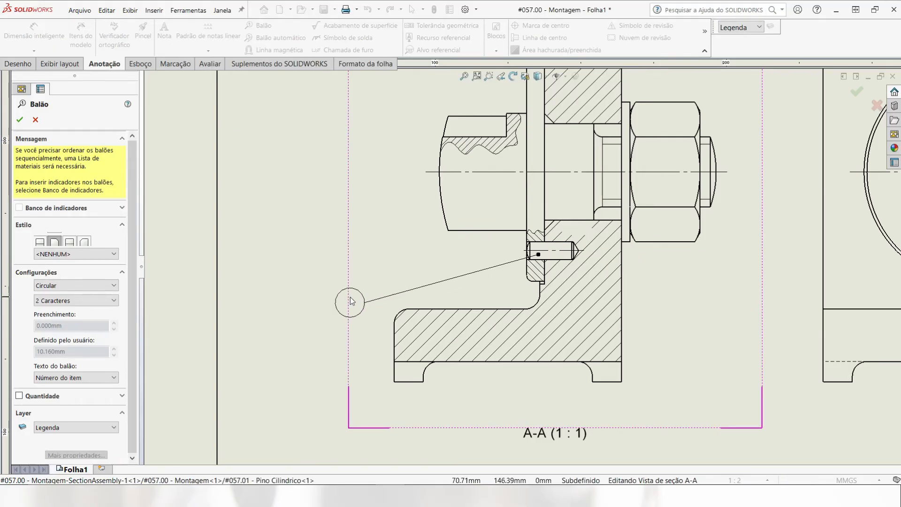
pyautogui.click(348, 305)
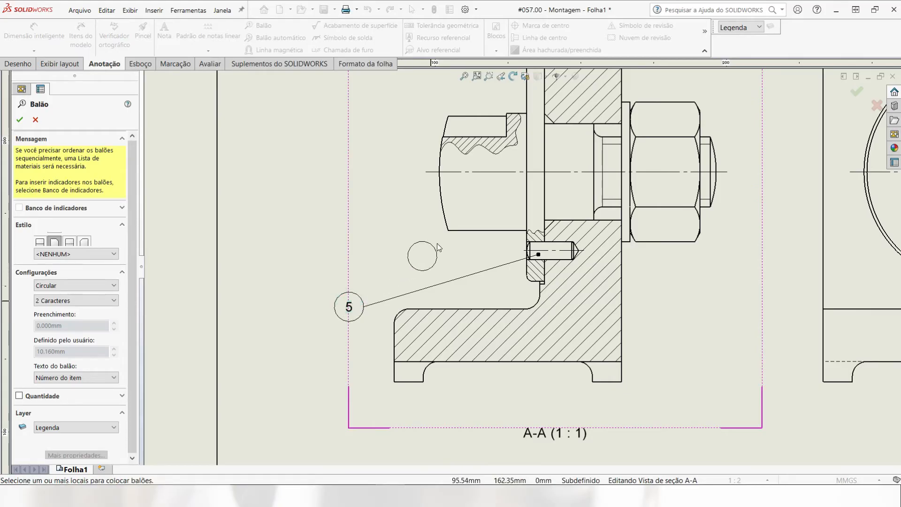
# Step: Add item balloons to the shaft and the bushing in section view A-A, placing both beside the view on the open side
pyautogui.click(469, 207)
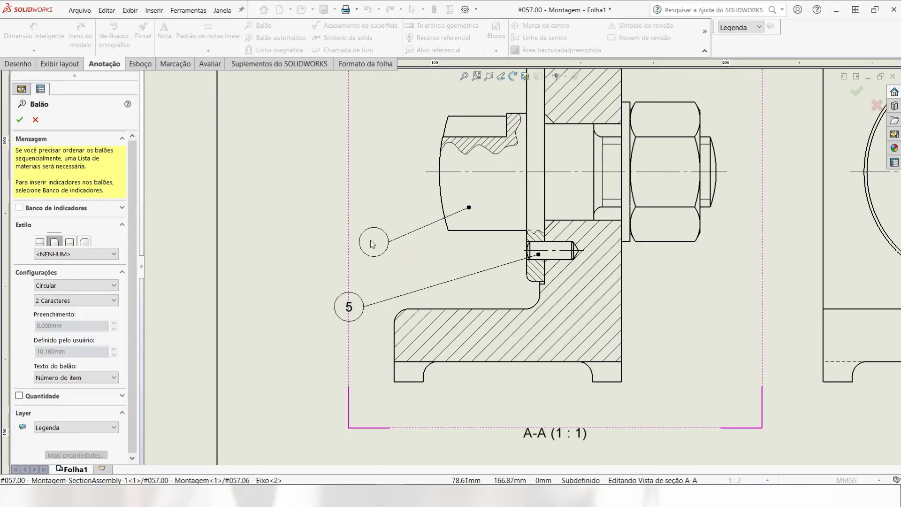
pyautogui.click(348, 251)
pyautogui.scroll(3, 392, 253)
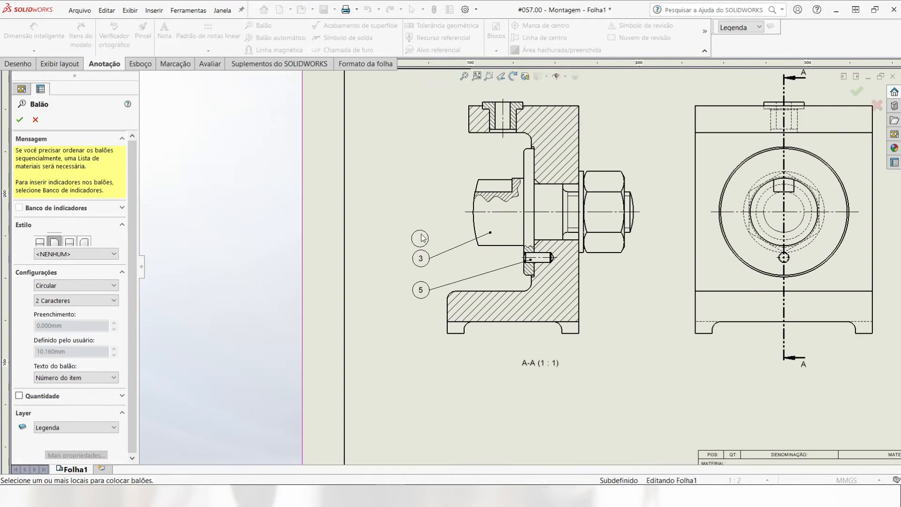
pyautogui.scroll(-1, 490, 177)
pyautogui.scroll(-3, 490, 177)
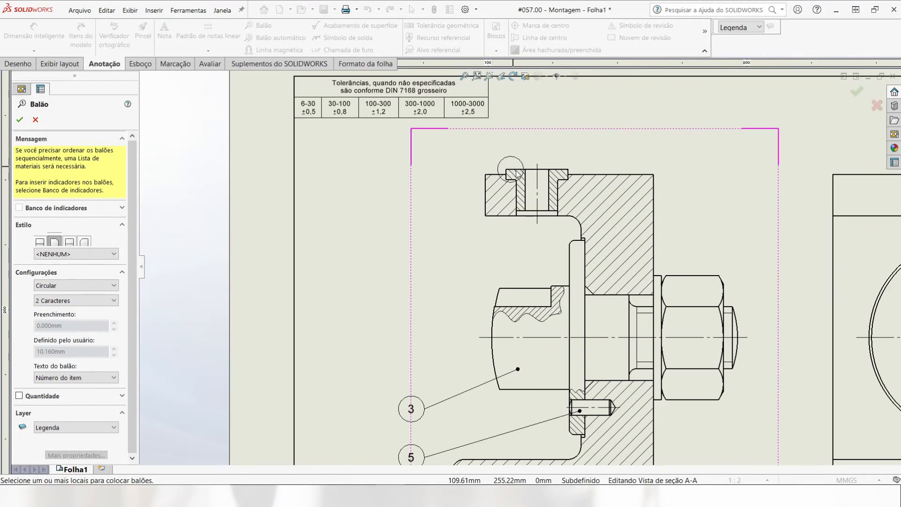
pyautogui.click(516, 186)
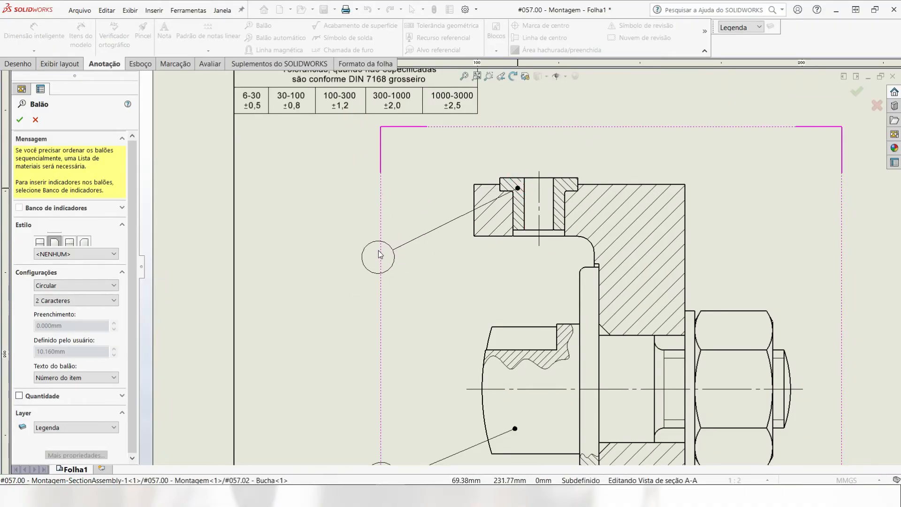
pyautogui.click(375, 253)
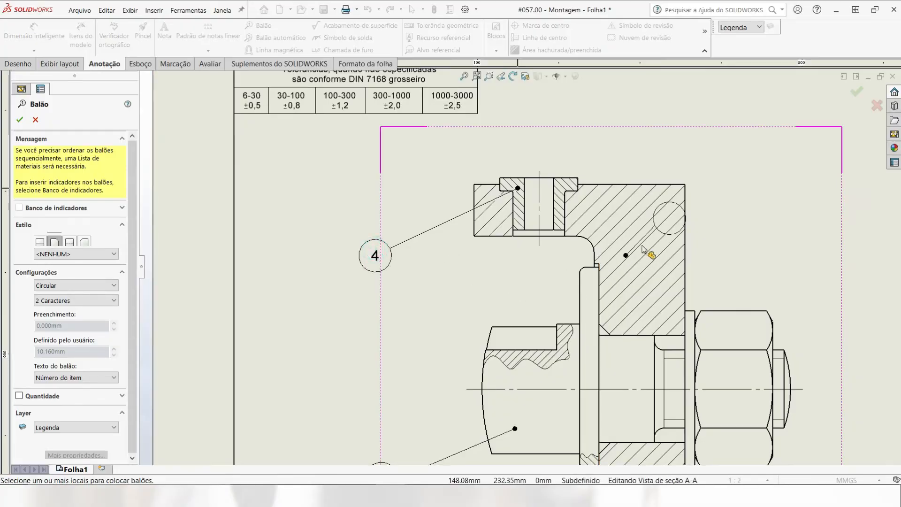
# Step: Add an item balloon to the hatched support body in section view A-A, placed above the view
pyautogui.scroll(3, 610, 244)
pyautogui.scroll(-1, 575, 242)
pyautogui.click(537, 233)
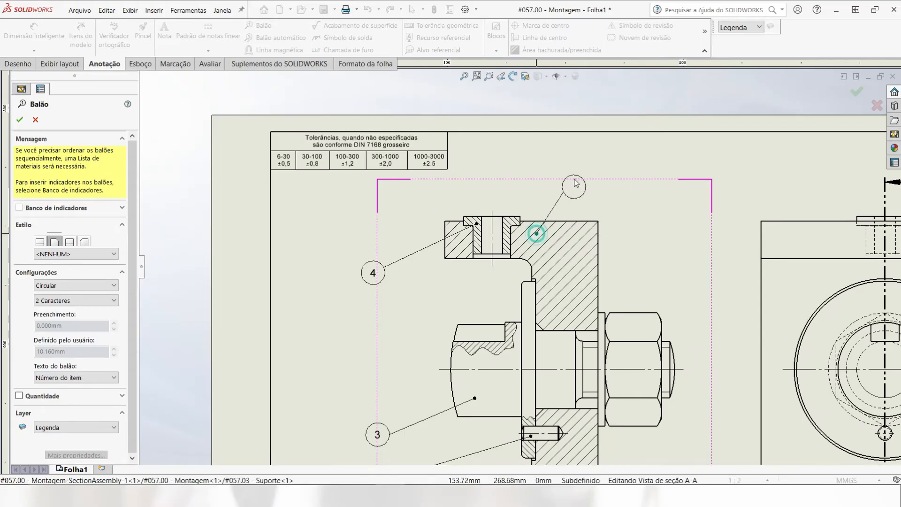
pyautogui.click(563, 183)
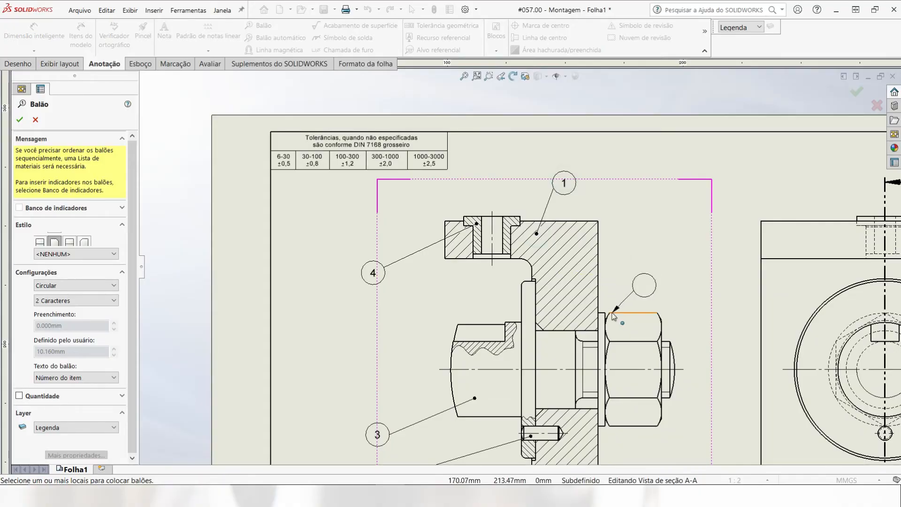
# Step: Add item balloons to the thin washer and the hex nut, placing them level with the support's balloon above section view A-A
pyautogui.scroll(3, 601, 281)
pyautogui.scroll(-3, 569, 284)
pyautogui.scroll(-3, 519, 278)
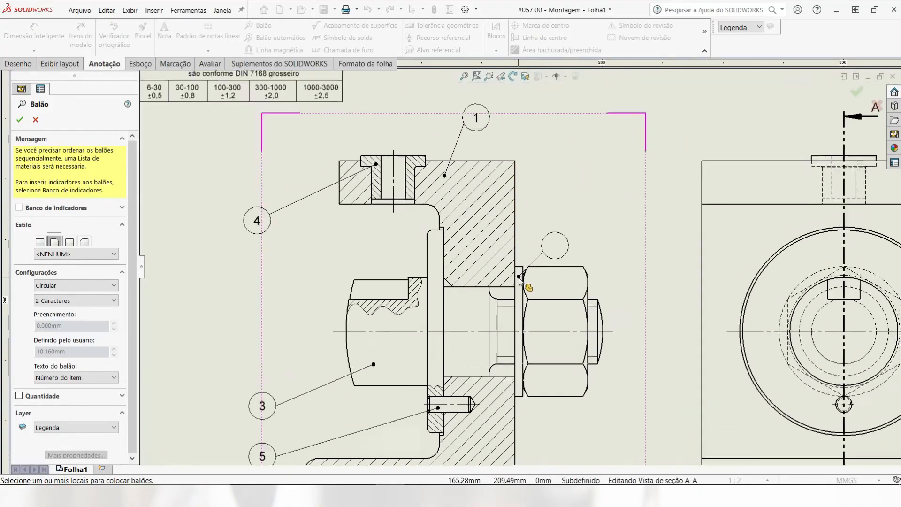
pyautogui.click(517, 270)
pyautogui.scroll(3, 573, 182)
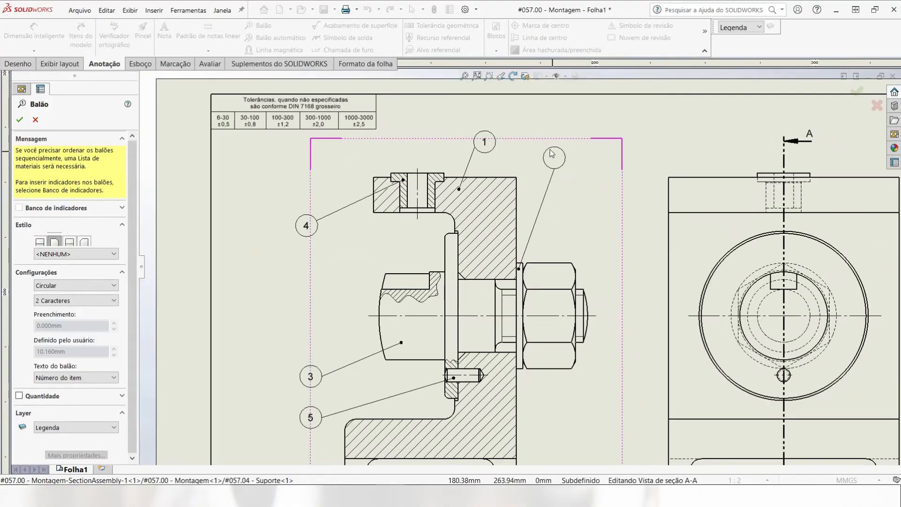
pyautogui.click(540, 142)
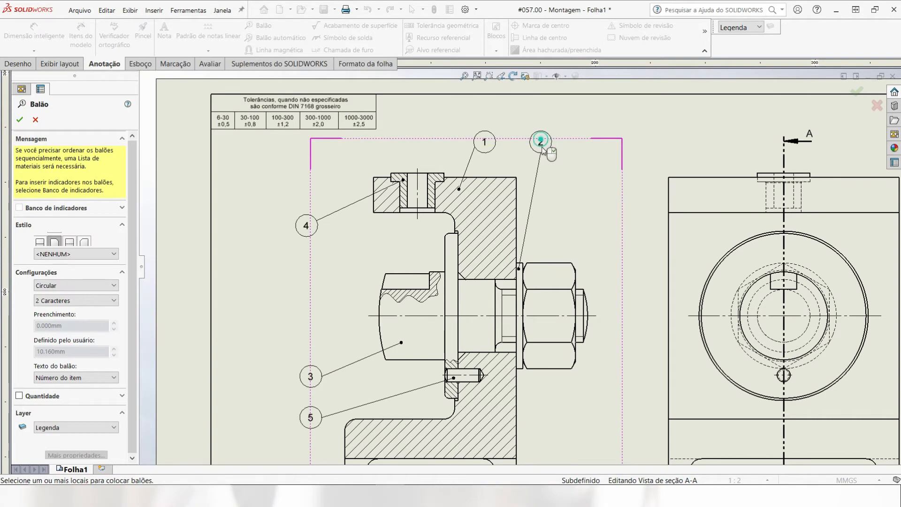
pyautogui.click(555, 271)
pyautogui.click(584, 141)
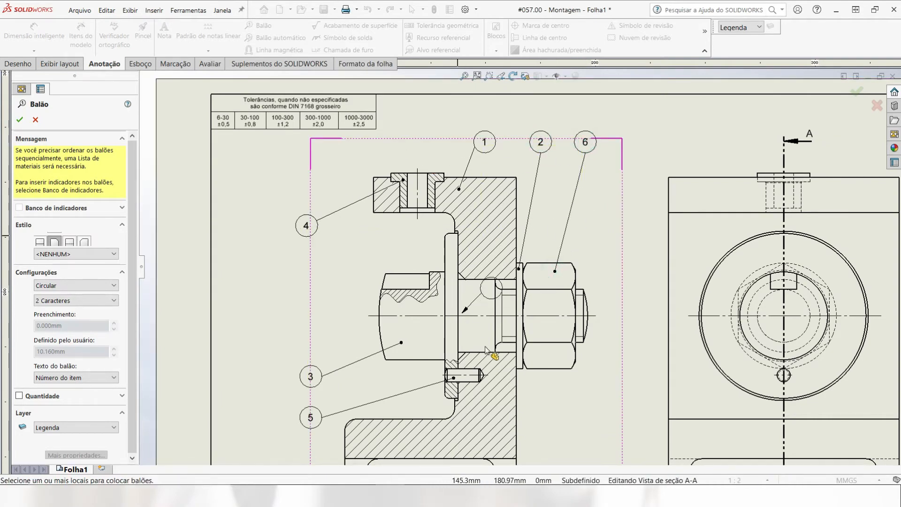
pyautogui.press('Escape')
# Step: Align the bushing's balloon with the row above section view A-A and move the shaft and pin balloons higher in one vertical line
pyautogui.moveTo(317, 222); pyautogui.dragTo(433, 146)
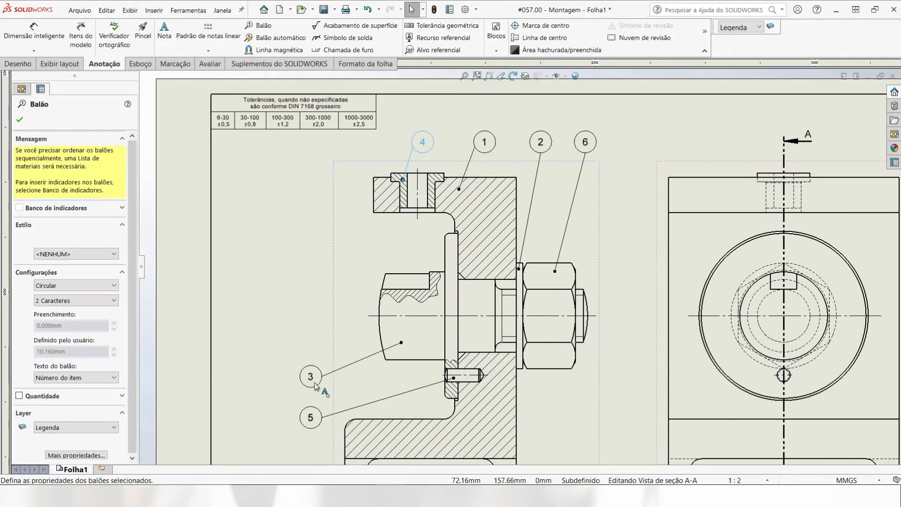
pyautogui.moveTo(311, 377); pyautogui.dragTo(324, 333)
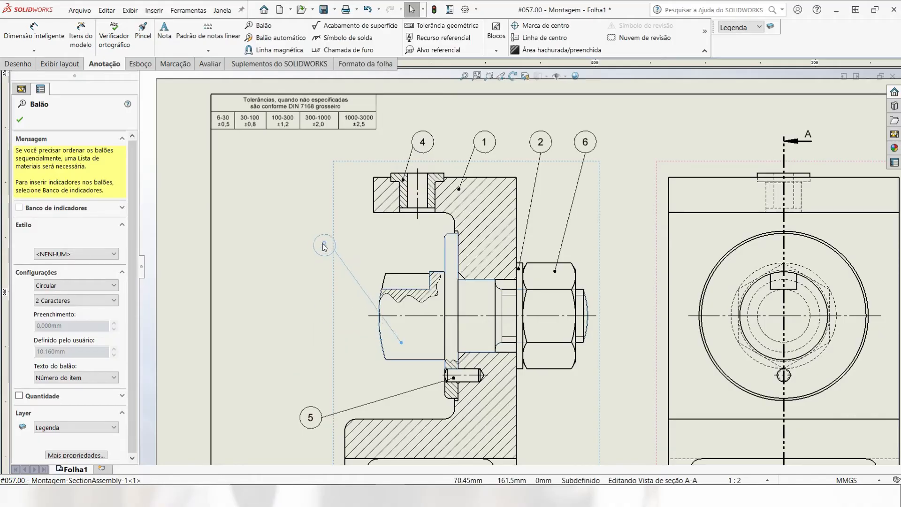
pyautogui.moveTo(324, 245); pyautogui.dragTo(310, 230)
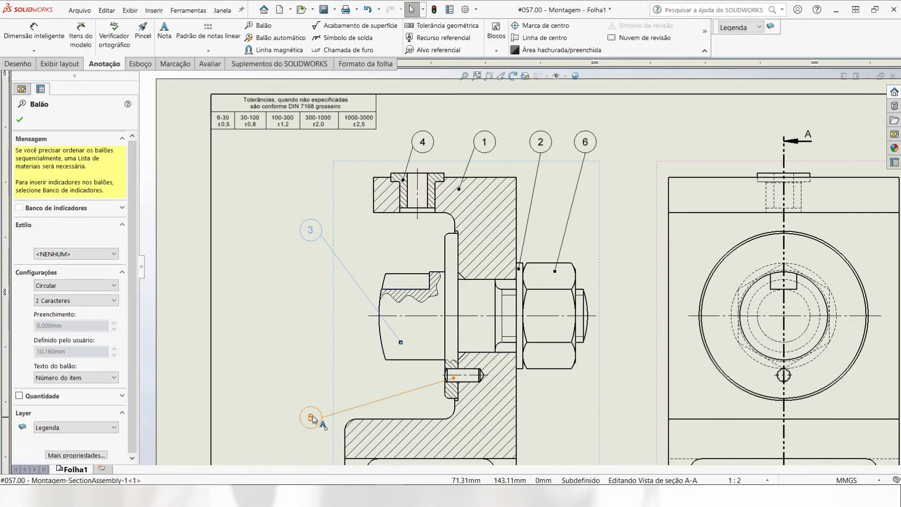
pyautogui.moveTo(311, 418); pyautogui.dragTo(310, 386)
pyautogui.press('Escape')
pyautogui.press('f')
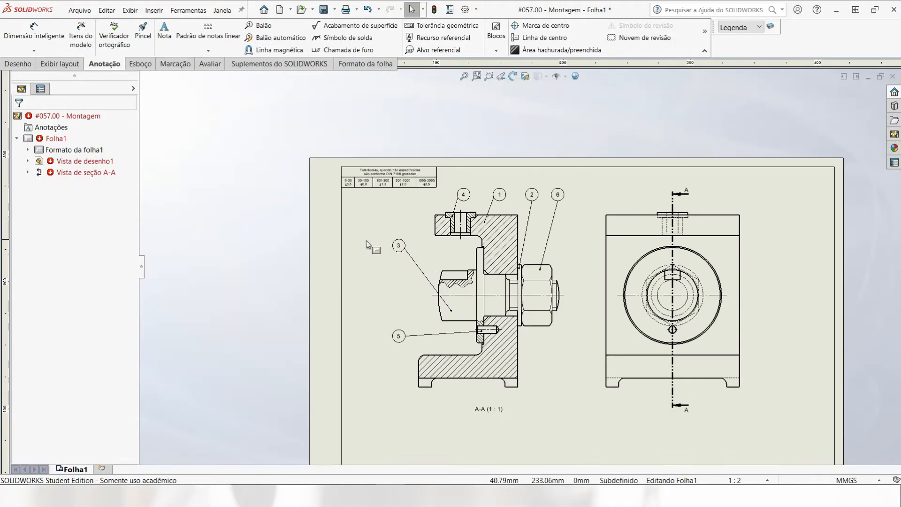
# Step: Dimension the assembly's overall length in section view A-A, from the base's outer edge to the shaft's threaded end, placed below the view
pyautogui.click(56, 41)
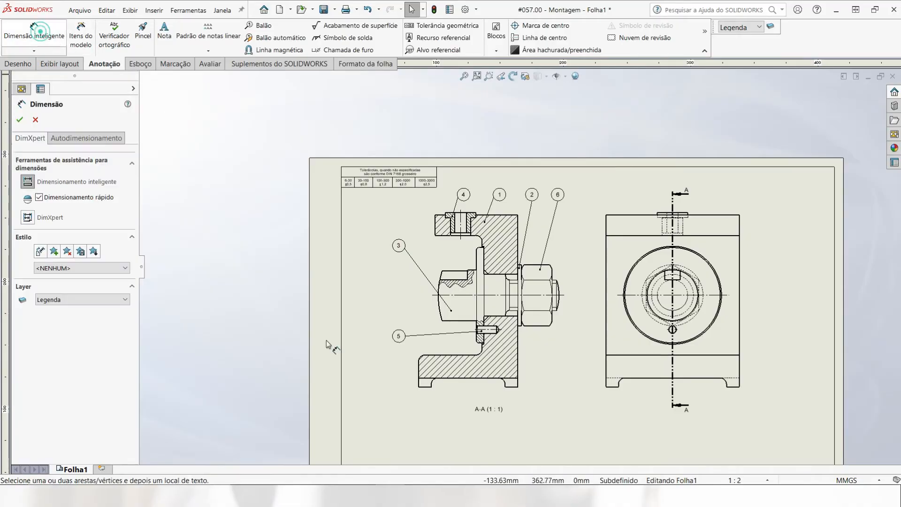
pyautogui.click(419, 376)
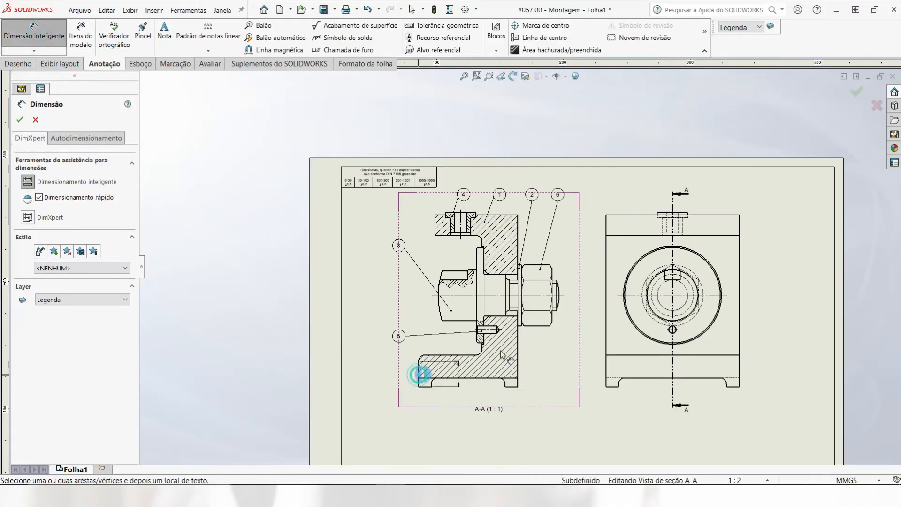
pyautogui.scroll(-3, 573, 328)
pyautogui.click(550, 283)
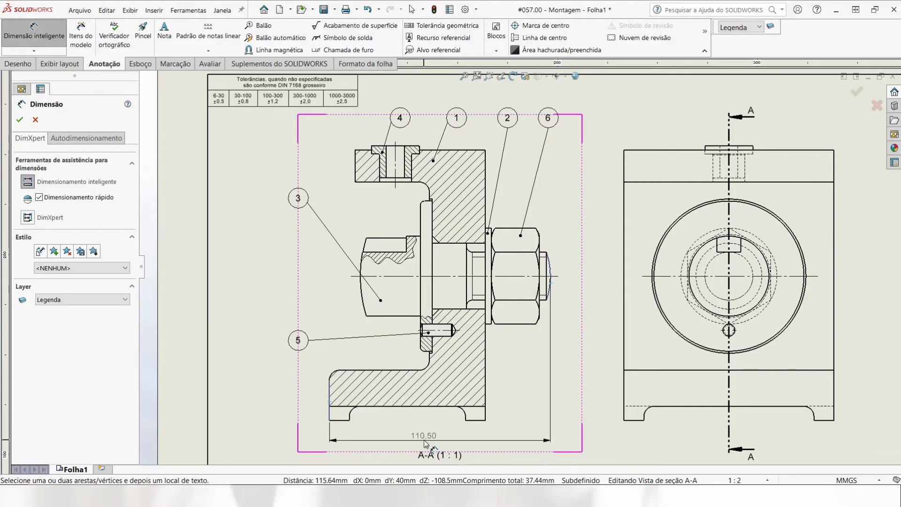
pyautogui.click(426, 443)
pyautogui.press('Escape')
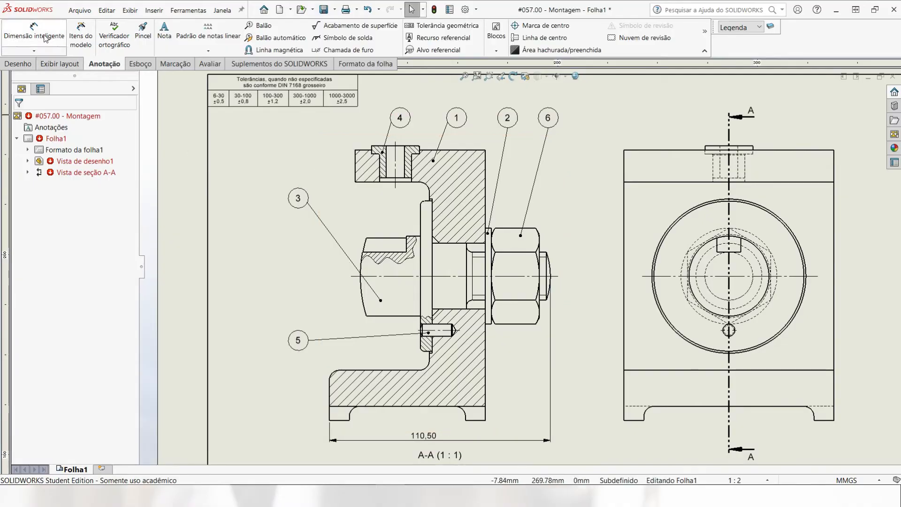
# Step: Dimension the overall height in the front view, from the bushing's top edge to the base's bottom edge, placed beside the view
pyautogui.click(34, 33)
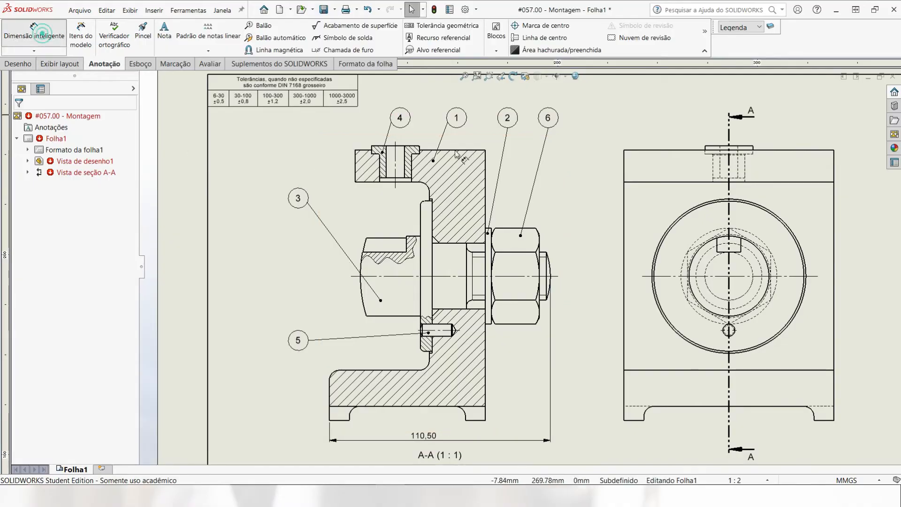
pyautogui.click(751, 149)
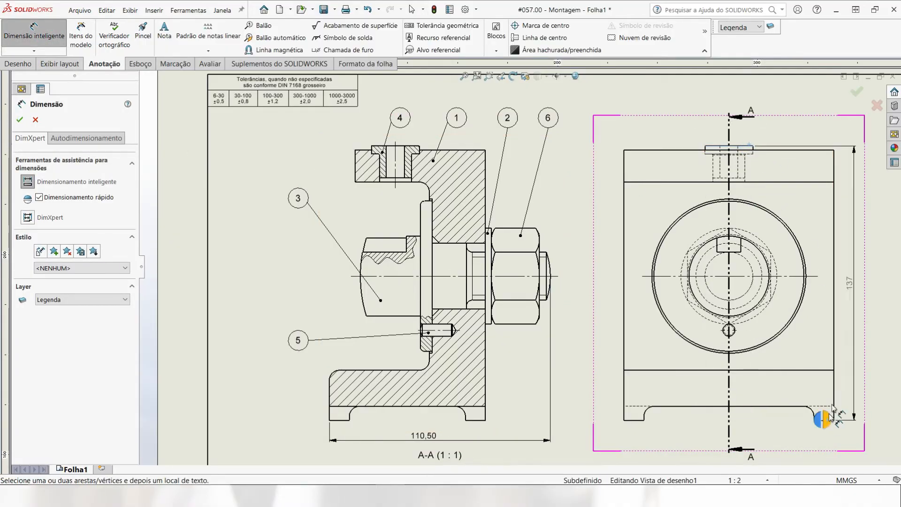
pyautogui.scroll(4, 568, 274)
pyautogui.scroll(-2, 694, 279)
pyautogui.scroll(-1, 694, 279)
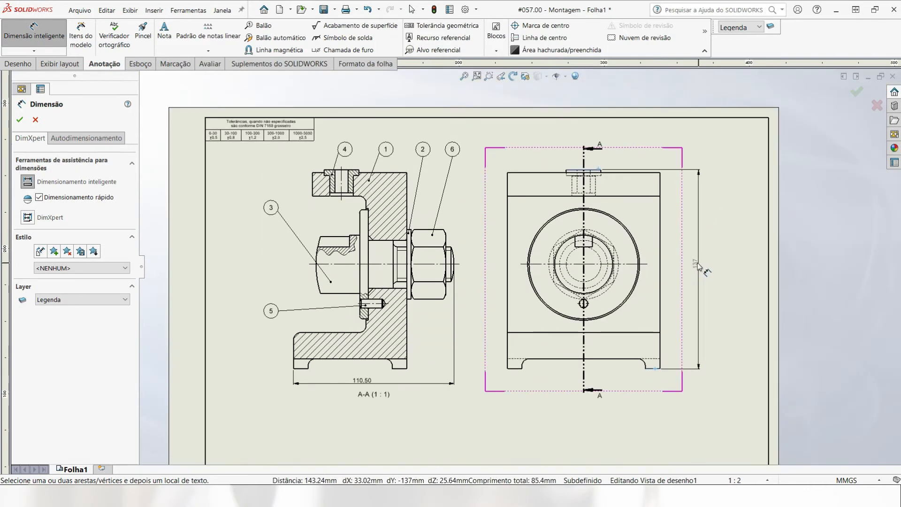
pyautogui.click(690, 266)
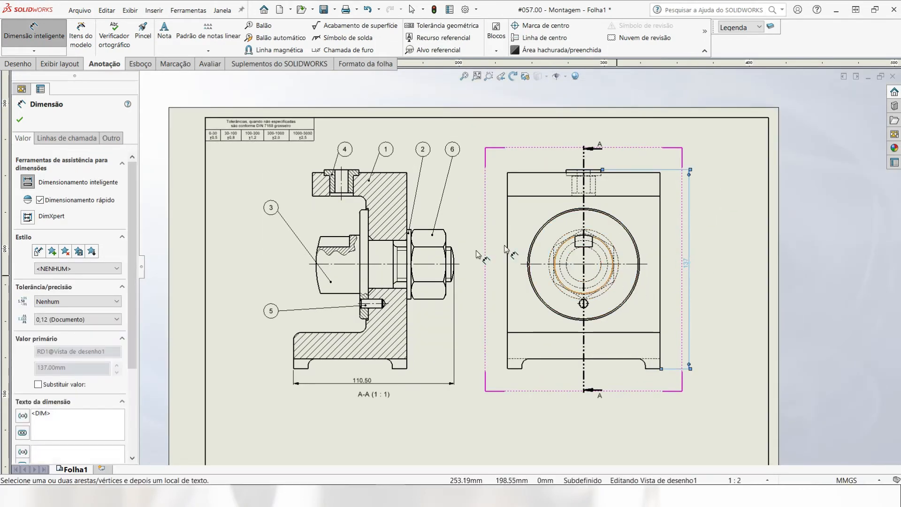
# Step: Dimension the support's overall width in the front view between its two vertical outer edges, placed above the view
pyautogui.click(507, 178)
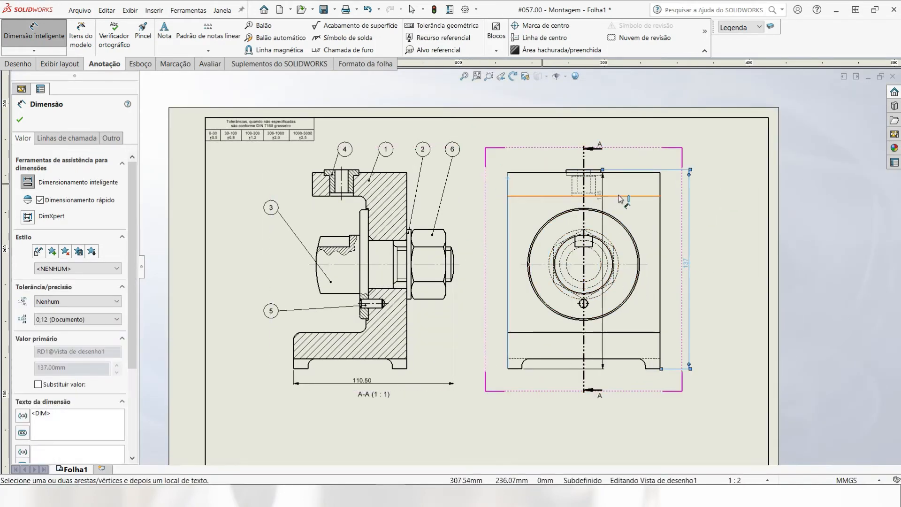
pyautogui.click(659, 363)
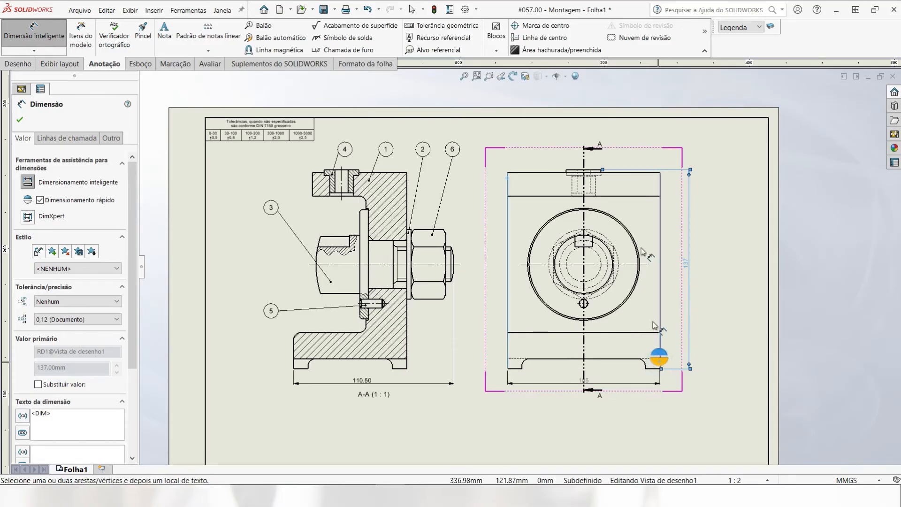
pyautogui.click(586, 137)
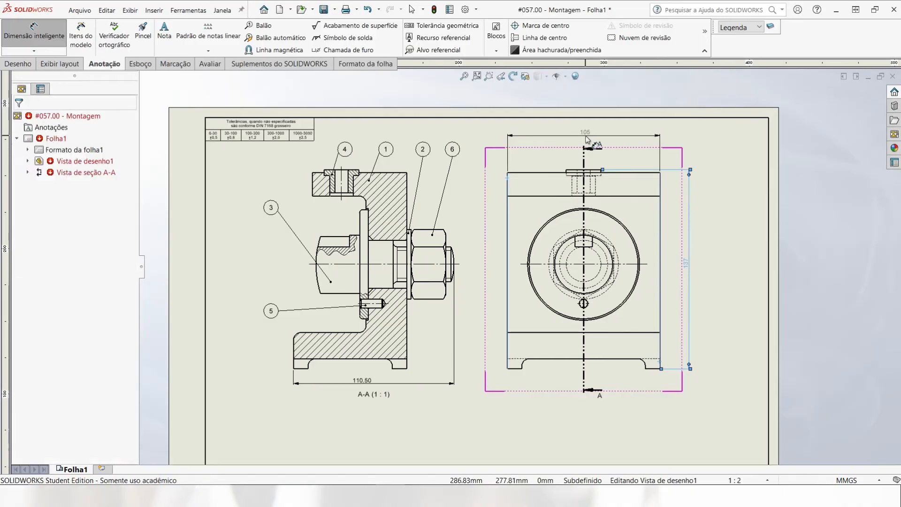
pyautogui.press('Escape')
pyautogui.press('Escape')
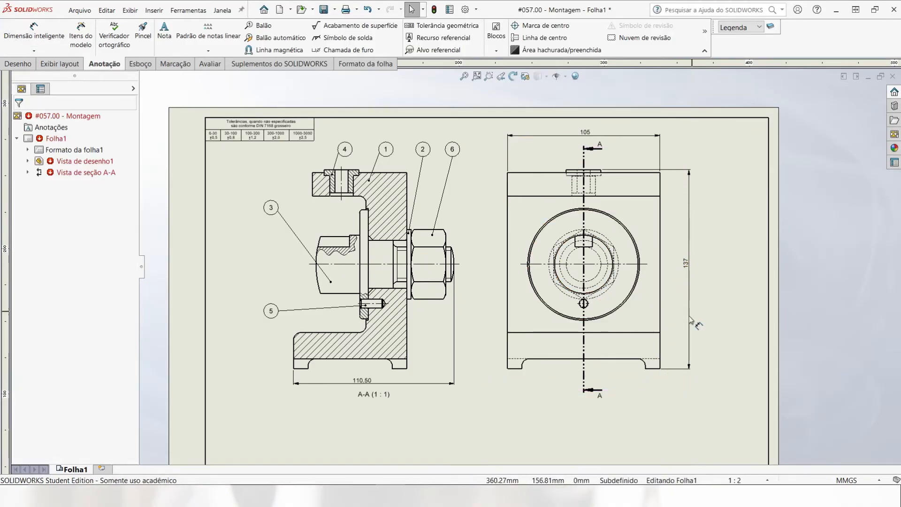
pyautogui.scroll(4, 502, 300)
pyautogui.scroll(-5, 487, 315)
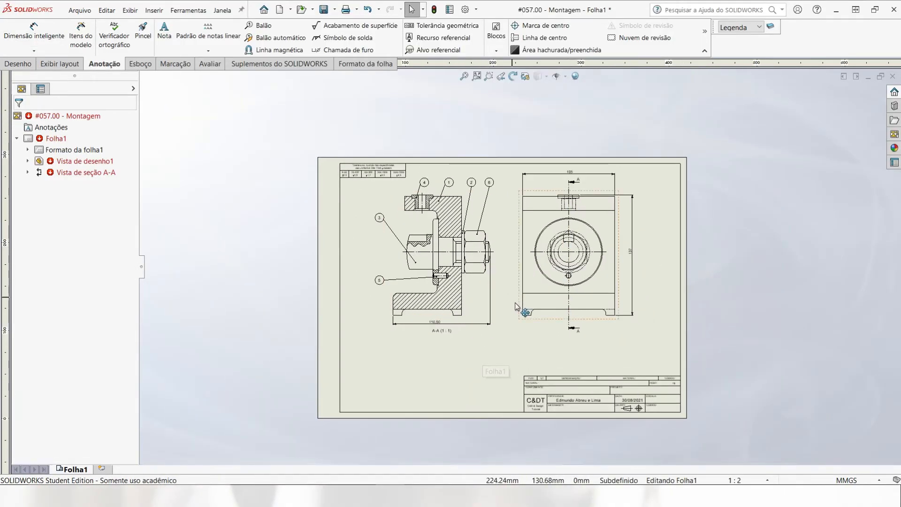
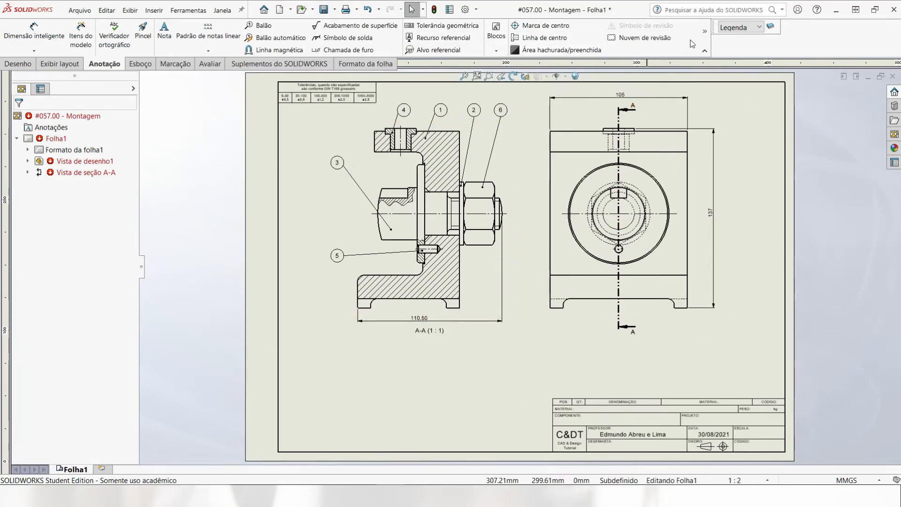
pyautogui.click(700, 77)
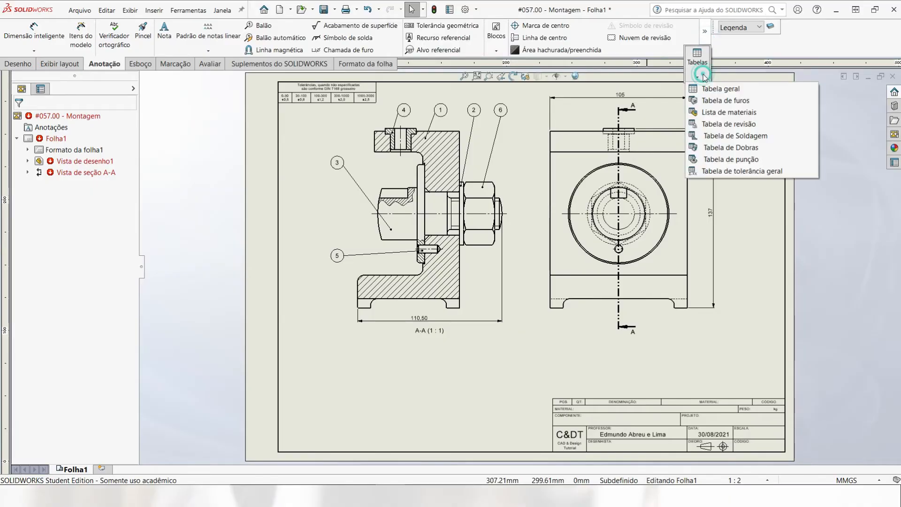
pyautogui.click(712, 90)
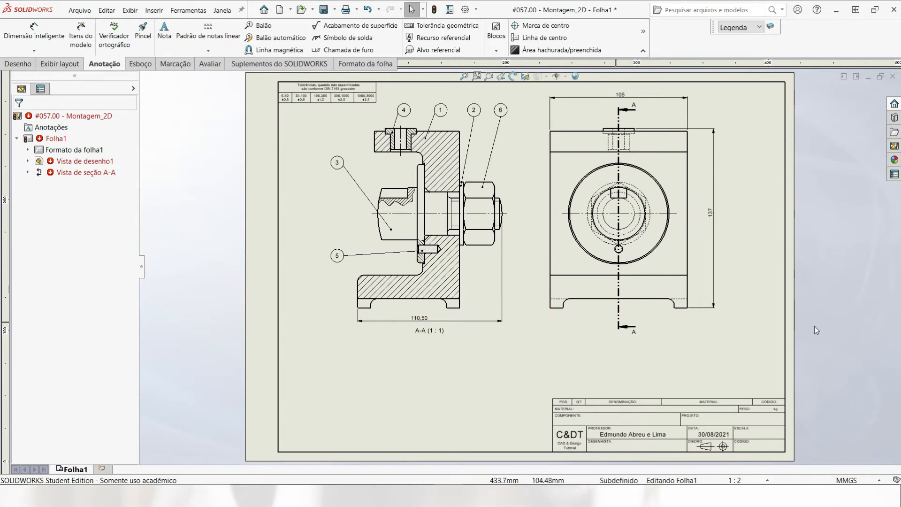
# Step: Insert a general table with 5 columns and 6 rows directly above the title block
pyautogui.scroll(-2, 815, 325)
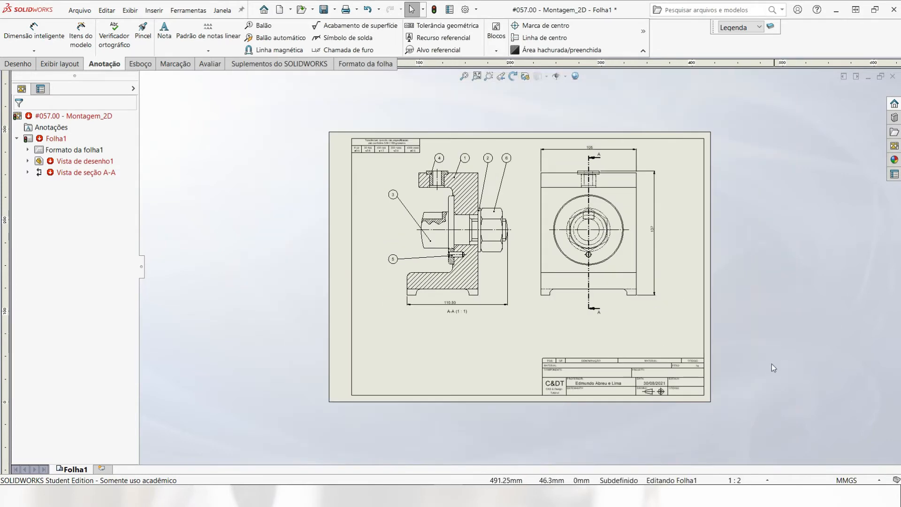
pyautogui.scroll(-2, 771, 364)
pyautogui.scroll(-1, 606, 423)
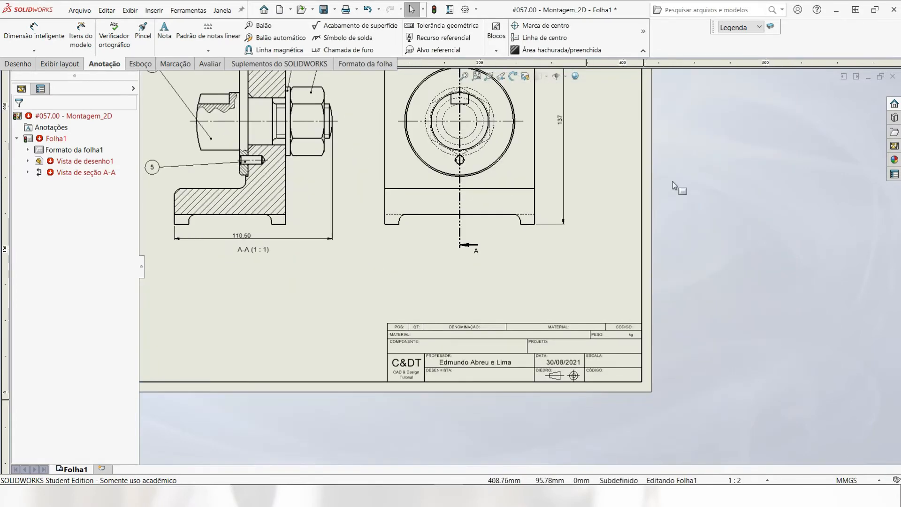
pyautogui.click(643, 33)
pyautogui.click(556, 57)
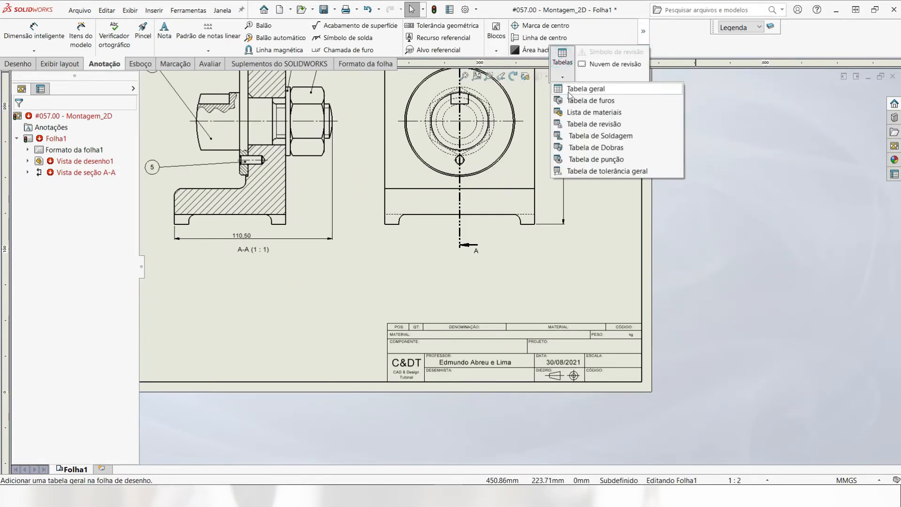
pyautogui.click(587, 92)
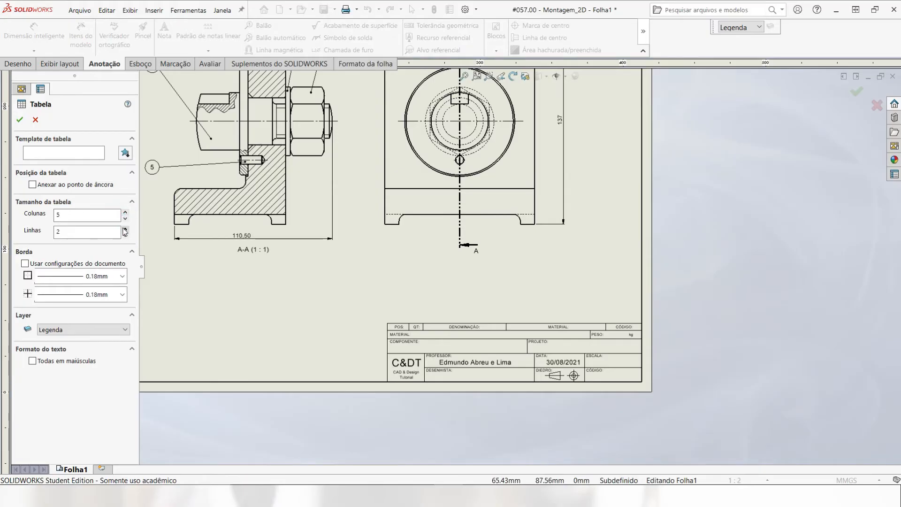
pyautogui.click(21, 121)
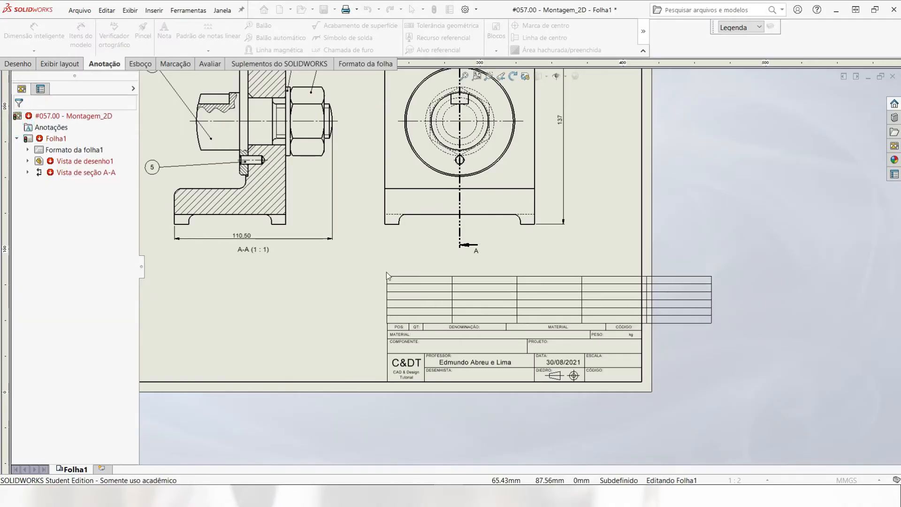
pyautogui.click(389, 277)
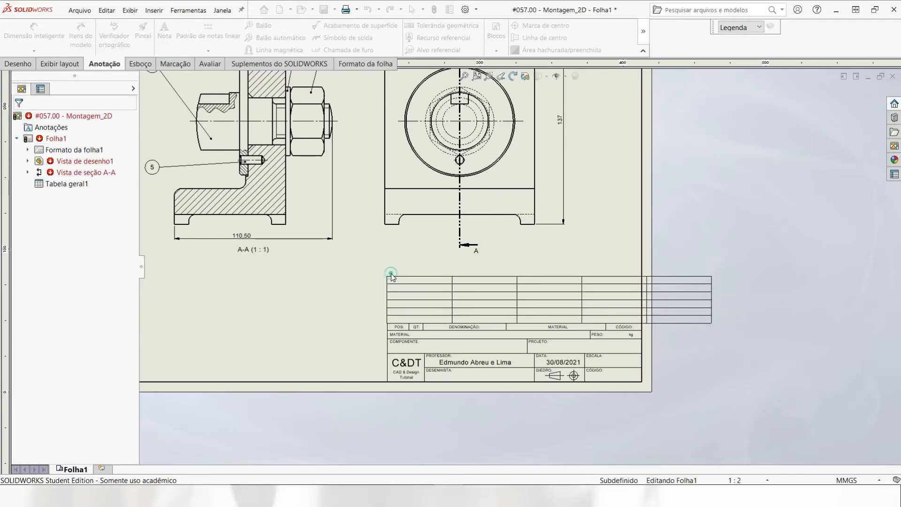
# Step: Fill the table's first column with item numbers 06, 05, 04, 03, 02 and 01 from the top row down
pyautogui.scroll(-4, 412, 313)
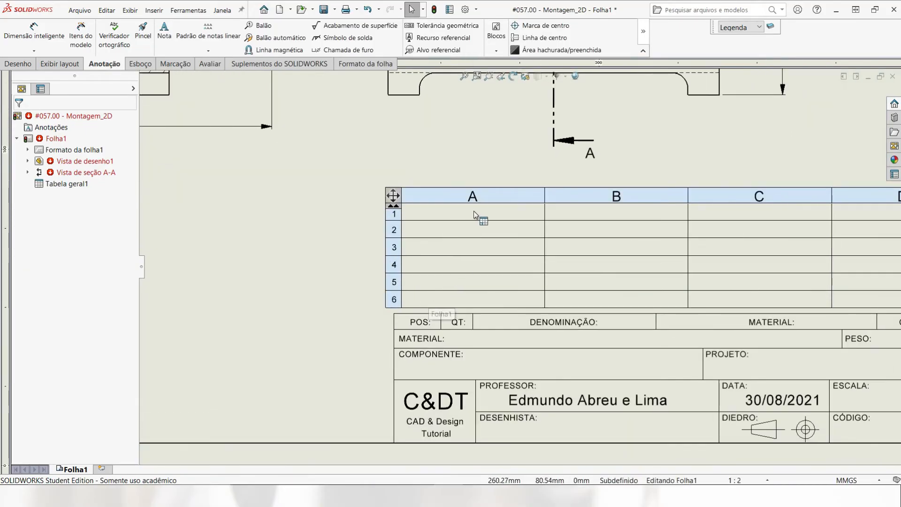
pyautogui.click(473, 212)
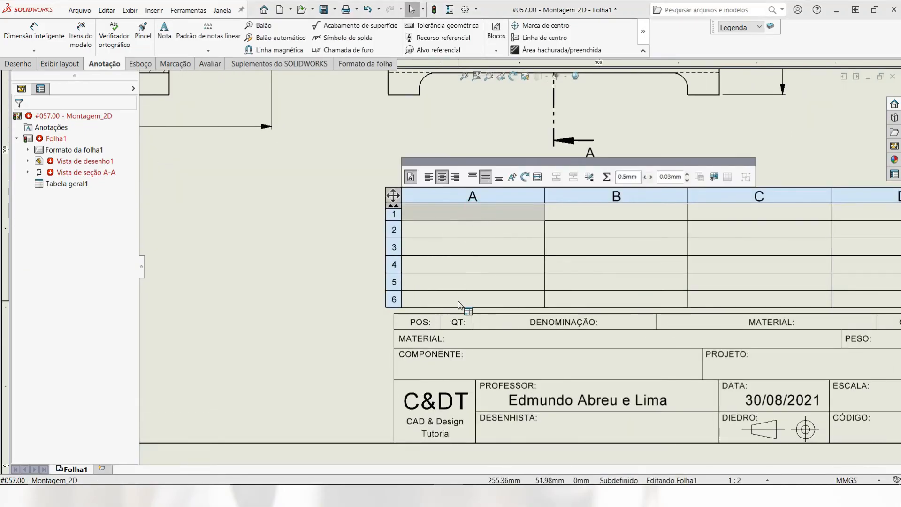
pyautogui.doubleClick(468, 215)
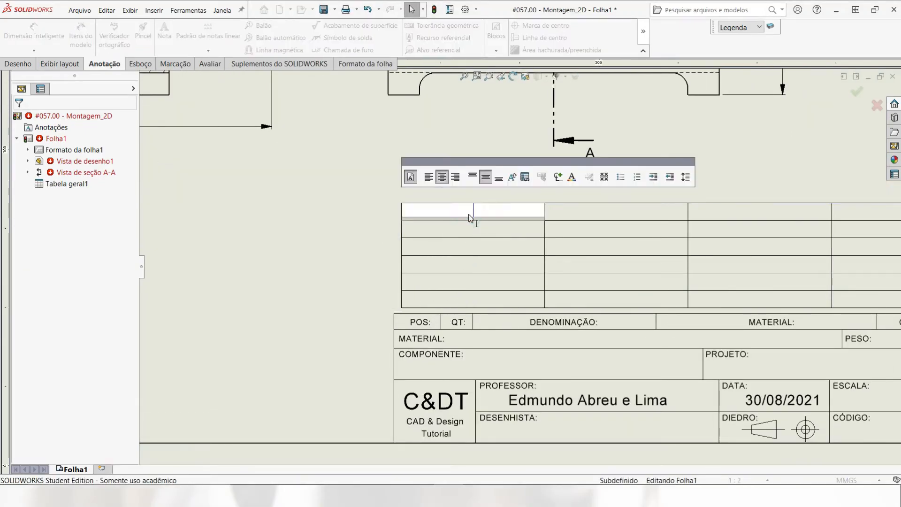
pyautogui.write('06')
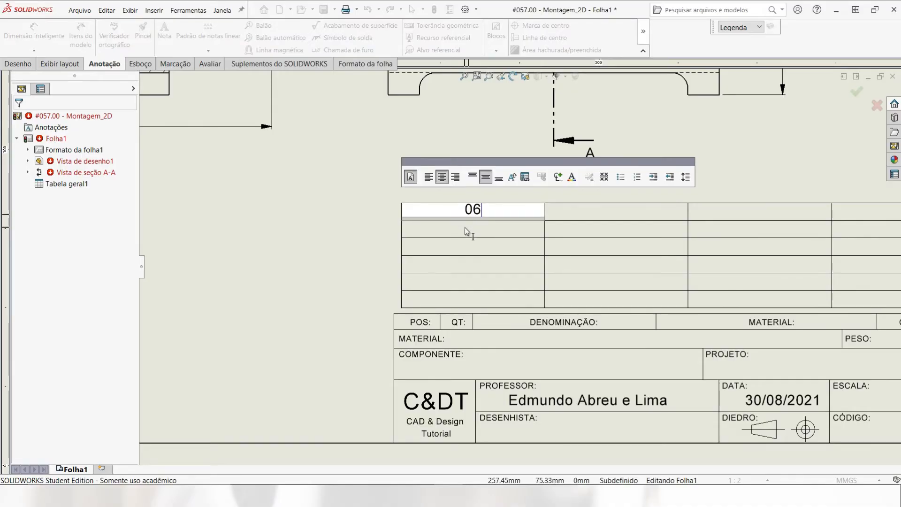
pyautogui.click(465, 227)
pyautogui.doubleClick(468, 229)
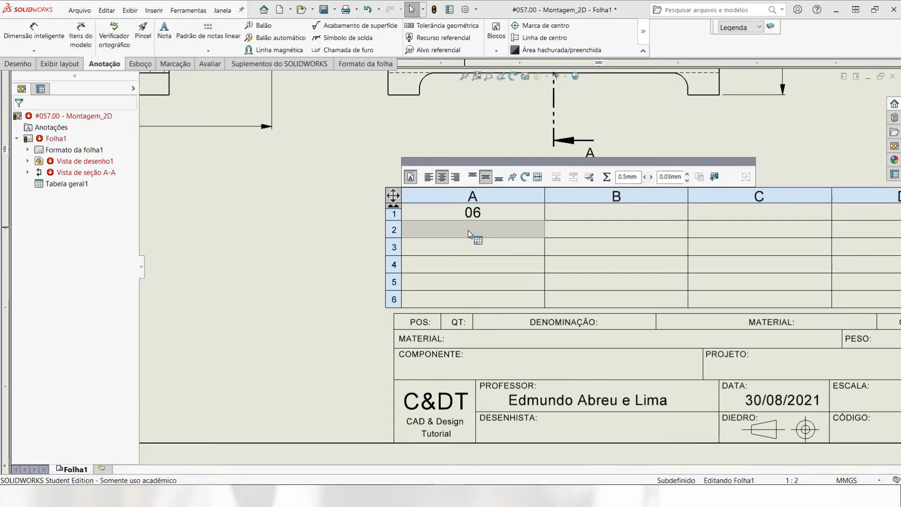
pyautogui.write('05')
pyautogui.press('Return')
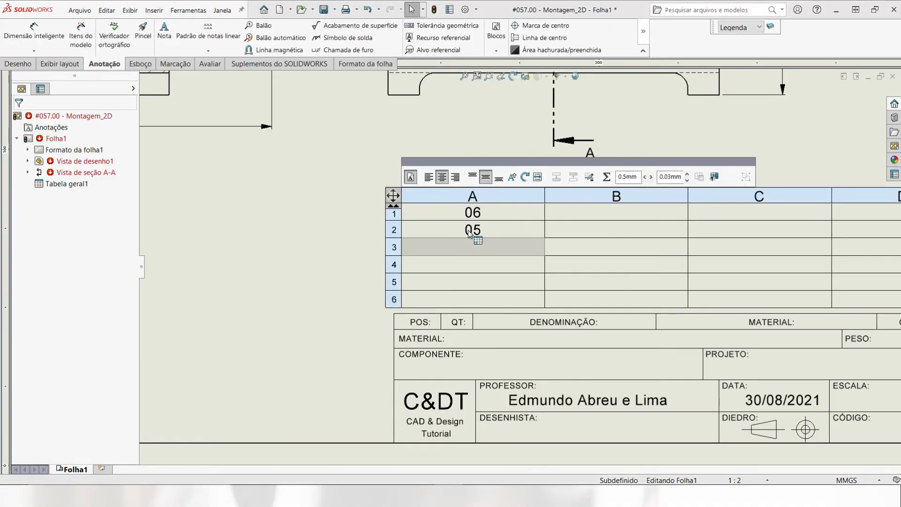
pyautogui.write('04')
pyautogui.press('Return')
pyautogui.write('03')
pyautogui.press('Return')
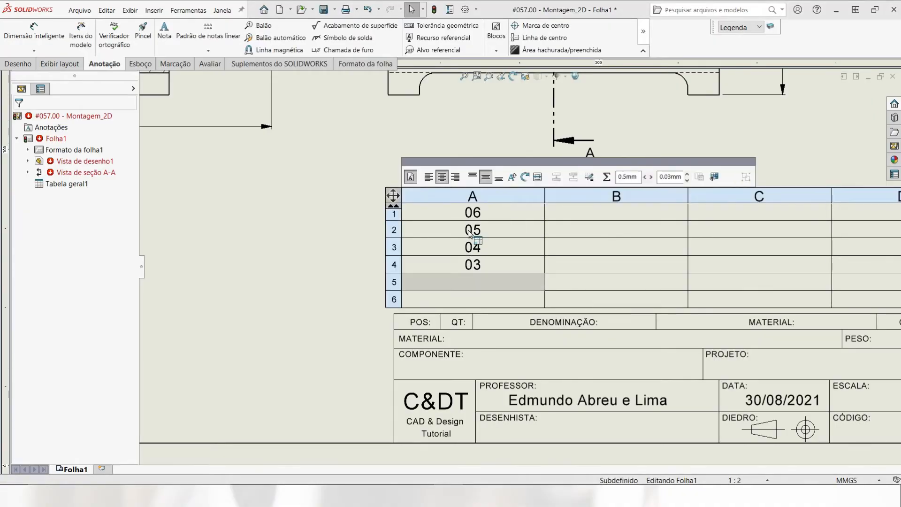
pyautogui.write('02')
pyautogui.press('Return')
pyautogui.write('01')
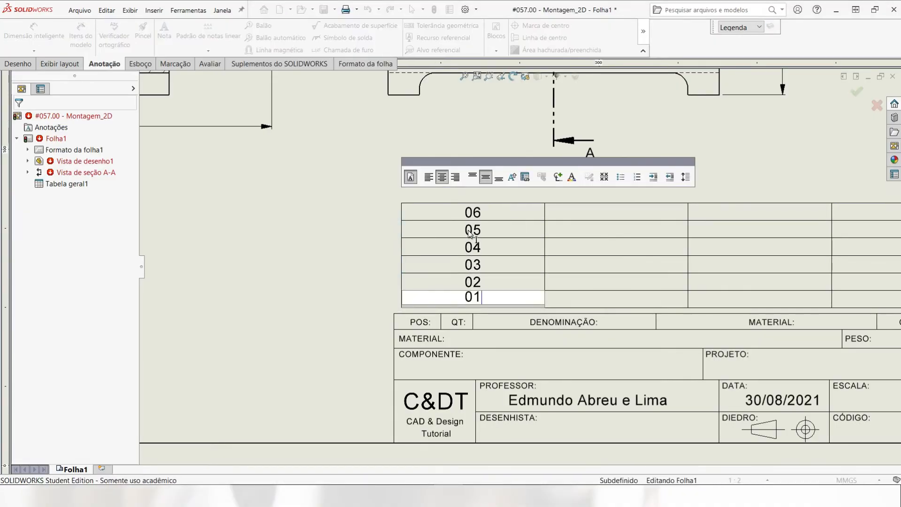
pyautogui.click(422, 229)
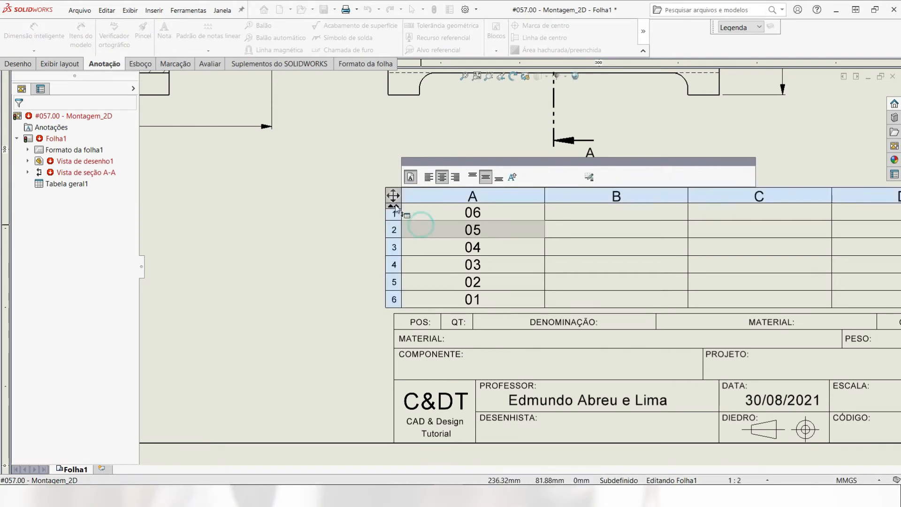
pyautogui.click(393, 195)
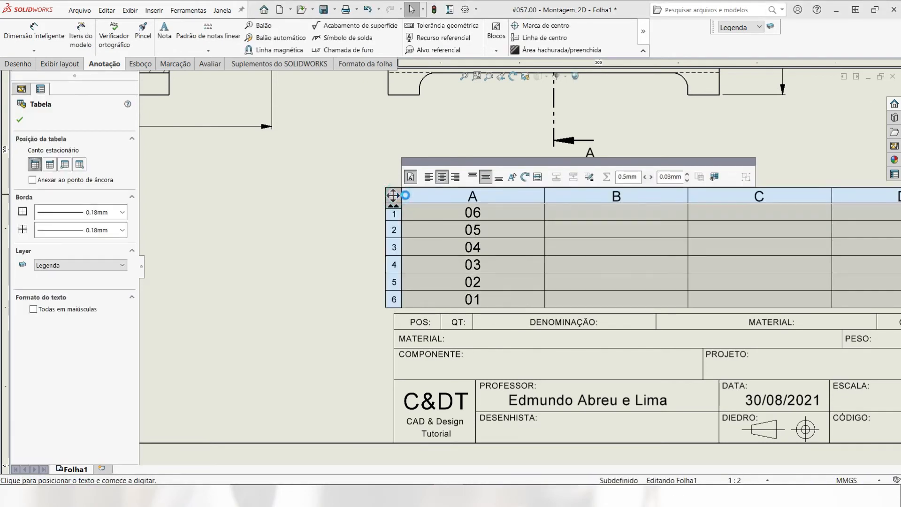
pyautogui.doubleClick(412, 210)
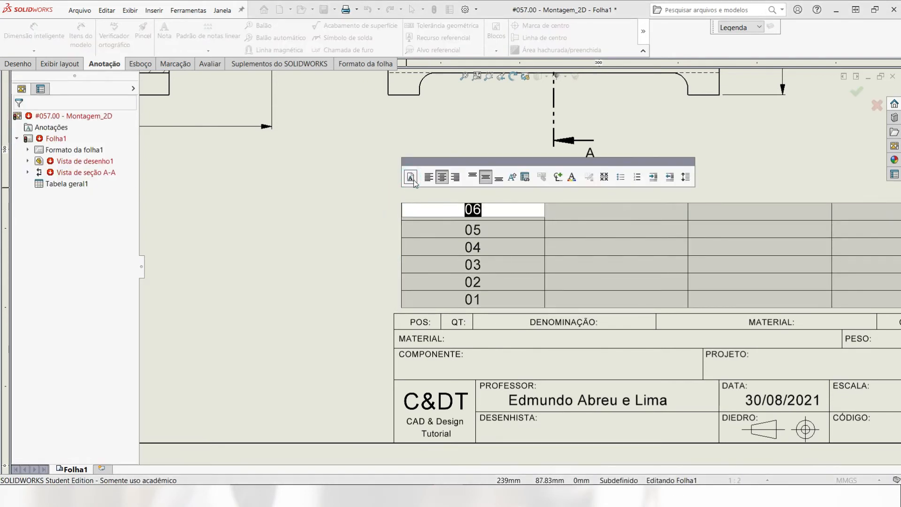
pyautogui.press('Delete')
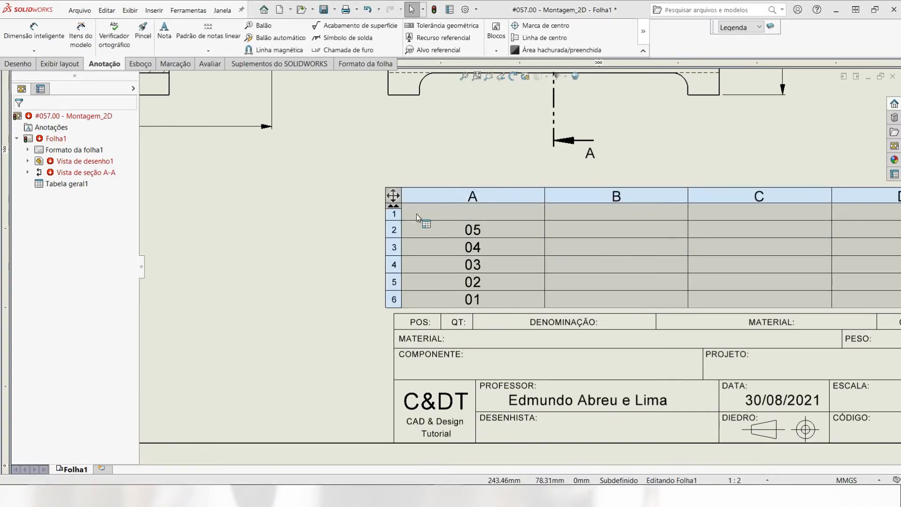
# Step: Set the font size of the entire table to 10
pyautogui.click(394, 195)
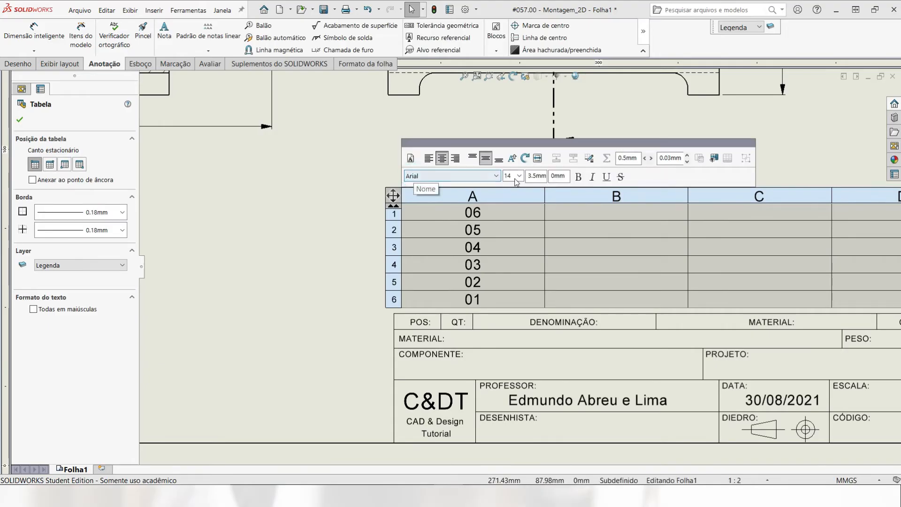
pyautogui.click(518, 176)
pyautogui.click(520, 201)
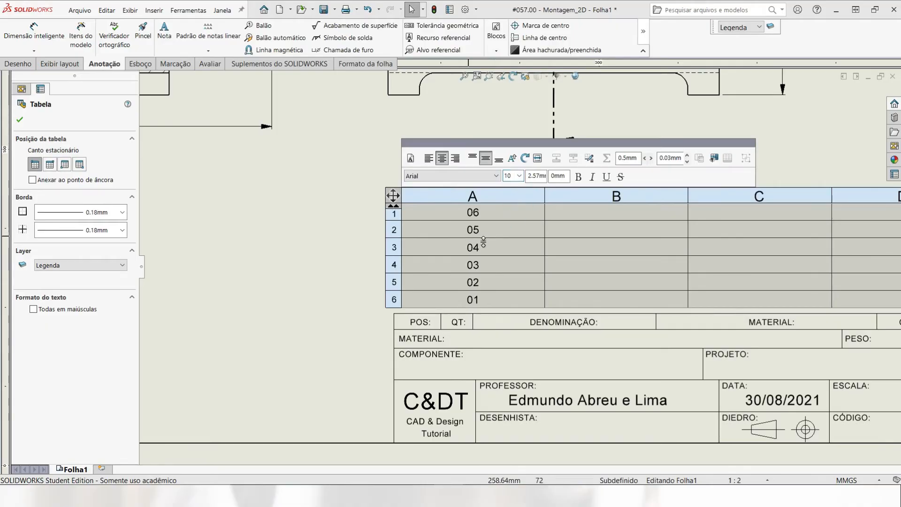
pyautogui.click(342, 238)
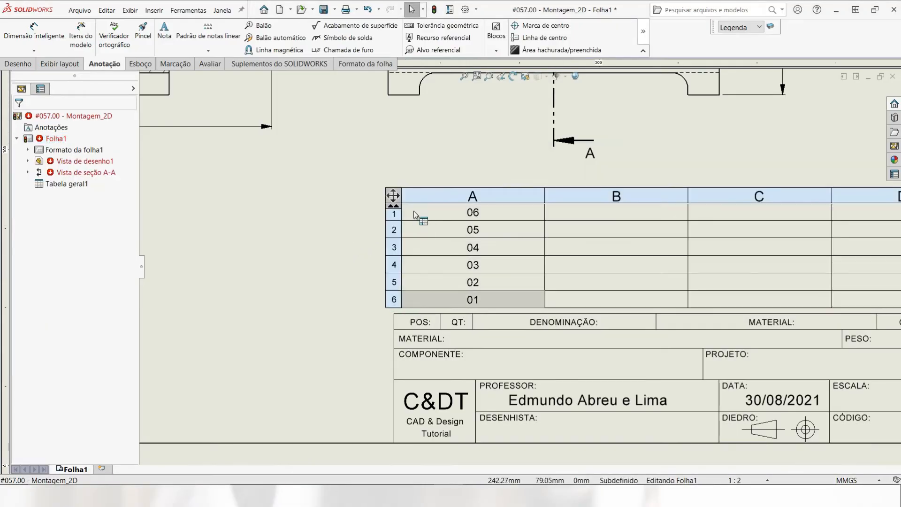
# Step: Move the table flush onto the title block's upper-left corner and narrow its first column to match the POS heading
pyautogui.click(393, 195)
pyautogui.moveTo(393, 197)
pyautogui.mouseDown()
pyautogui.moveTo(379, 208)
pyautogui.moveTo(386, 202)
pyautogui.mouseUp()
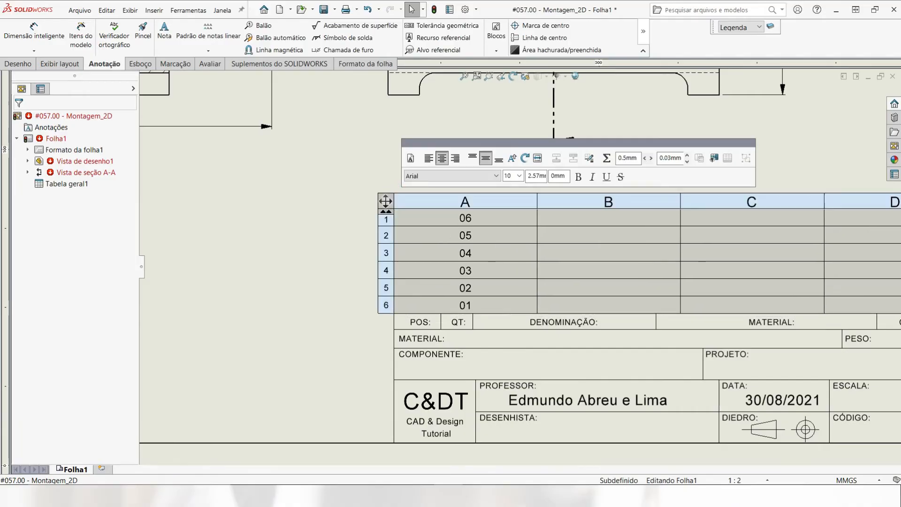
pyautogui.click(530, 304)
pyautogui.moveTo(530, 304); pyautogui.dragTo(443, 306)
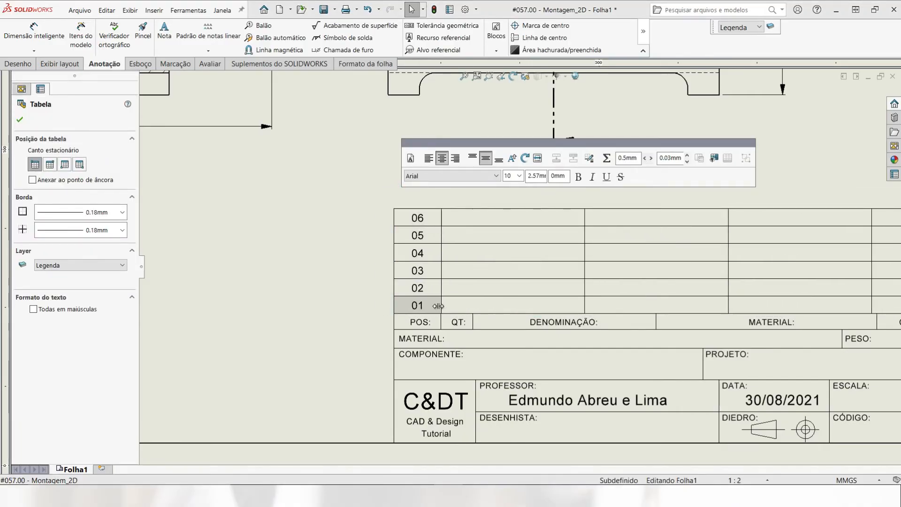
# Step: Enter quantity 1 in the table's second column for all six items, from 06 down to 01
pyautogui.click(459, 306)
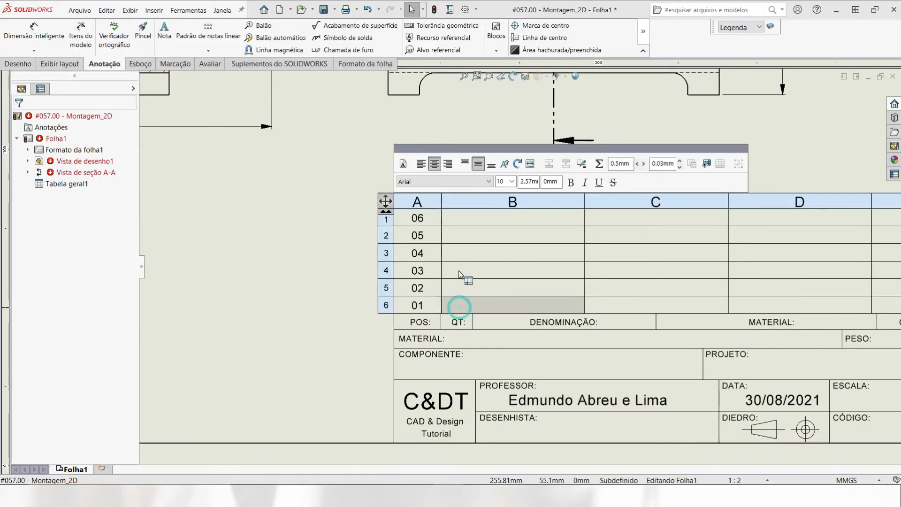
pyautogui.click(456, 218)
pyautogui.write('1')
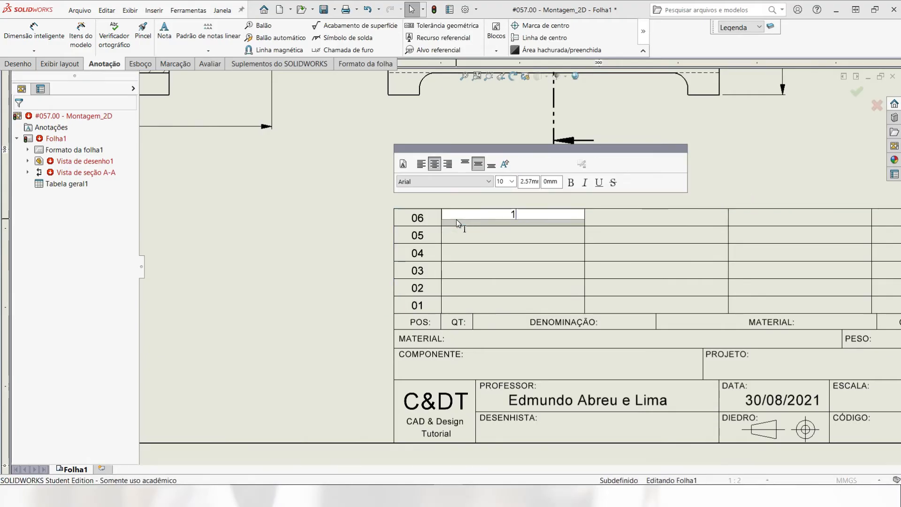
pyautogui.press('Return')
pyautogui.write('1')
pyautogui.press('Return')
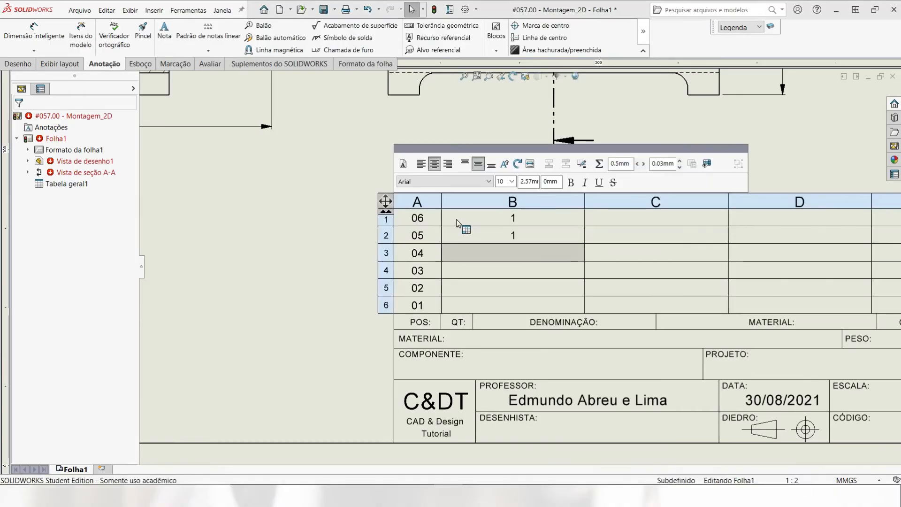
pyautogui.write('1')
pyautogui.press('Return')
pyautogui.write('1')
pyautogui.press('Return')
pyautogui.write('1')
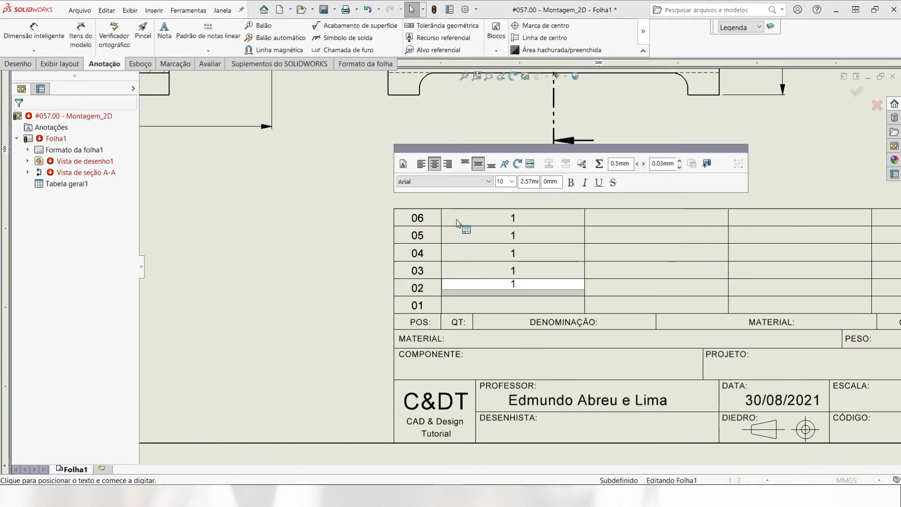
pyautogui.press('Return')
pyautogui.write('1')
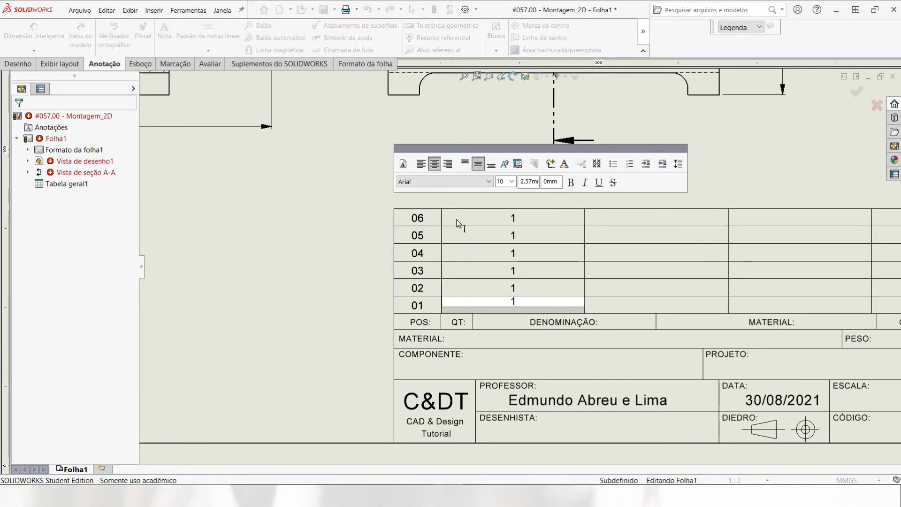
# Step: Narrow the table's second column to match the QT heading and fine-tune the first column's edge to the POS heading
pyautogui.click(584, 271)
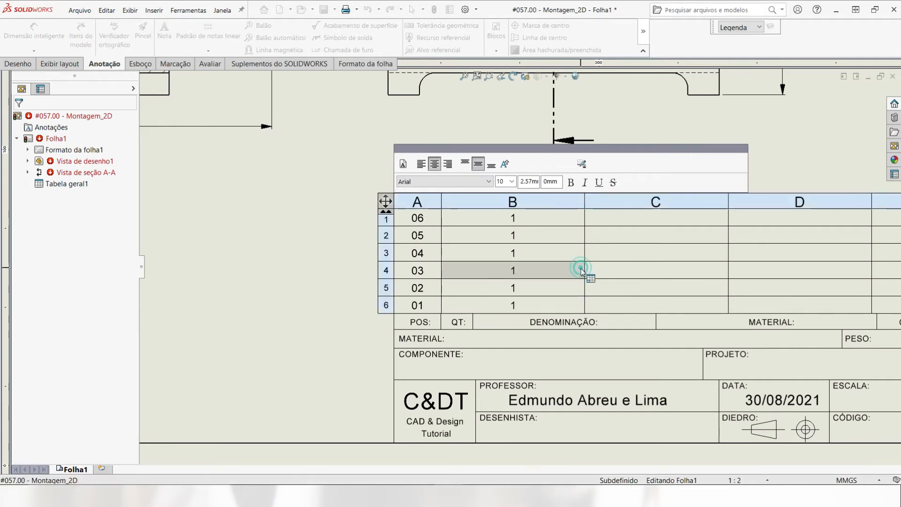
pyautogui.moveTo(580, 267); pyautogui.dragTo(441, 313)
pyautogui.scroll(3, 441, 313)
pyautogui.scroll(-6, 441, 314)
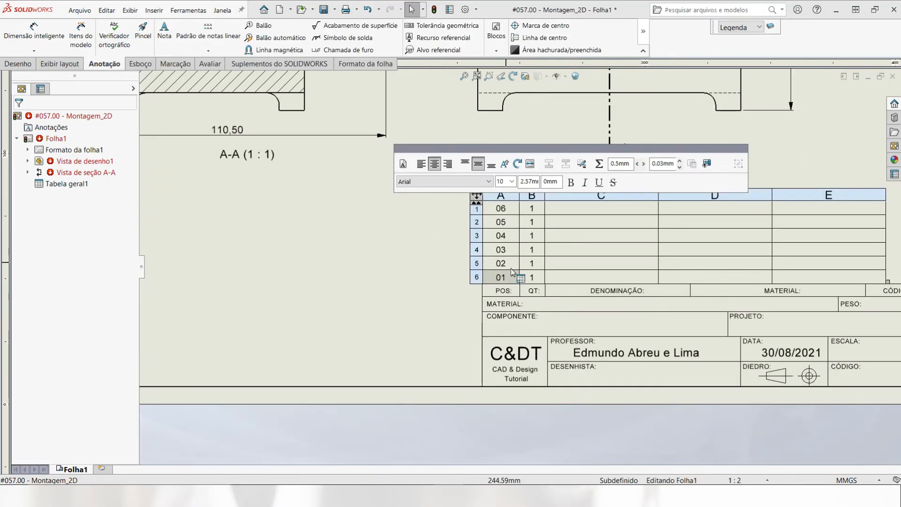
pyautogui.scroll(-3, 493, 296)
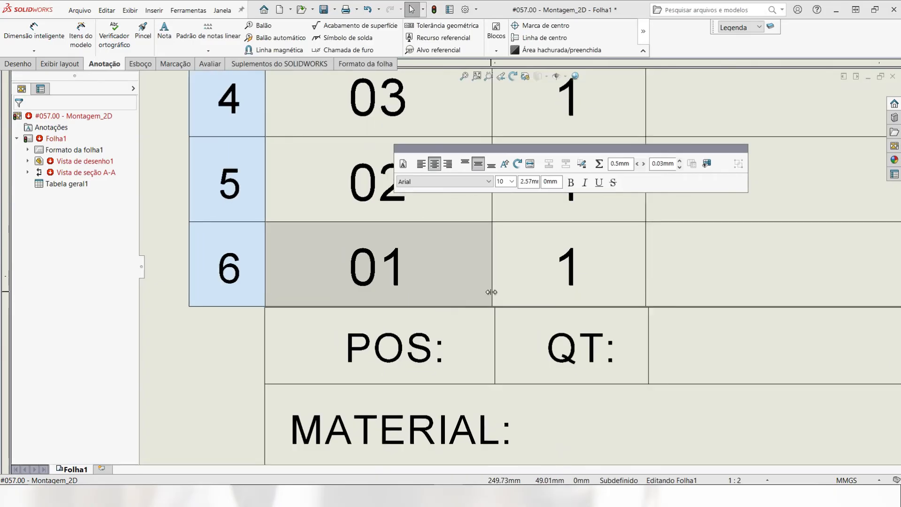
pyautogui.moveTo(498, 293); pyautogui.dragTo(493, 294)
pyautogui.scroll(5, 573, 305)
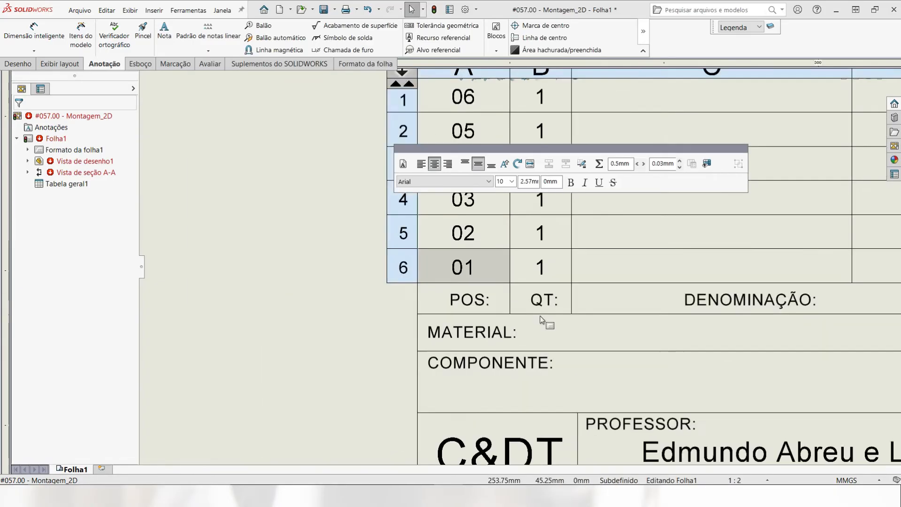
pyautogui.scroll(2, 573, 305)
pyautogui.scroll(-5, 531, 250)
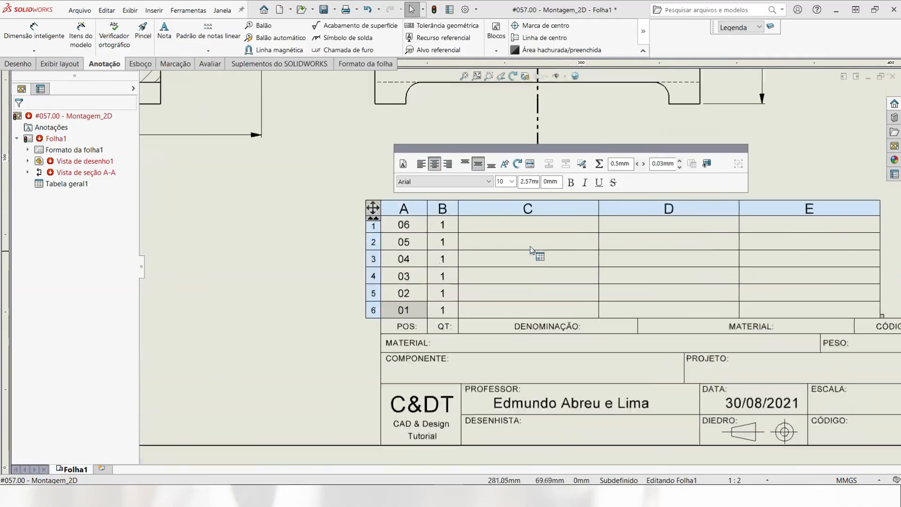
# Step: Enter the denomination "Porca Sextavada M24" for item 06 in the table's third column
pyautogui.click(507, 224)
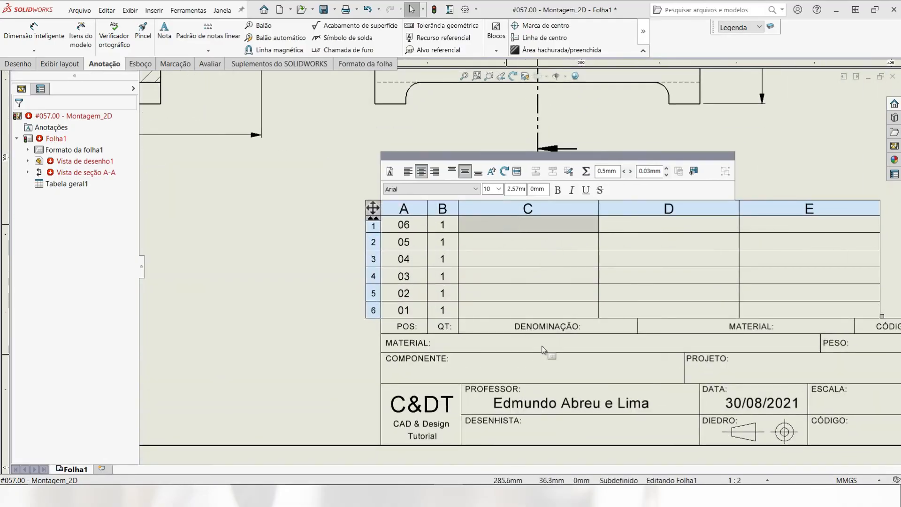
pyautogui.scroll(4, 405, 327)
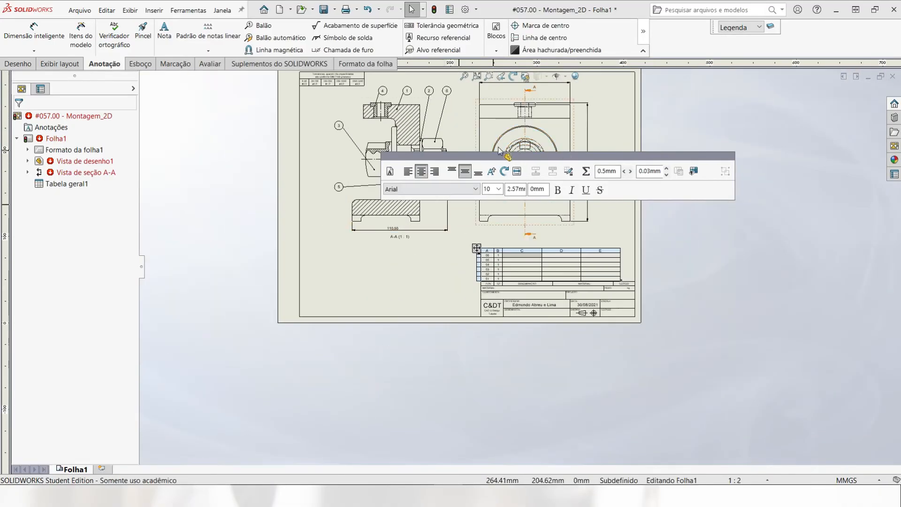
pyautogui.scroll(-5, 563, 229)
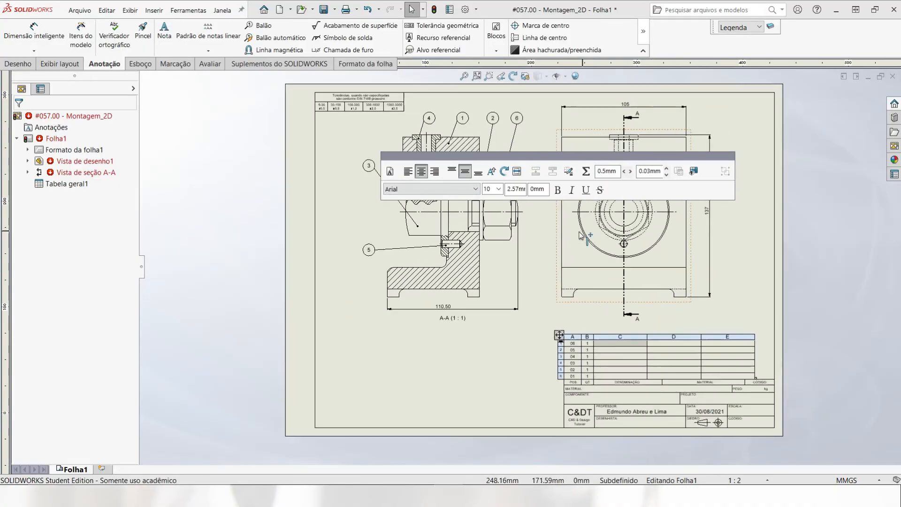
pyautogui.scroll(-2, 548, 229)
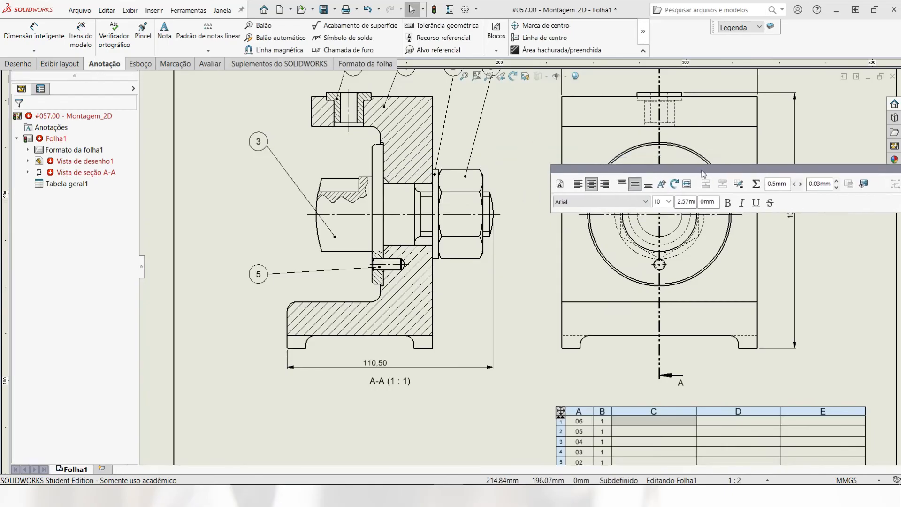
pyautogui.scroll(-3, 667, 425)
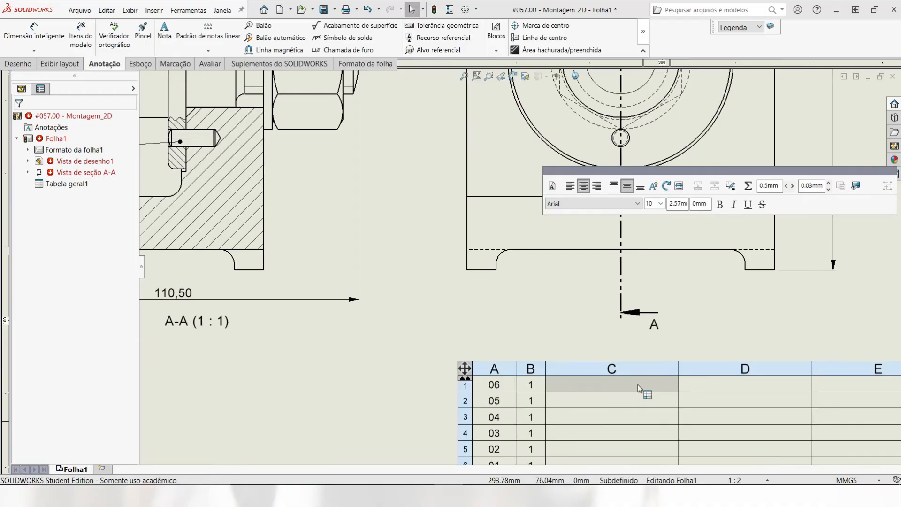
pyautogui.click(615, 380)
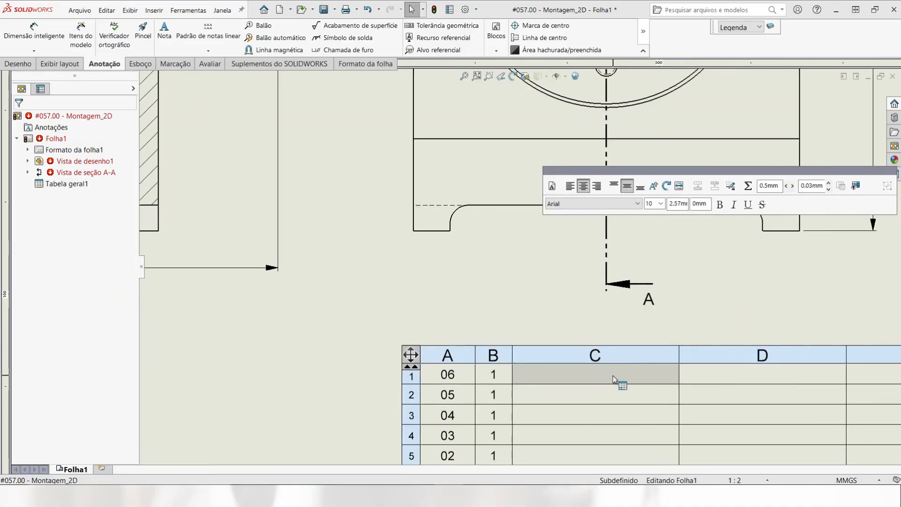
pyautogui.doubleClick(615, 379)
pyautogui.write('Pr')
pyautogui.write('r')
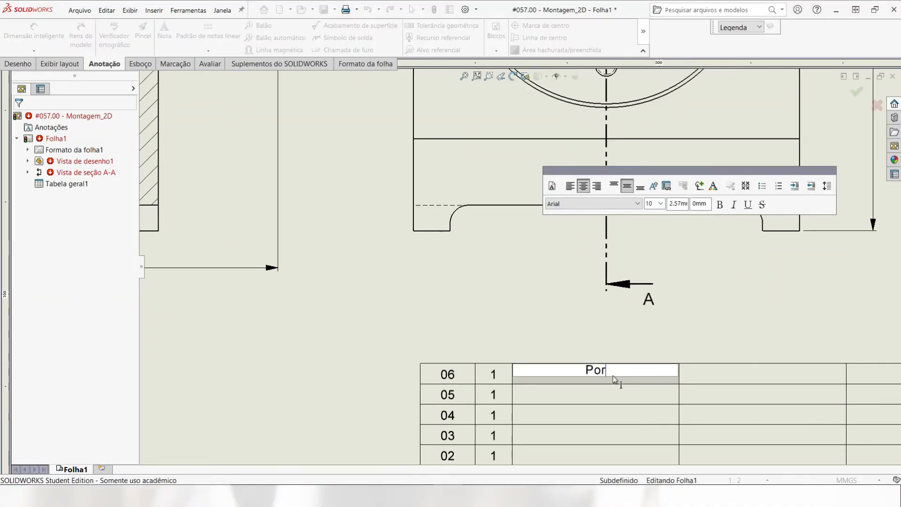
pyautogui.write('ca Sextavada M24')
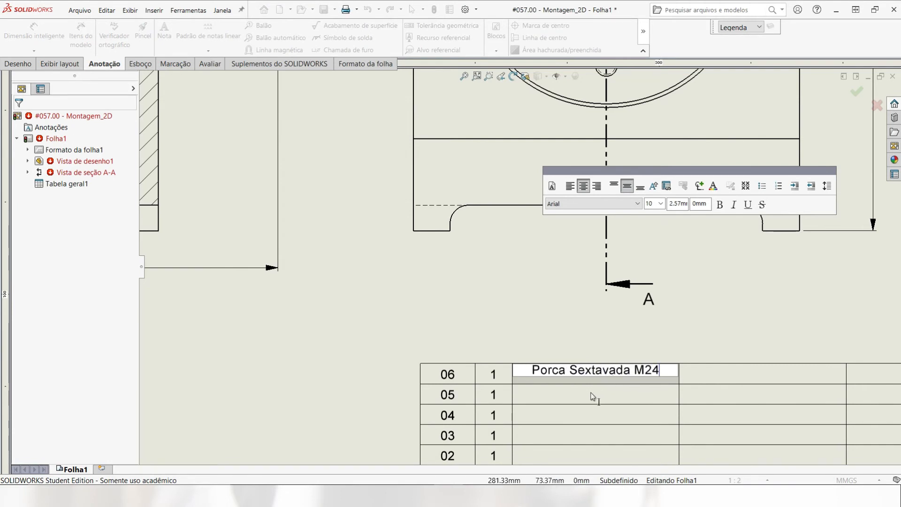
pyautogui.click(592, 397)
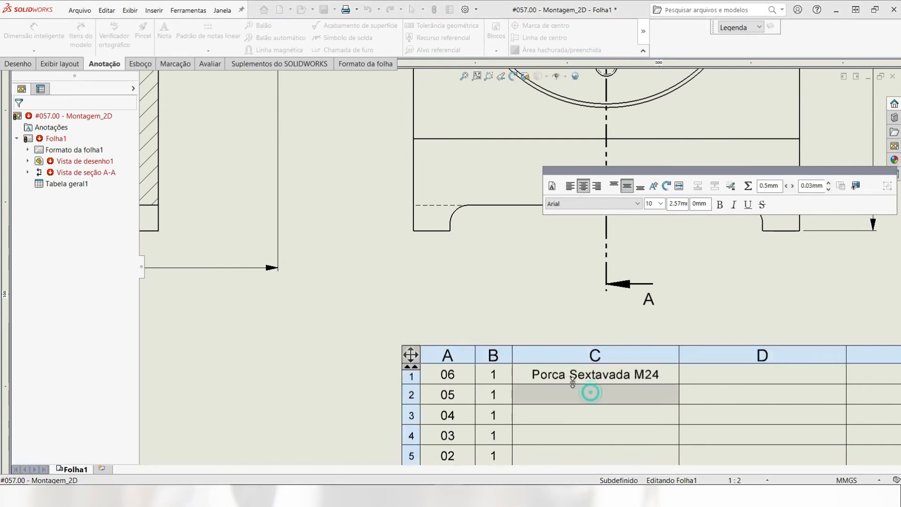
# Step: Enter the denomination "Pino Cilíndrico" for item 05, with the accented í
pyautogui.scroll(4, 418, 283)
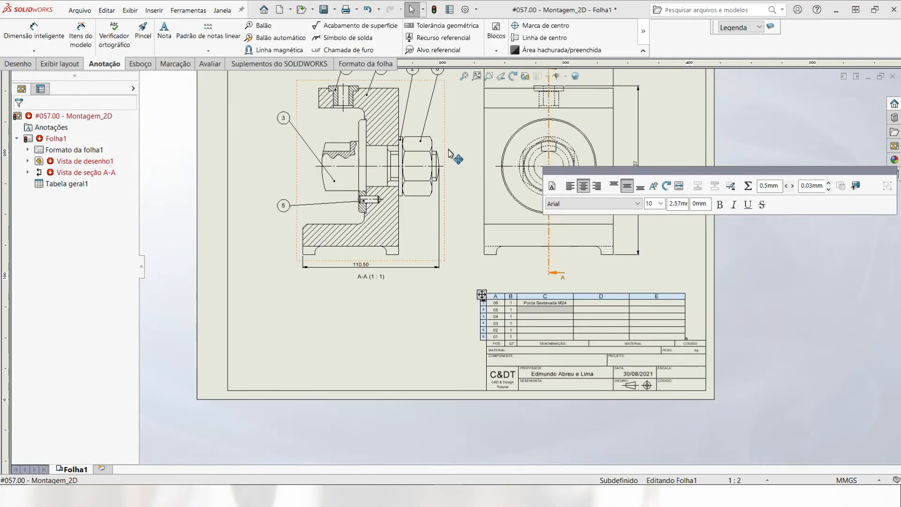
pyautogui.scroll(2, 458, 149)
pyautogui.scroll(-2, 464, 144)
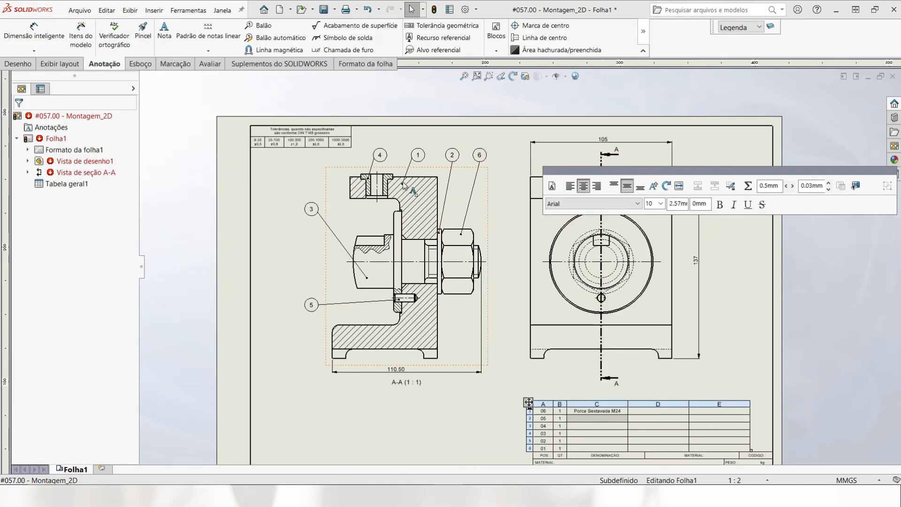
pyautogui.scroll(-4, 616, 401)
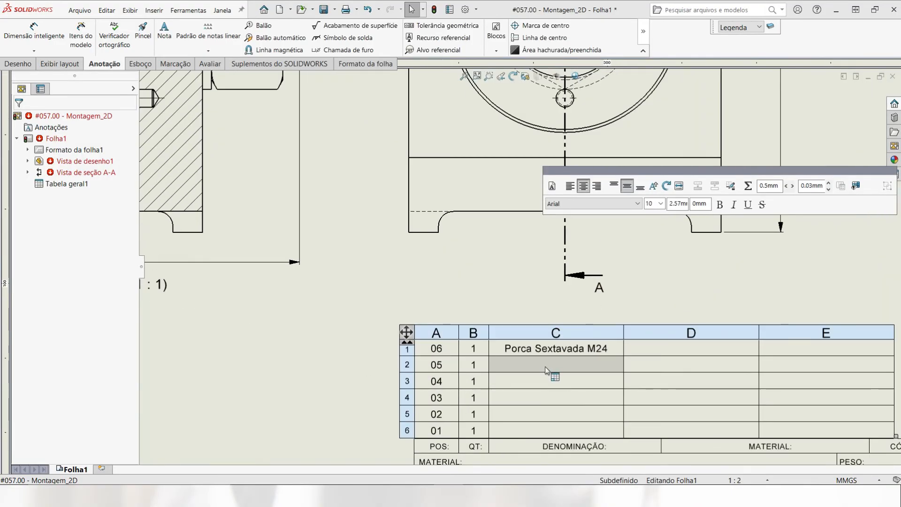
pyautogui.doubleClick(546, 364)
pyautogui.write('Pino')
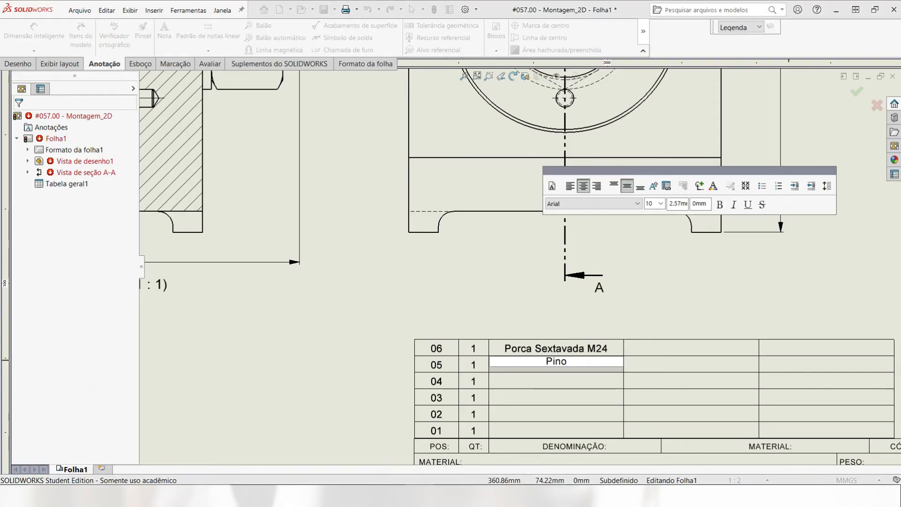
pyautogui.doubleClick(578, 366)
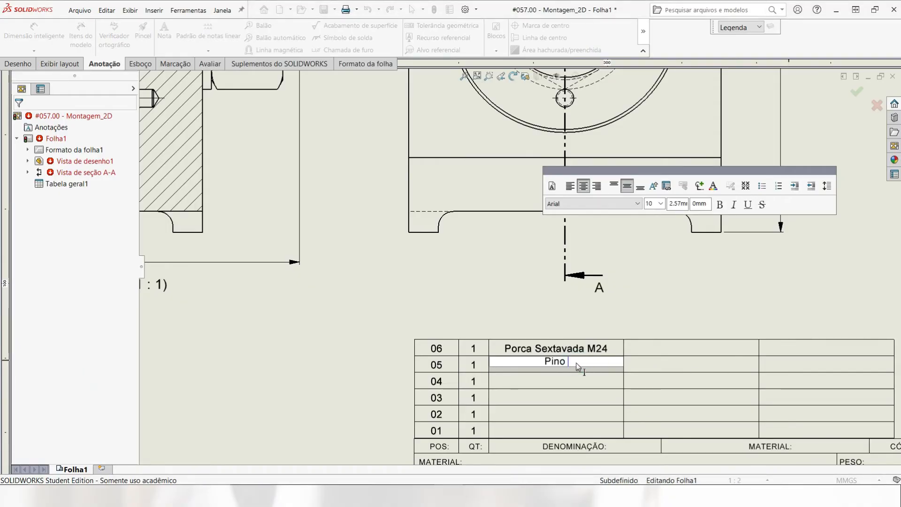
pyautogui.write('Cilin')
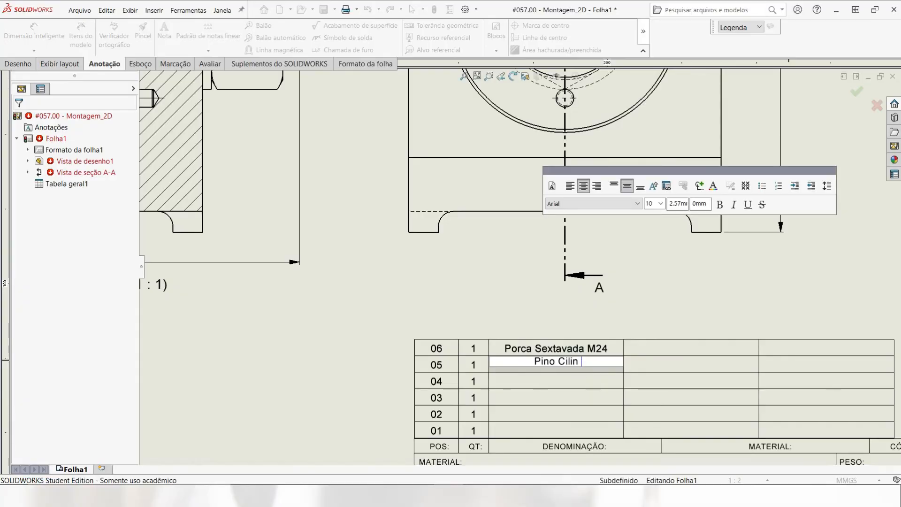
pyautogui.write('drico')
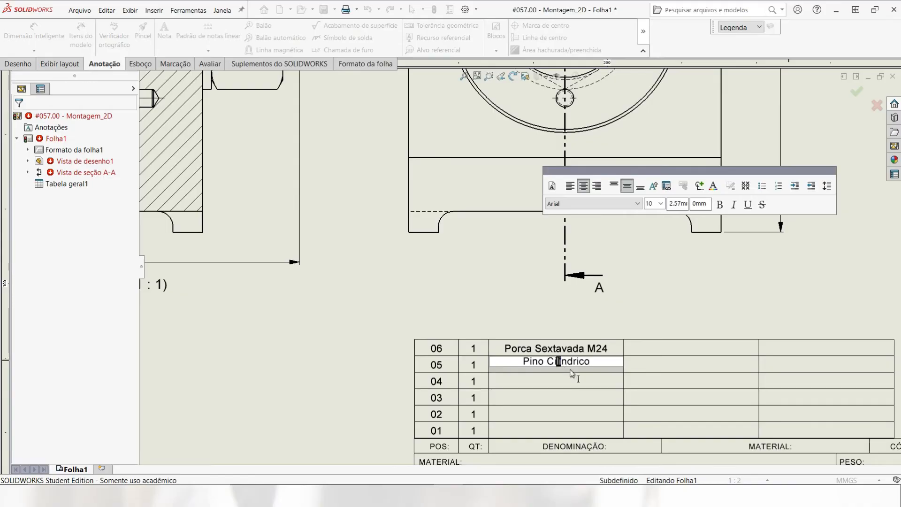
pyautogui.press('Left')
pyautogui.press('Left')
pyautogui.press('Left')
pyautogui.press('Left')
pyautogui.press('Left')
pyautogui.press('Left')
pyautogui.click(571, 373)
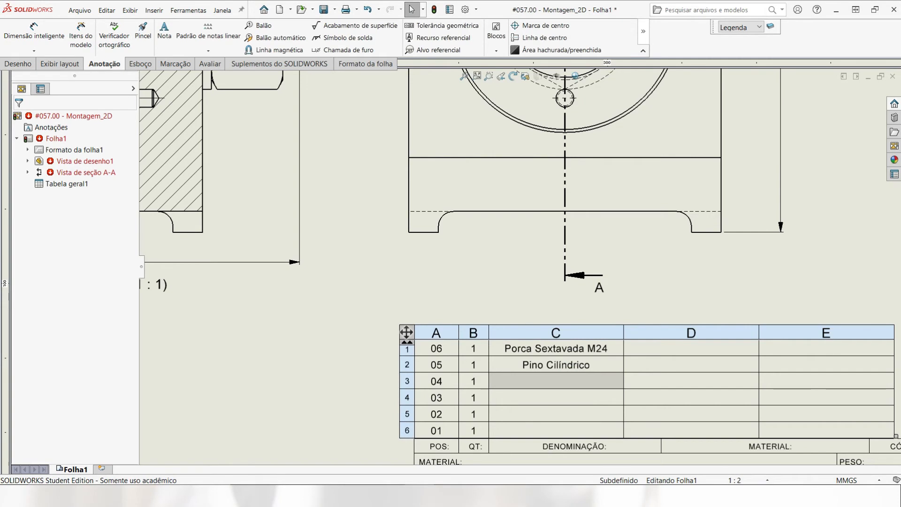
# Step: Check part 4 in the section view and enter the denomination "Bucha" for item 04
pyautogui.click(125, 373)
pyautogui.click(354, 256)
pyautogui.scroll(2, 413, 260)
pyautogui.press('f')
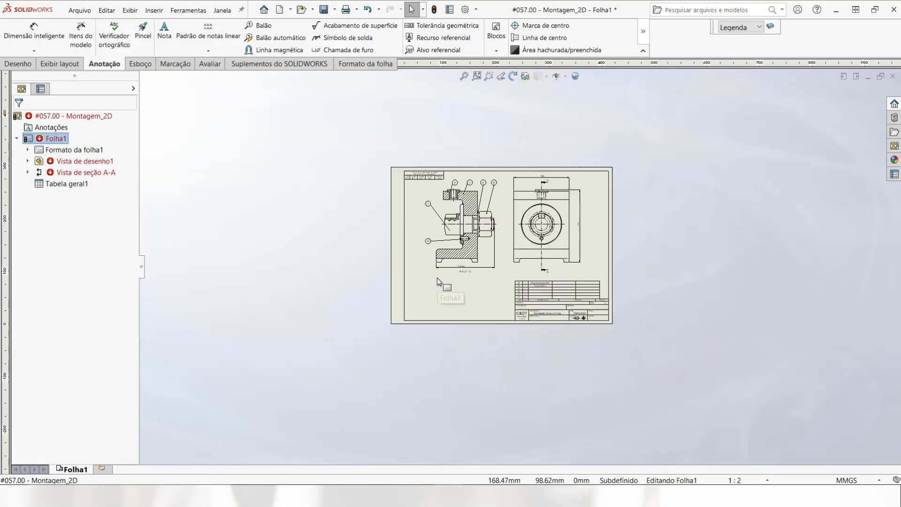
pyautogui.scroll(-5, 437, 280)
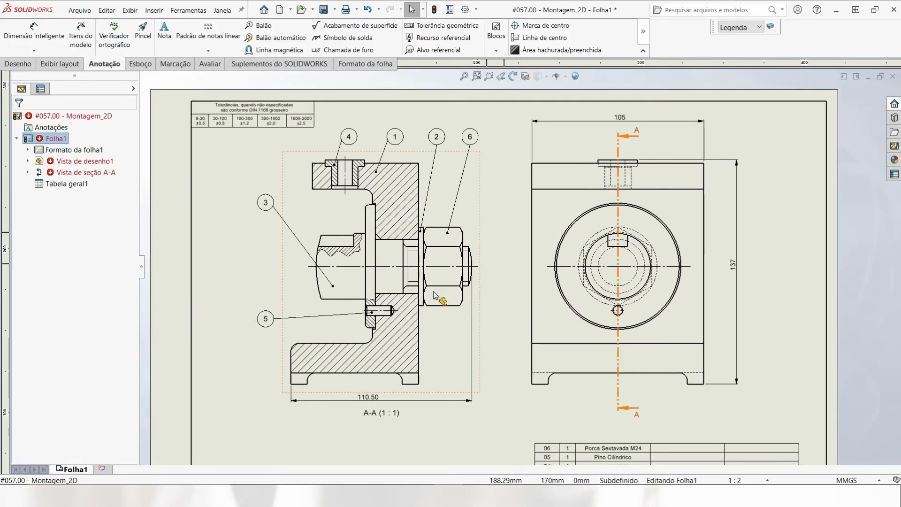
pyautogui.press('f')
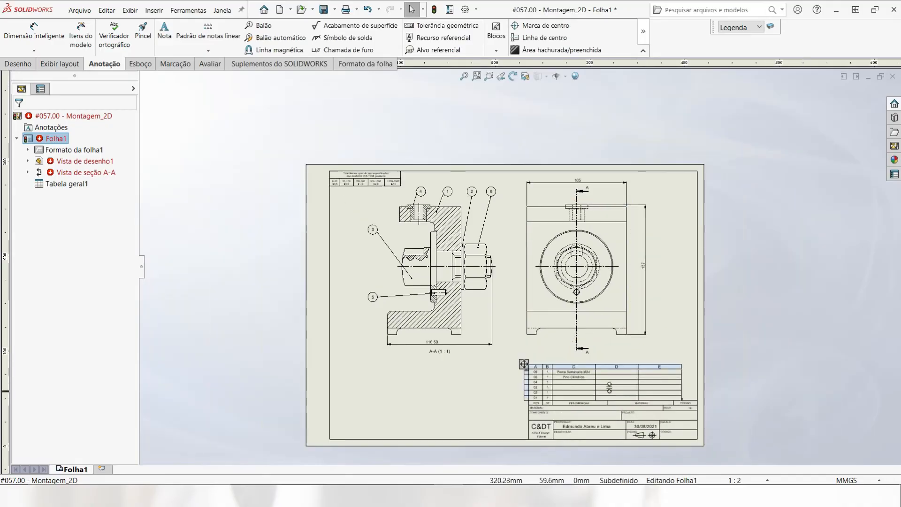
pyautogui.scroll(-5, 609, 386)
pyautogui.doubleClick(443, 330)
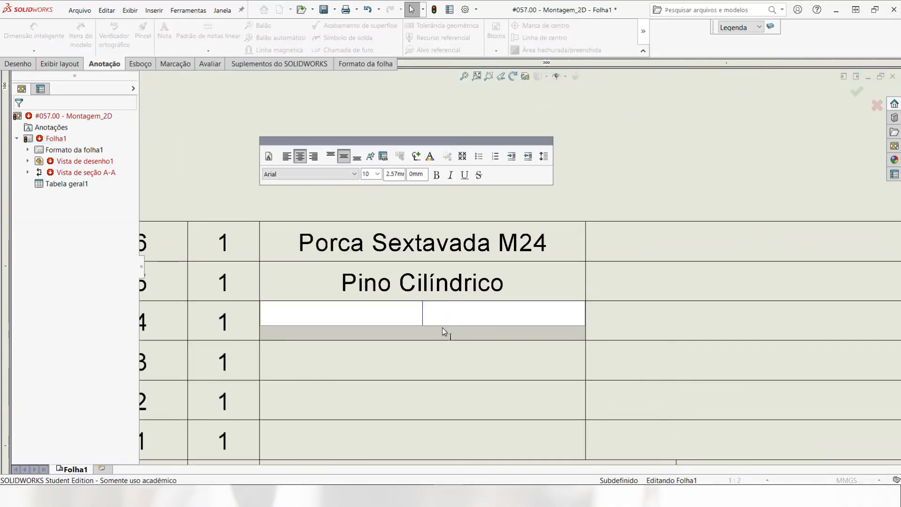
pyautogui.write('Bucha')
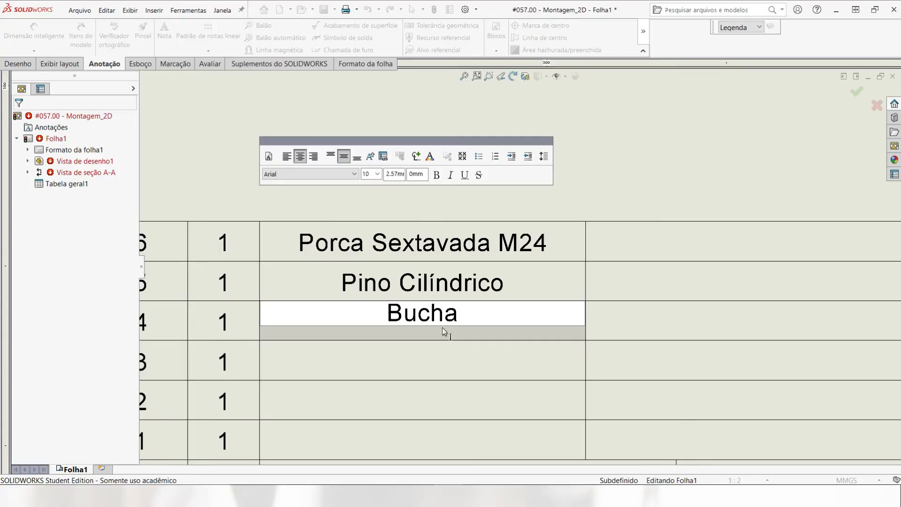
pyautogui.click(423, 359)
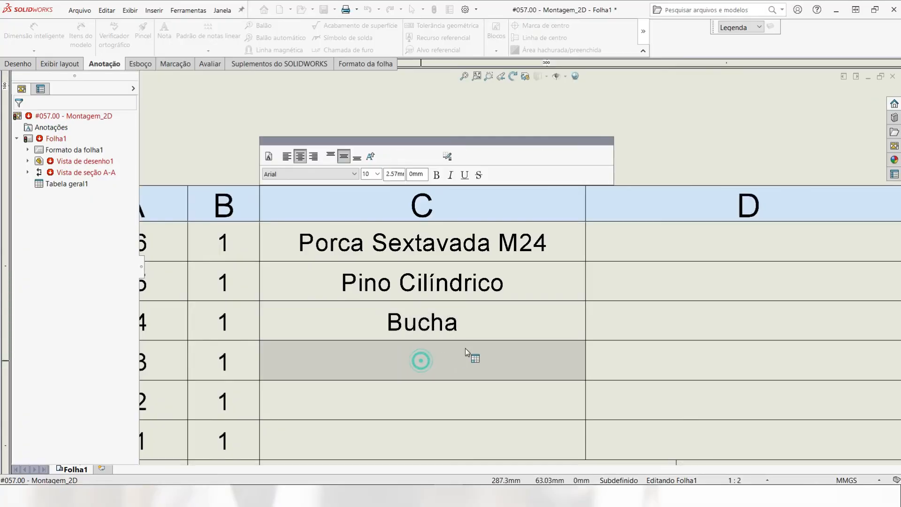
# Step: Check part 3 in the section view and enter the denomination "Eixo" for item 03
pyautogui.scroll(5, 466, 348)
pyautogui.scroll(5, 493, 294)
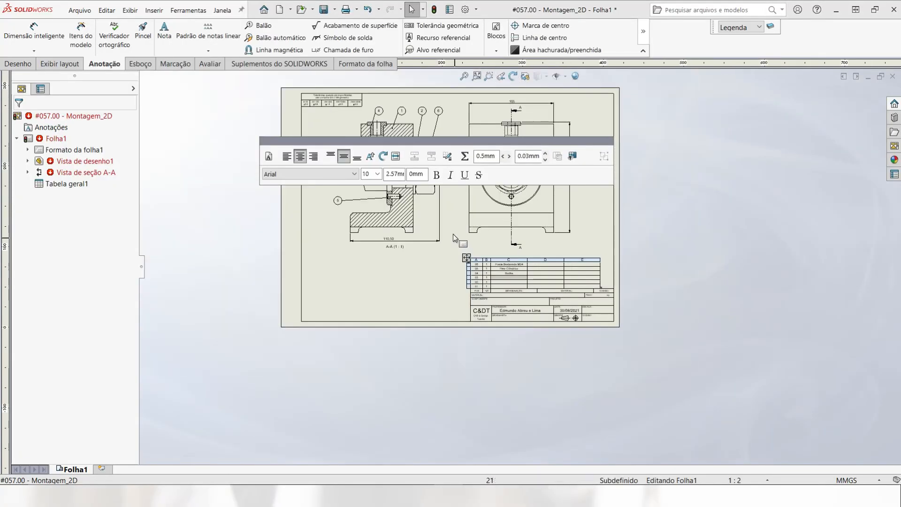
pyautogui.scroll(-3, 454, 196)
pyautogui.scroll(-1, 455, 201)
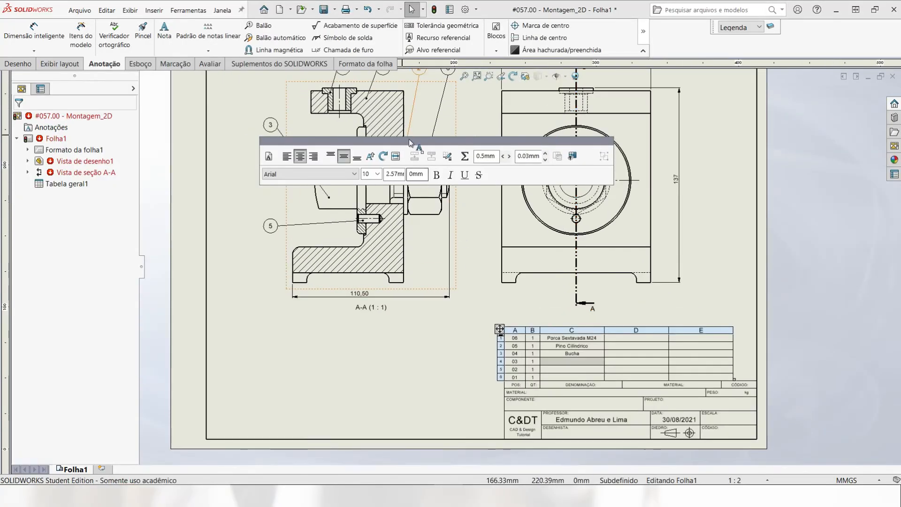
pyautogui.doubleClick(576, 362)
pyautogui.write('Eixo')
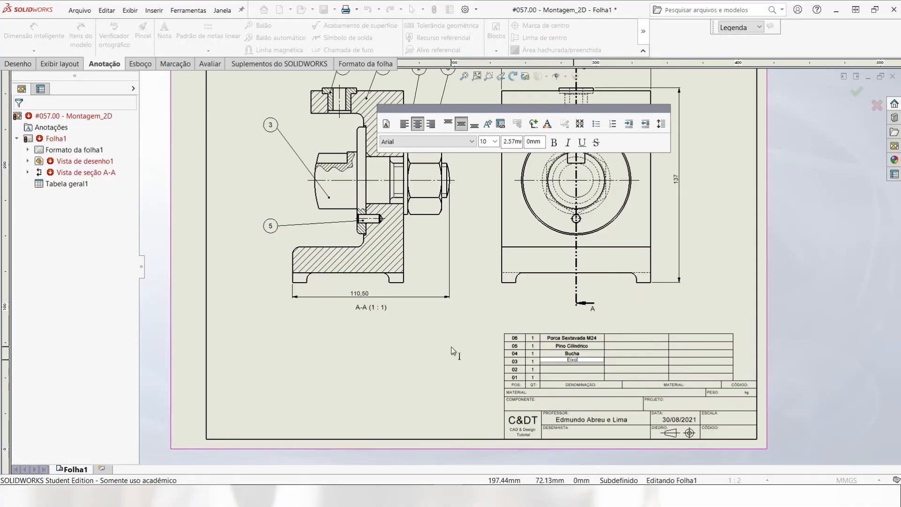
pyautogui.scroll(3, 610, 262)
pyautogui.scroll(-4, 491, 216)
pyautogui.scroll(3, 491, 219)
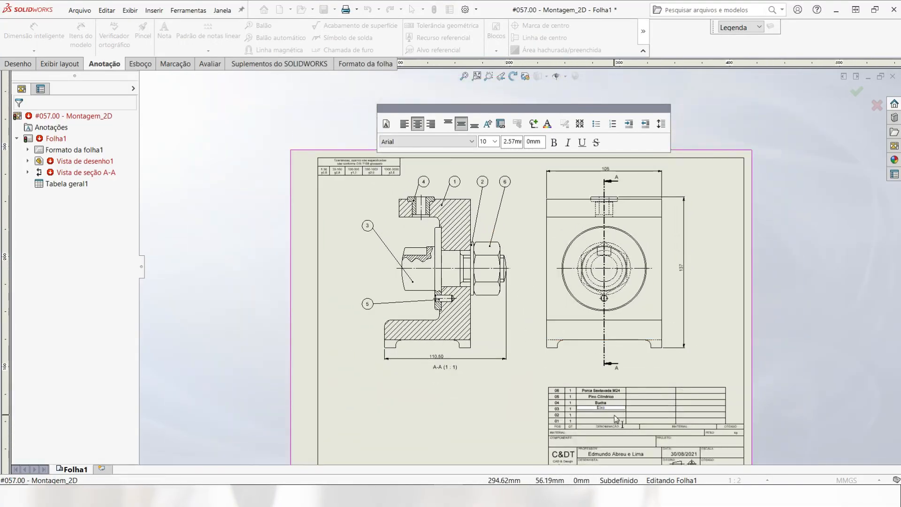
# Step: Enter the denominations "Arruela M24" for item 02 and "Suporte" for item 01
pyautogui.click(611, 415)
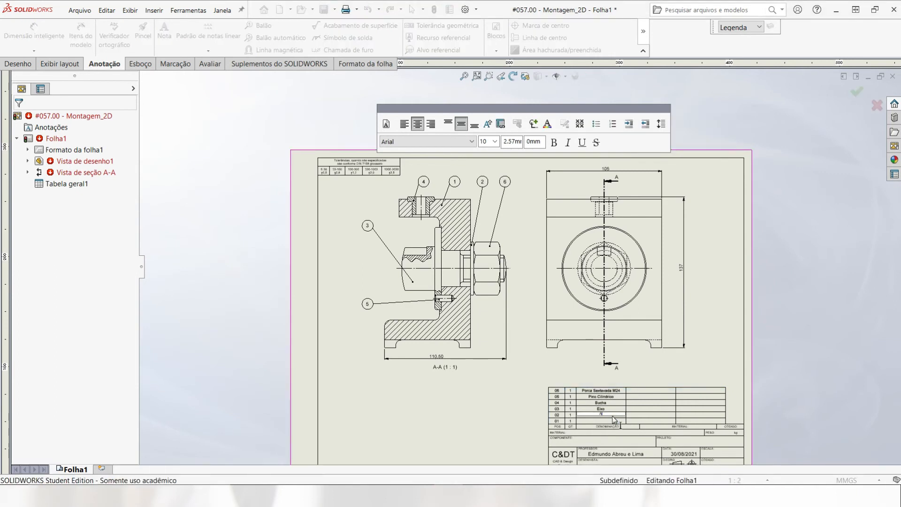
pyautogui.write('Arruela M24')
pyautogui.scroll(-3, 614, 419)
pyautogui.doubleClick(592, 383)
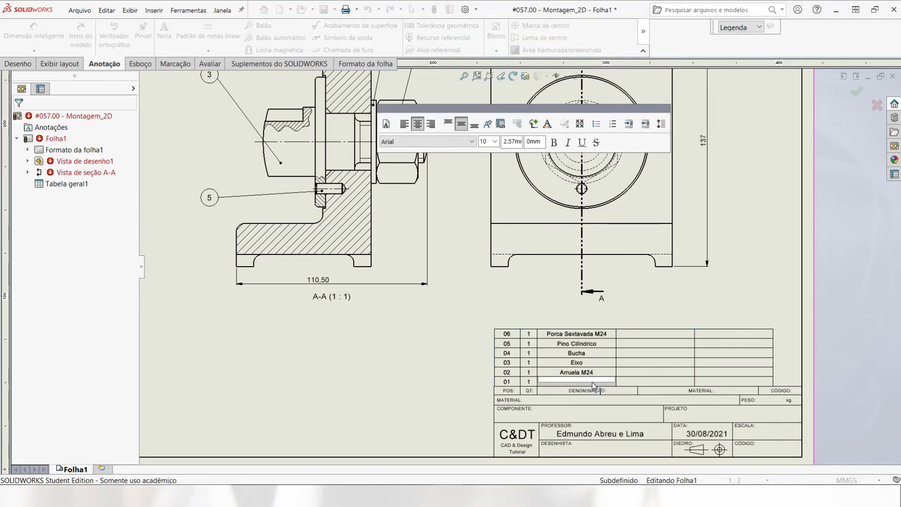
pyautogui.write('Suporte')
pyautogui.click(436, 350)
pyautogui.scroll(-2, 609, 384)
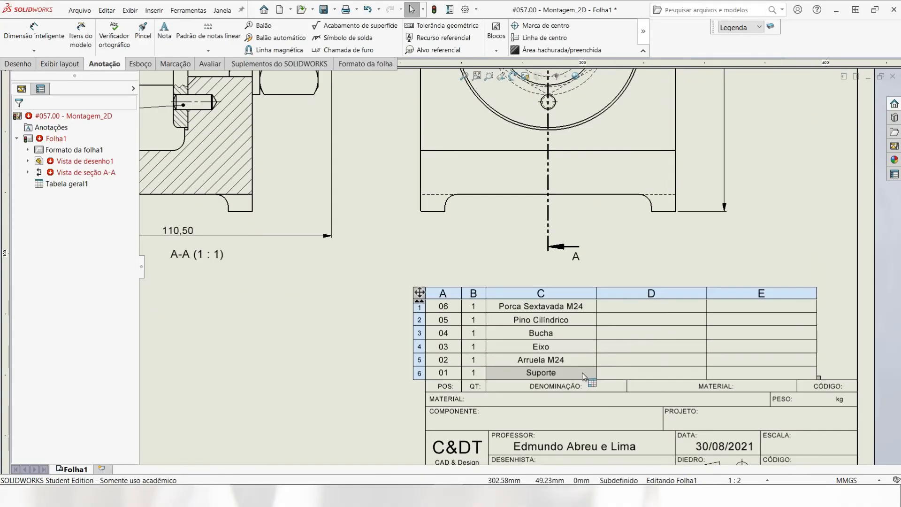
# Step: Left-align the denomination column's text and widen the column to match the DENOMINAÇÃO heading below it
pyautogui.scroll(-2, 583, 375)
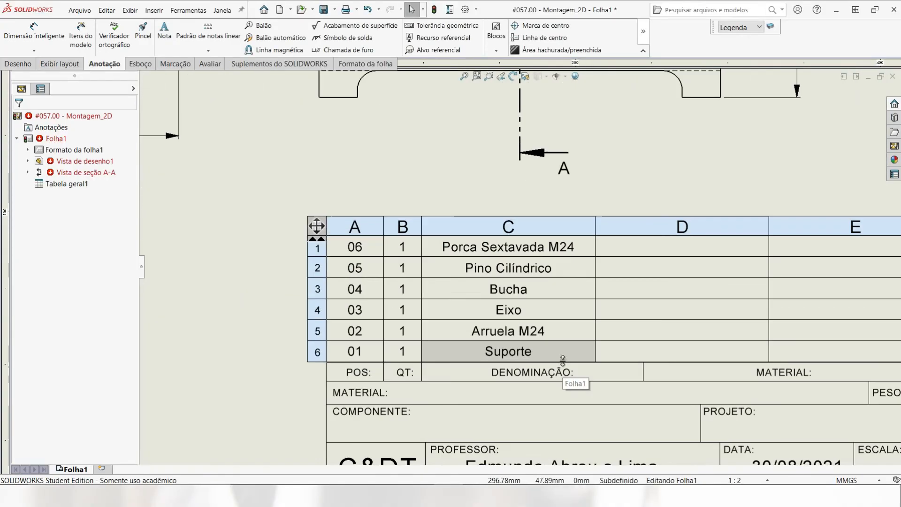
pyautogui.click(551, 253)
pyautogui.click(544, 227)
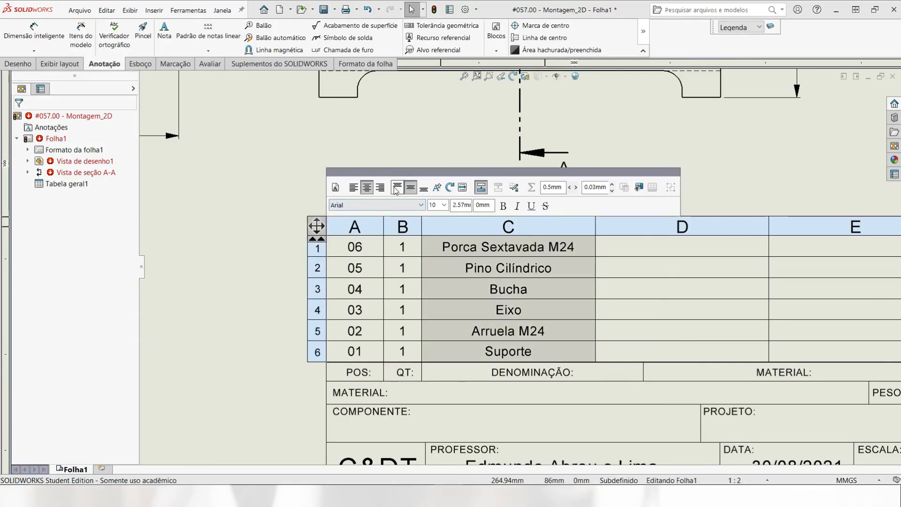
pyautogui.click(353, 188)
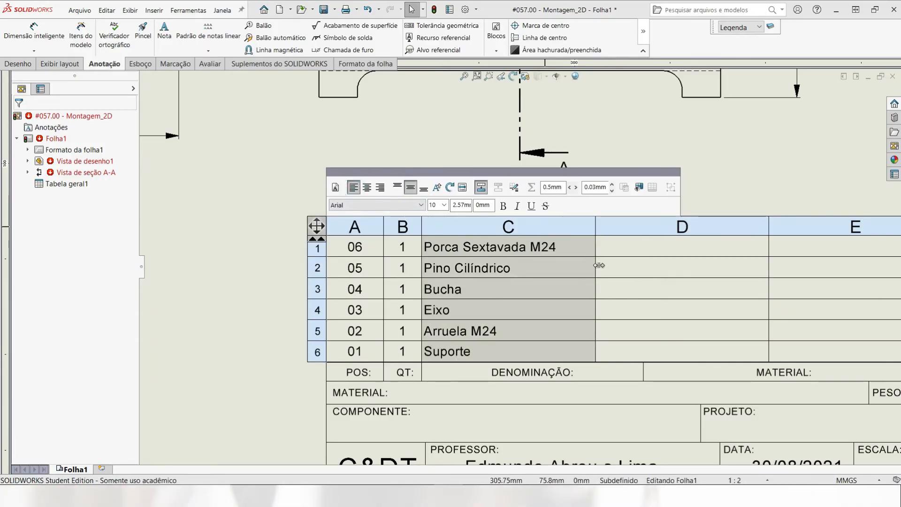
pyautogui.moveTo(596, 350); pyautogui.dragTo(644, 351)
# Step: Enter the material "Aço AISI 1045" for item 05, Pino Cilíndrico, in the parts list
pyautogui.click(675, 256)
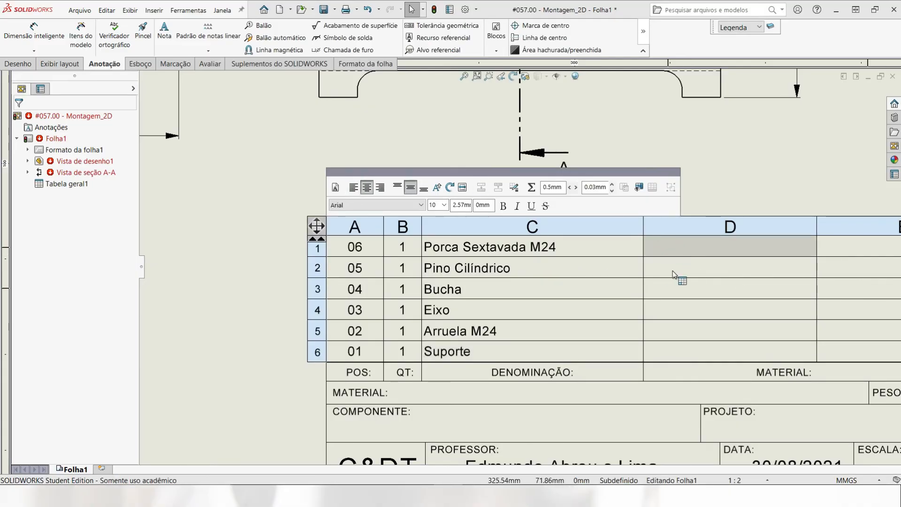
pyautogui.click(697, 270)
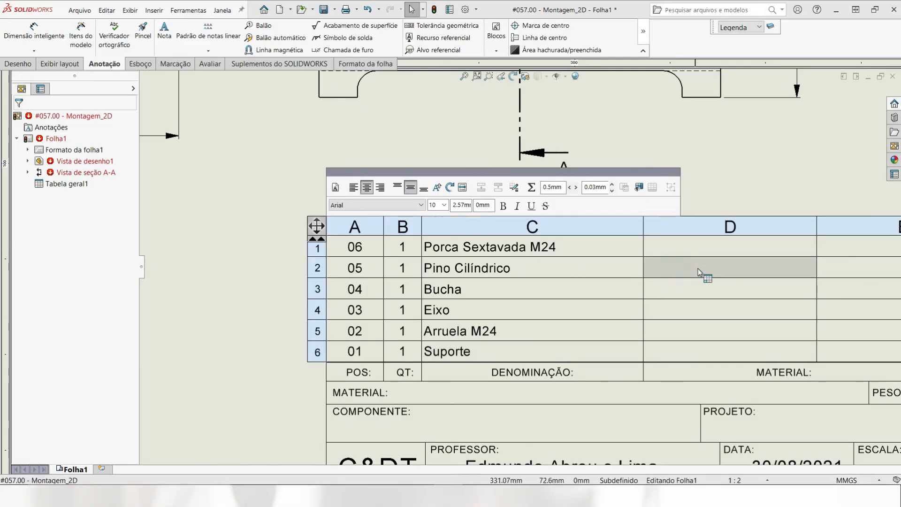
pyautogui.doubleClick(667, 266)
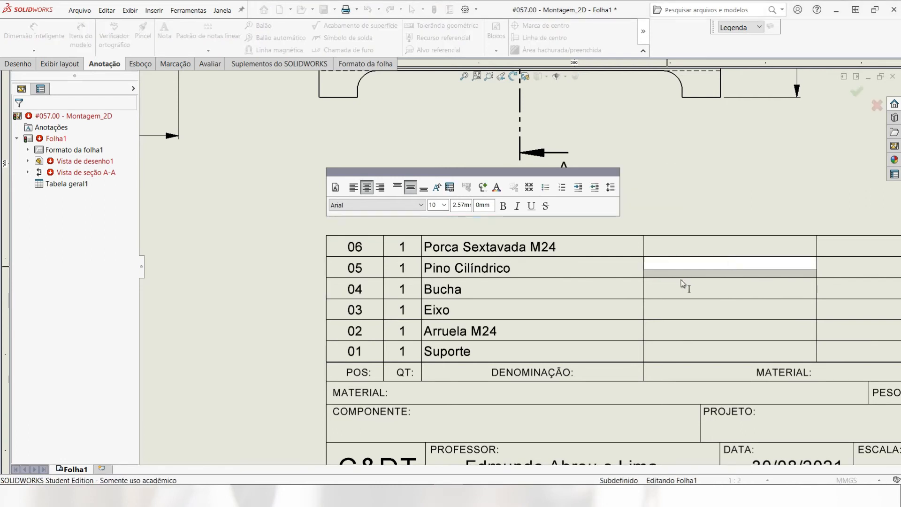
pyautogui.write('Aço AISI ')
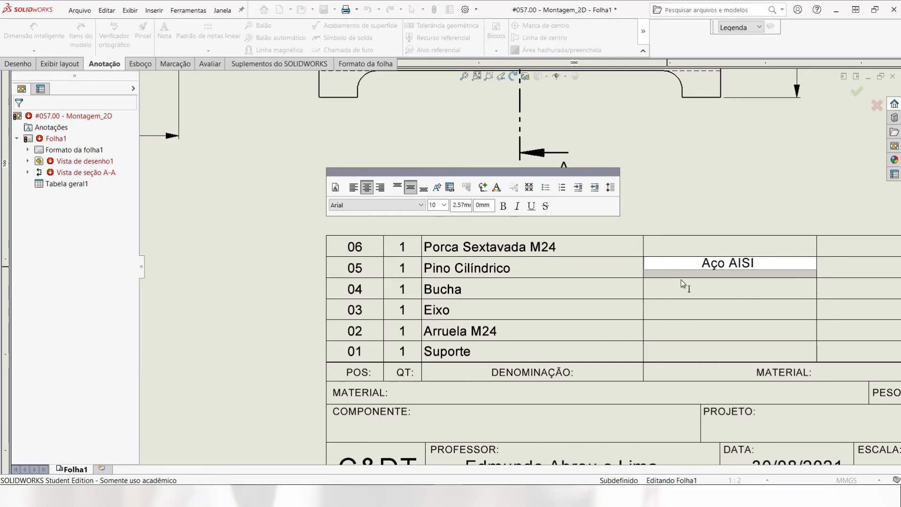
pyautogui.write('1045')
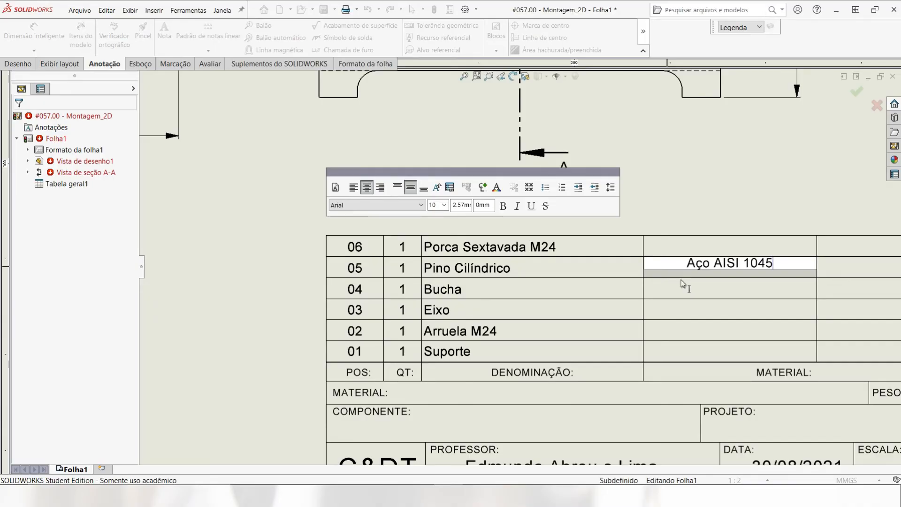
pyautogui.click(681, 283)
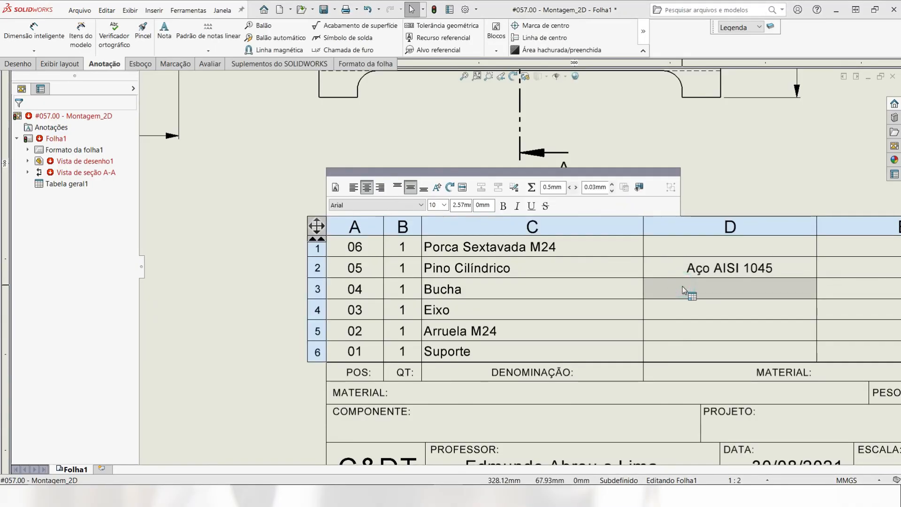
# Step: Enter the material "Aço AISI 1030" for item 04, Bucha, and item 03, Eixo
pyautogui.doubleClick(689, 294)
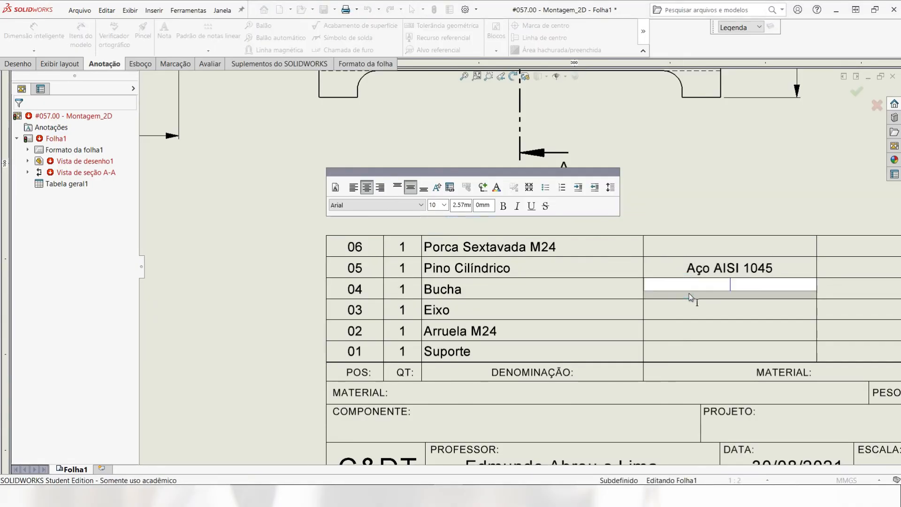
pyautogui.write('Aço AI')
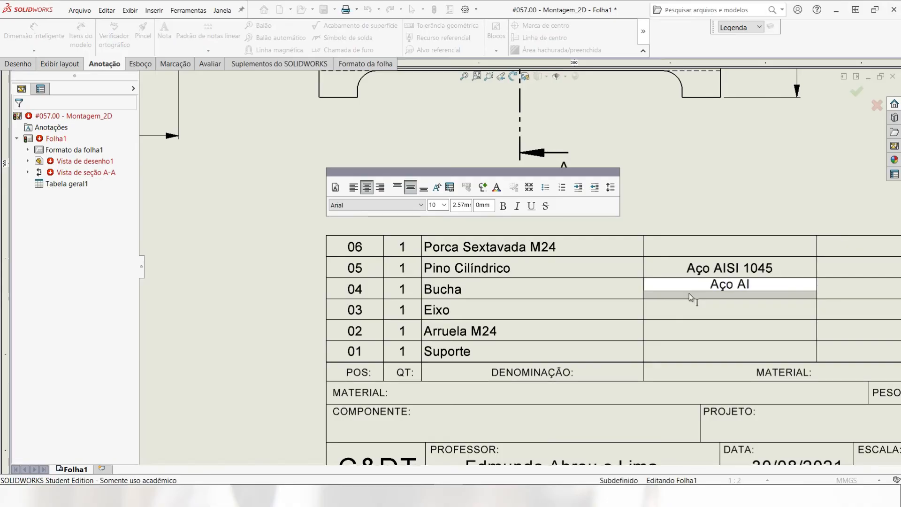
pyautogui.write('SI 1030')
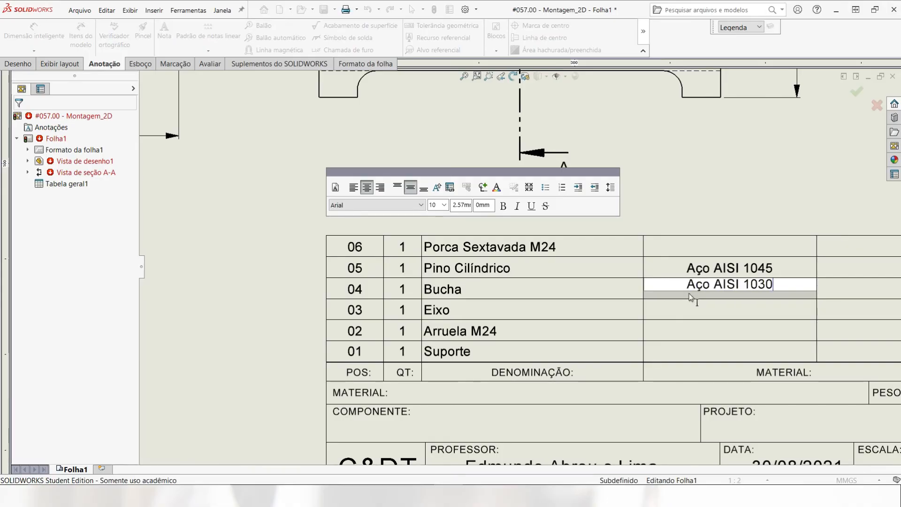
pyautogui.click(689, 311)
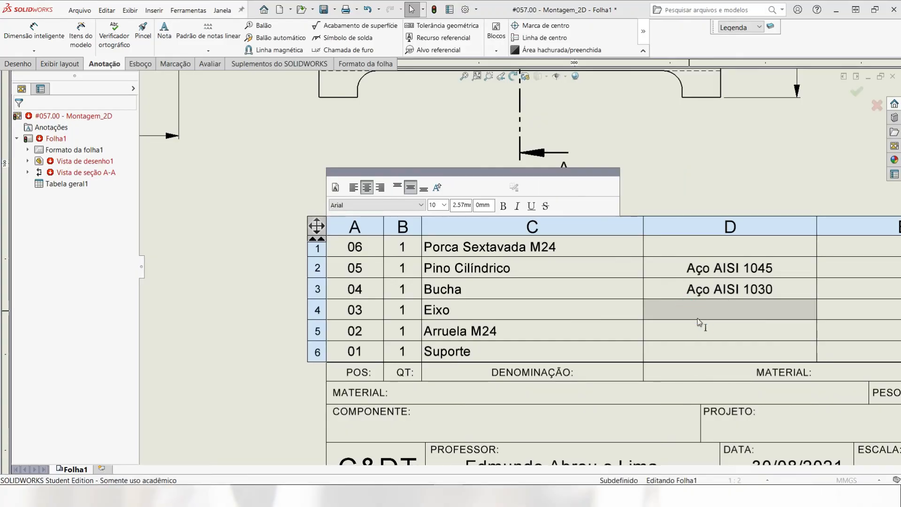
pyautogui.doubleClick(697, 318)
pyautogui.write('Aço')
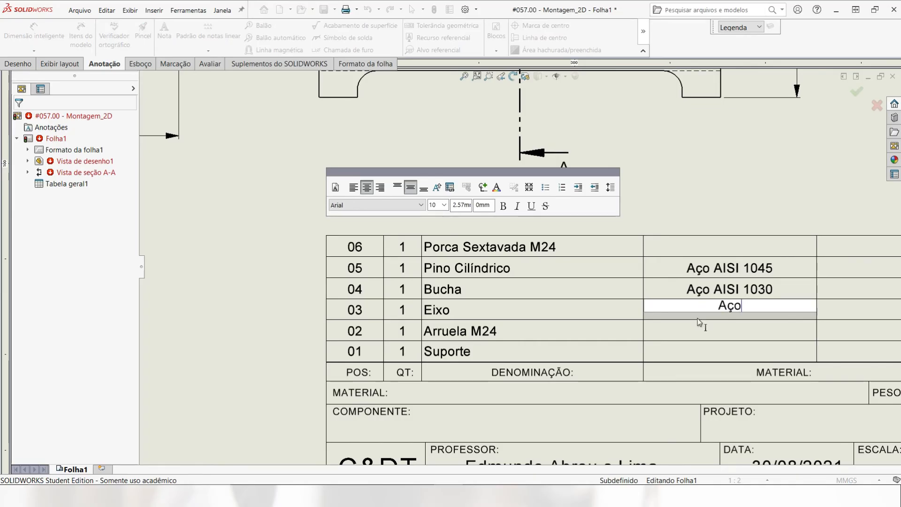
pyautogui.write(' AISI')
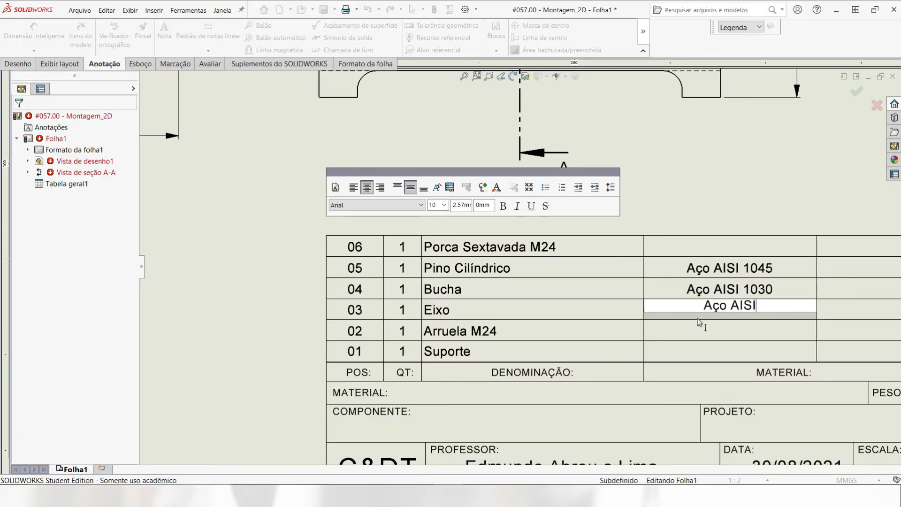
pyautogui.write(' 1030')
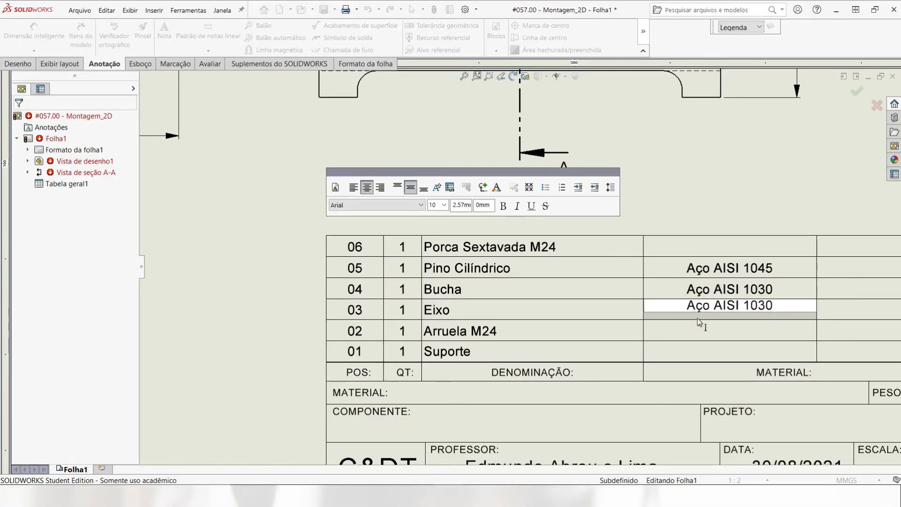
pyautogui.click(693, 331)
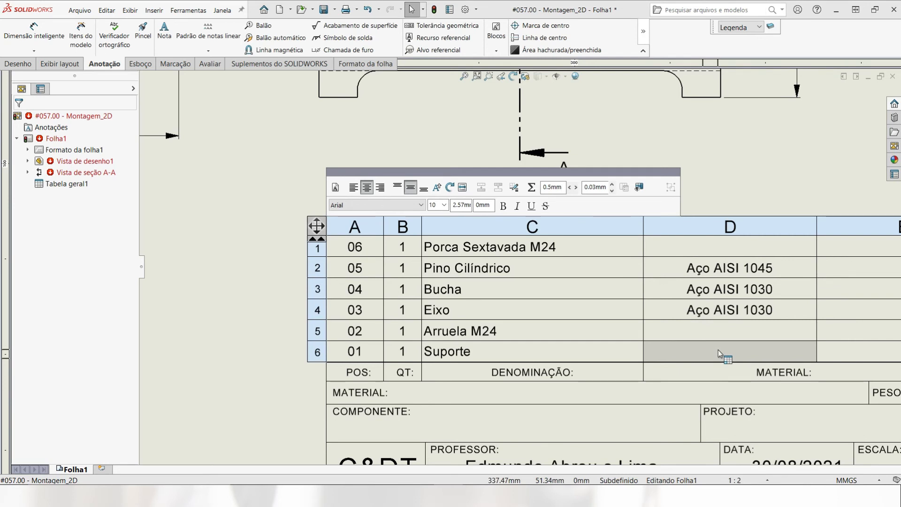
# Step: Enter the material "Ferro Fundido Nodular" for item 01, Suporte
pyautogui.doubleClick(718, 350)
pyautogui.write('Ferro')
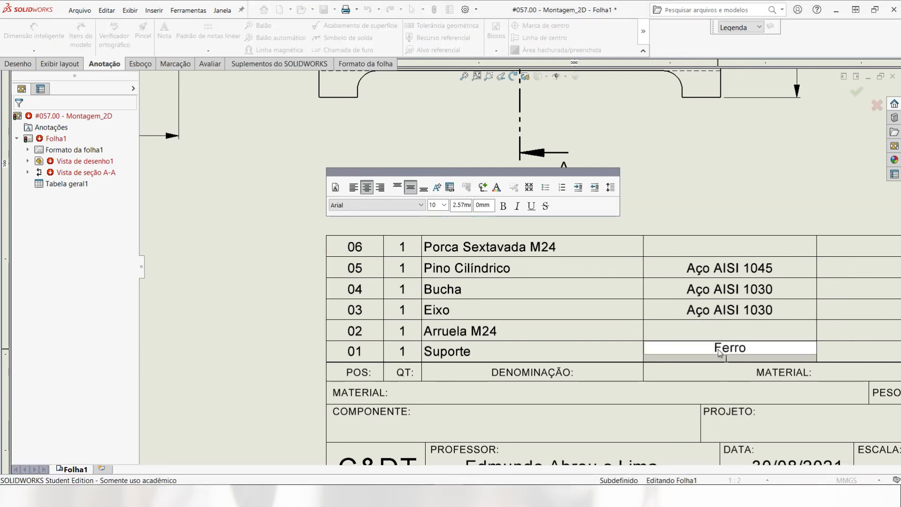
pyautogui.write(' Fundido No')
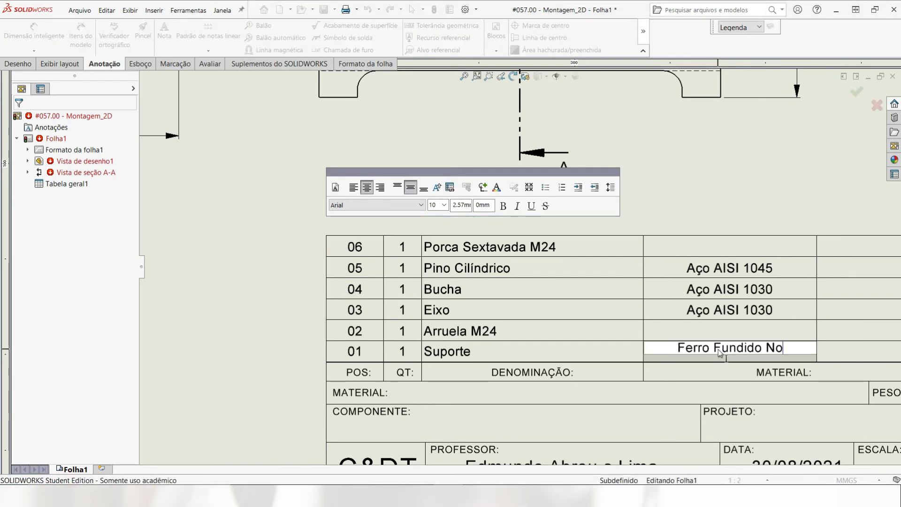
pyautogui.write('dular')
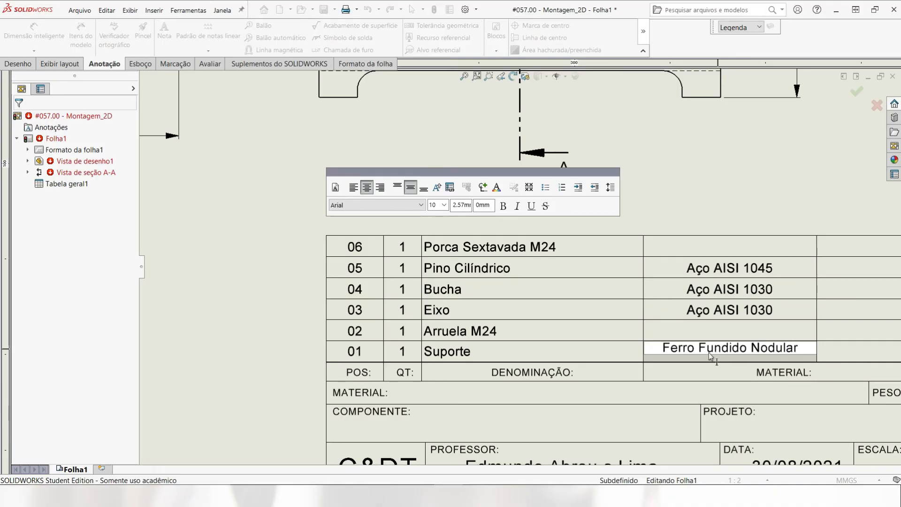
pyautogui.scroll(5, 644, 392)
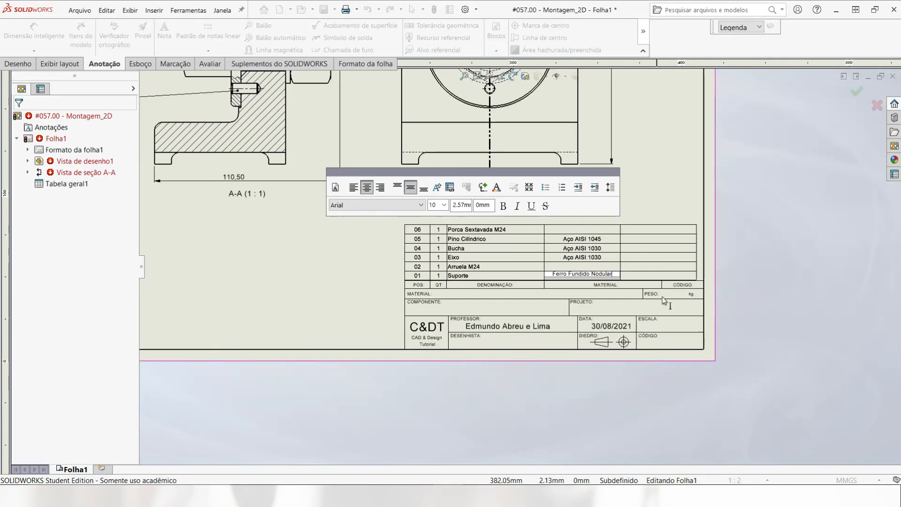
pyautogui.scroll(-3, 664, 300)
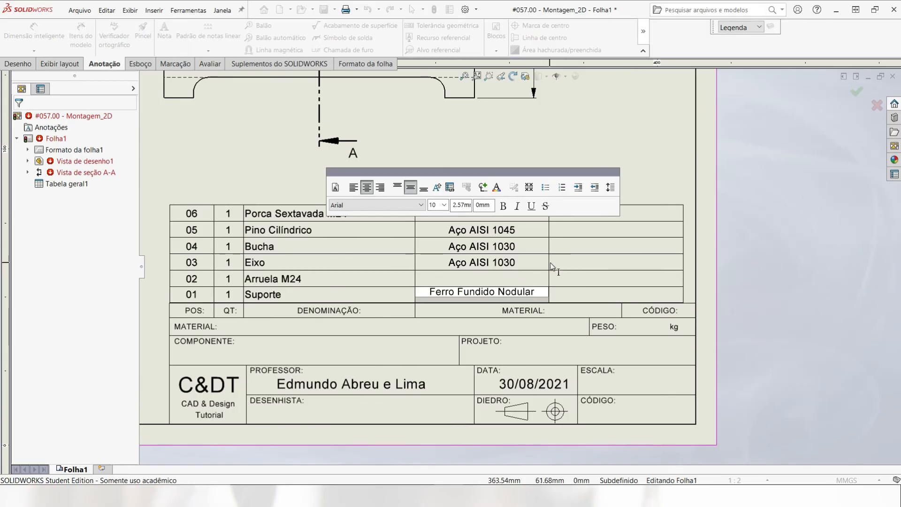
pyautogui.click(577, 263)
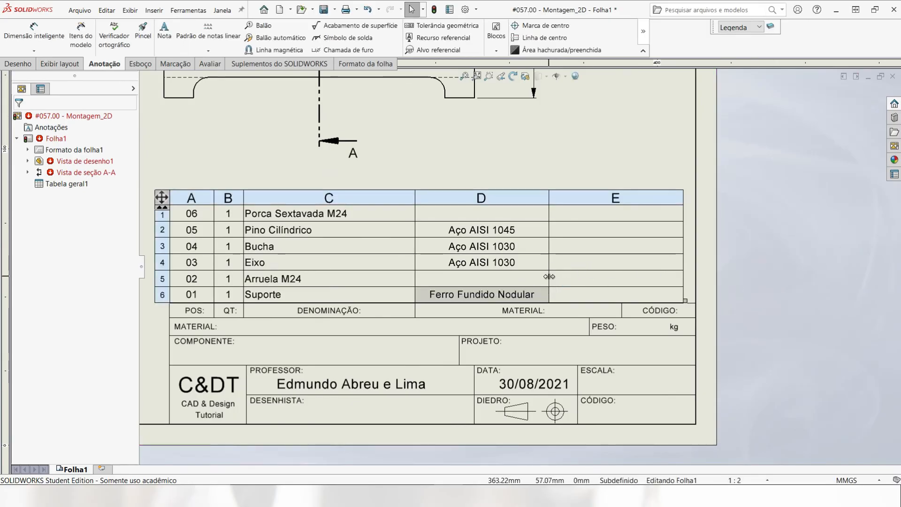
# Step: Widen the material column to match the MATERIAL heading and narrow the last column to end at the title block's outer border
pyautogui.moveTo(551, 276); pyautogui.dragTo(622, 286)
pyautogui.click(727, 265)
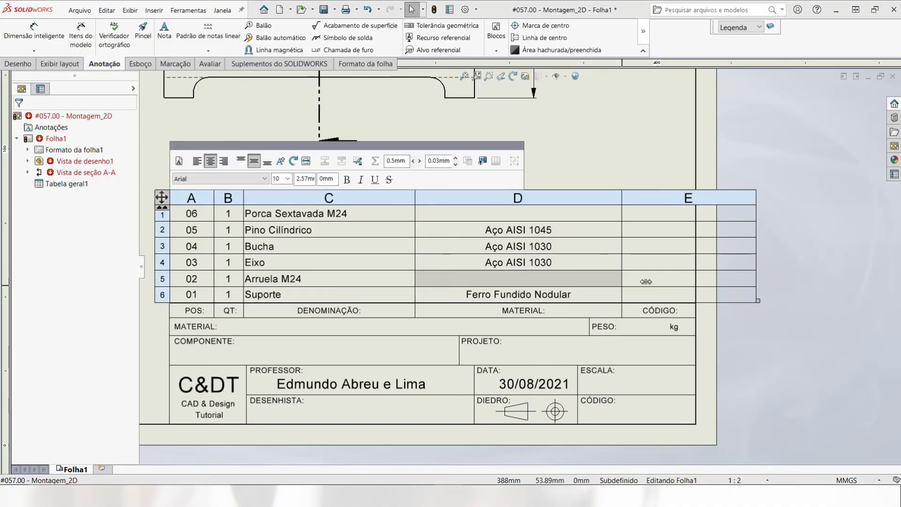
pyautogui.moveTo(756, 245); pyautogui.dragTo(699, 245)
pyautogui.click(690, 245)
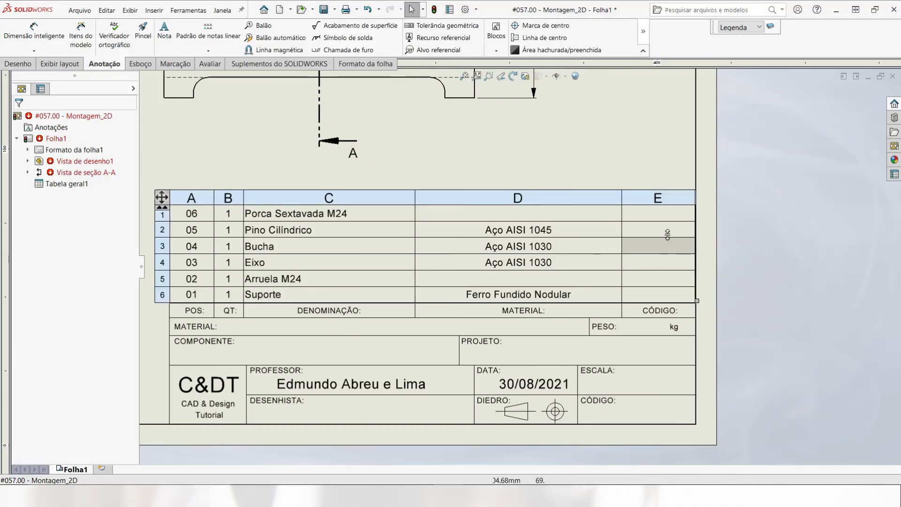
# Step: Enter the codes "DIS03" for item 01, Suporte, and "DISP05" for item 06, Porca Sextavada M24
pyautogui.click(648, 296)
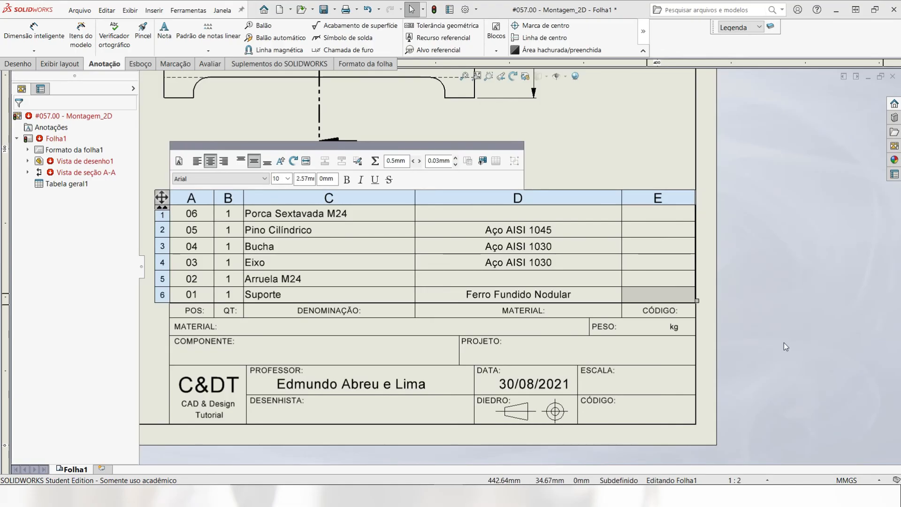
pyautogui.doubleClick(670, 299)
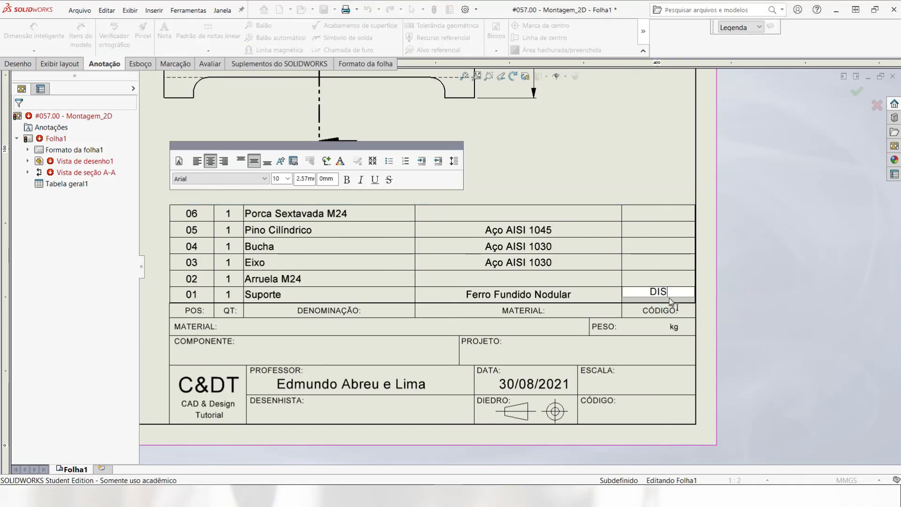
pyautogui.write('DIS03')
pyautogui.click(647, 215)
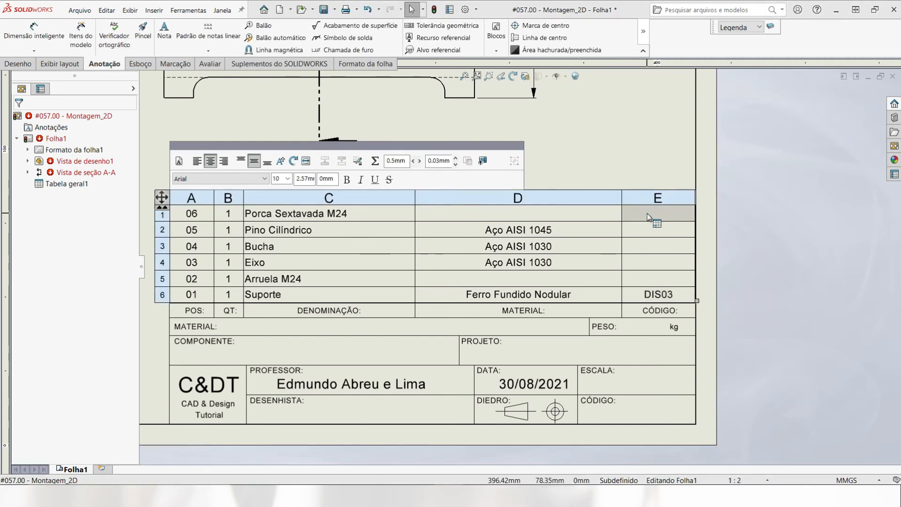
pyautogui.write('DI')
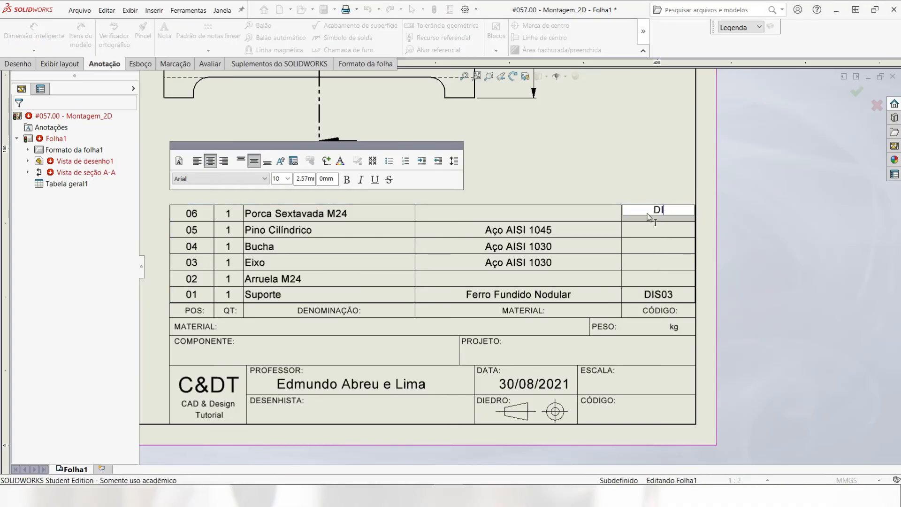
pyautogui.write('PSP05')
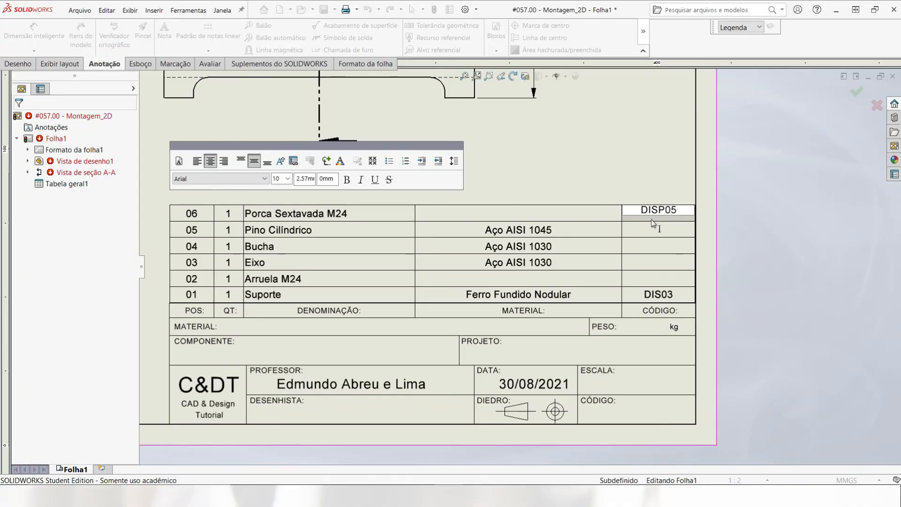
pyautogui.click(653, 226)
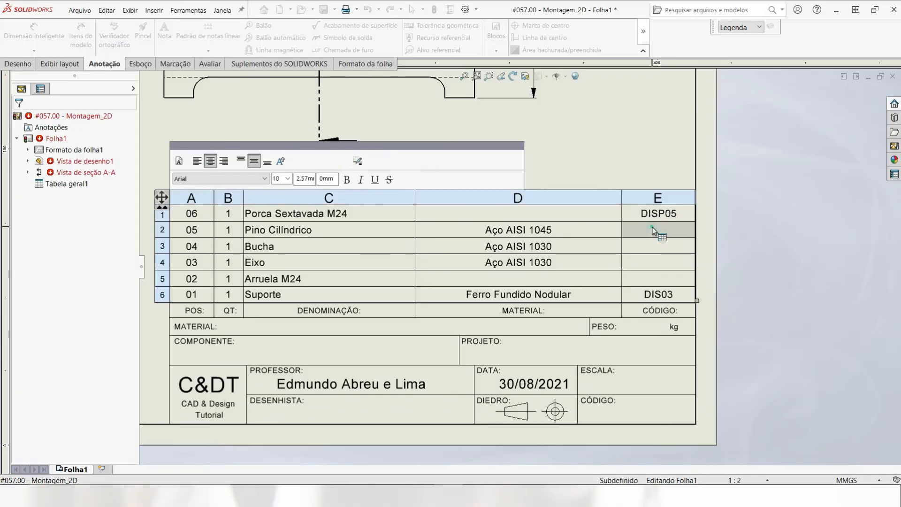
# Step: Enter the codes "DISP01" for item 05, Pino Cilíndrico, and "DISP02" for item 04, Bucha
pyautogui.click(654, 228)
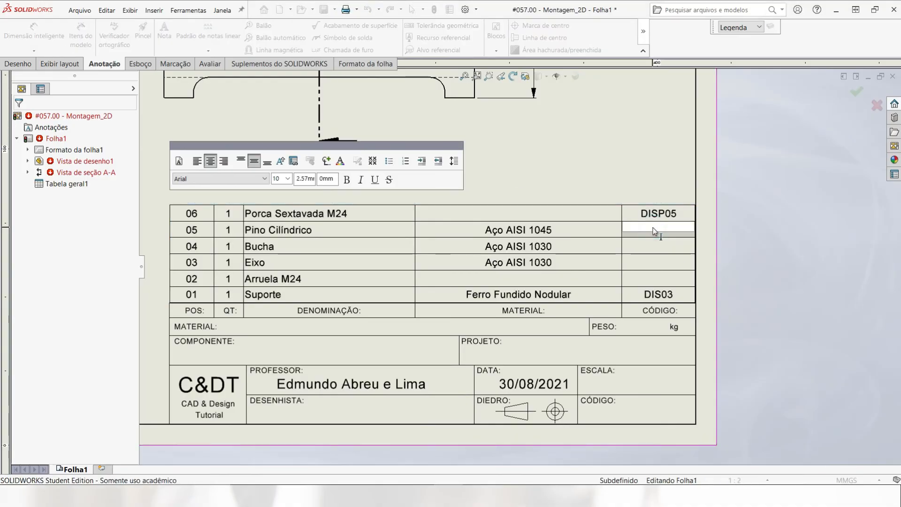
pyautogui.write('DISP01')
pyautogui.click(650, 247)
pyautogui.click(649, 246)
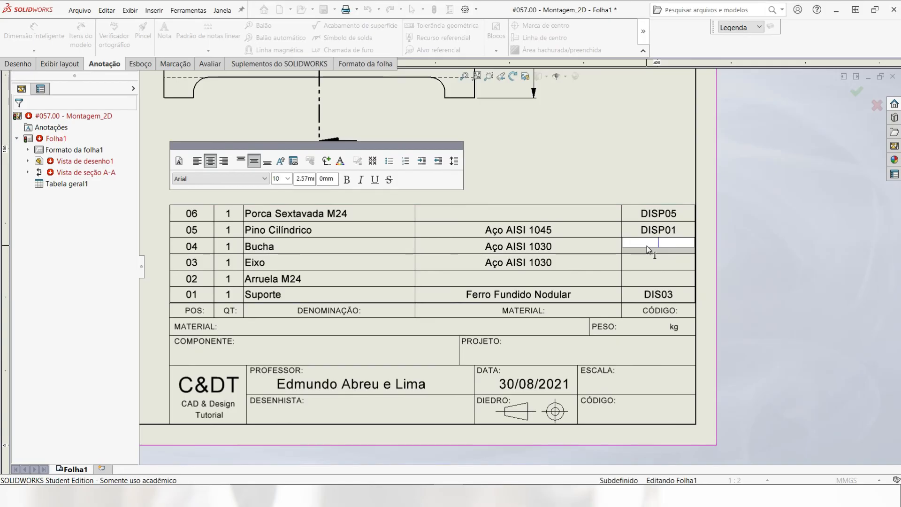
pyautogui.write('DISP02')
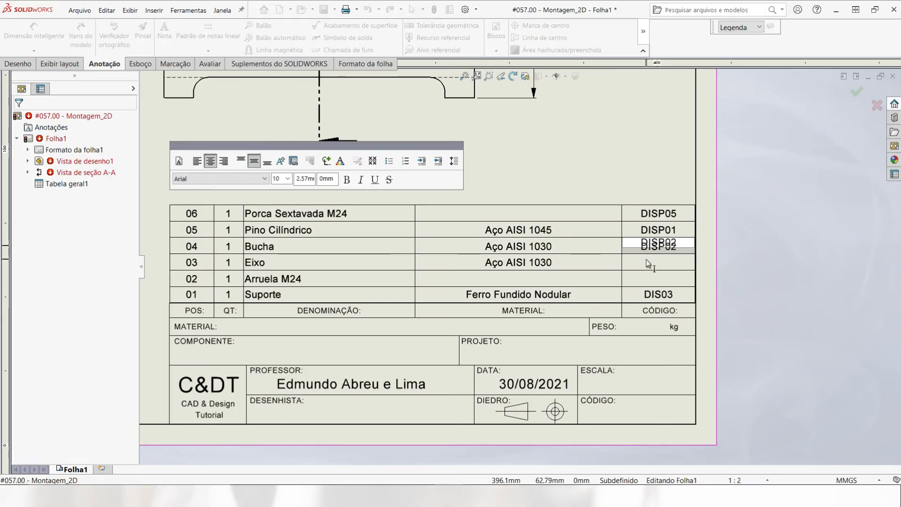
pyautogui.click(647, 261)
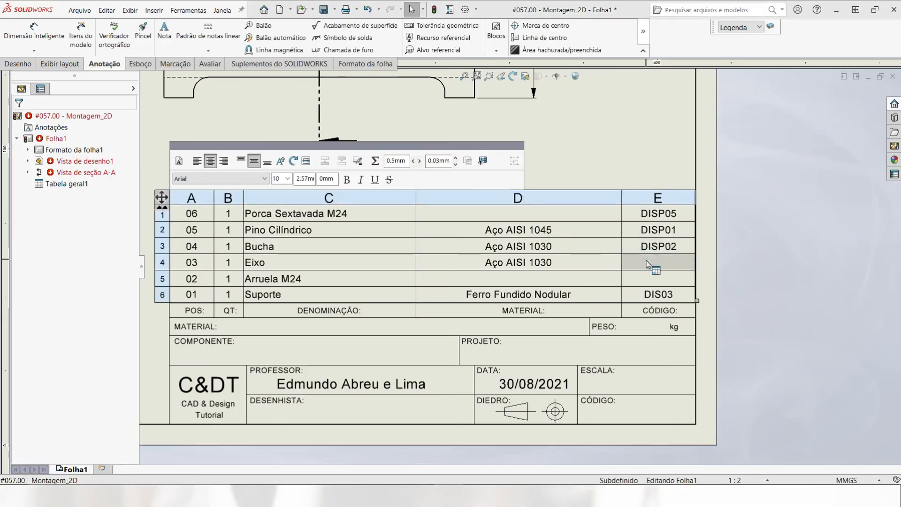
# Step: Enter the codes "DISP06" for item 03, Eixo, and "DISP04" for item 02, Arruela M24, in the parts list
pyautogui.click(645, 262)
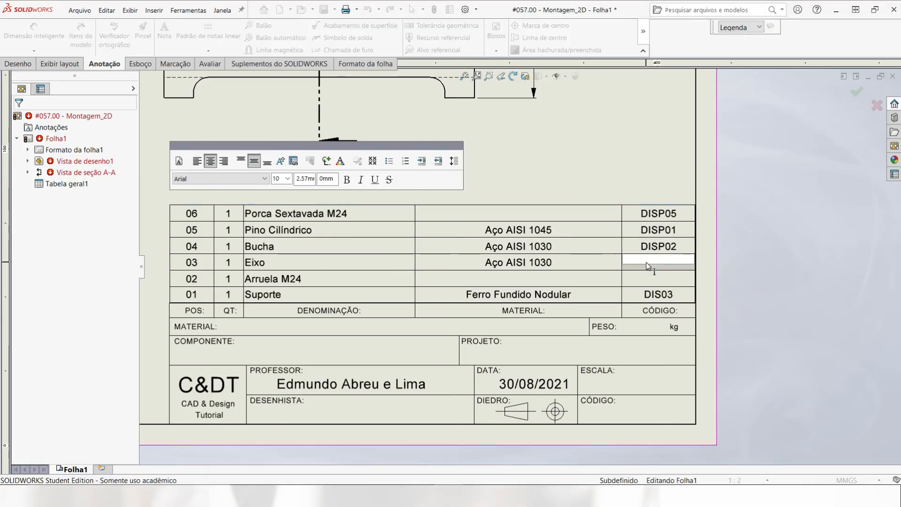
pyautogui.write('DISP06')
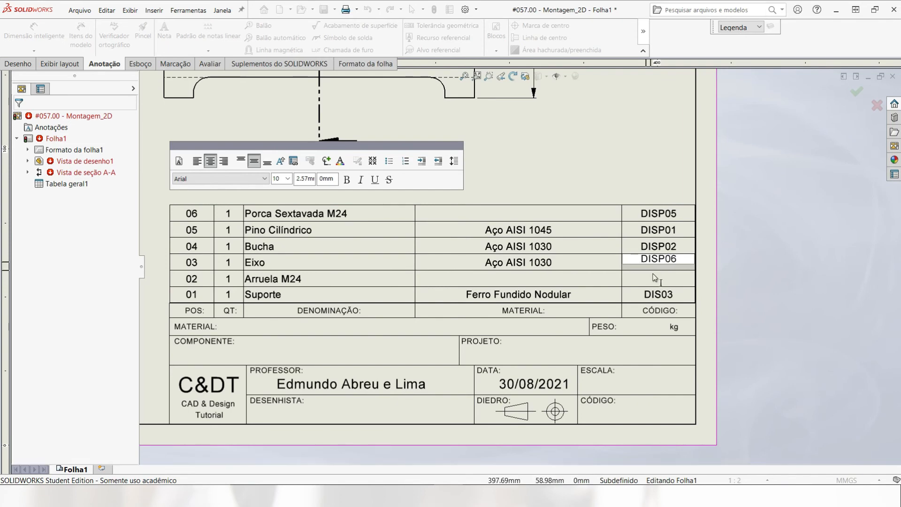
pyautogui.click(654, 278)
pyautogui.doubleClick(653, 279)
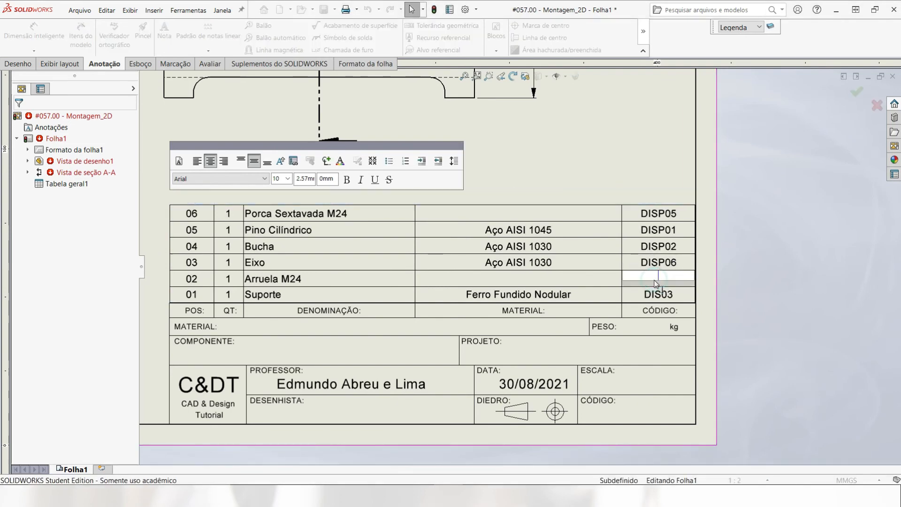
pyautogui.write('DISP')
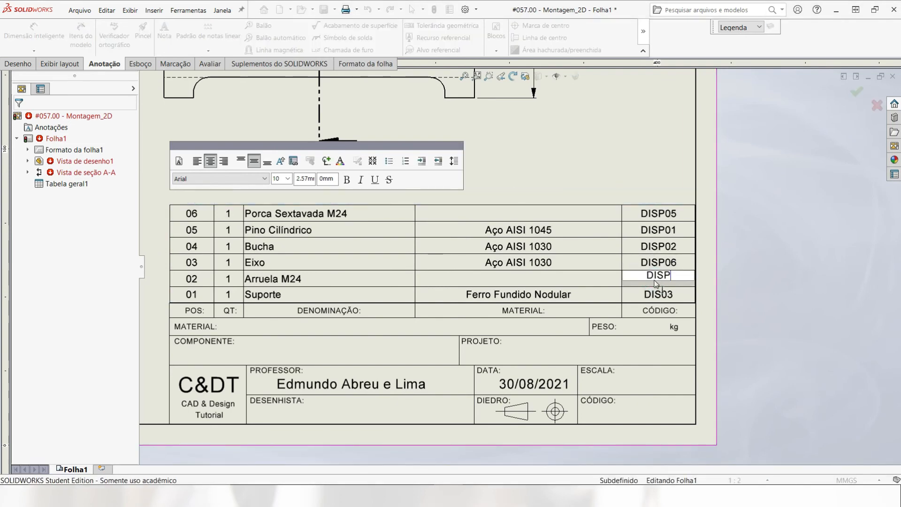
pyautogui.write('04')
# Step: Correct the code of item 01, Suporte, to "DISP03" and leave the parts list
pyautogui.click(657, 294)
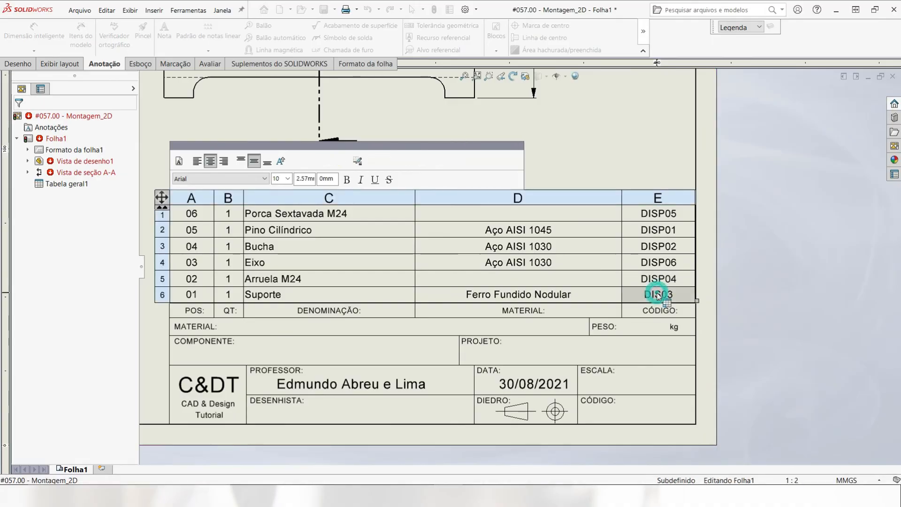
pyautogui.doubleClick(657, 294)
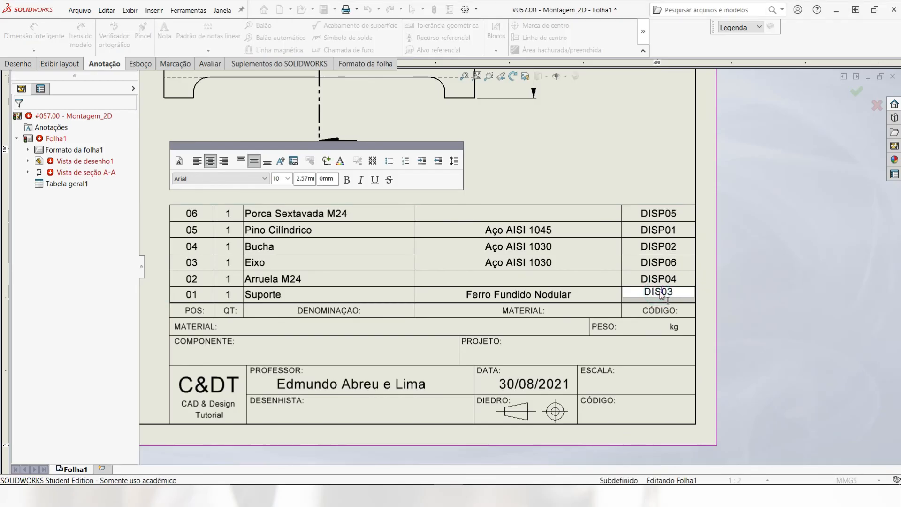
pyautogui.write('P')
pyautogui.click(402, 255)
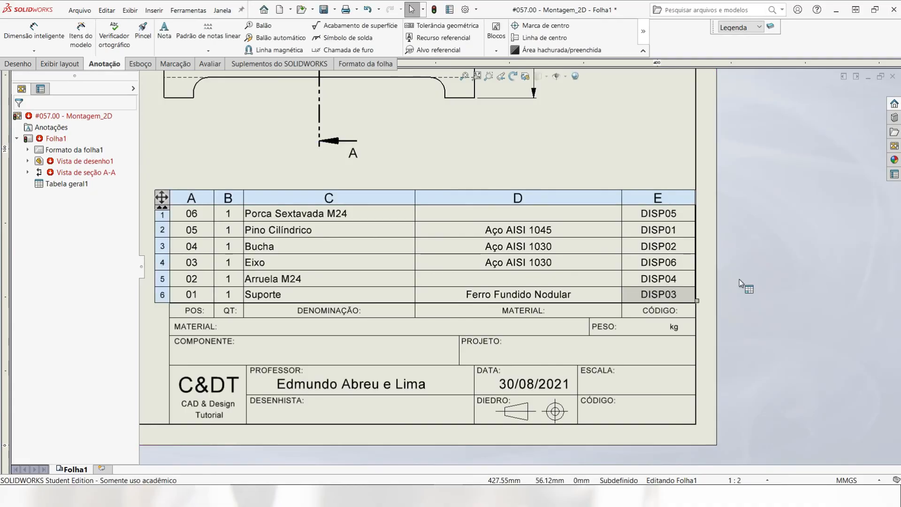
pyautogui.scroll(3, 603, 314)
pyautogui.scroll(-3, 460, 346)
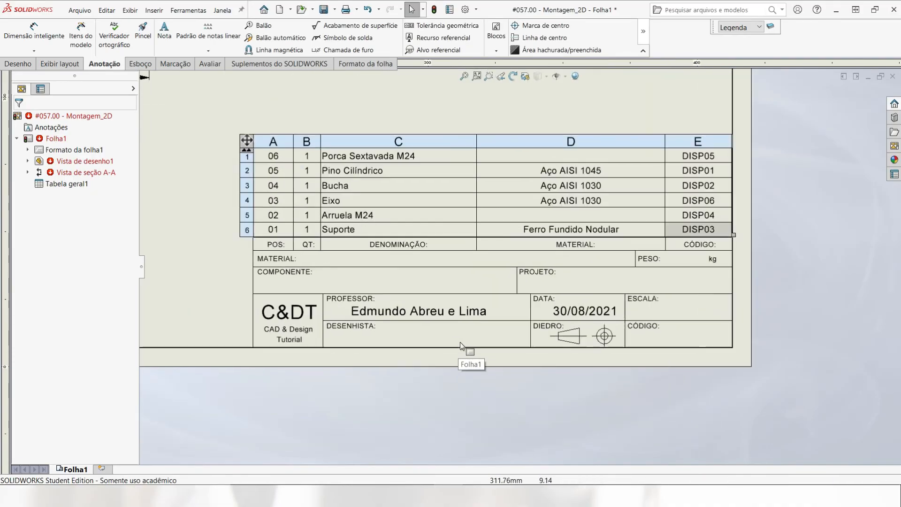
pyautogui.scroll(-1, 408, 364)
pyautogui.click(419, 394)
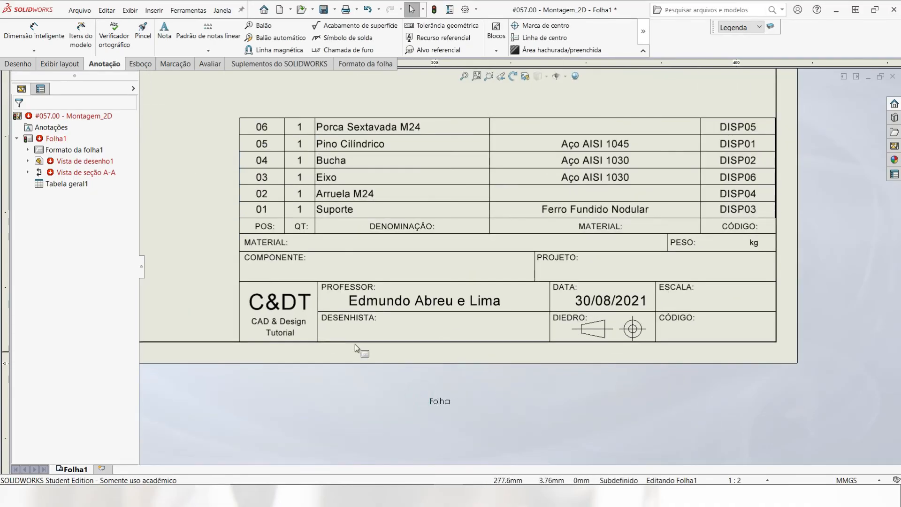
# Step: In the drawing's custom properties, set Escala to "1:1" and Projeto to "DISPOSITIVO FURAR ANÉIS"
pyautogui.click(449, 11)
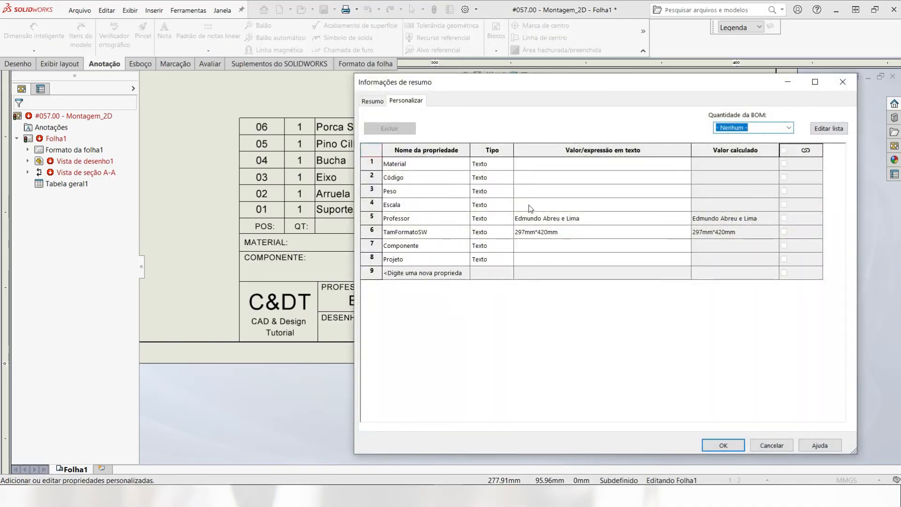
pyautogui.click(533, 205)
pyautogui.write('1')
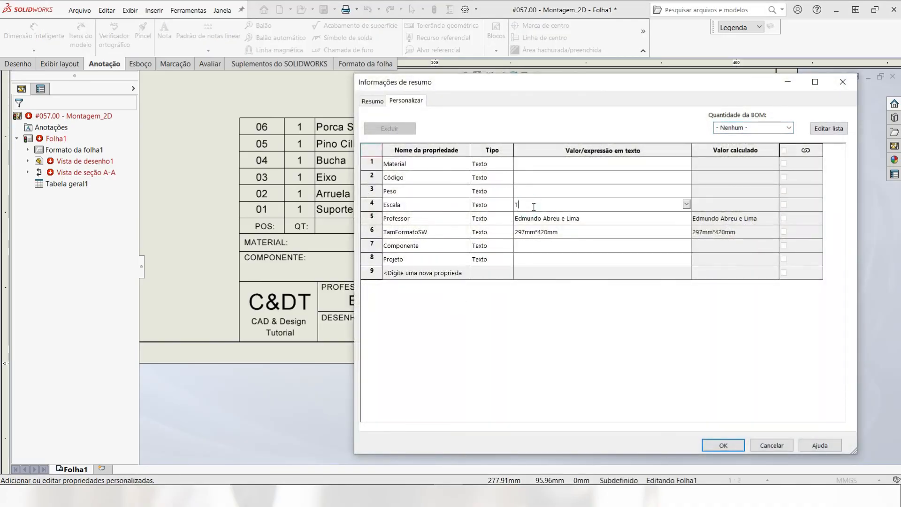
pyautogui.write(':1')
pyautogui.click(532, 245)
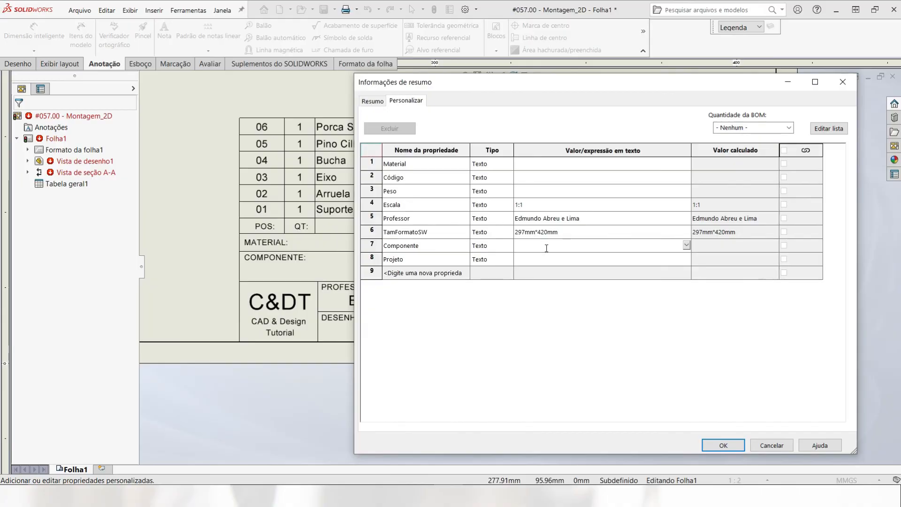
pyautogui.click(544, 259)
pyautogui.write('DISPOSITIVO FURAR ANÉIS')
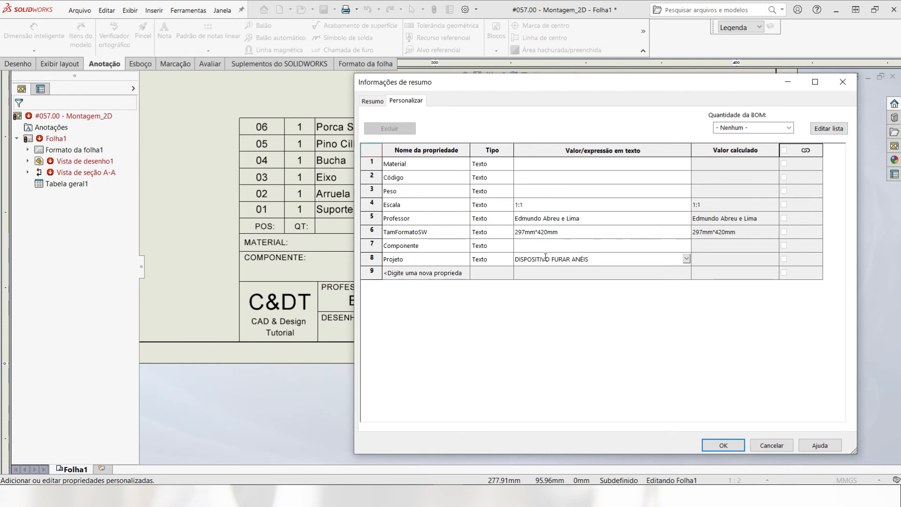
# Step: Set the Componente property to "MONTAGEM" and rewrite Projeto in title case as "Dispositivo Furar Anéis"
pyautogui.click(543, 246)
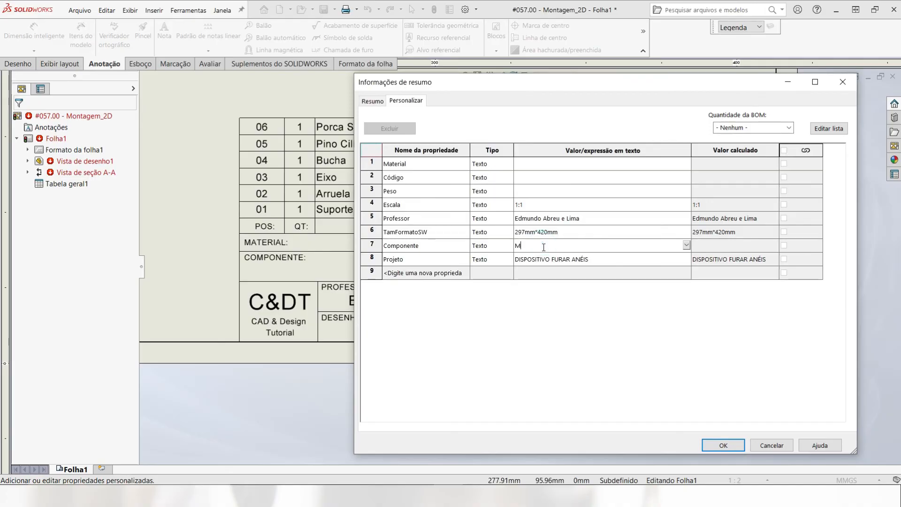
pyautogui.write('MONT')
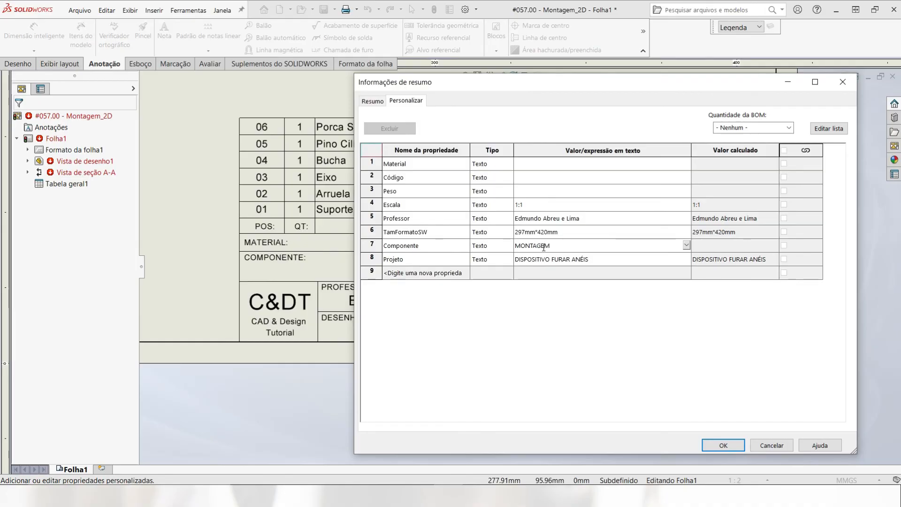
pyautogui.write('AGEM')
pyautogui.press('Return')
pyautogui.click(596, 260)
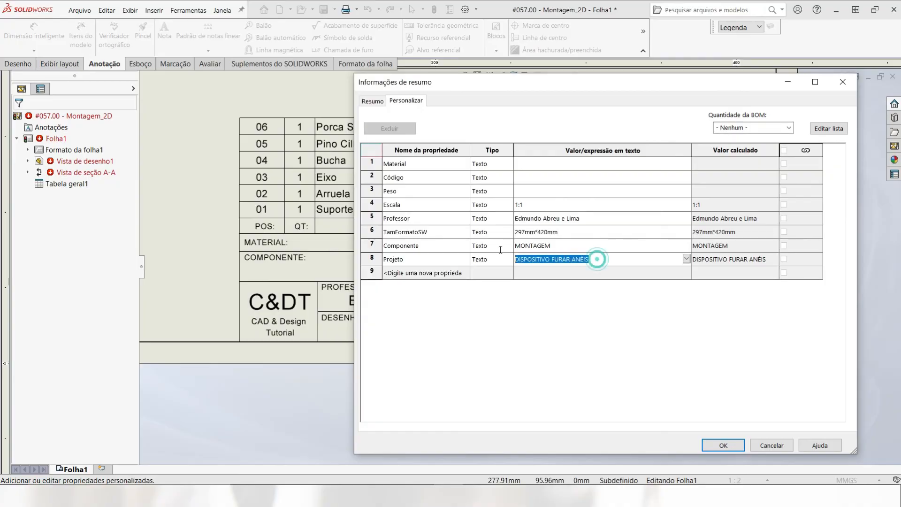
pyautogui.write('Dispositivo Furar Anéis')
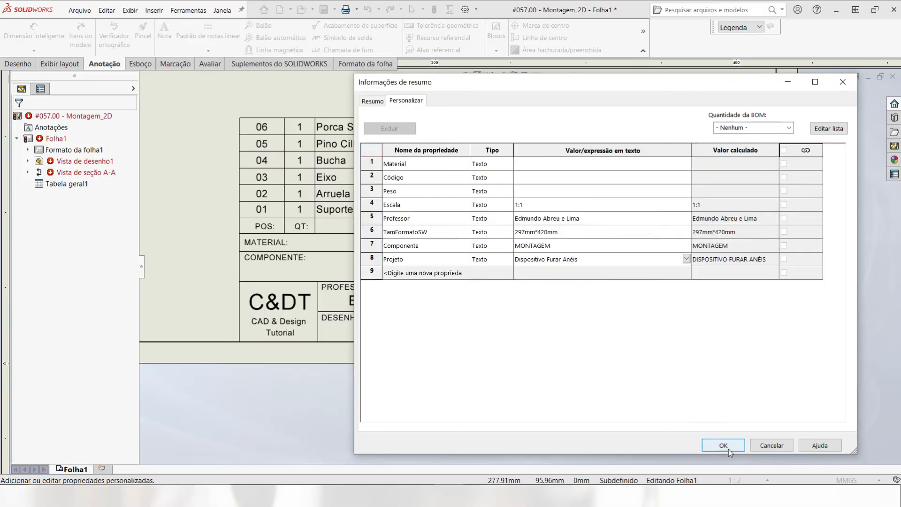
# Step: Enter the author's full name in the drawing's summary information and apply the properties to the title block
pyautogui.click(372, 101)
pyautogui.click(444, 121)
pyautogui.write('Edmundo Abreu e Lima')
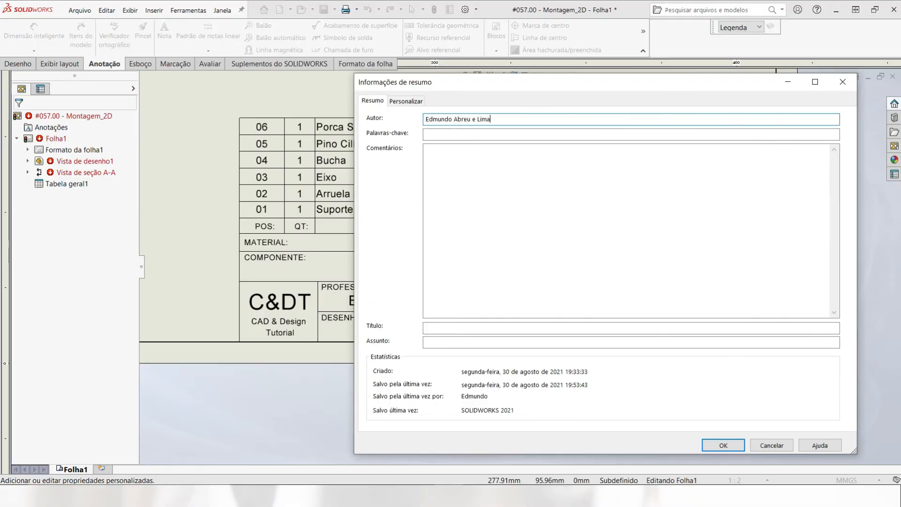
pyautogui.click(729, 446)
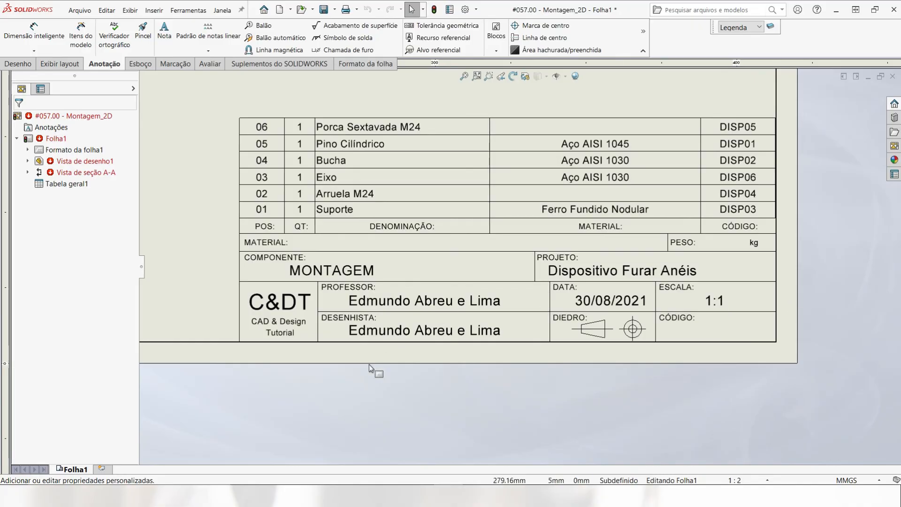
# Step: Start a model view of #057.00 - Montagem in the default configuration, shown in its exploded state
pyautogui.scroll(6, 542, 410)
pyautogui.press('f')
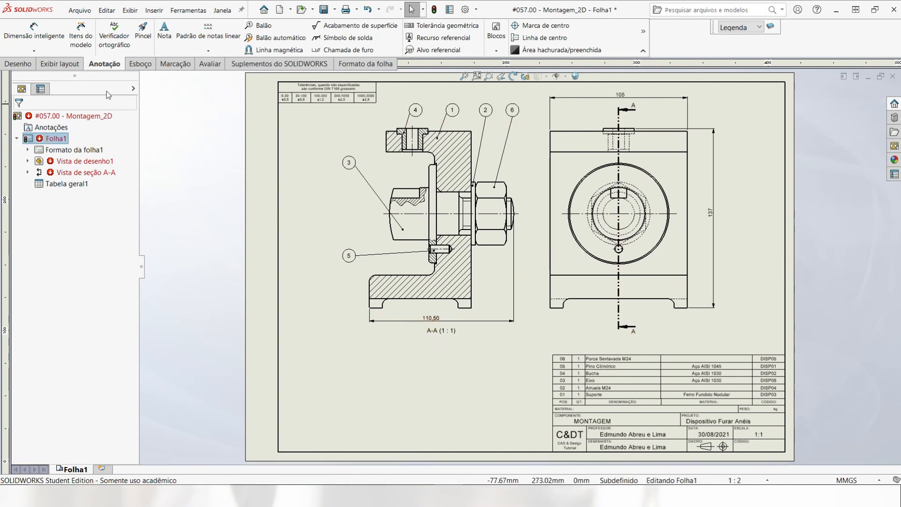
pyautogui.click(21, 64)
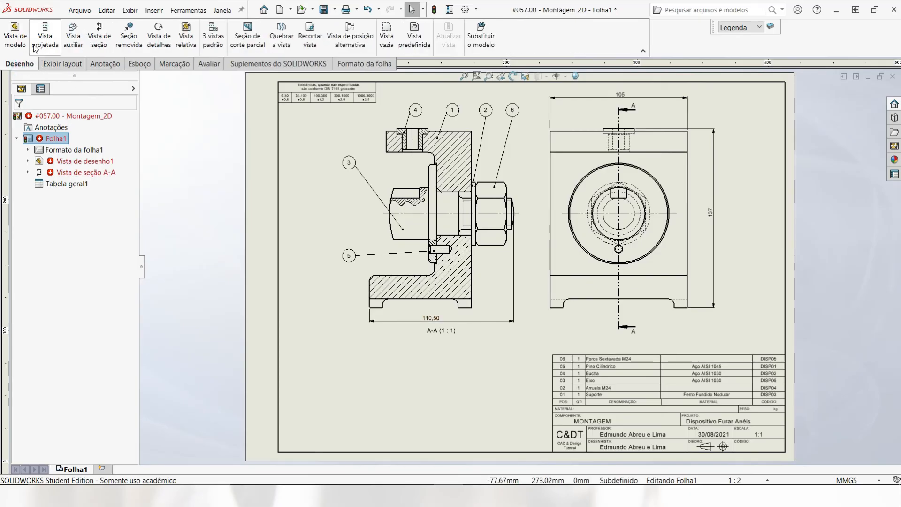
pyautogui.click(15, 36)
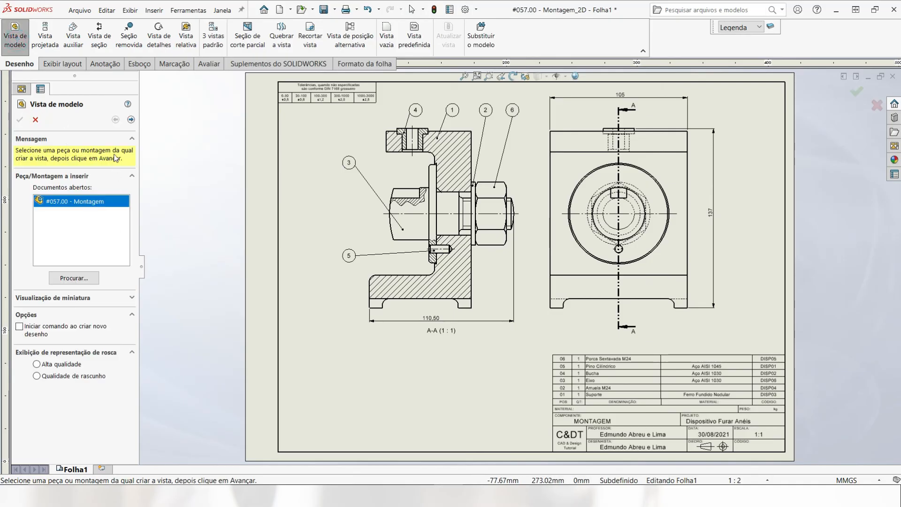
pyautogui.click(130, 120)
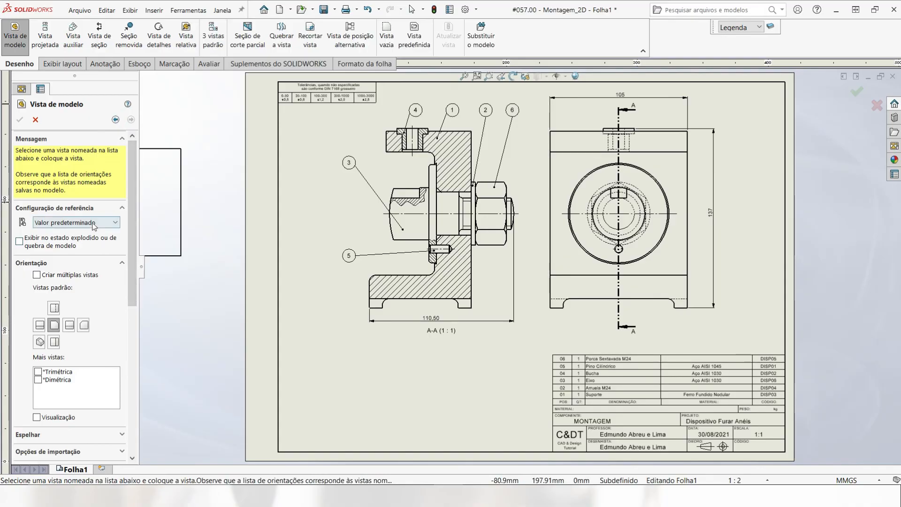
pyautogui.click(94, 223)
pyautogui.click(85, 233)
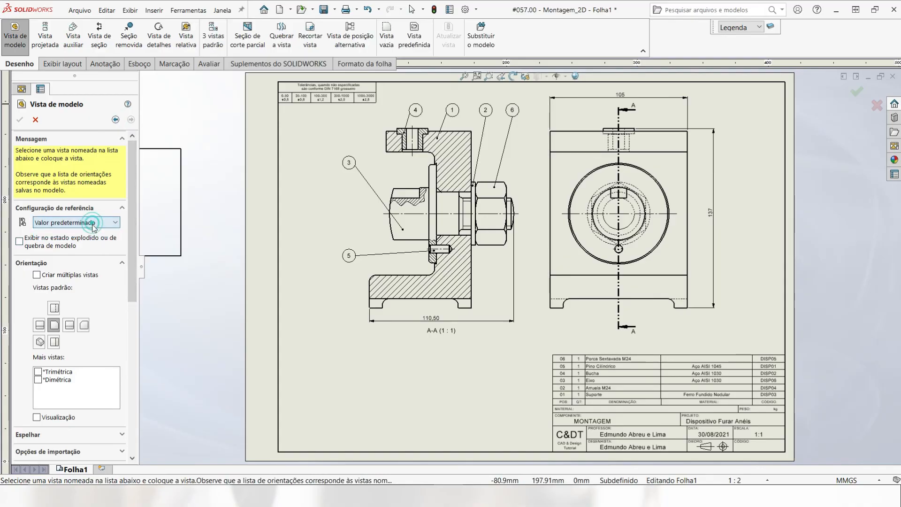
pyautogui.click(19, 242)
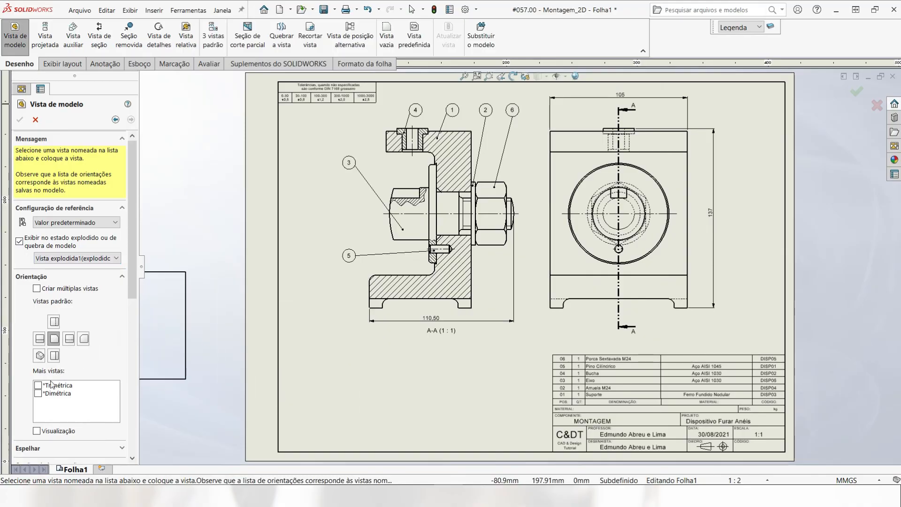
# Step: Preview the exploded view in isometric orientation and place it outside the sheet, beside its left edge
pyautogui.click(36, 430)
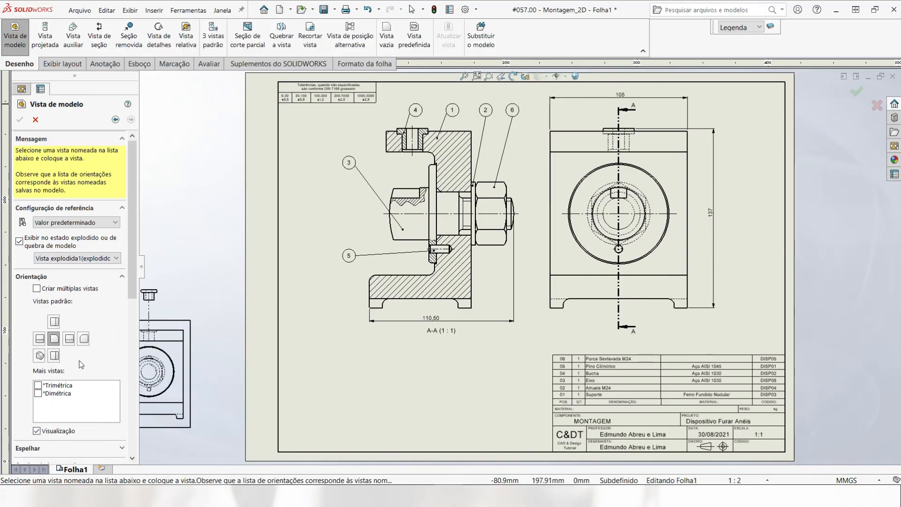
pyautogui.click(40, 356)
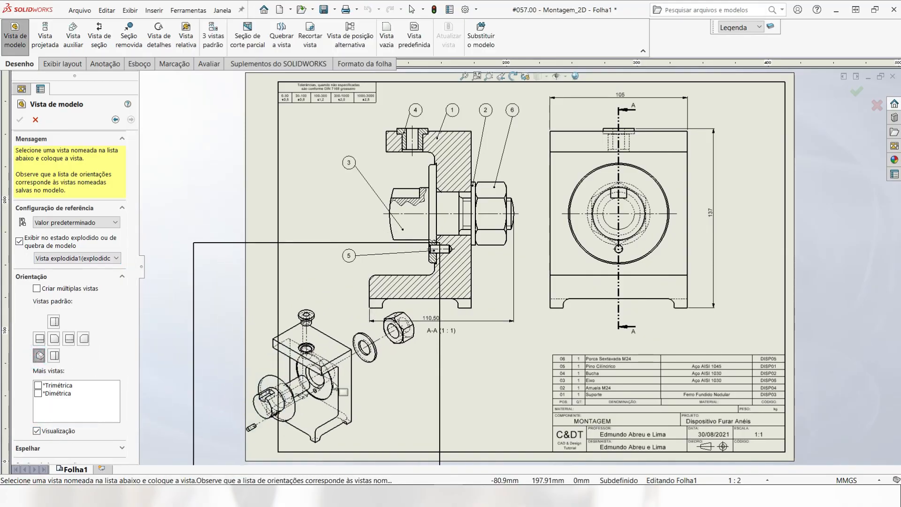
pyautogui.scroll(3, 385, 346)
pyautogui.scroll(-3, 437, 315)
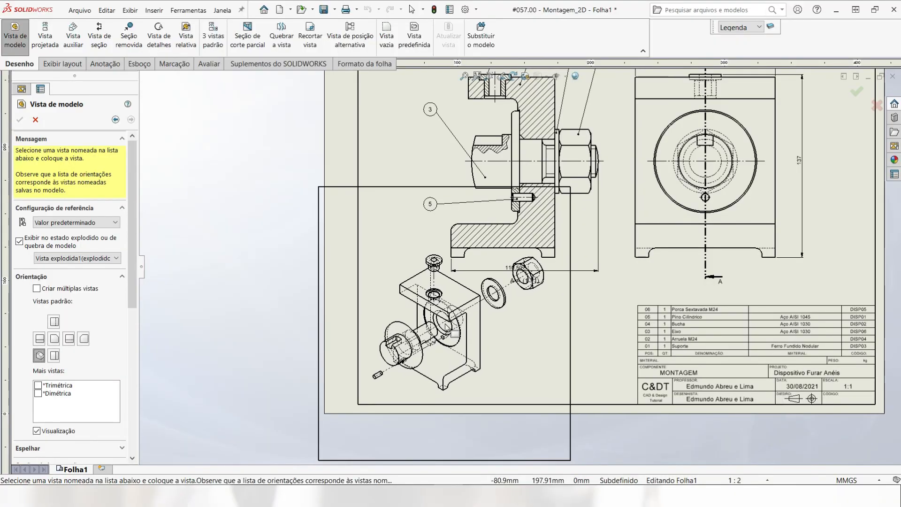
pyautogui.scroll(3, 353, 294)
pyautogui.scroll(-2, 305, 263)
pyautogui.click(306, 262)
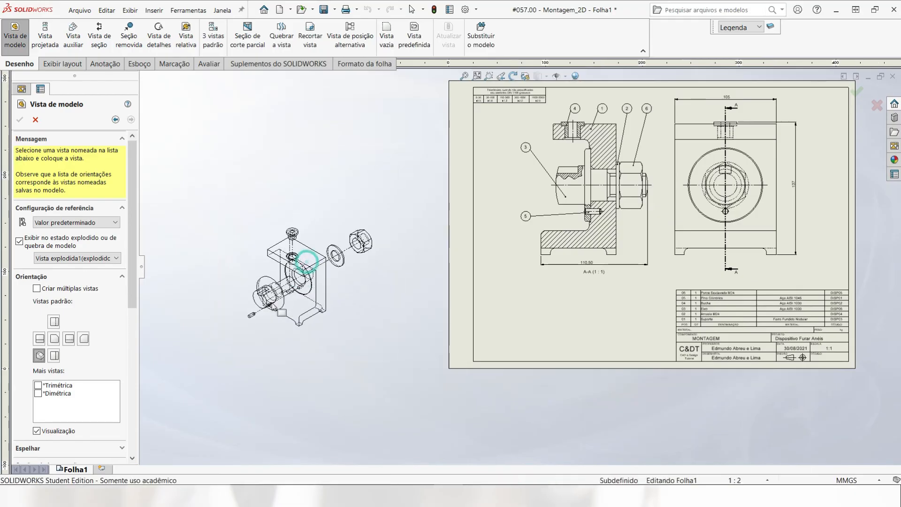
# Step: Display the exploded isometric view with hidden lines removed and set its custom scale to 1:3
pyautogui.moveTo(131, 283); pyautogui.dragTo(127, 348)
pyautogui.click(67, 345)
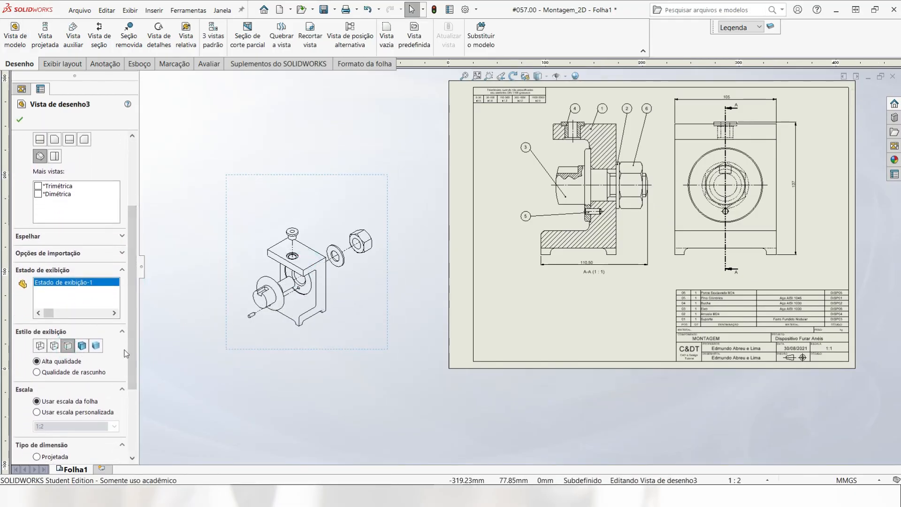
pyautogui.scroll(-3, 112, 353)
pyautogui.click(77, 342)
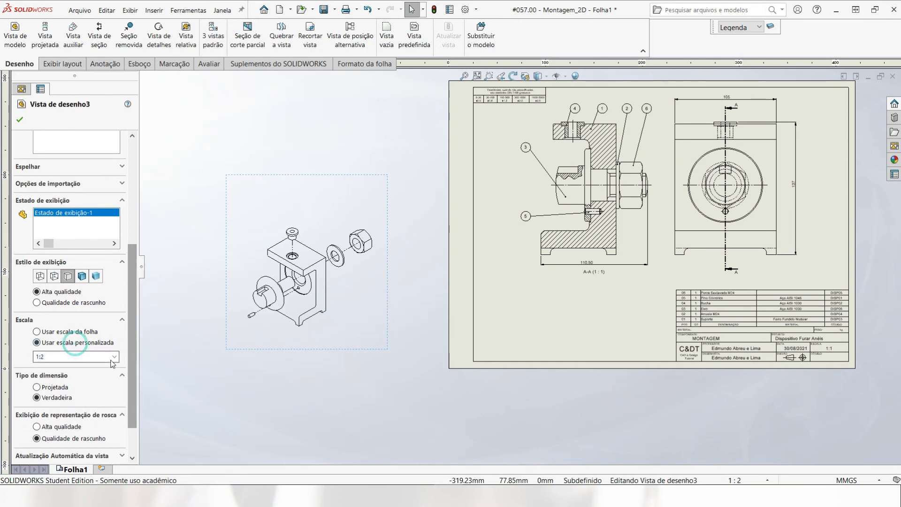
pyautogui.click(77, 356)
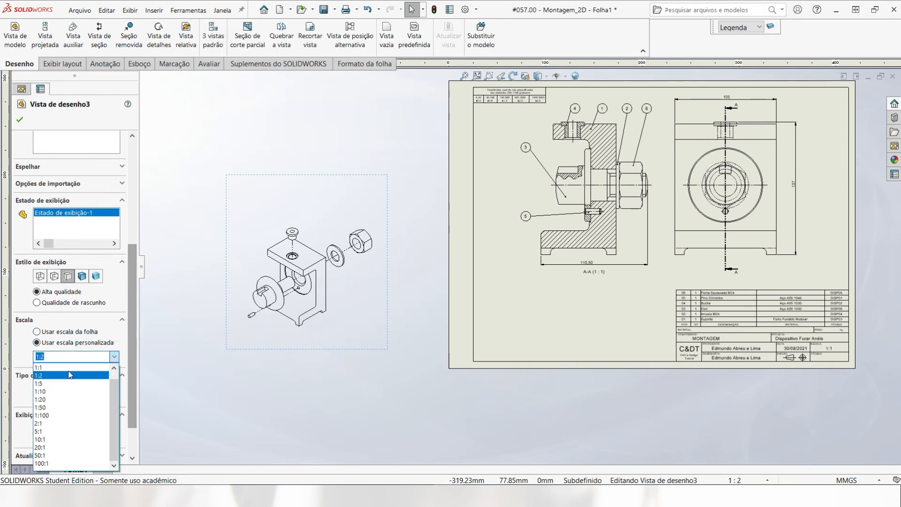
pyautogui.click(61, 358)
pyautogui.moveTo(61, 357); pyautogui.dragTo(43, 356)
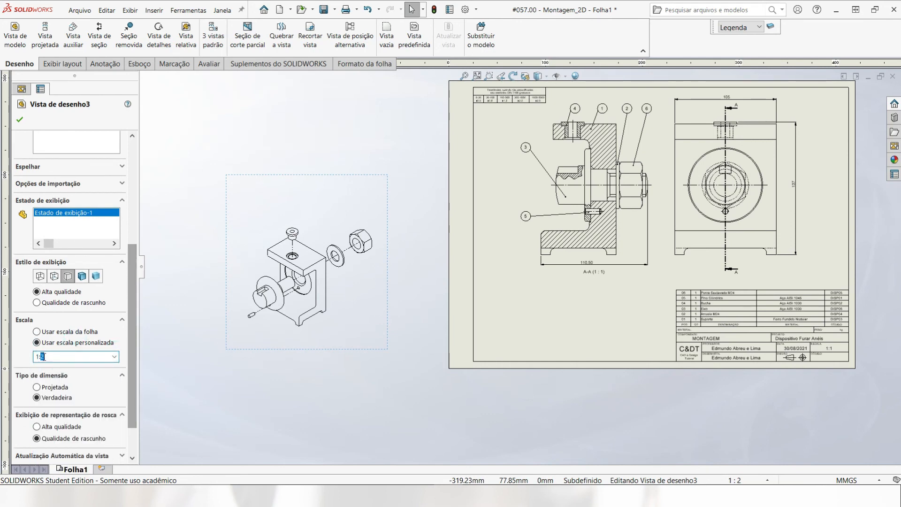
pyautogui.click(204, 390)
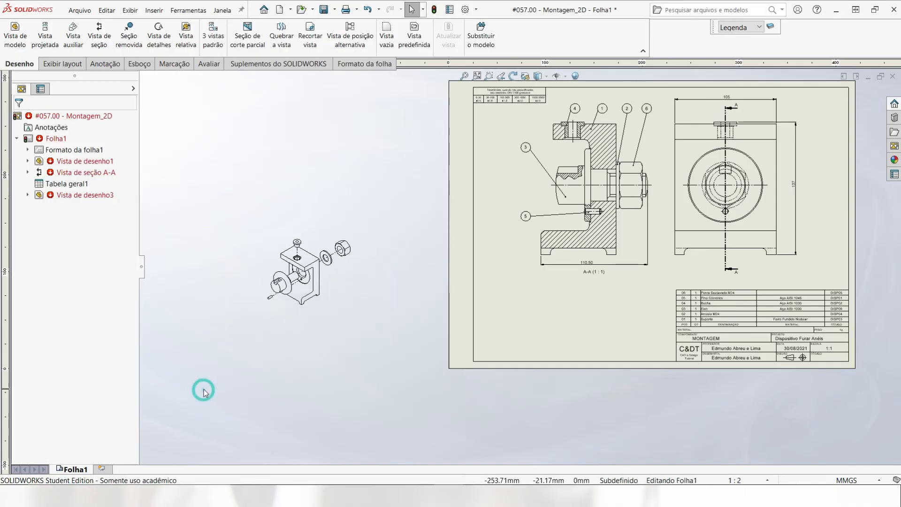
# Step: Move the exploded isometric view onto the sheet, into the free lower-left corner below section A-A
pyautogui.click(341, 311)
pyautogui.moveTo(449, 339); pyautogui.dragTo(469, 341)
pyautogui.moveTo(356, 317); pyautogui.dragTo(502, 345)
pyautogui.moveTo(372, 326)
pyautogui.mouseDown()
pyautogui.moveTo(398, 323)
pyautogui.moveTo(573, 368)
pyautogui.mouseUp()
# Step: Change the exploded isometric view's display style to shaded with edges
pyautogui.scroll(-5, 566, 328)
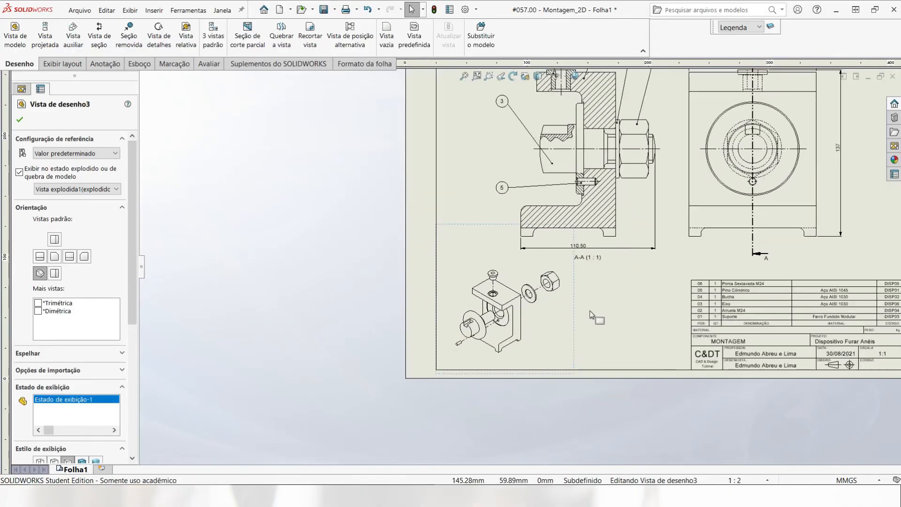
pyautogui.scroll(-2, 560, 289)
pyautogui.scroll(3, 413, 363)
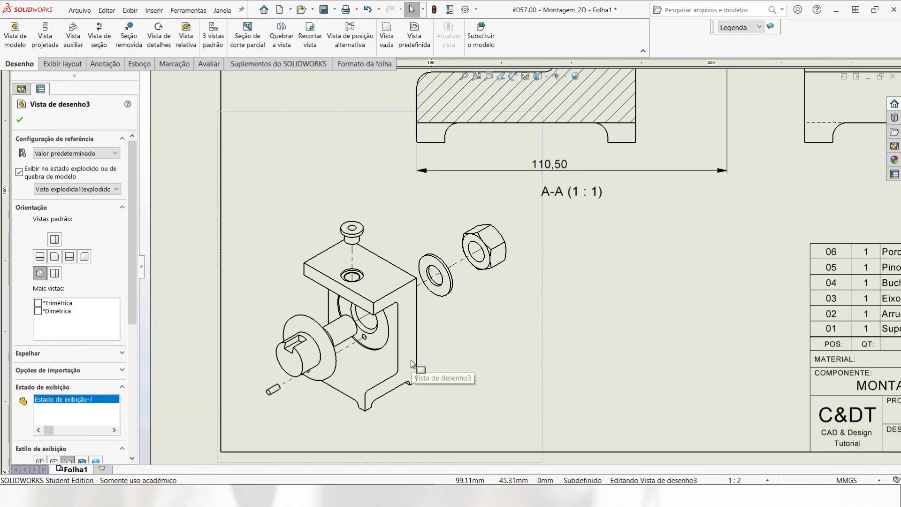
pyautogui.scroll(-2, 407, 378)
pyautogui.scroll(-1, 454, 323)
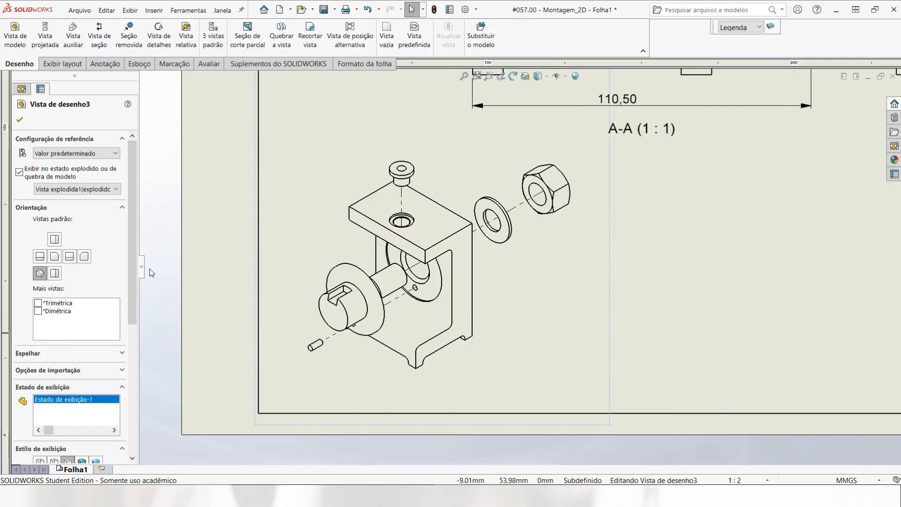
pyautogui.moveTo(133, 274); pyautogui.dragTo(133, 341)
pyautogui.click(82, 341)
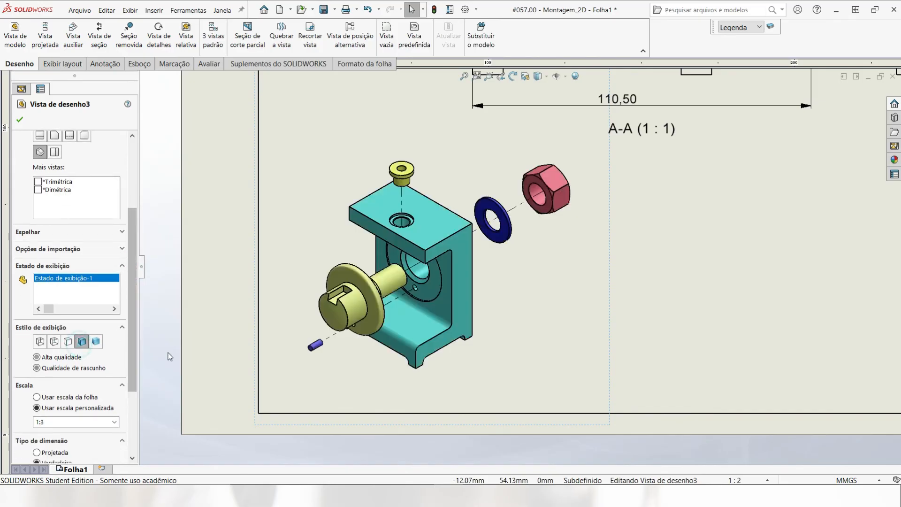
pyautogui.click(167, 251)
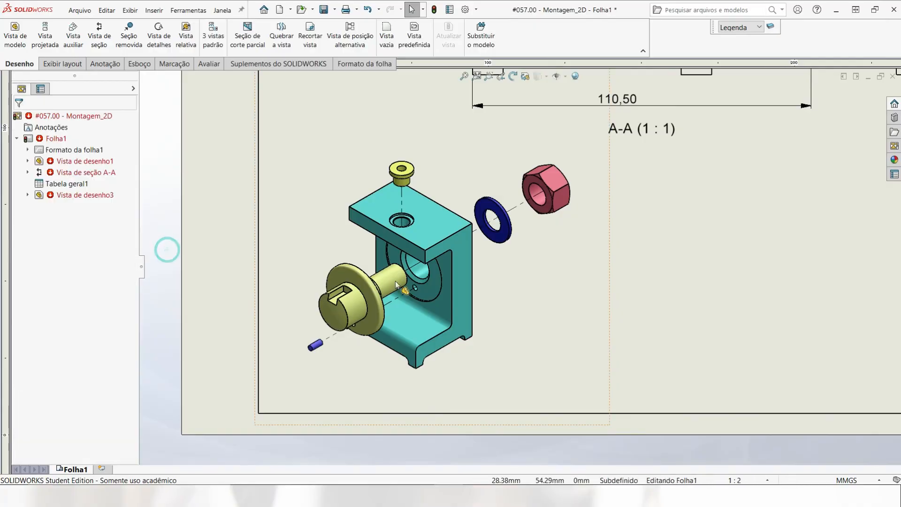
pyautogui.scroll(3, 437, 294)
pyautogui.scroll(3, 437, 294)
pyautogui.press('f')
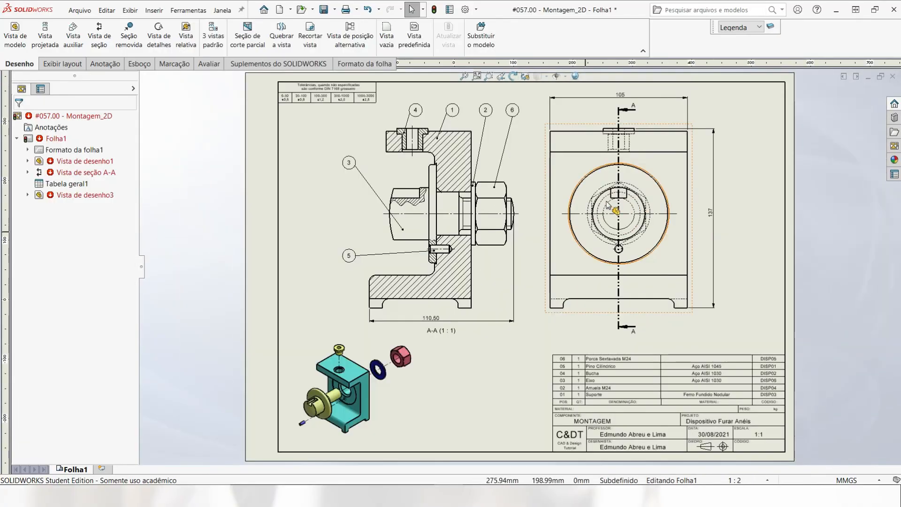